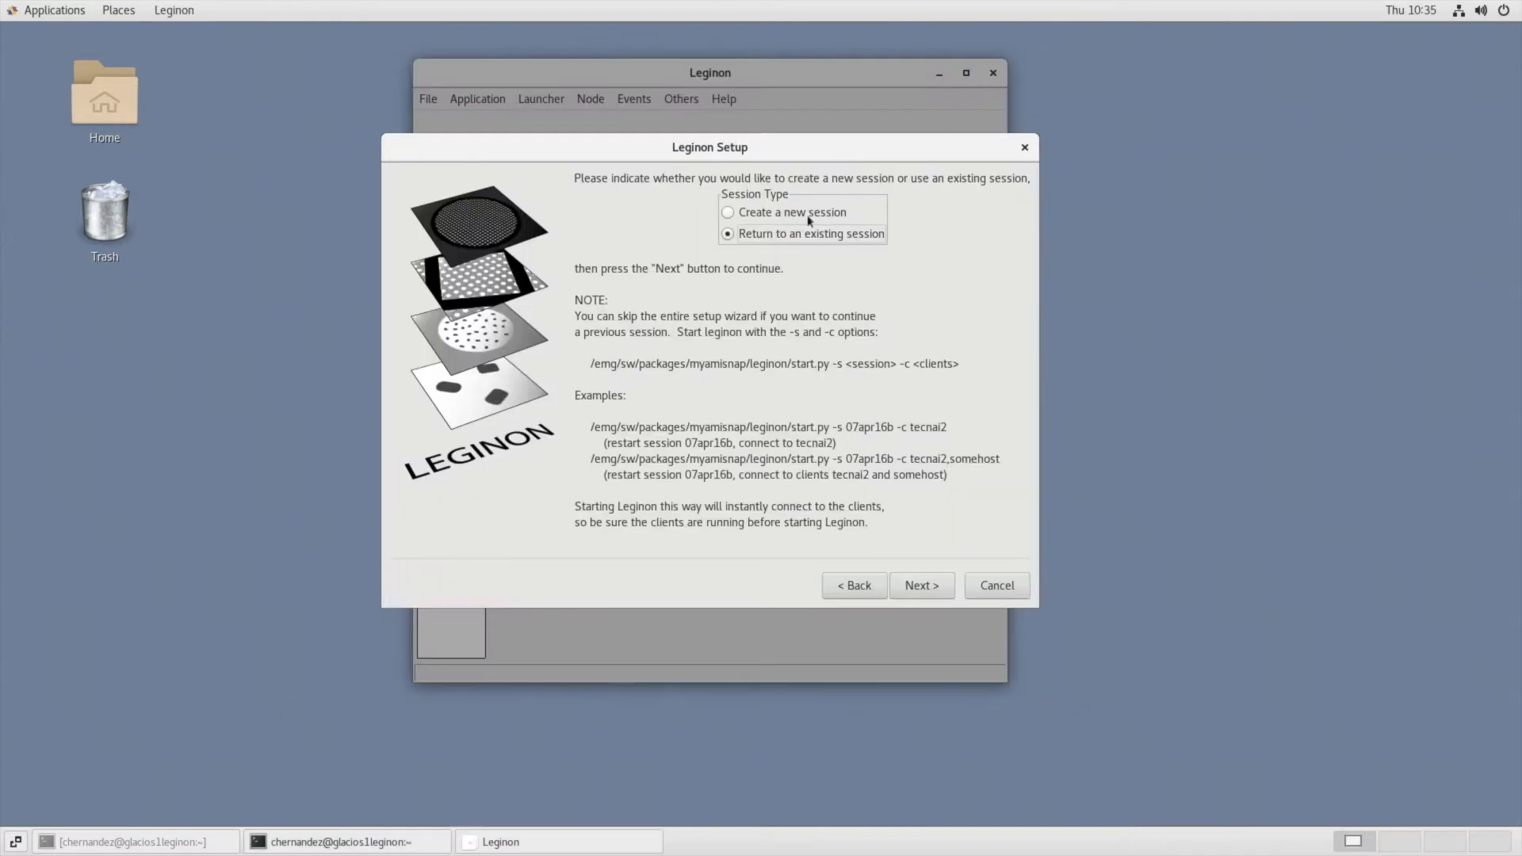
Start creating a new session in the setup wizard and assign it to the Testing project.
{"action": "left_click", "coordinate": [808, 216]}
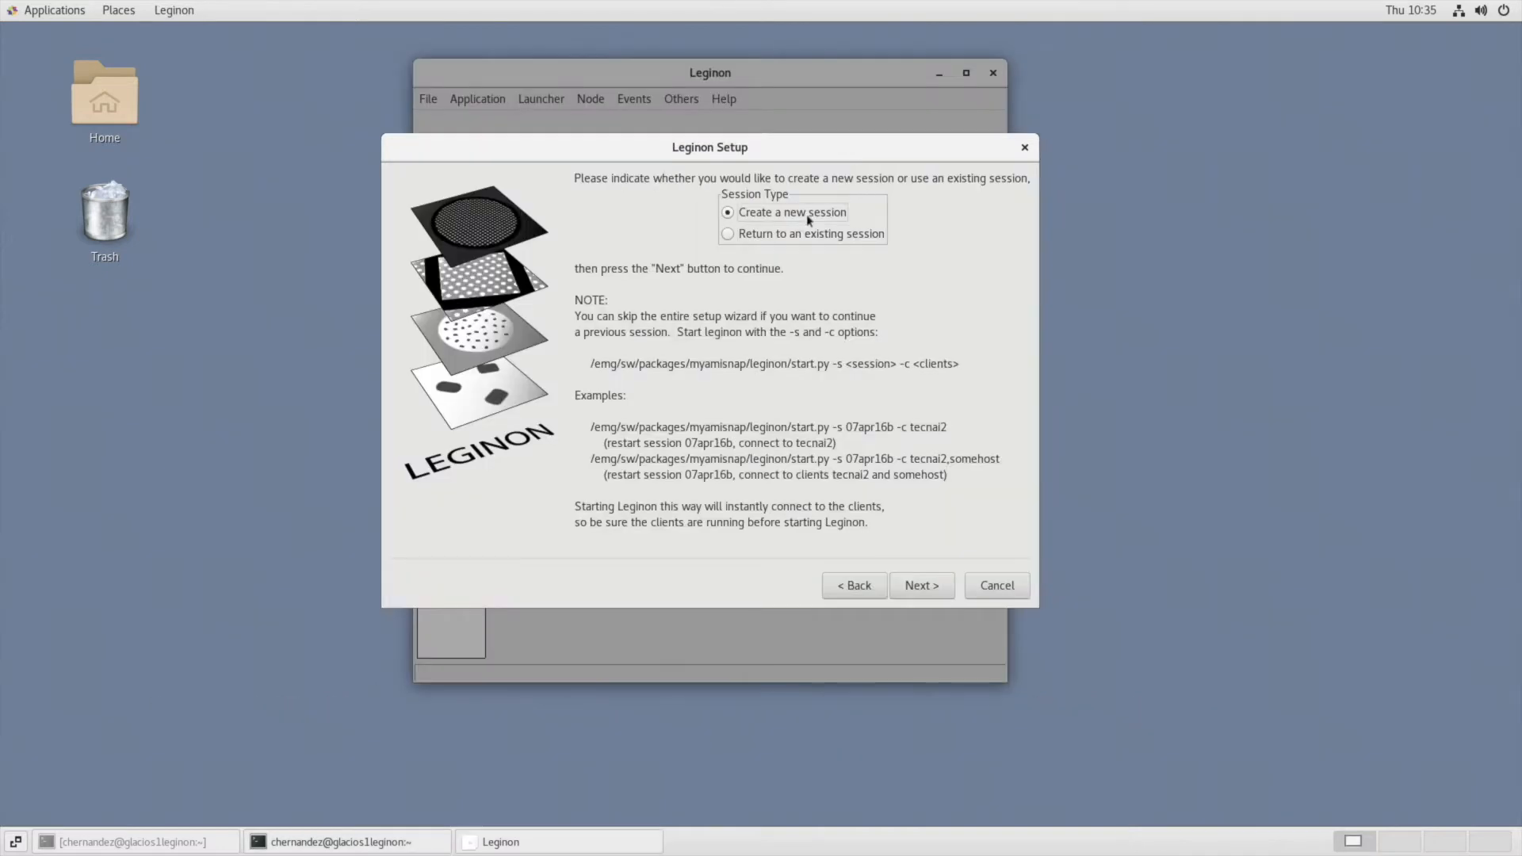
{"action": "left_click", "coordinate": [934, 591]}
{"action": "left_click", "coordinate": [986, 349]}
{"action": "left_click", "coordinate": [852, 719]}
{"action": "left_click", "coordinate": [929, 584]}
Accept the session name 21apr08a and choose Krios1 cassette K0 as the holder.
{"action": "left_click", "coordinate": [924, 348]}
{"action": "left_click", "coordinate": [976, 386]}
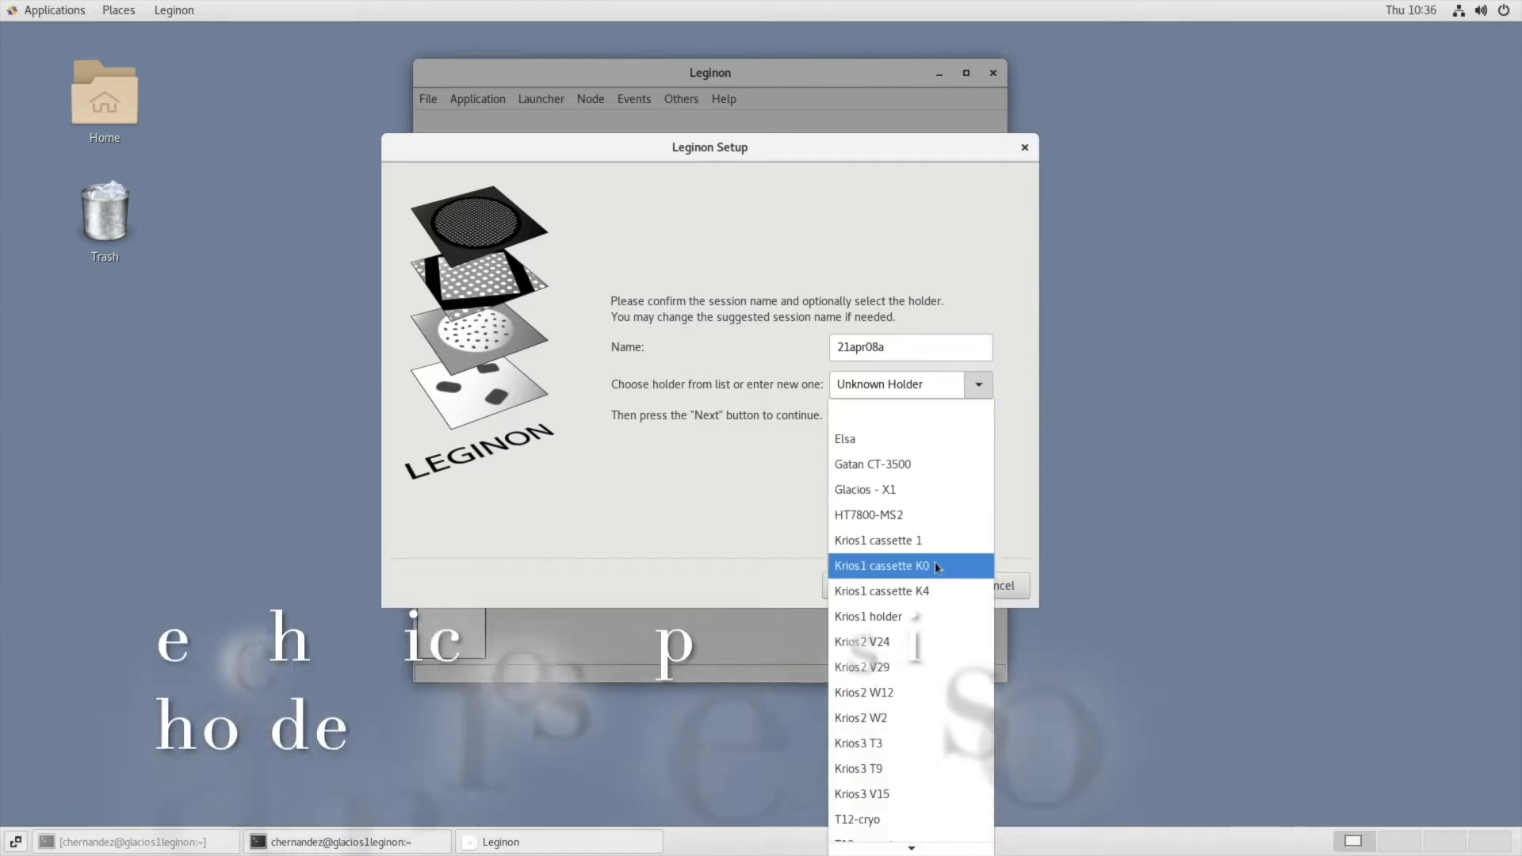
{"action": "left_click", "coordinate": [936, 565]}
{"action": "key", "text": "shift+Tab"}
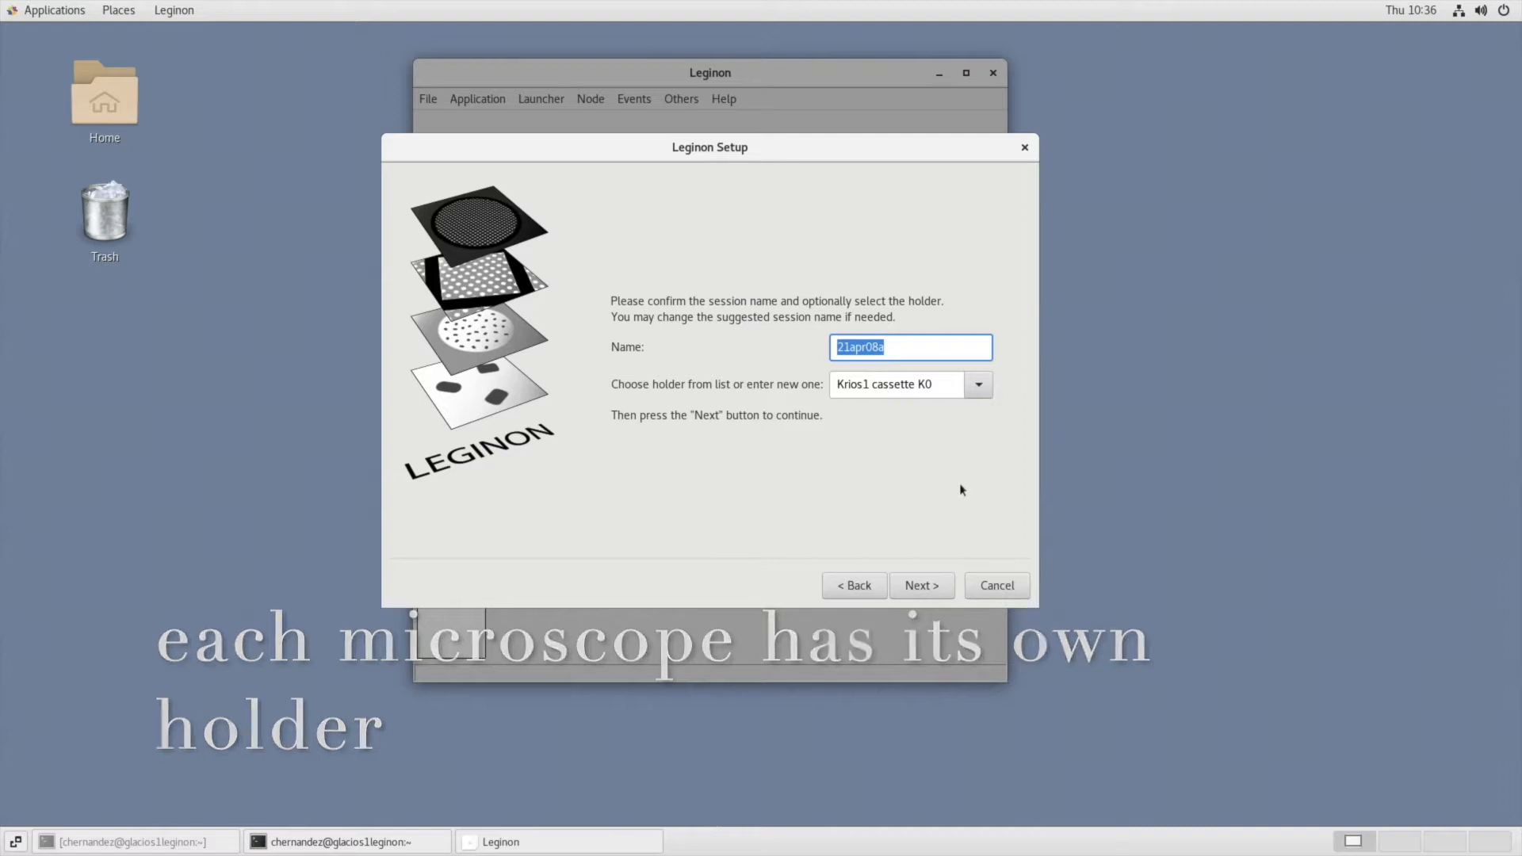
{"action": "left_click", "coordinate": [940, 588]}
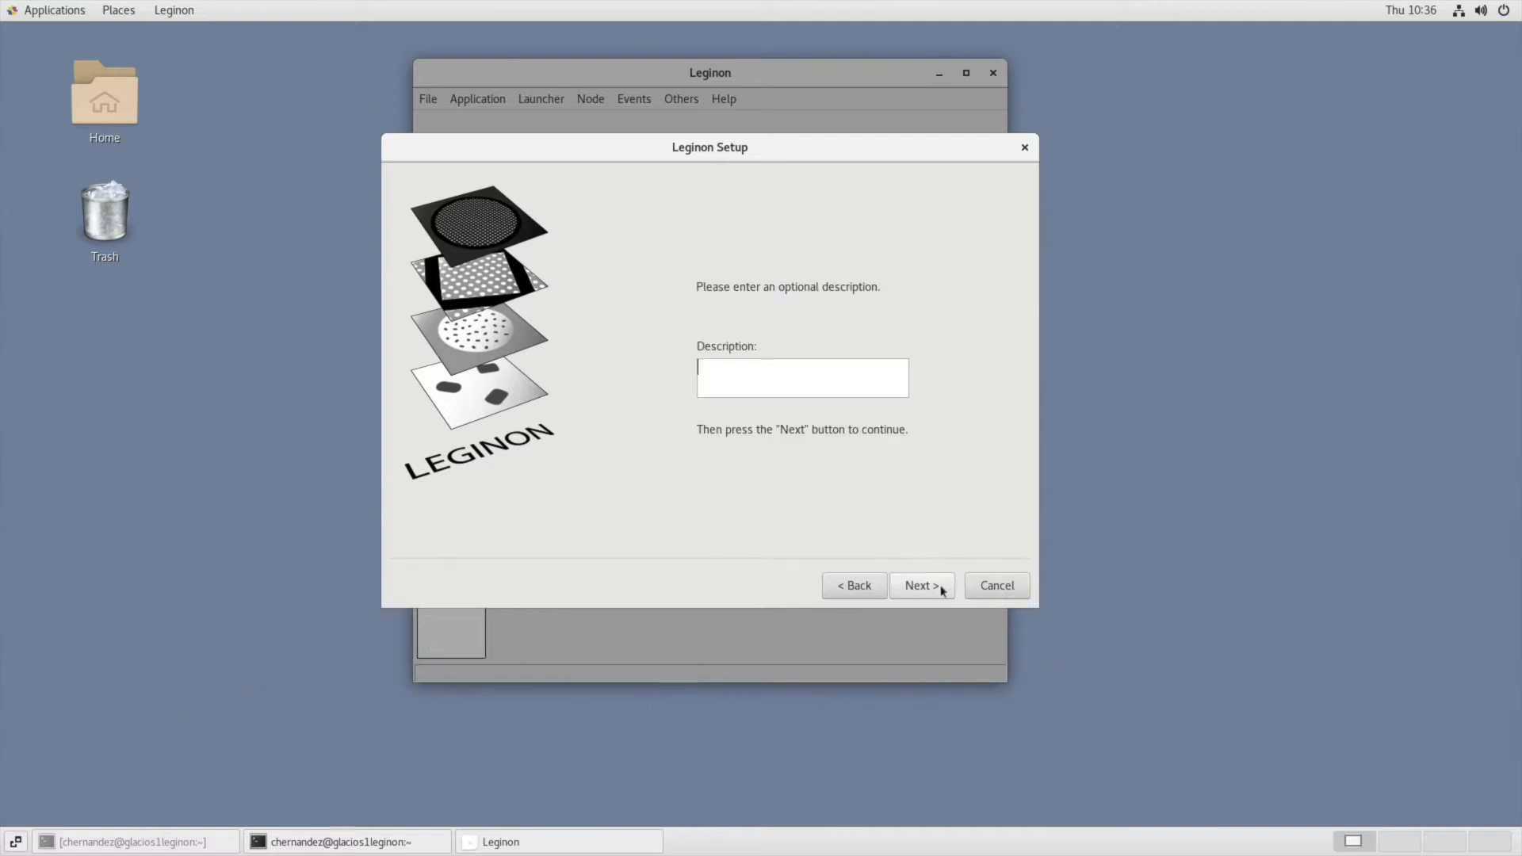
Enter "Krios Leginon Tutorial" as the session description and continue.
{"action": "type", "text": "Krios Leg"}
{"action": "left_click", "coordinate": [941, 587]}
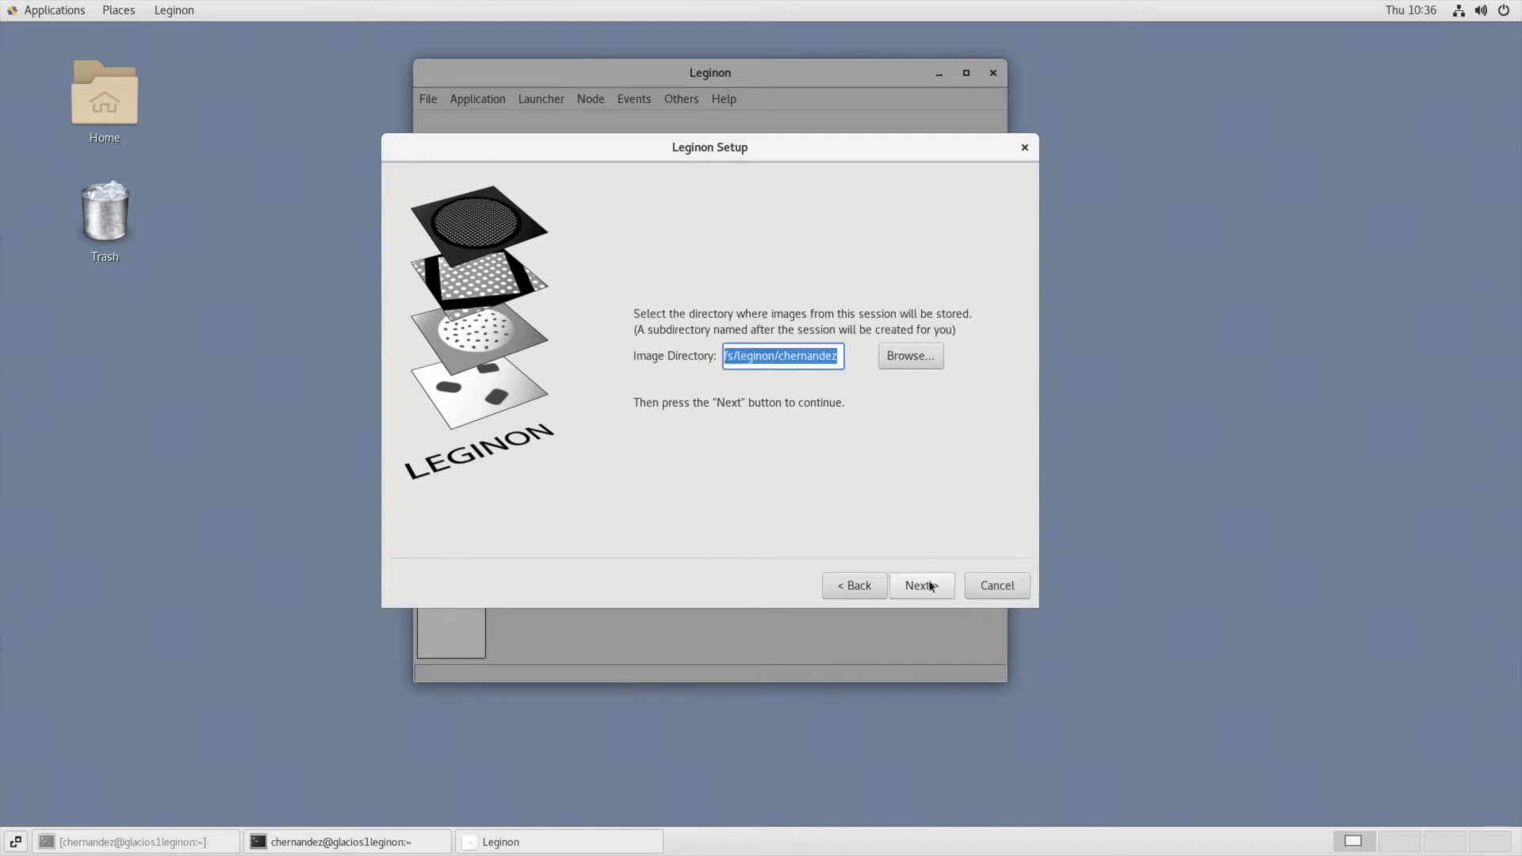
Check the beginning of the image directory path under /gpfs/leginon and accept the directory.
{"action": "left_click", "coordinate": [728, 357]}
{"action": "key", "text": "Left"}
{"action": "key", "text": "Left"}
{"action": "key", "text": "Left"}
{"action": "key", "text": "Left"}
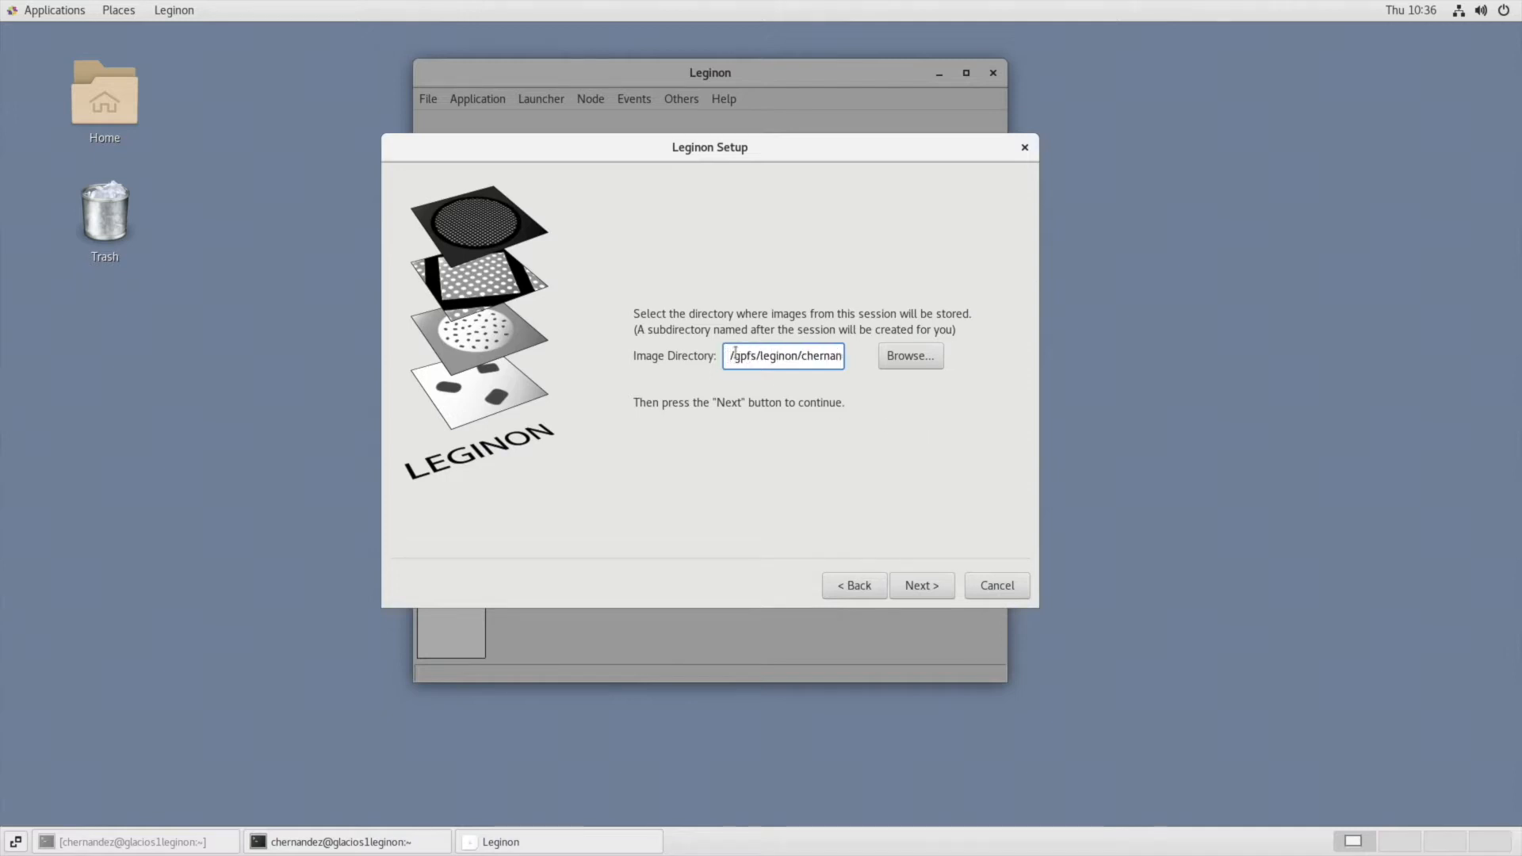
{"action": "left_click_drag", "start_coordinate": [733, 356], "coordinate": [750, 356]}
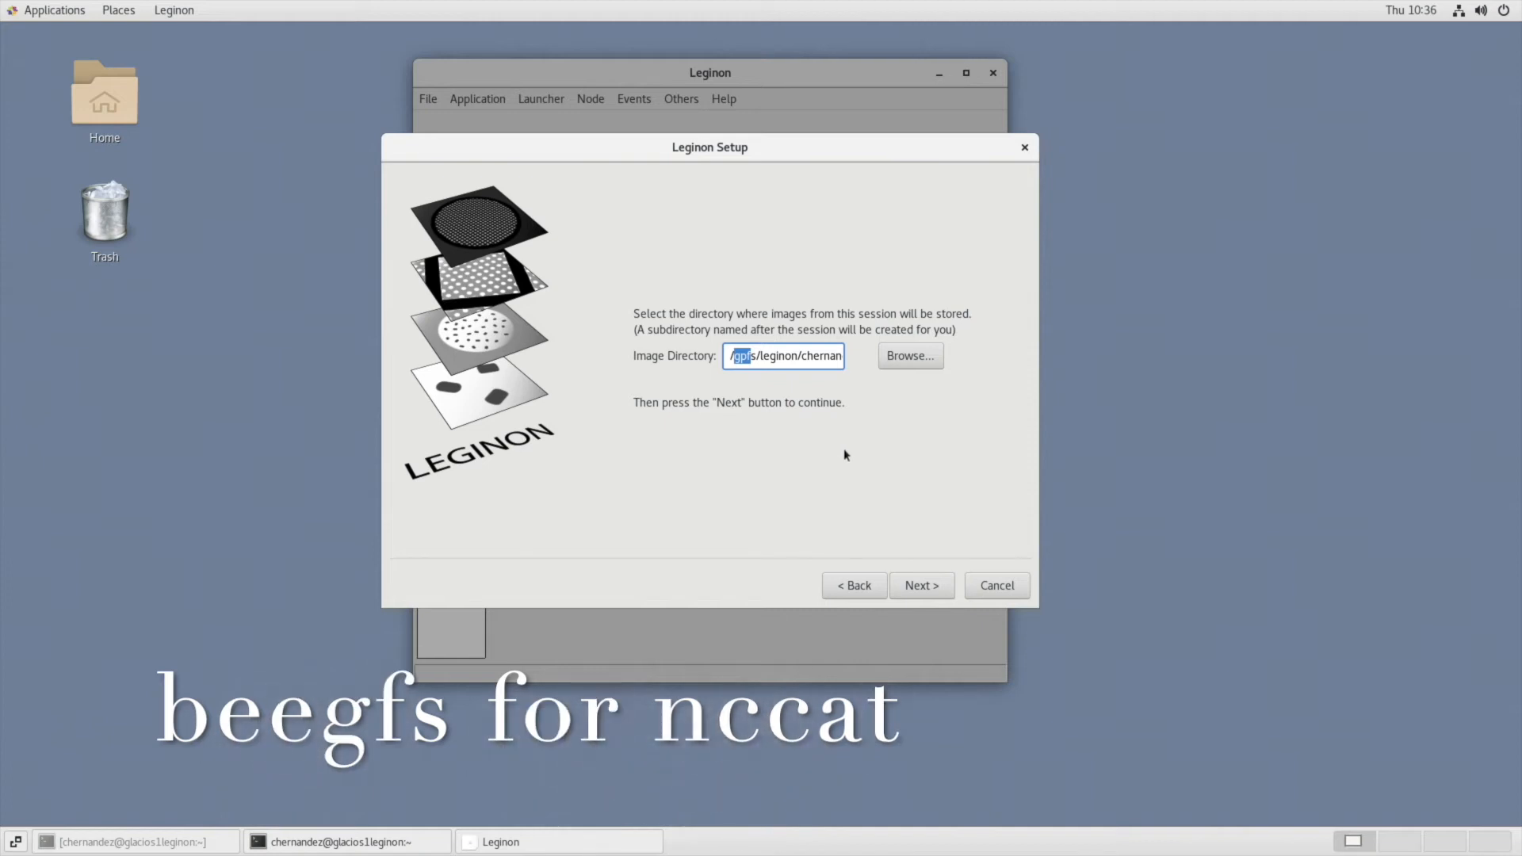
{"action": "left_click", "coordinate": [922, 586]}
Add krios1-k3 and titan52334860 as the session's clients and confirm the list.
{"action": "left_click", "coordinate": [924, 391]}
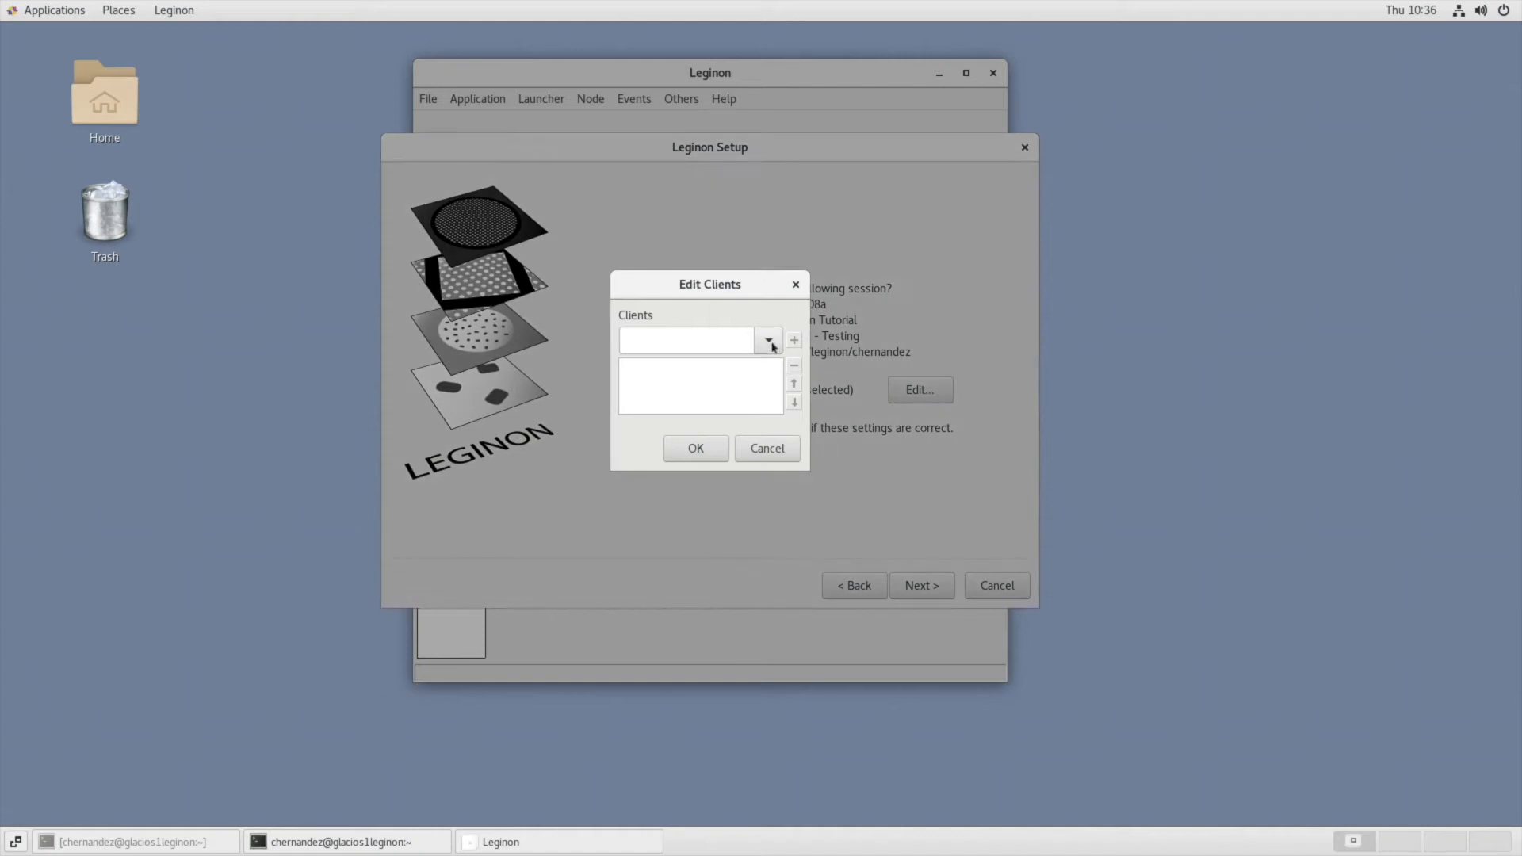
{"action": "left_click", "coordinate": [769, 341]}
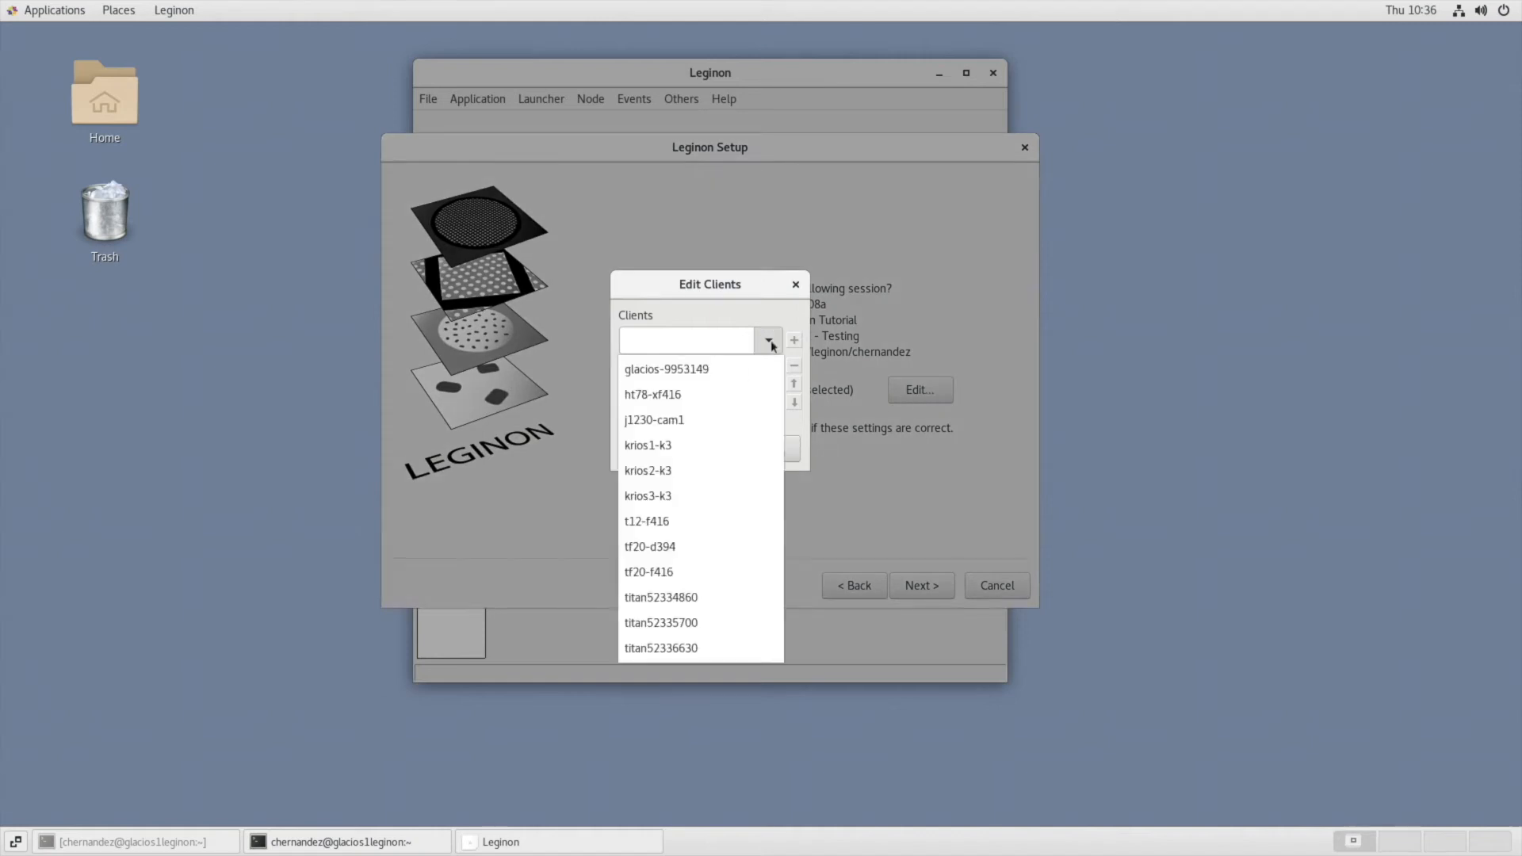
{"action": "left_click", "coordinate": [722, 598]}
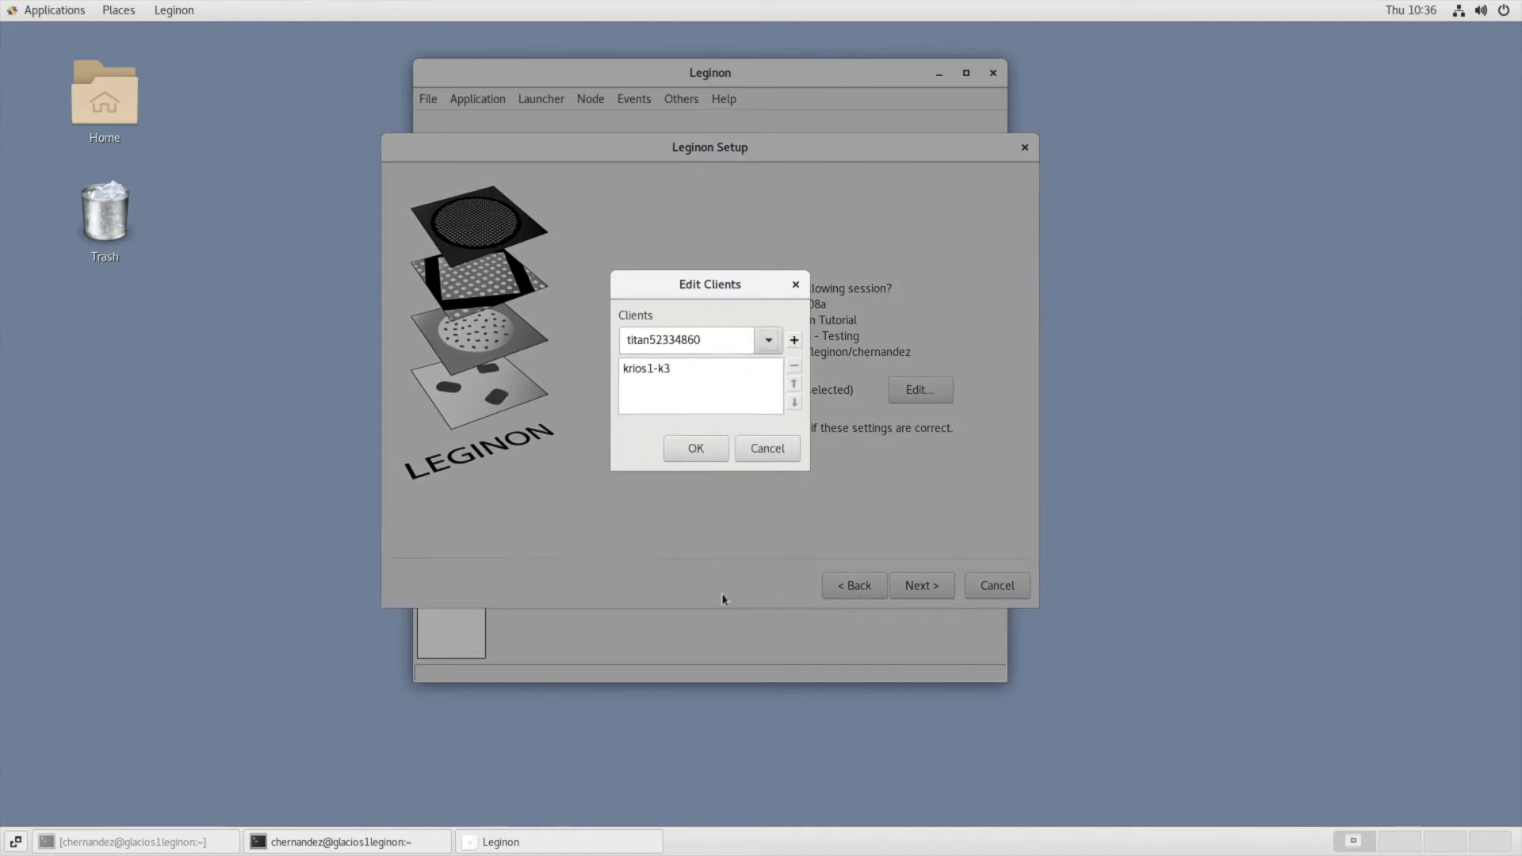
{"action": "left_click", "coordinate": [794, 340]}
{"action": "left_click", "coordinate": [701, 450]}
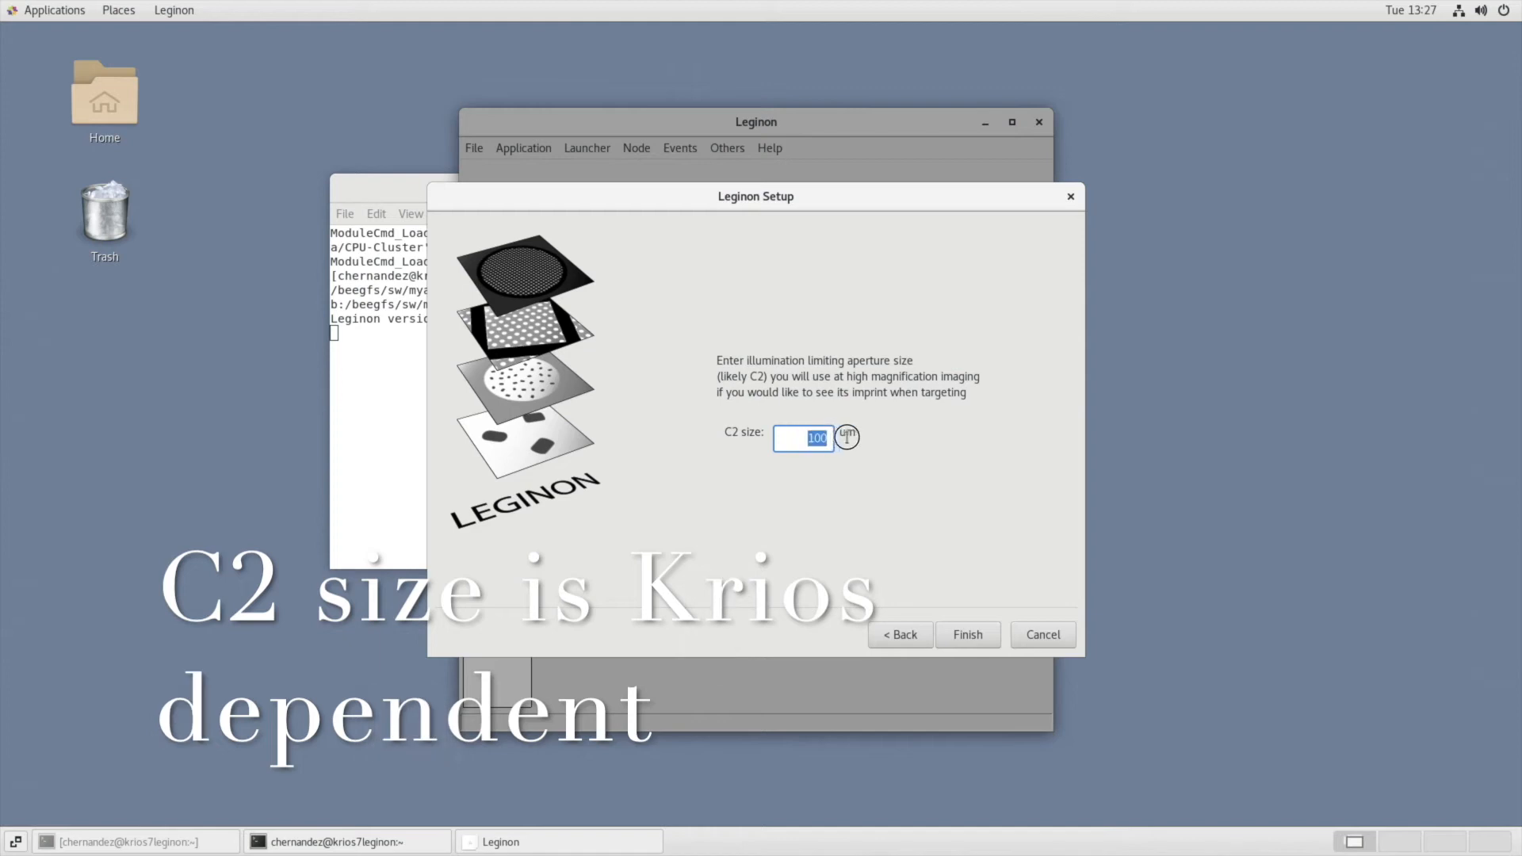
Set the C2 aperture size to 70 um and finish the session setup.
{"action": "type", "text": "70"}
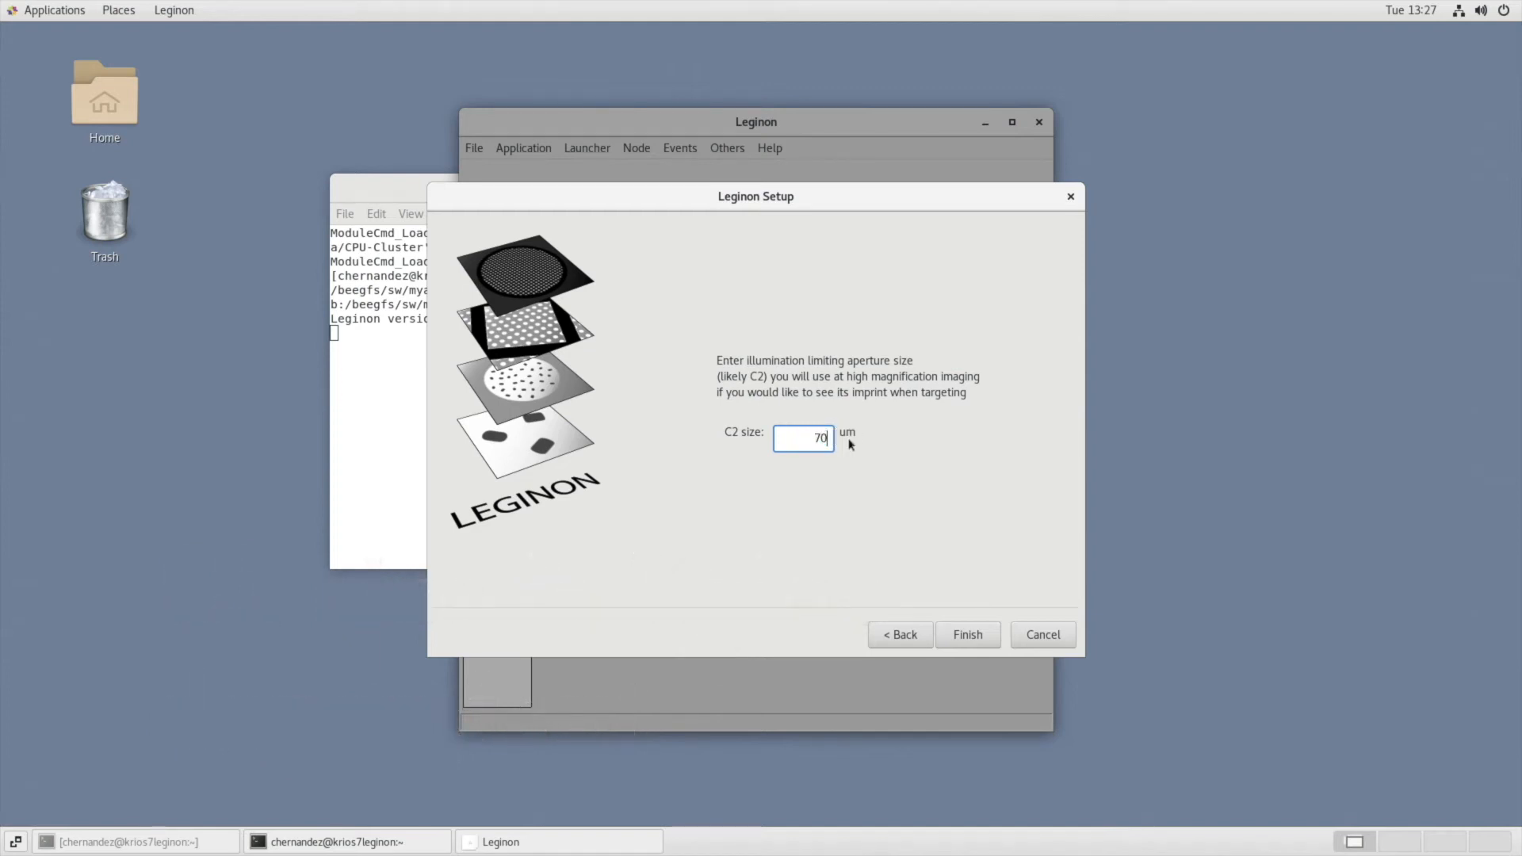
{"action": "left_click", "coordinate": [970, 632]}
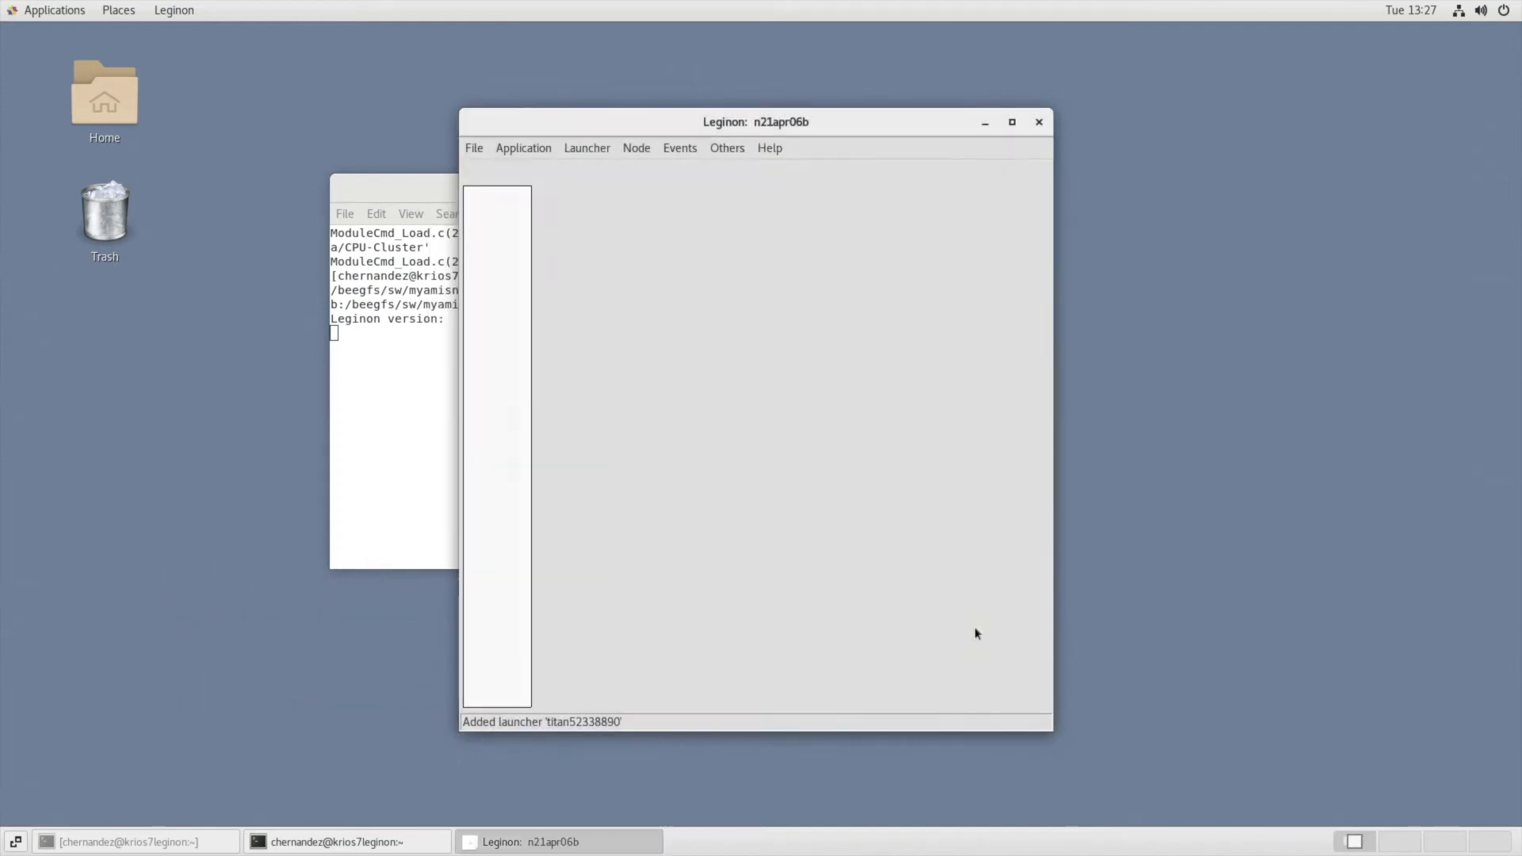
Maximize the session window and run the Krios7 MSI-T application with titan52338890 as scope-pc and krios7leginon as main.
{"action": "left_click", "coordinate": [1012, 122]}
{"action": "left_click", "coordinate": [76, 63]}
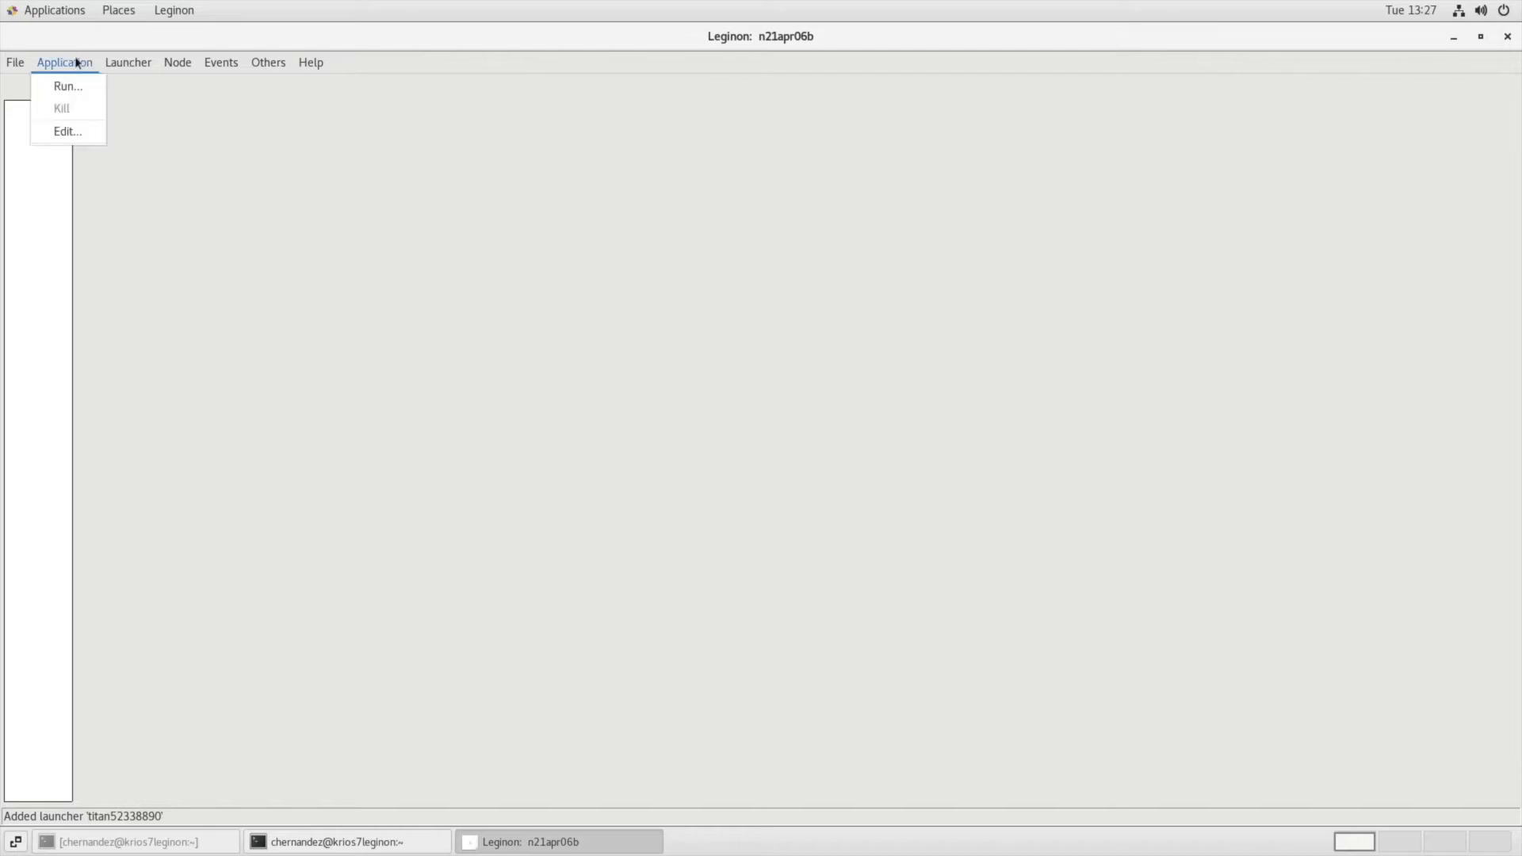
{"action": "left_click", "coordinate": [80, 86]}
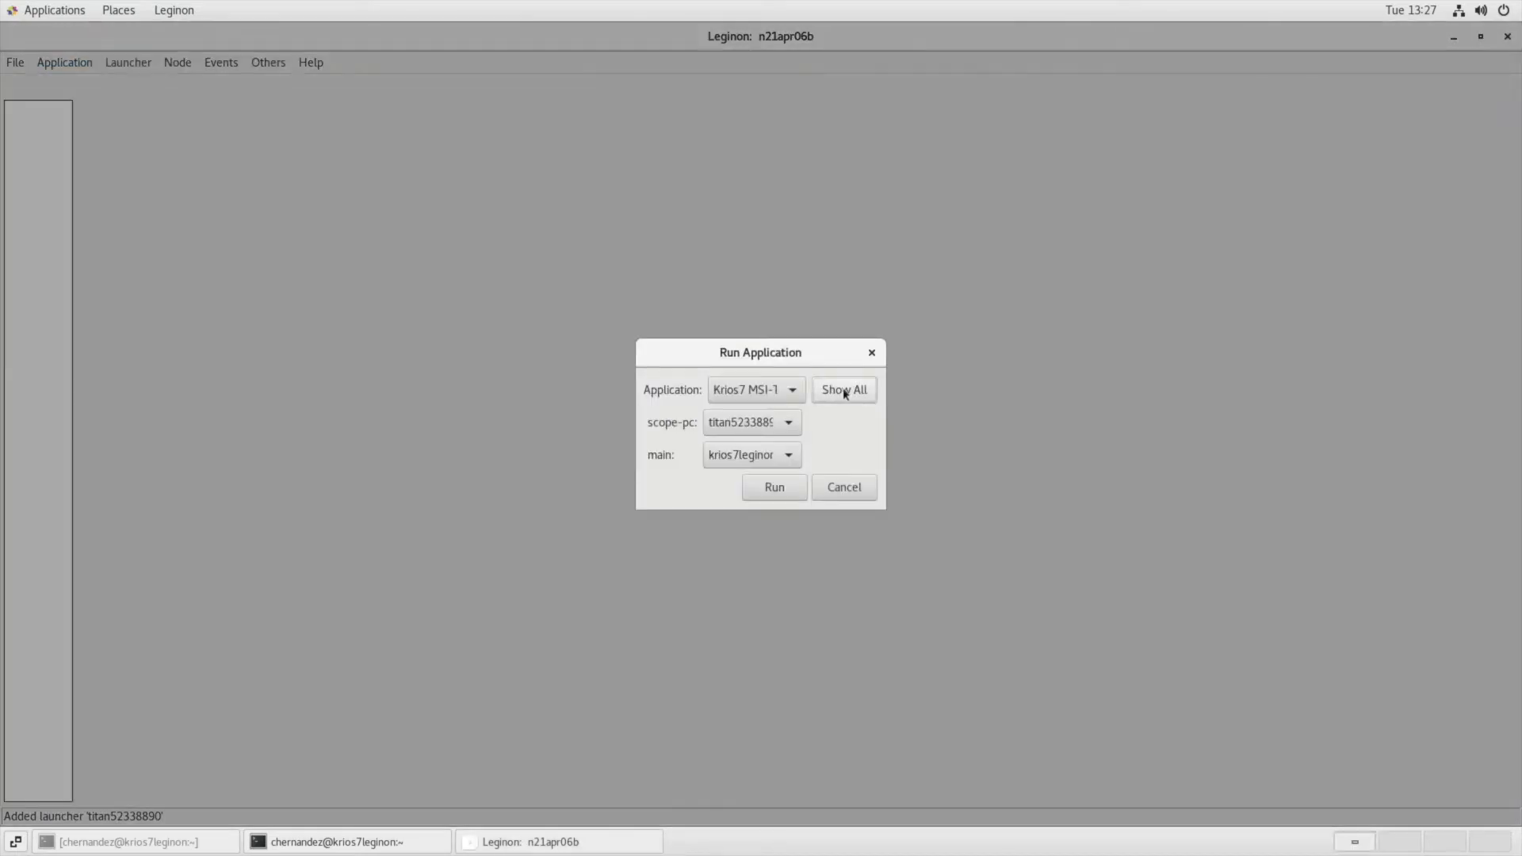
{"action": "left_click", "coordinate": [793, 390]}
{"action": "left_click", "coordinate": [803, 139]}
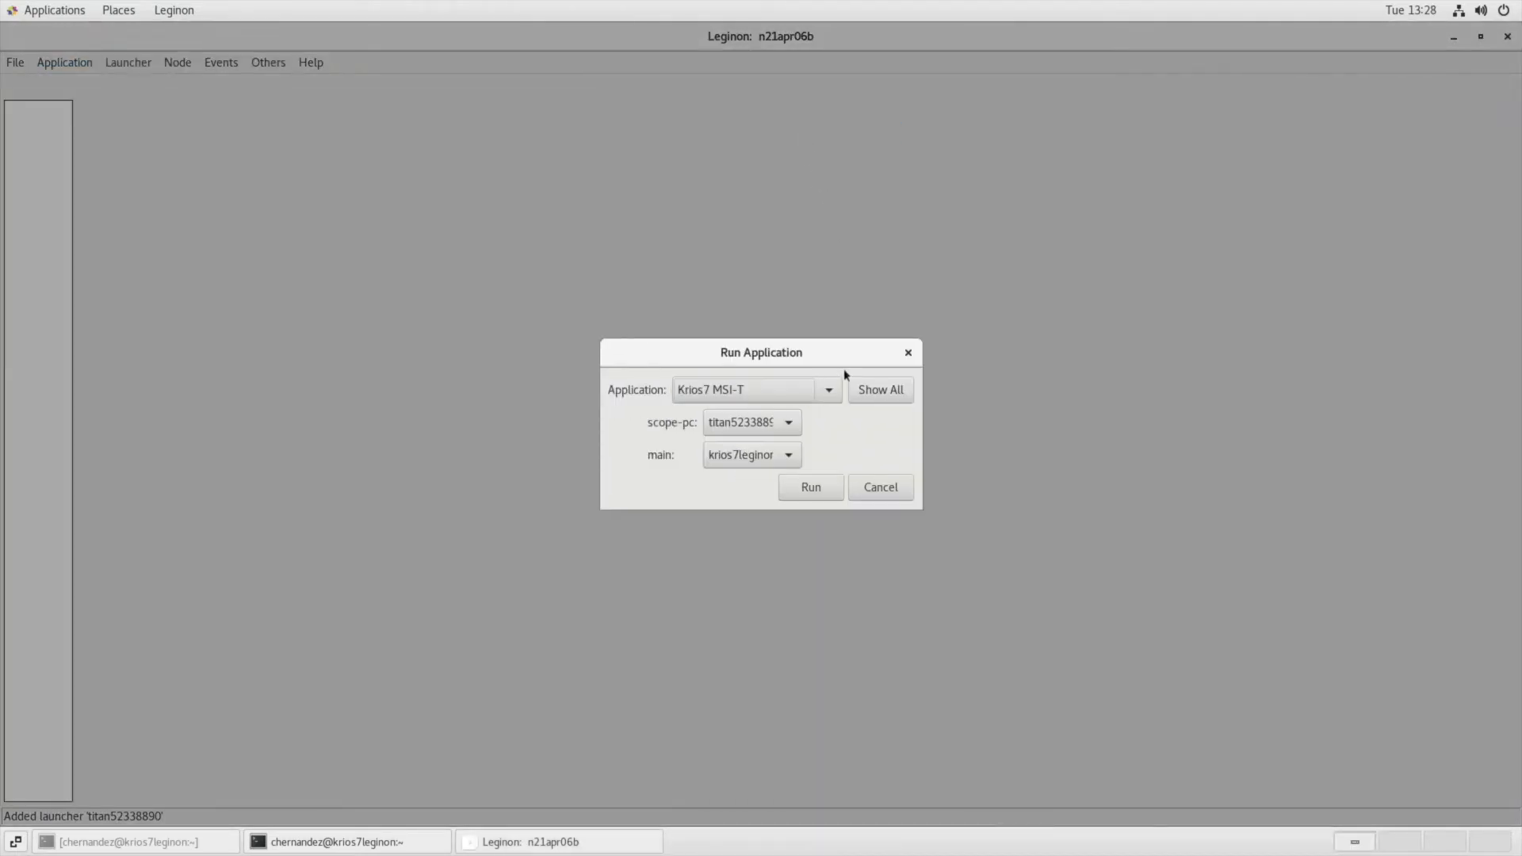
{"action": "left_click", "coordinate": [791, 422]}
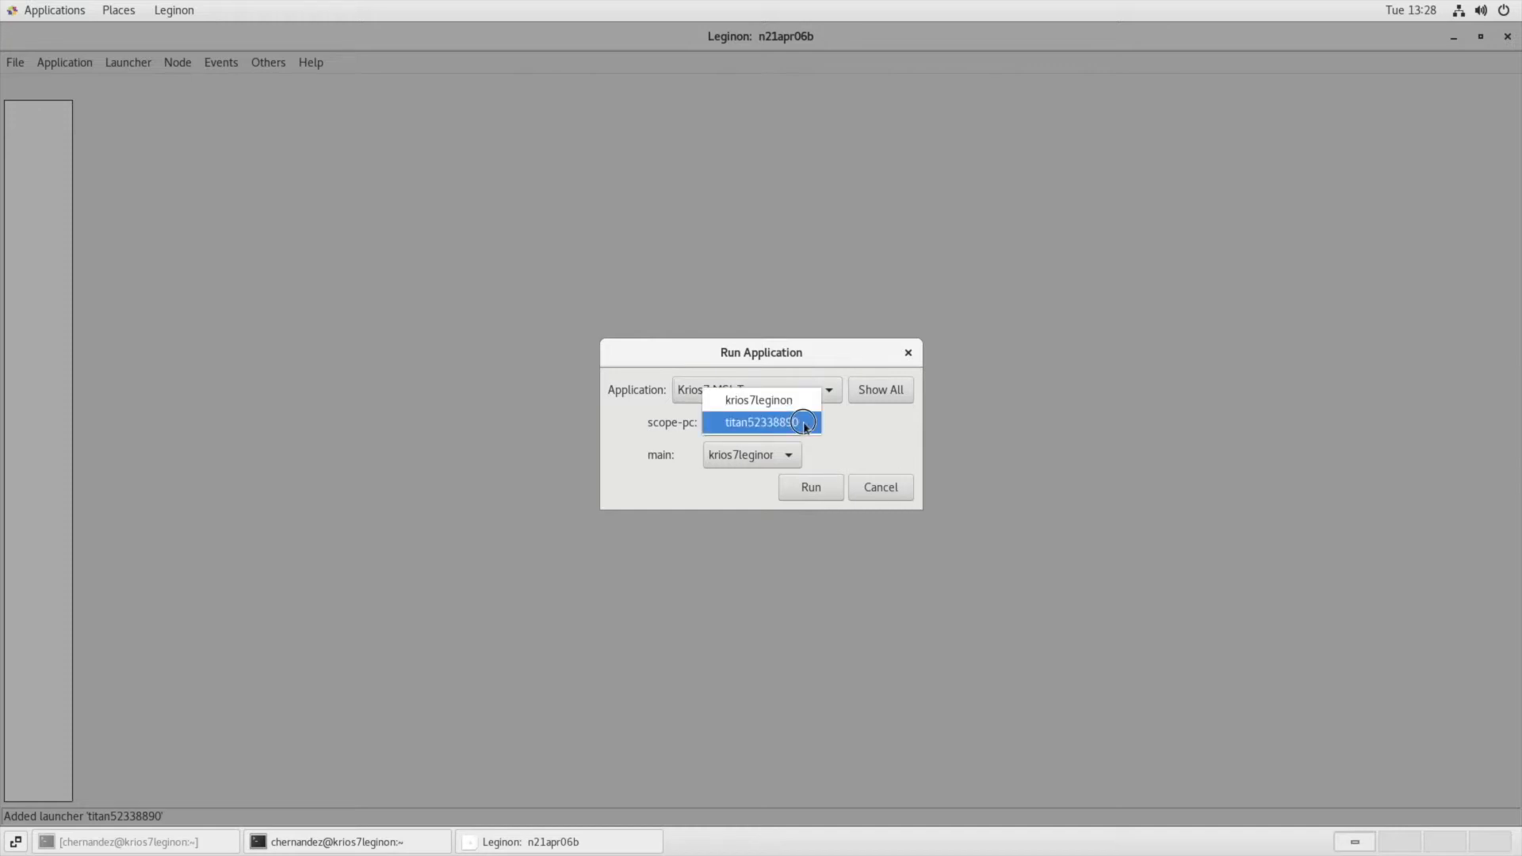
{"action": "left_click", "coordinate": [803, 424]}
{"action": "left_click", "coordinate": [788, 453]}
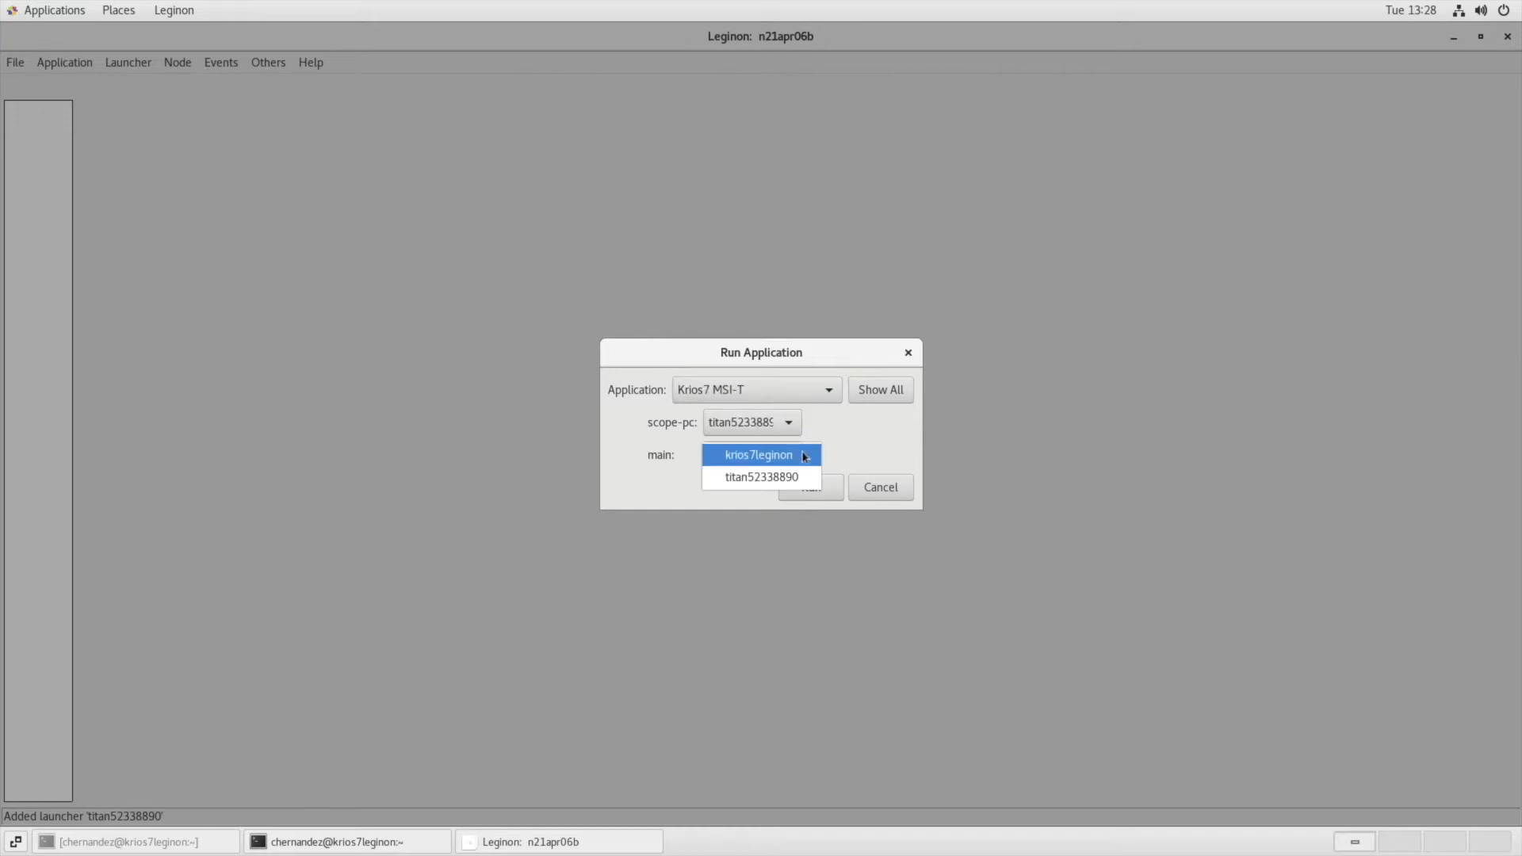
{"action": "left_click", "coordinate": [809, 457]}
{"action": "left_click", "coordinate": [821, 493]}
Open the preset import in K1_Presets_Manager and find sessions from the last 20 days for the Krios TEM and Falcon4EC camera.
{"action": "left_click", "coordinate": [147, 115]}
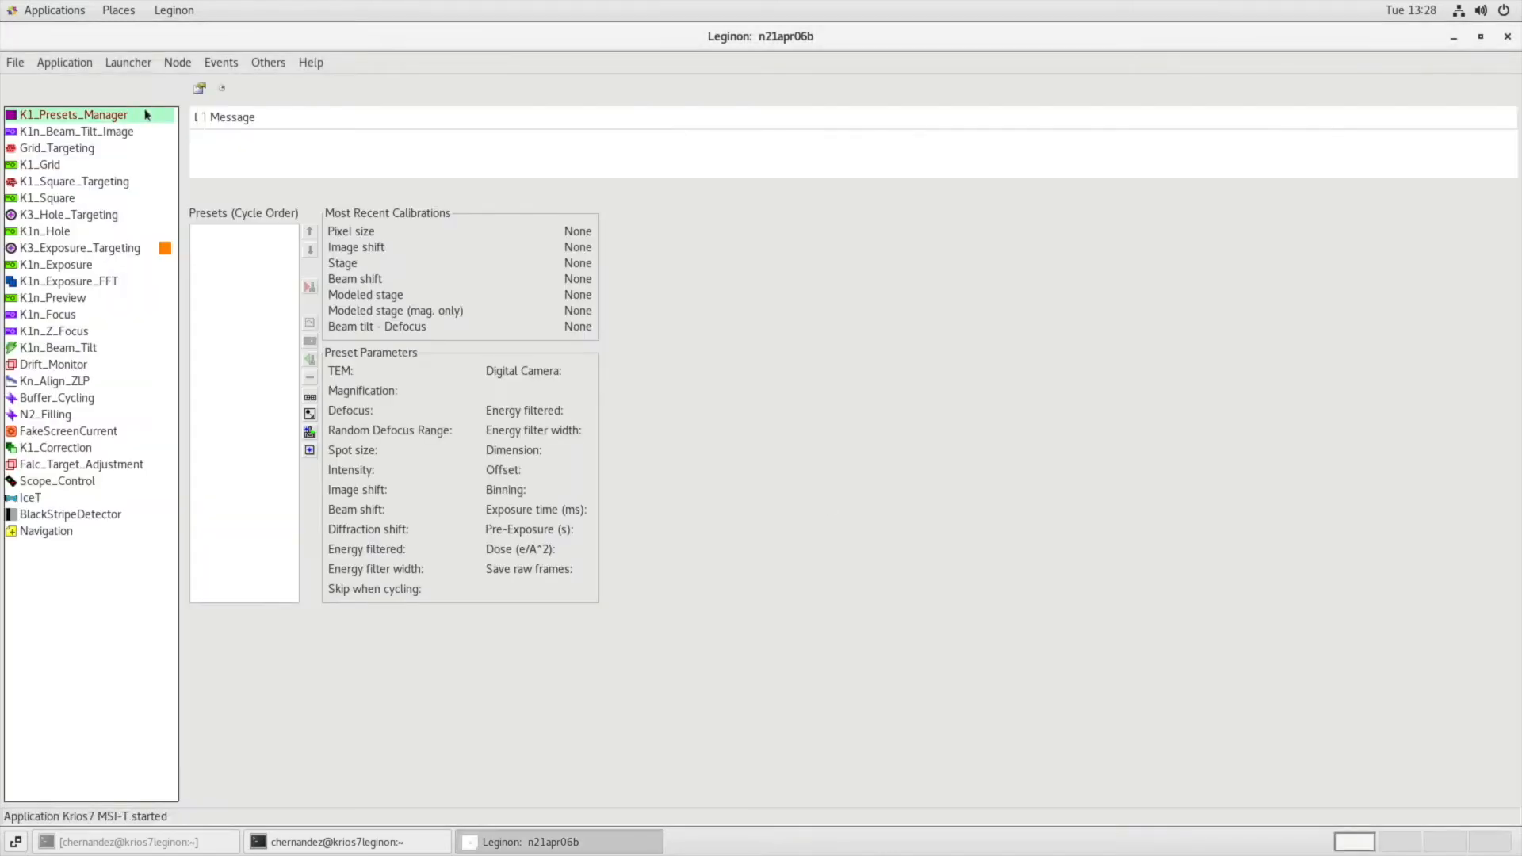
{"action": "left_click", "coordinate": [310, 451]}
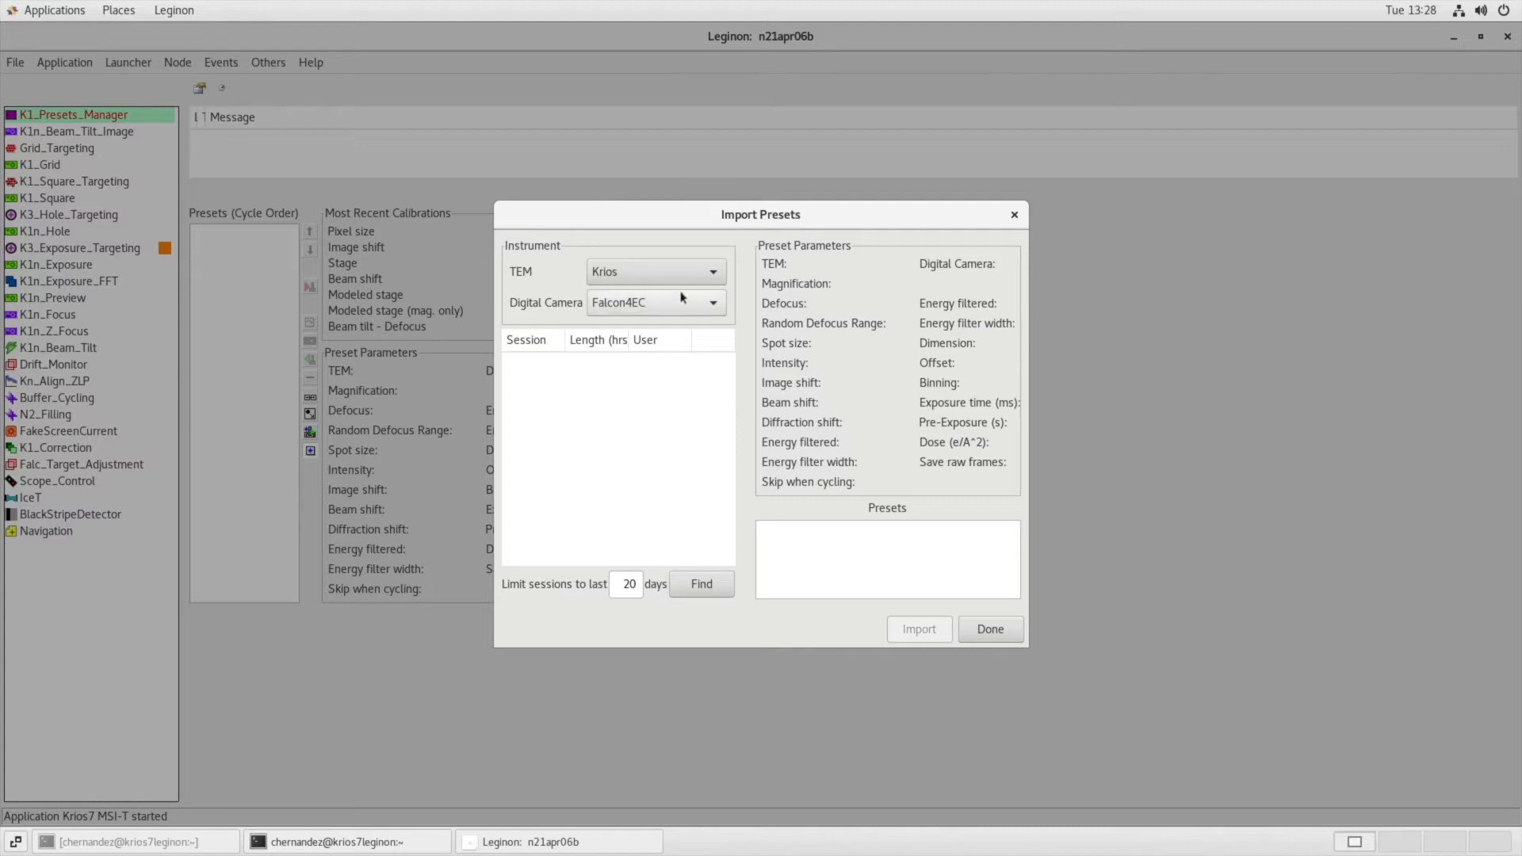
{"action": "left_click", "coordinate": [686, 282]}
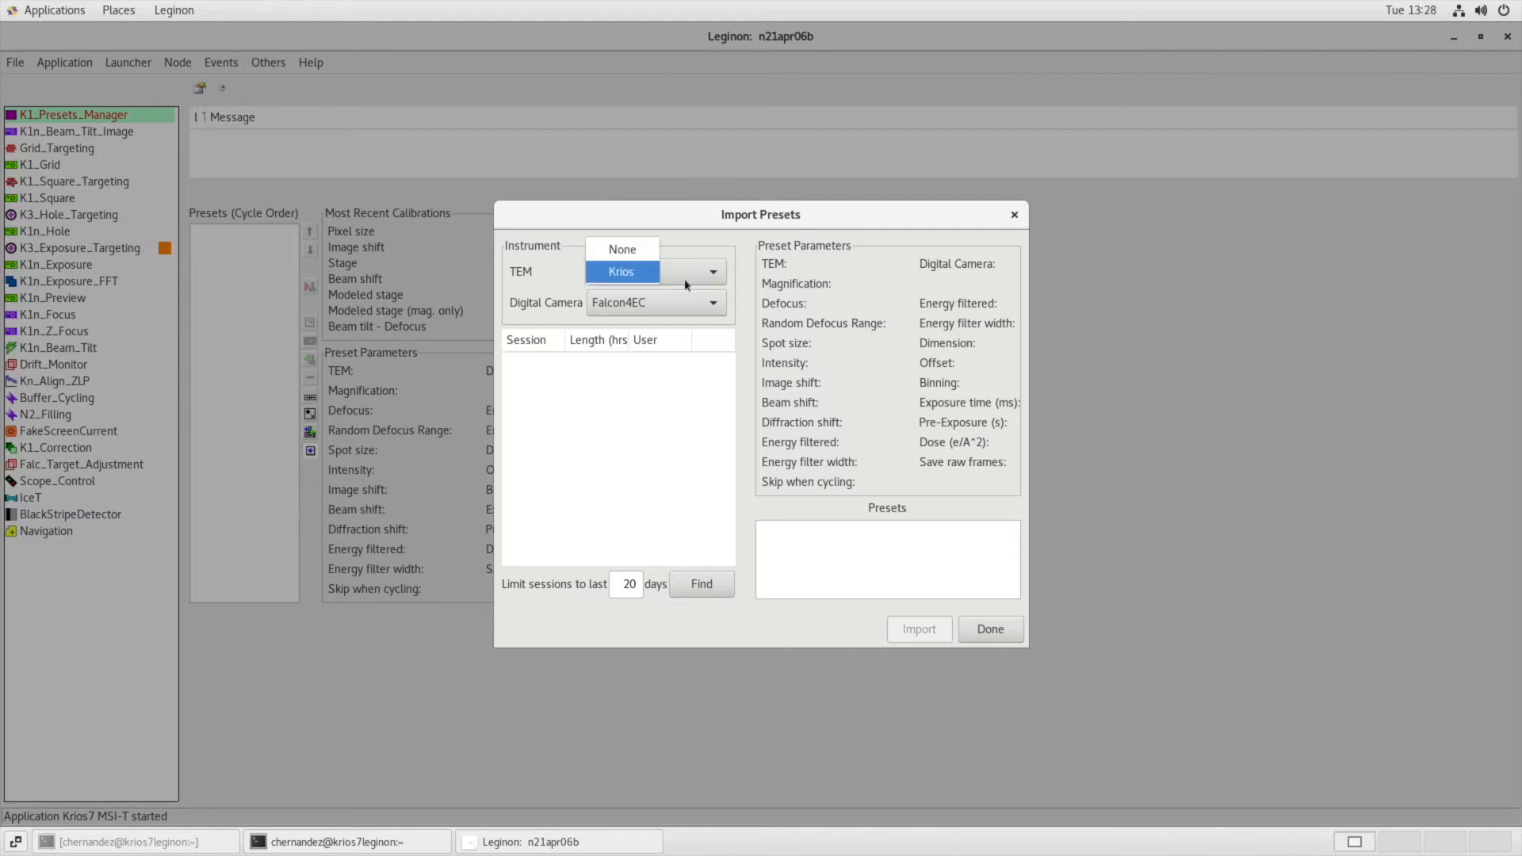
{"action": "left_click", "coordinate": [685, 282]}
{"action": "left_click", "coordinate": [702, 307]}
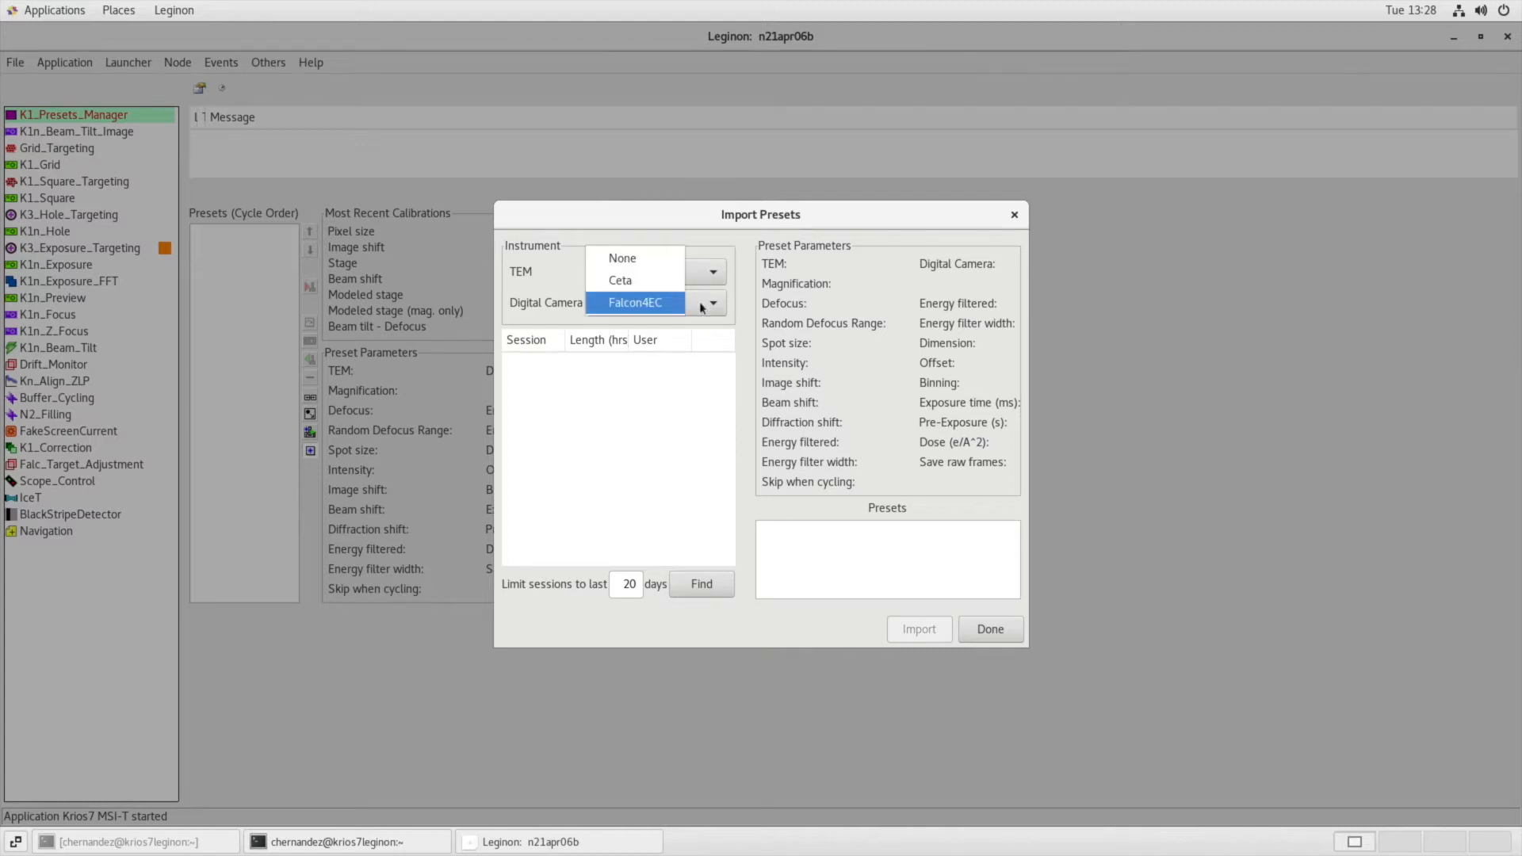
{"action": "left_click", "coordinate": [702, 308]}
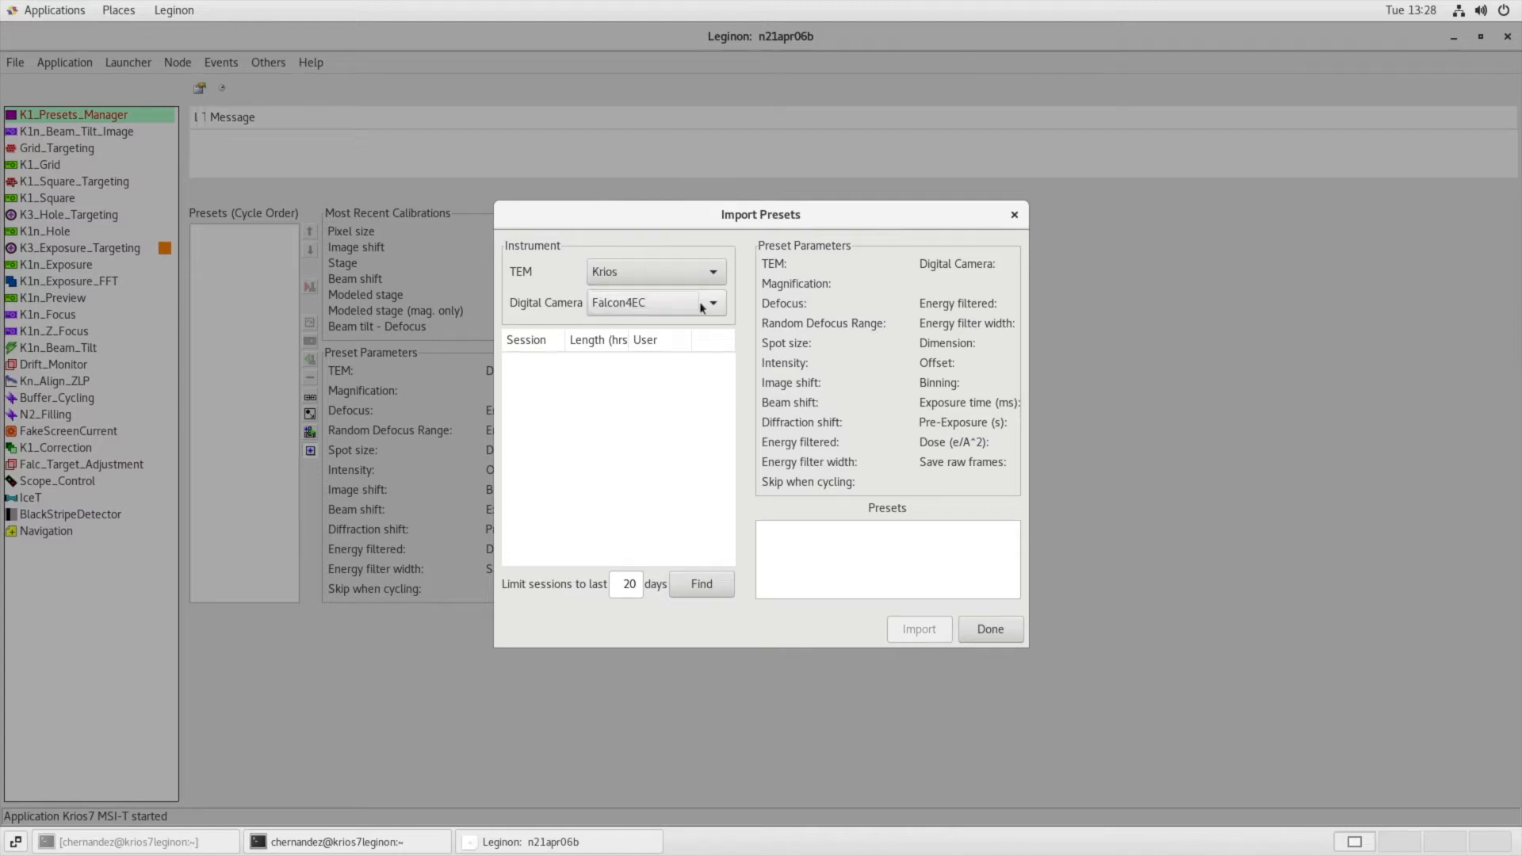
{"action": "left_click", "coordinate": [709, 584]}
Import all presets from session n21apr06a and close the import dialog.
{"action": "left_click", "coordinate": [689, 362]}
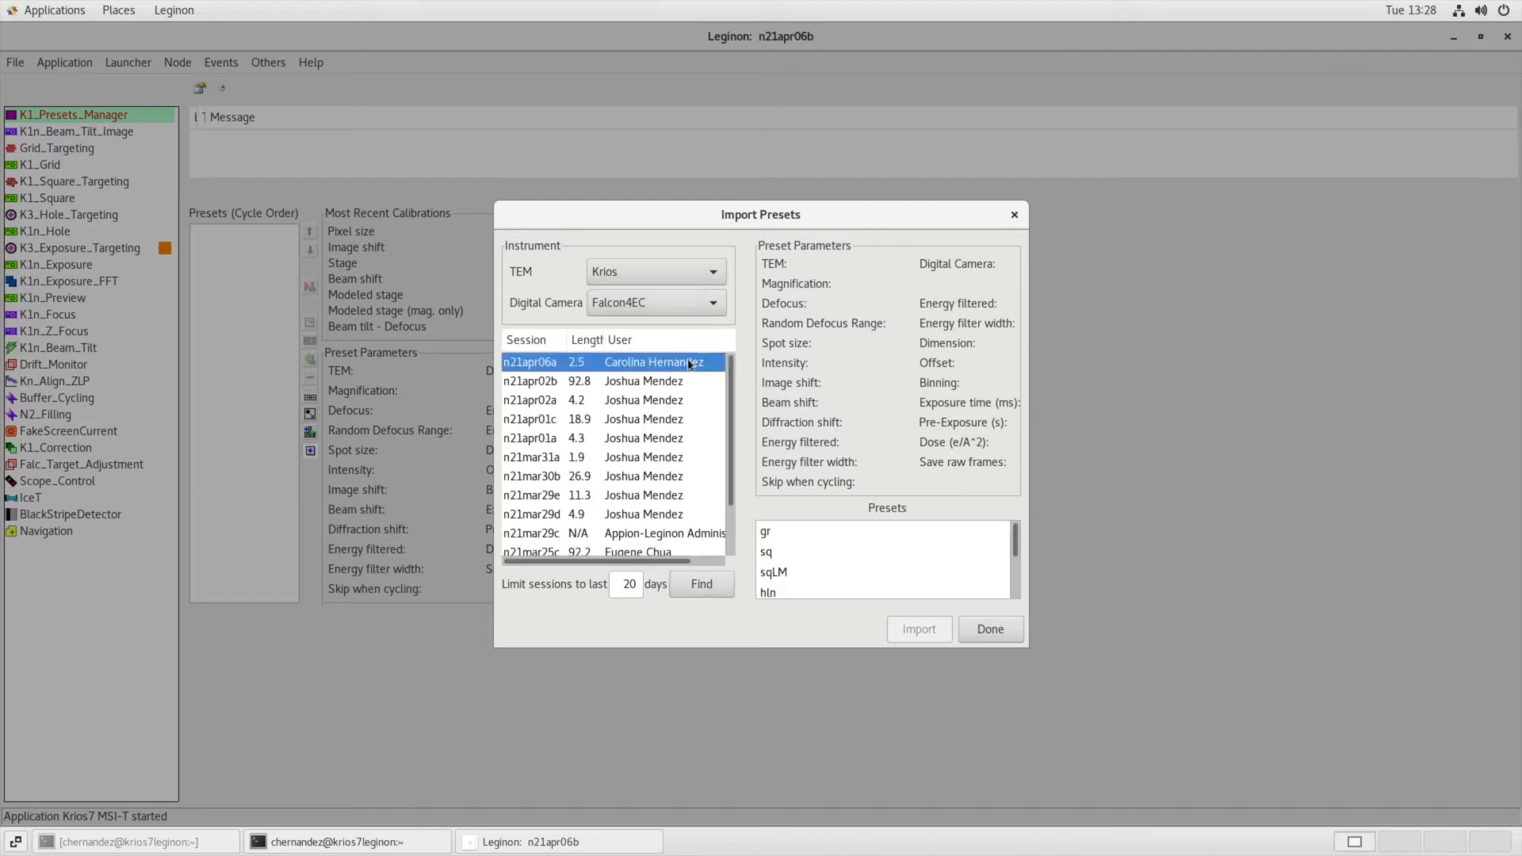
{"action": "left_click", "coordinate": [832, 540]}
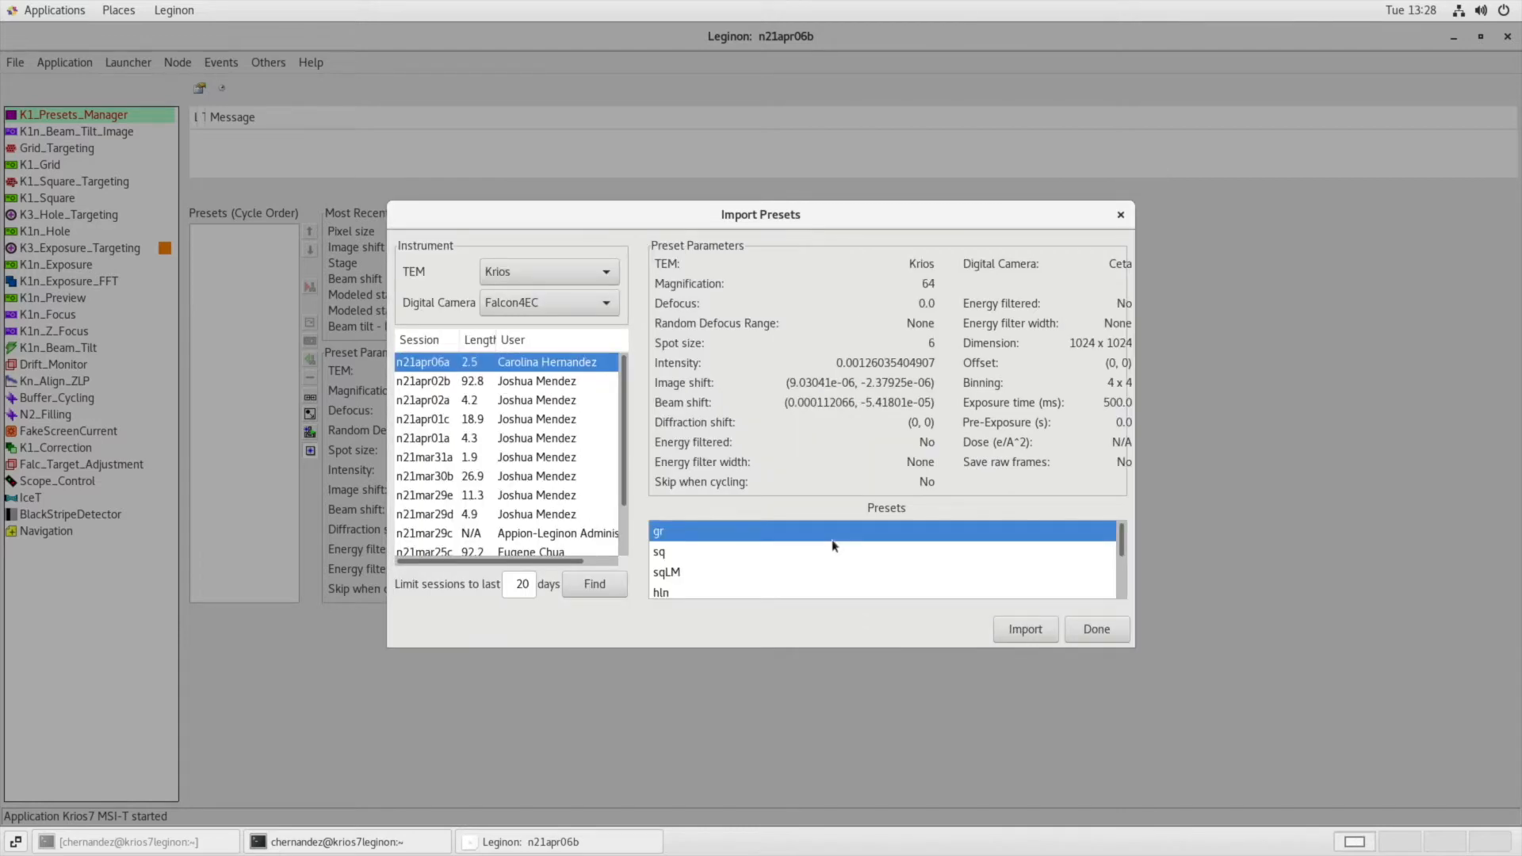
{"action": "key", "text": "ctrl+a"}
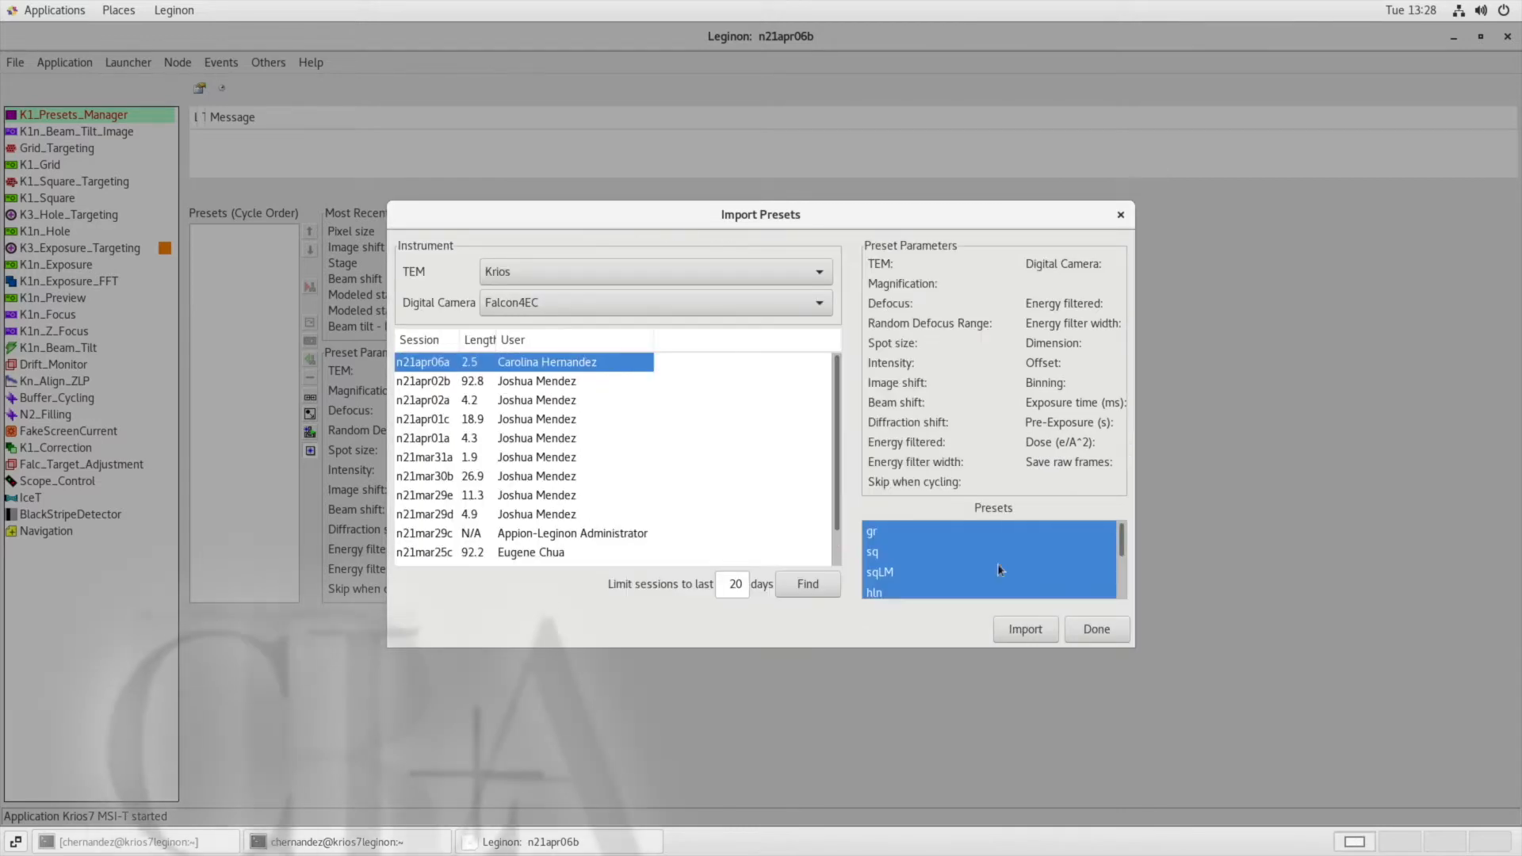
{"action": "left_click", "coordinate": [1029, 631]}
{"action": "left_click", "coordinate": [1094, 630]}
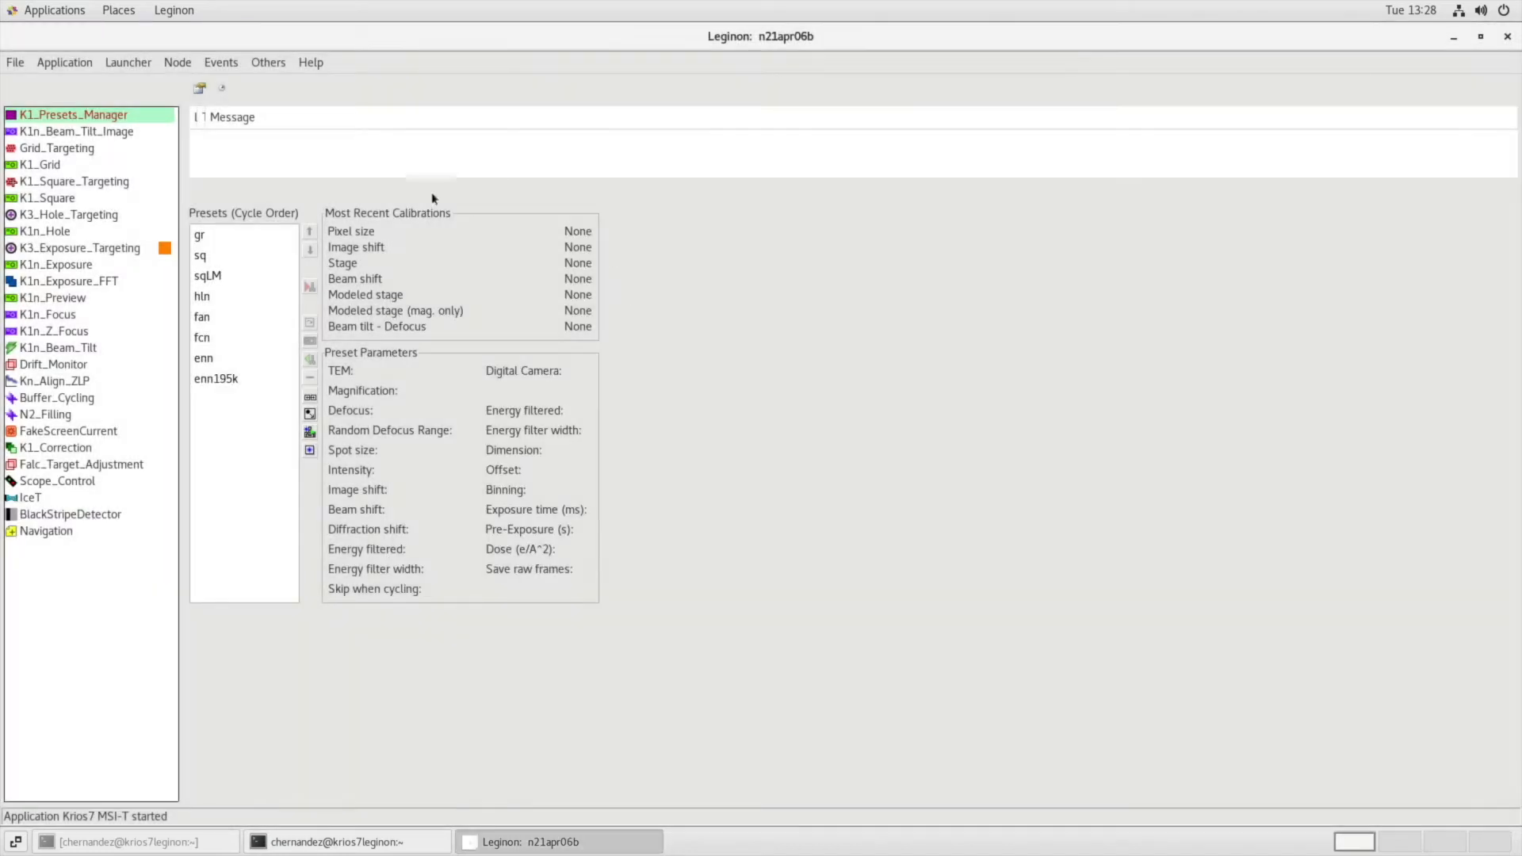
Review the calibrations and parameters of the gr, sq, hln, fan, fcn and enn presets.
{"action": "left_click", "coordinate": [212, 304]}
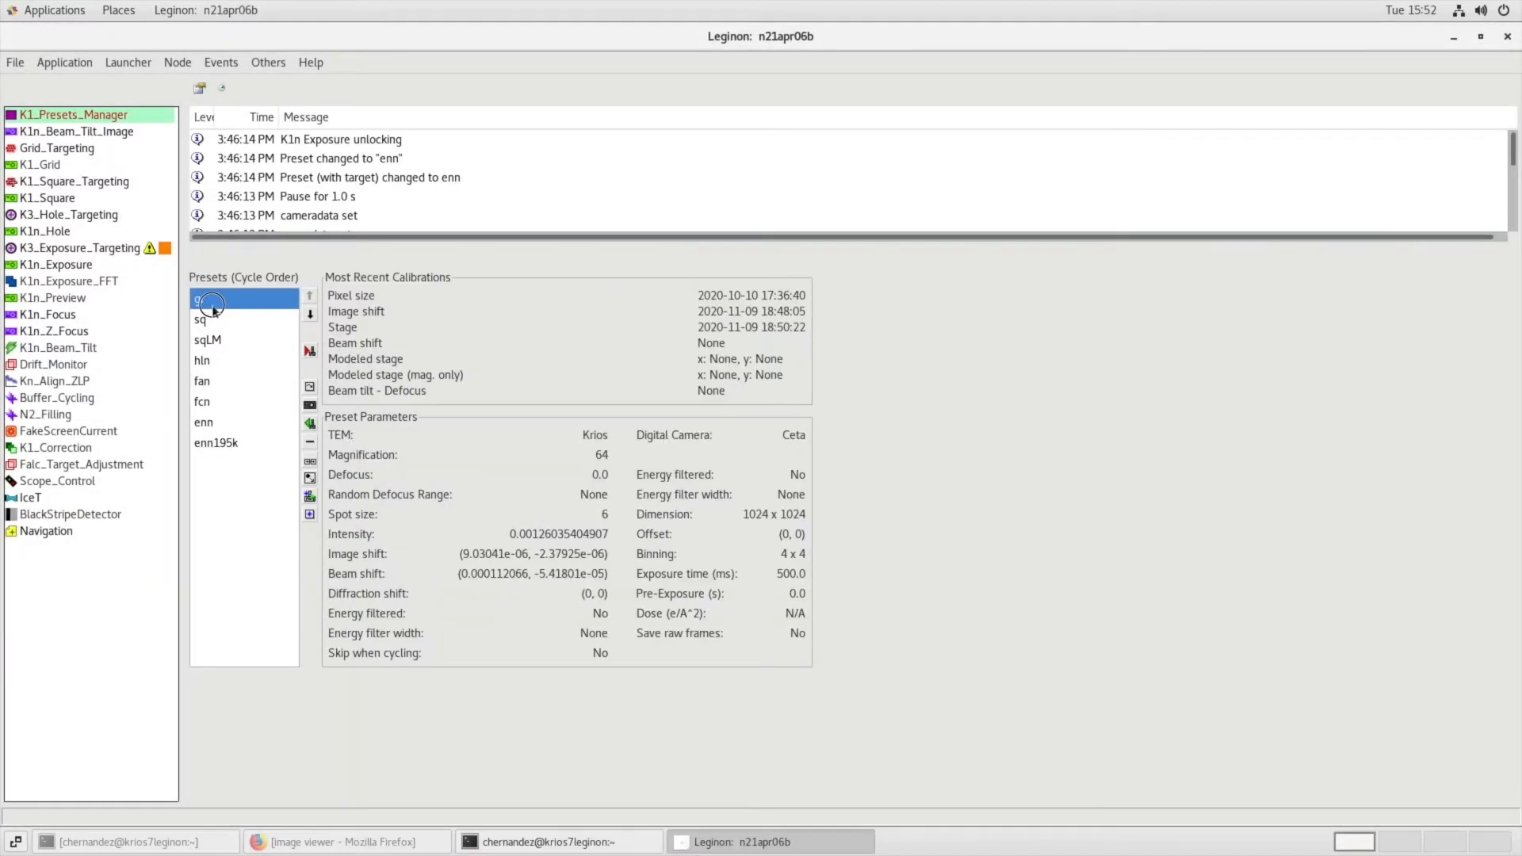
{"action": "left_click", "coordinate": [208, 325]}
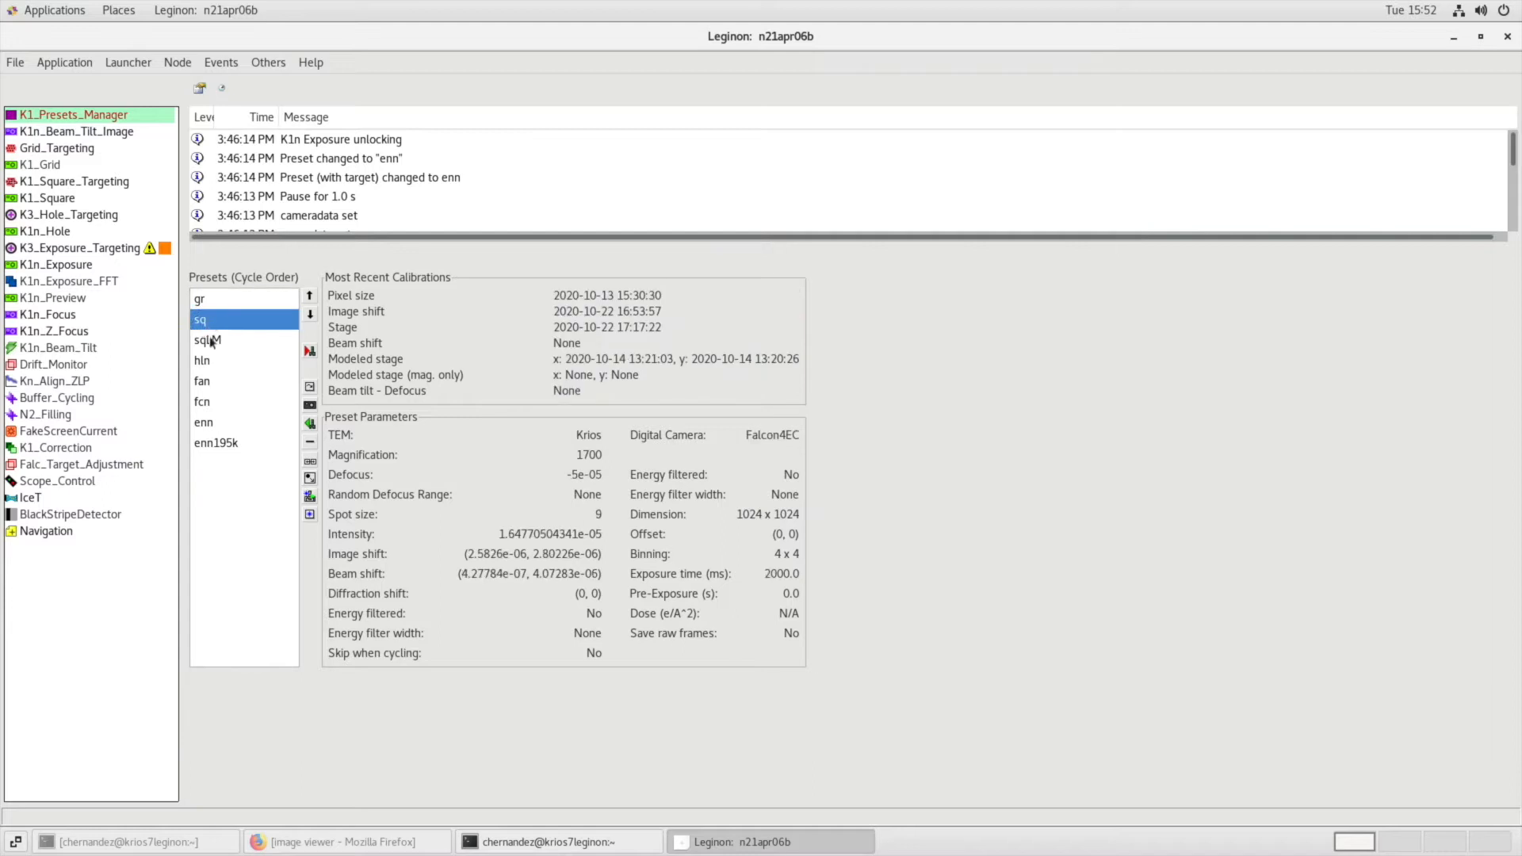
{"action": "left_click", "coordinate": [210, 363]}
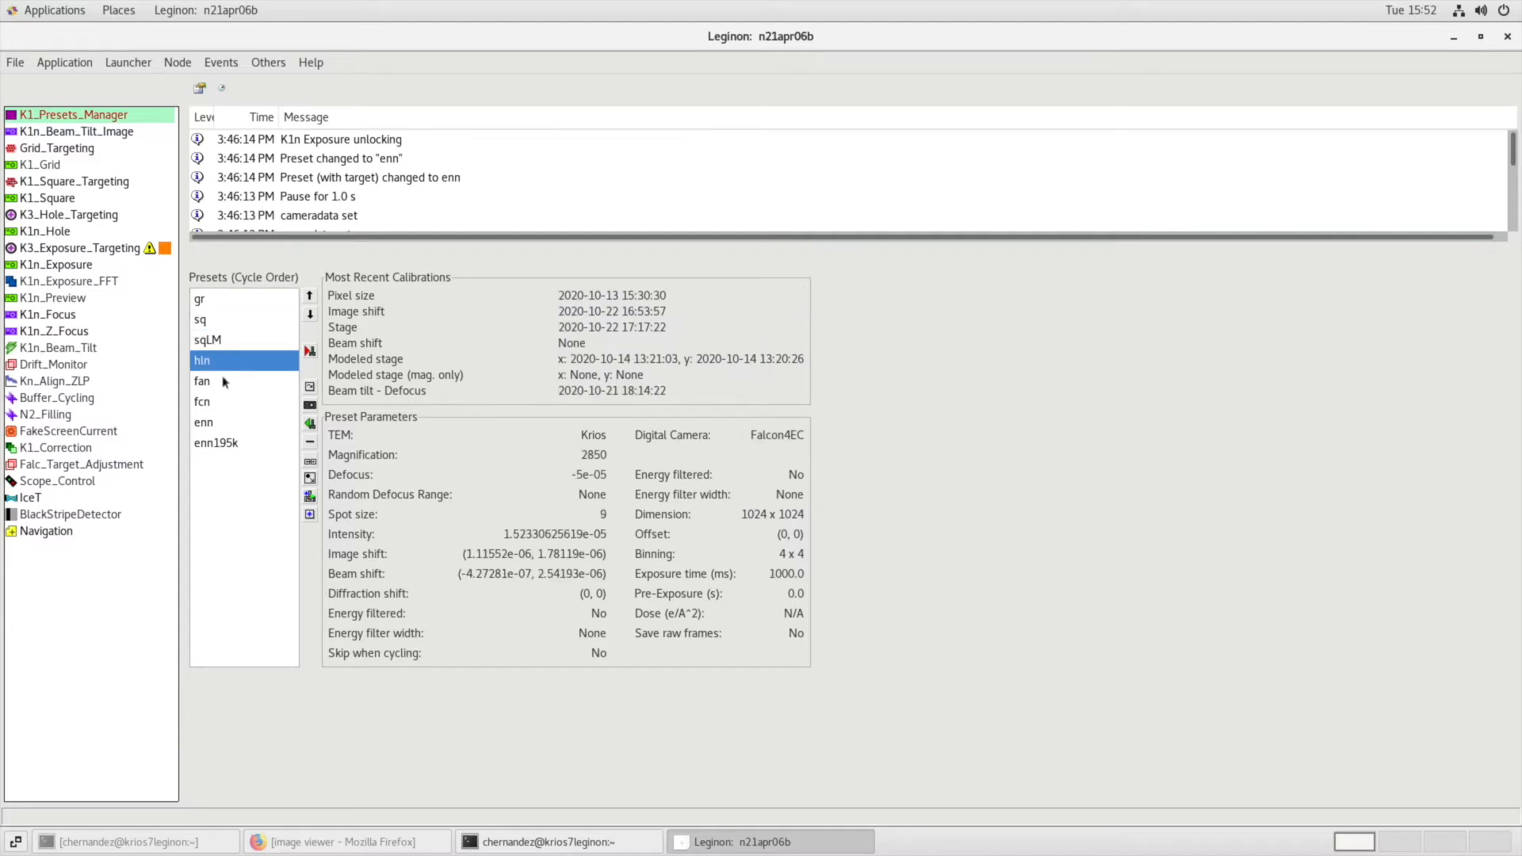
{"action": "left_click", "coordinate": [224, 382]}
{"action": "left_click", "coordinate": [218, 399]}
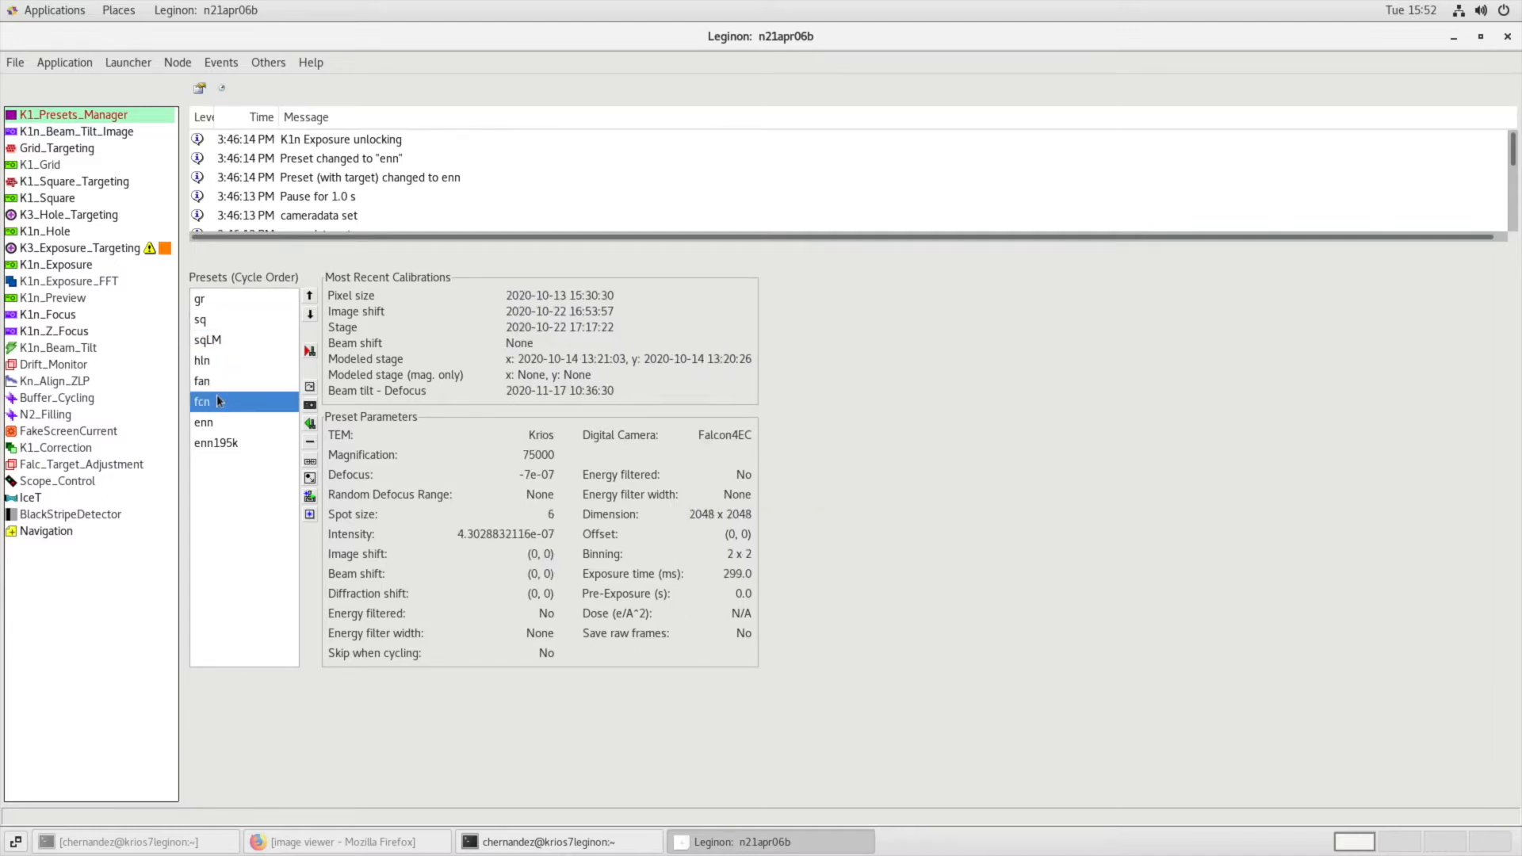
{"action": "left_click", "coordinate": [218, 424]}
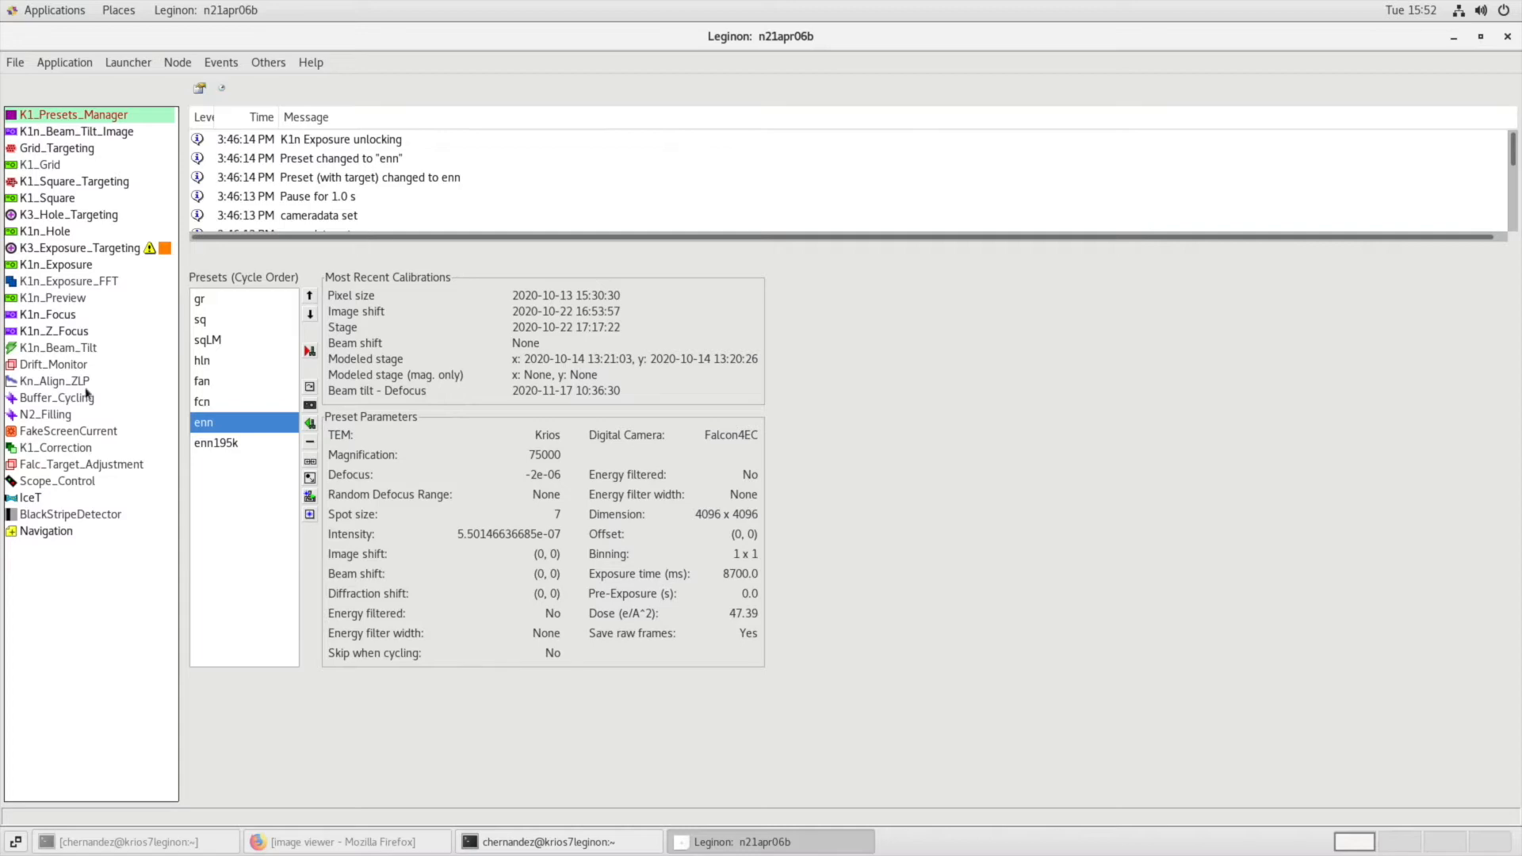
Look through the K1_Grid, K1_Square, K1n_Hole and K1n_Exposure acquisition nodes, and the K3_Hole_Targeting and K3_Exposure_Targeting nodes.
{"action": "left_click", "coordinate": [35, 166]}
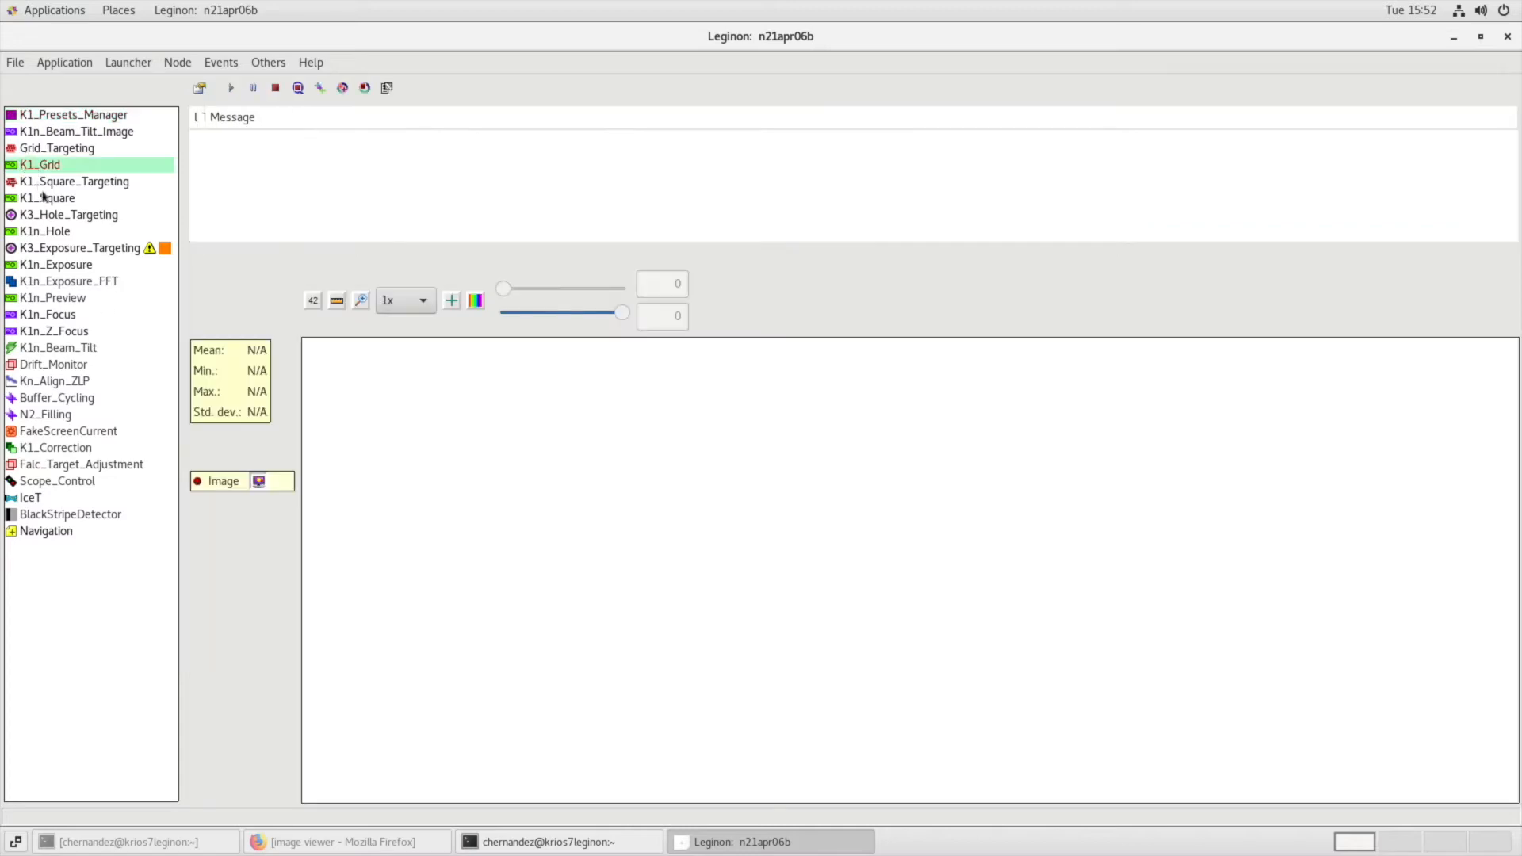
{"action": "left_click", "coordinate": [44, 196]}
{"action": "left_click", "coordinate": [51, 232]}
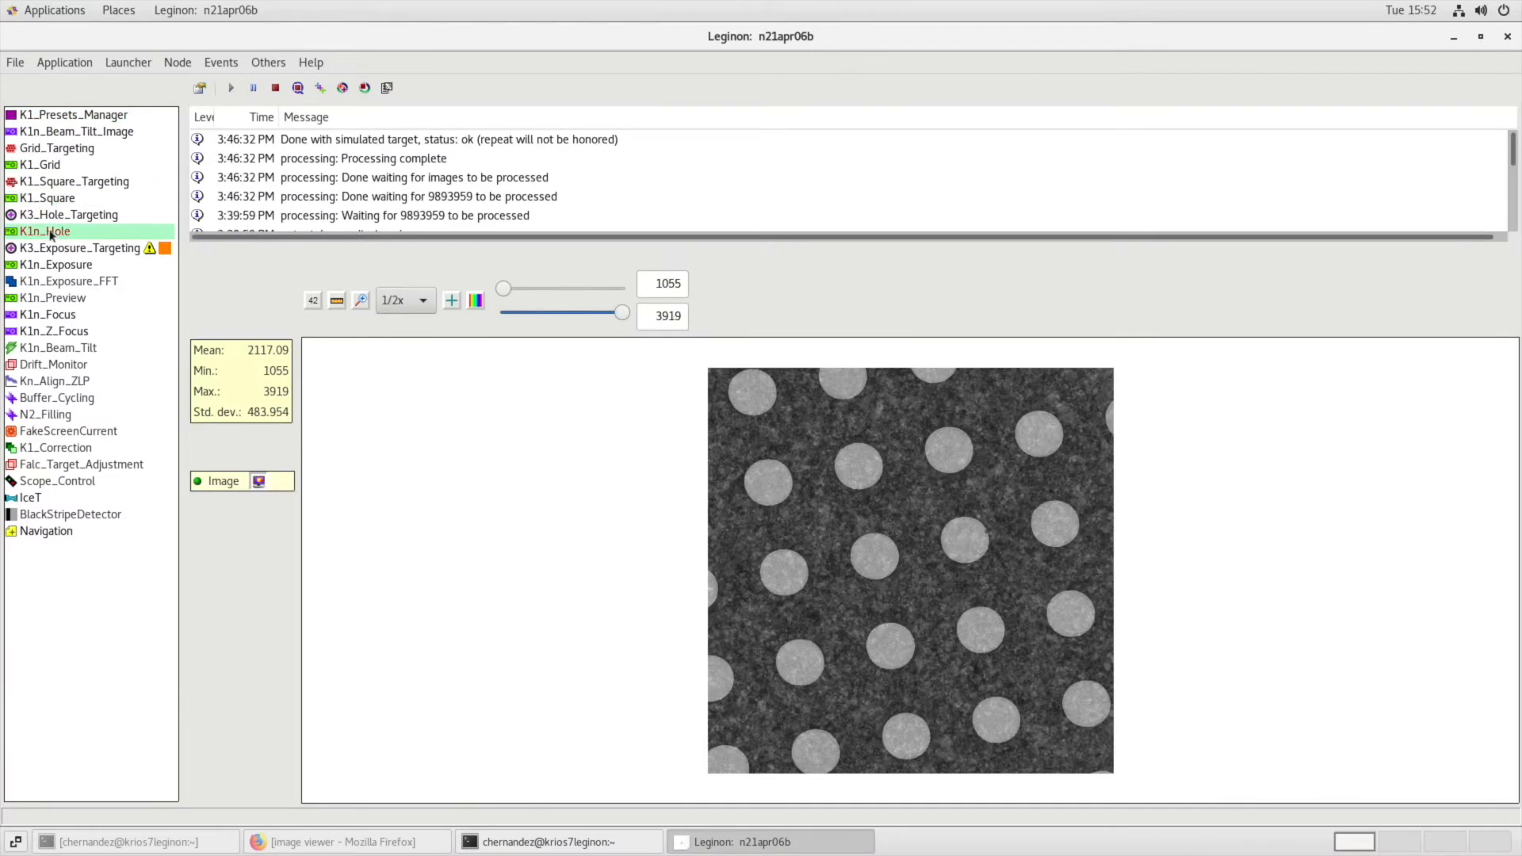
{"action": "left_click", "coordinate": [56, 267]}
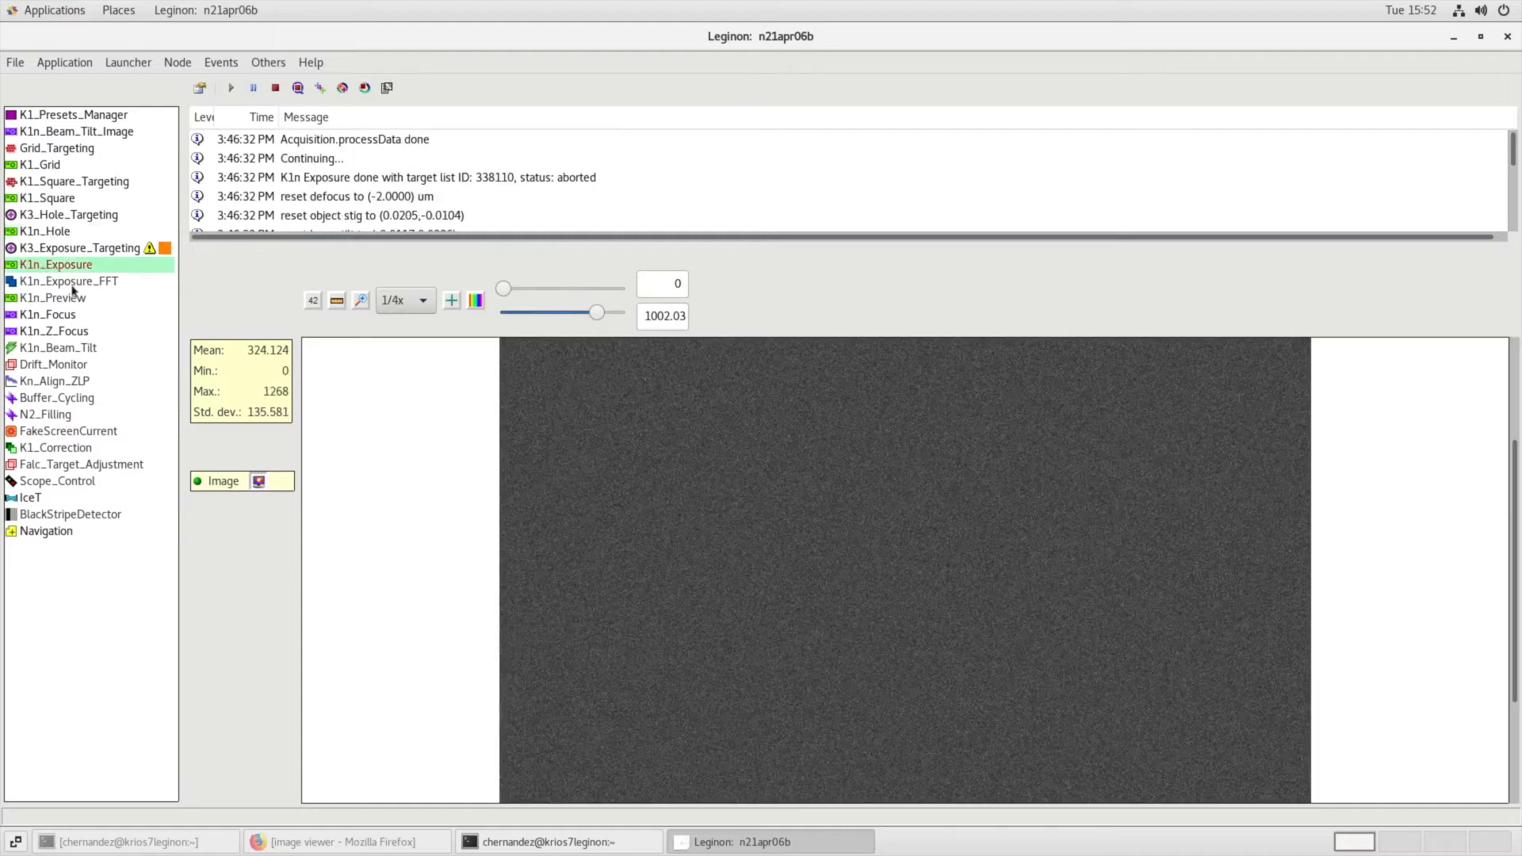
{"action": "left_click", "coordinate": [63, 216]}
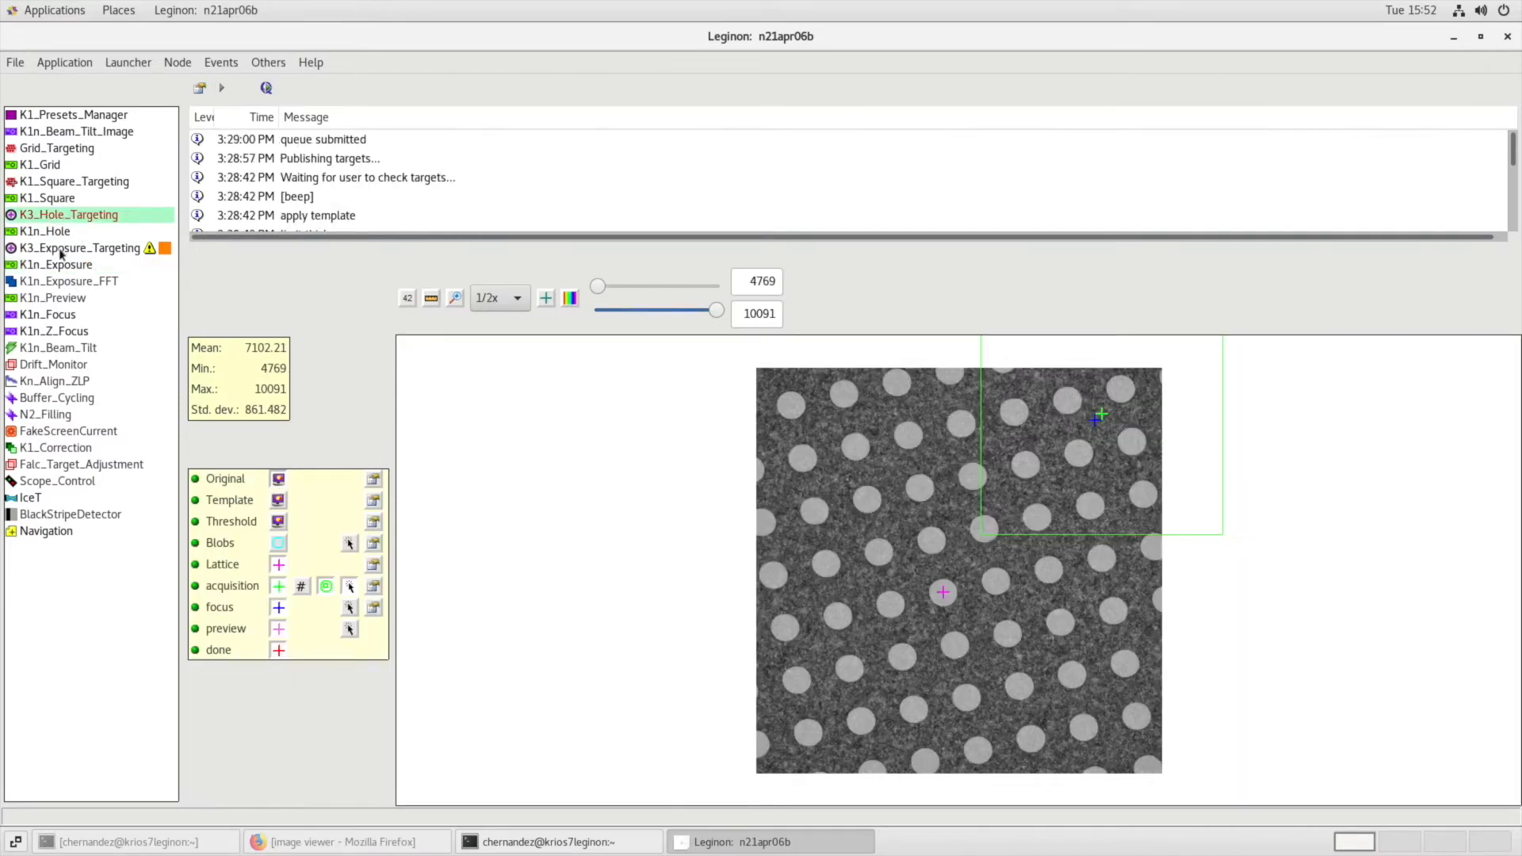
{"action": "left_click", "coordinate": [61, 250]}
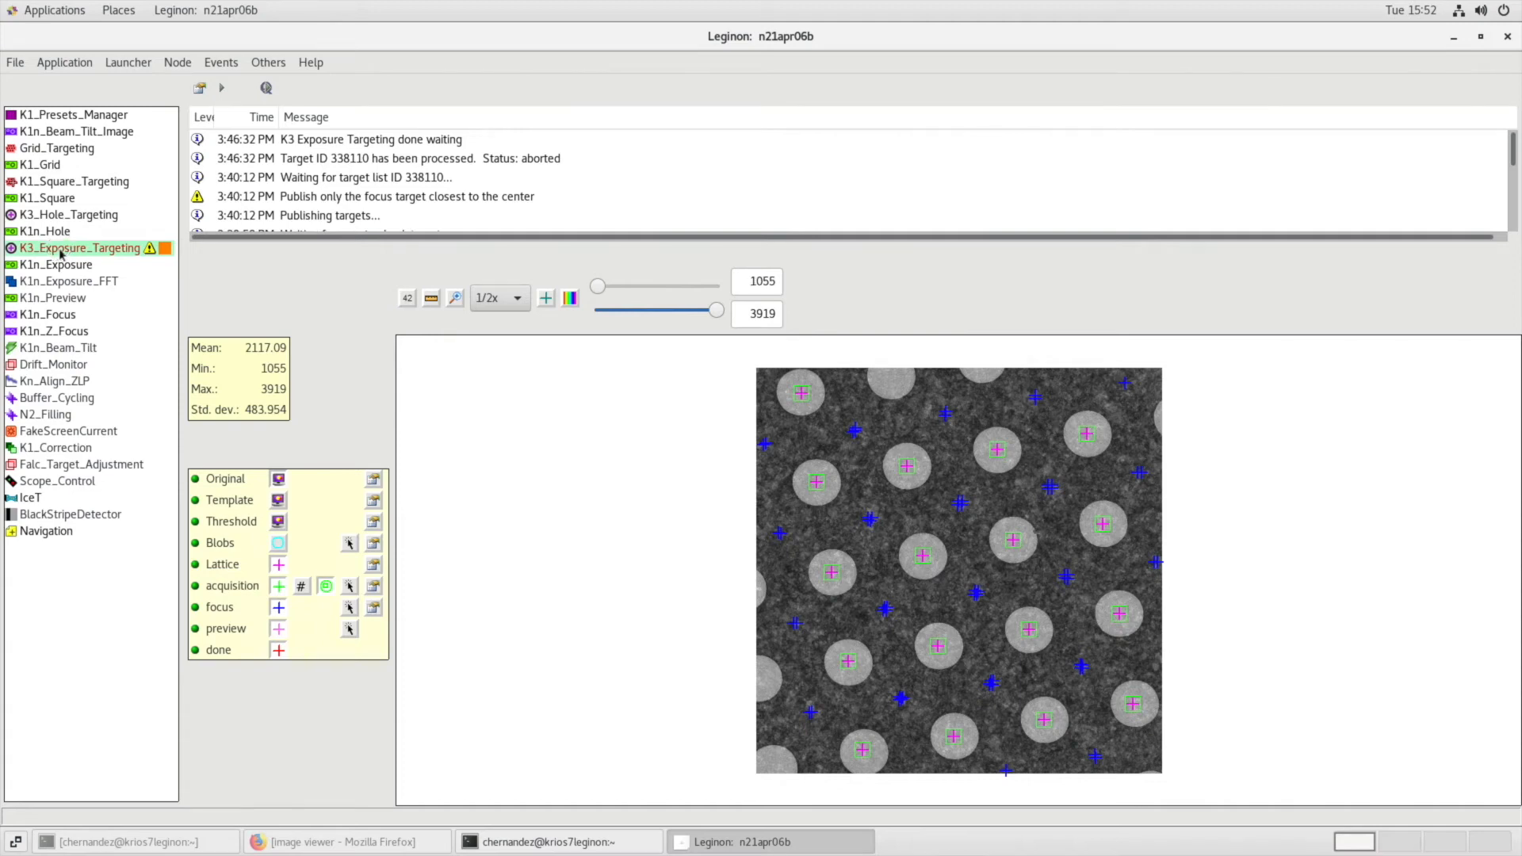
Look through the K1n_Focus, K1n_Z_Focus, Kn_Align_ZLP, Buffer_Cycling, N2_Filling, K1_Correction and IceT nodes.
{"action": "left_click", "coordinate": [56, 317]}
{"action": "left_click", "coordinate": [62, 333]}
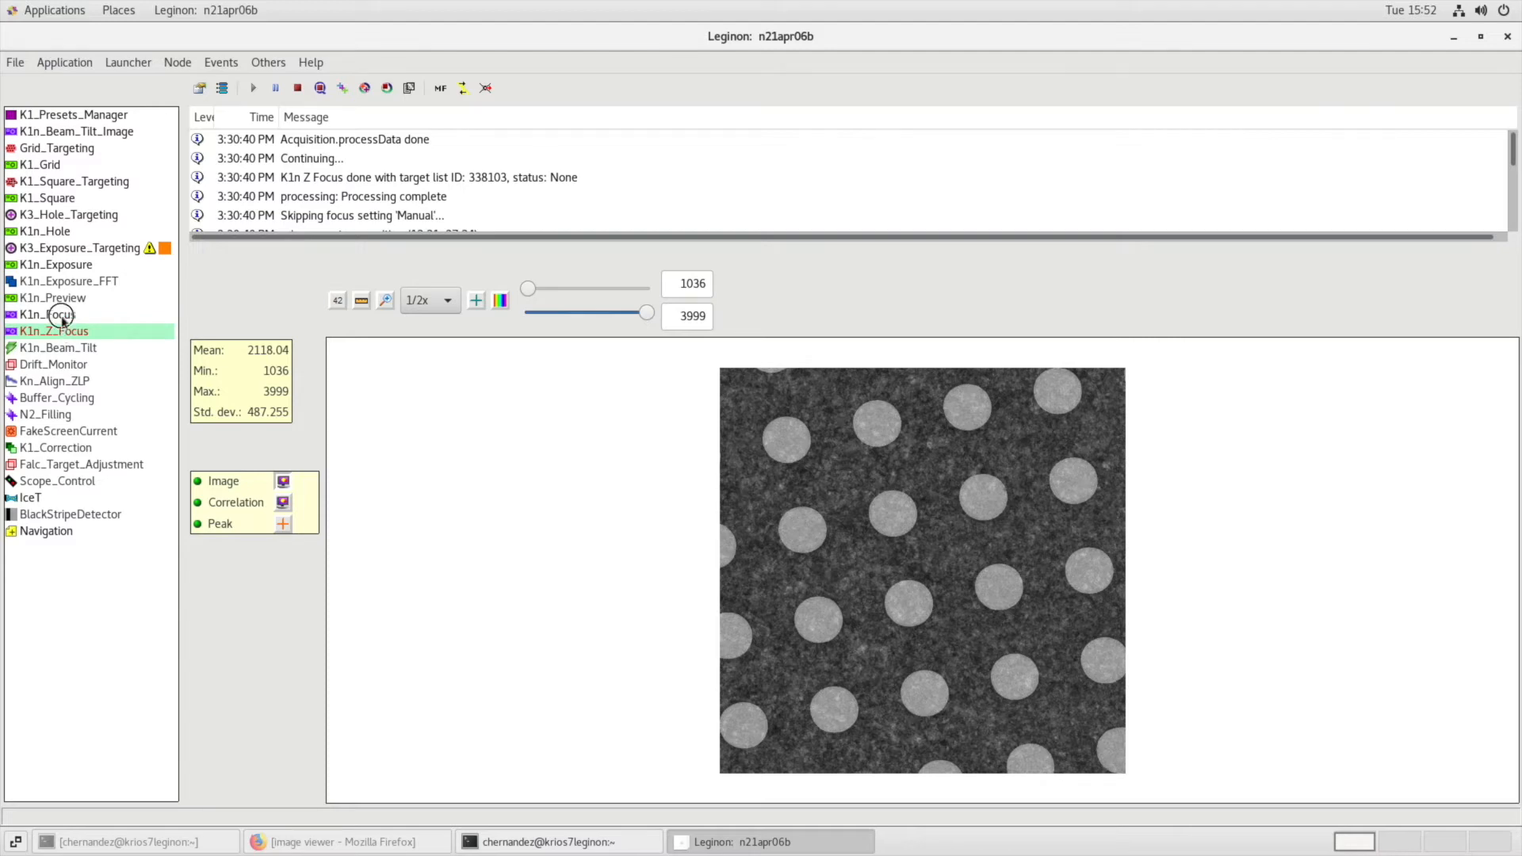
{"action": "left_click", "coordinate": [62, 317]}
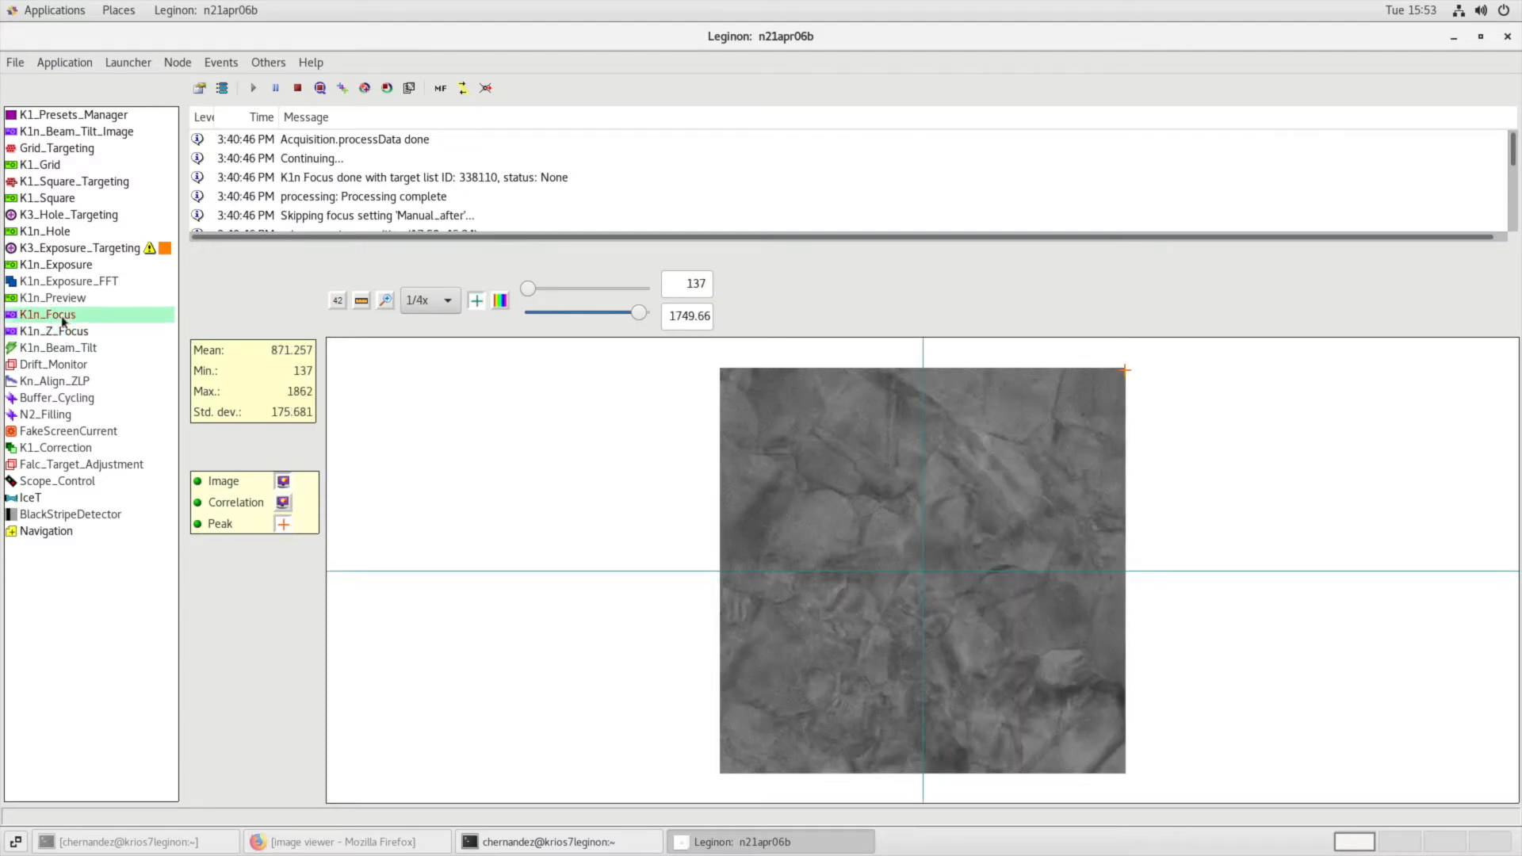
{"action": "left_click", "coordinate": [91, 384]}
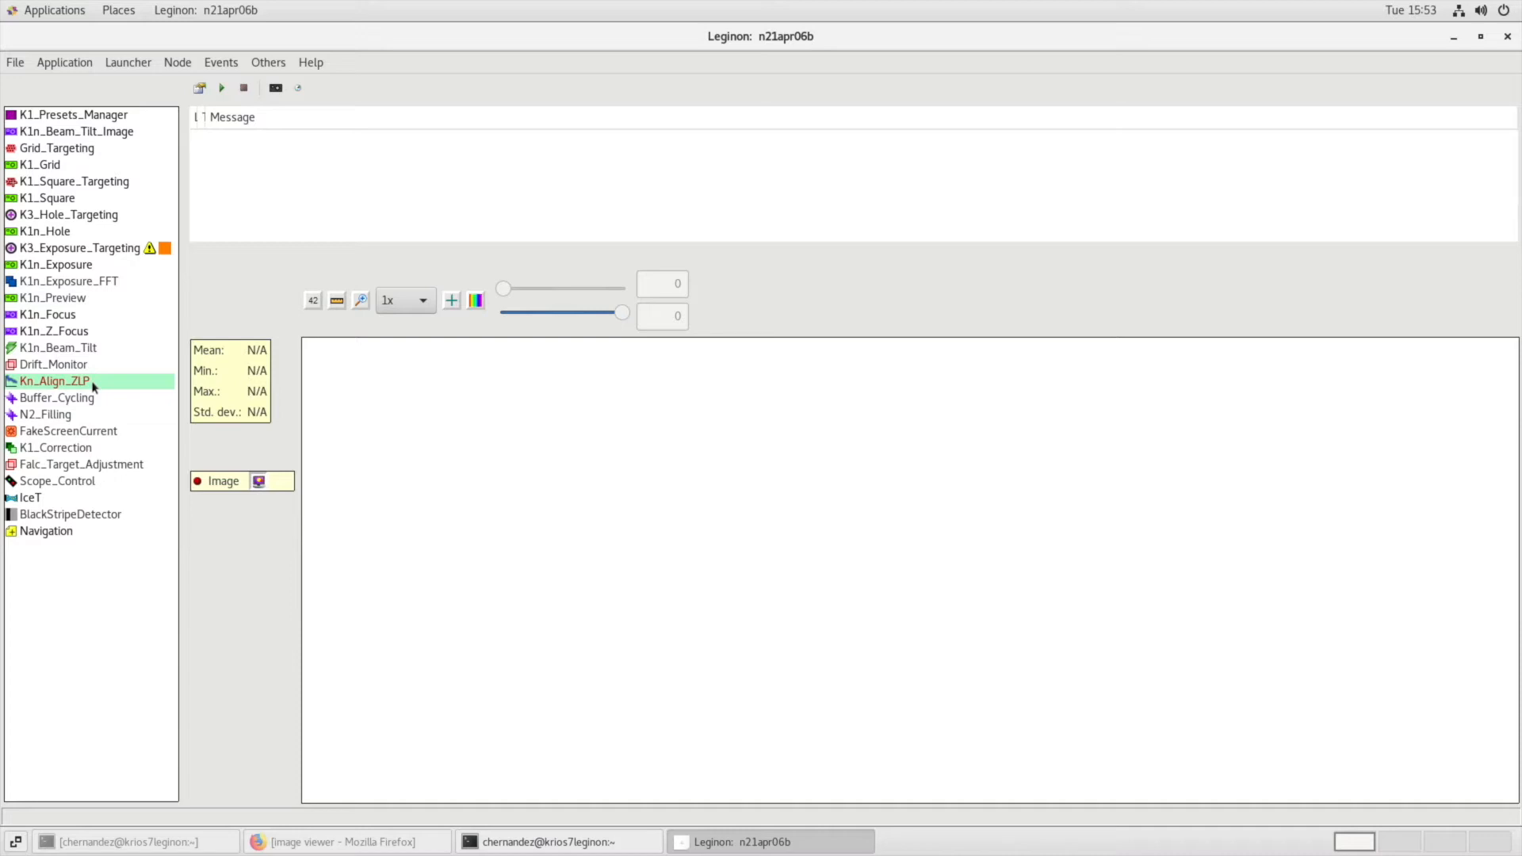
{"action": "left_click", "coordinate": [92, 400]}
{"action": "left_click", "coordinate": [91, 413]}
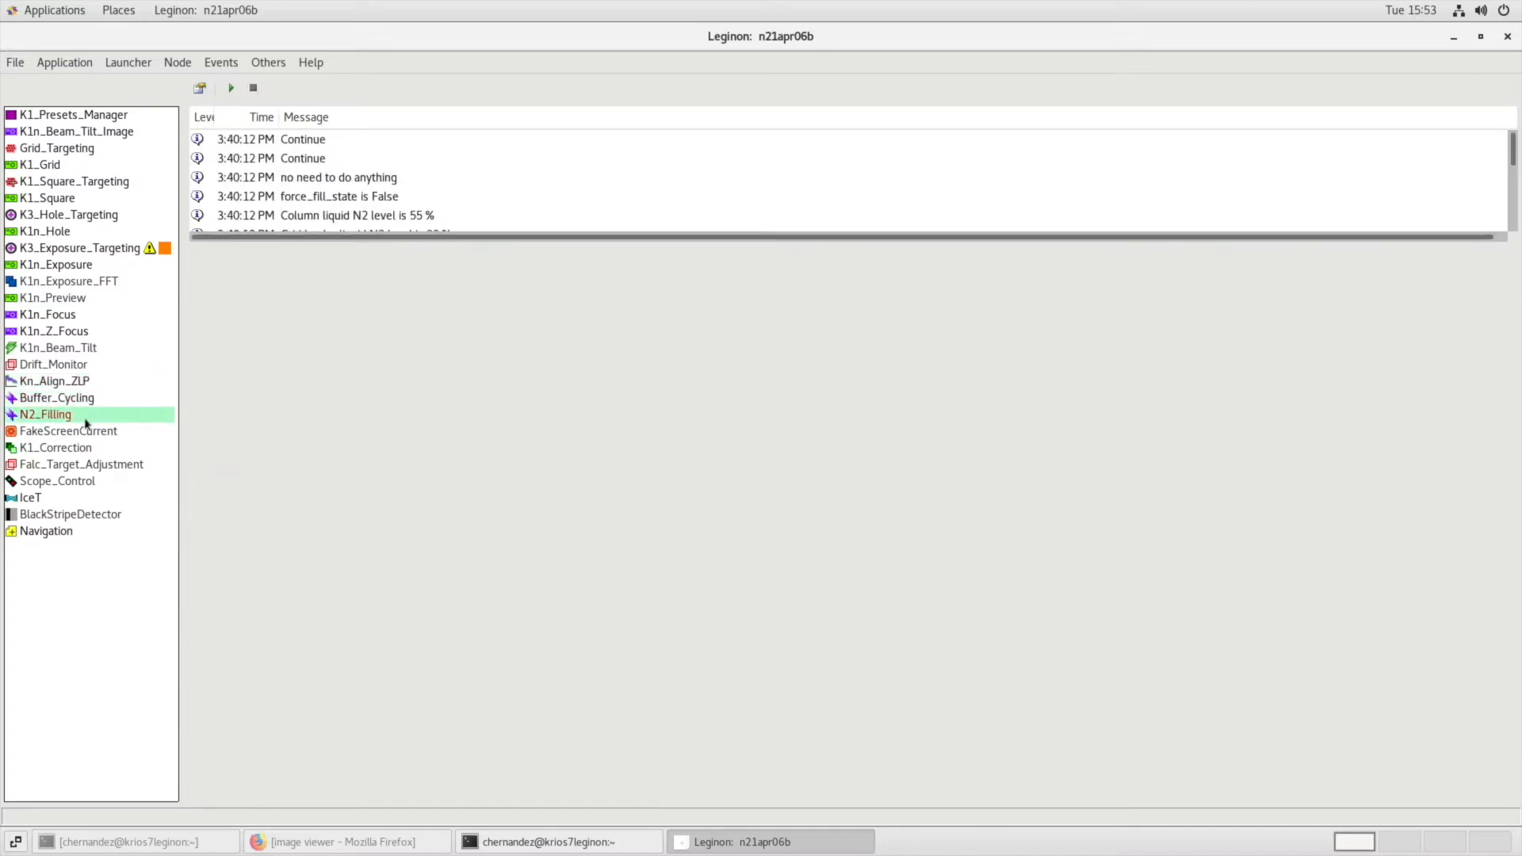
{"action": "left_click", "coordinate": [94, 449]}
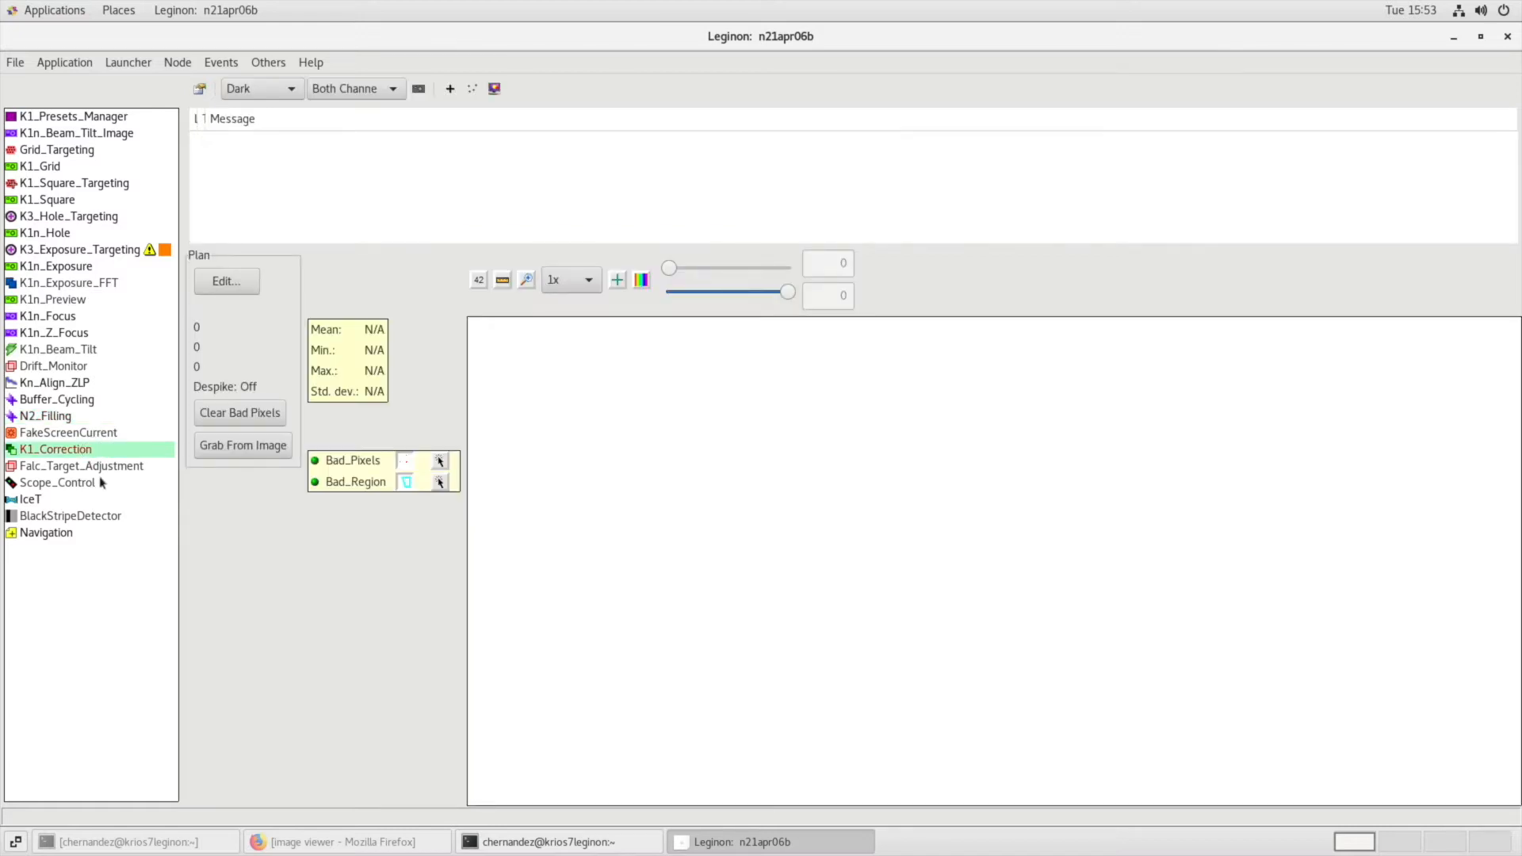
{"action": "left_click", "coordinate": [86, 504]}
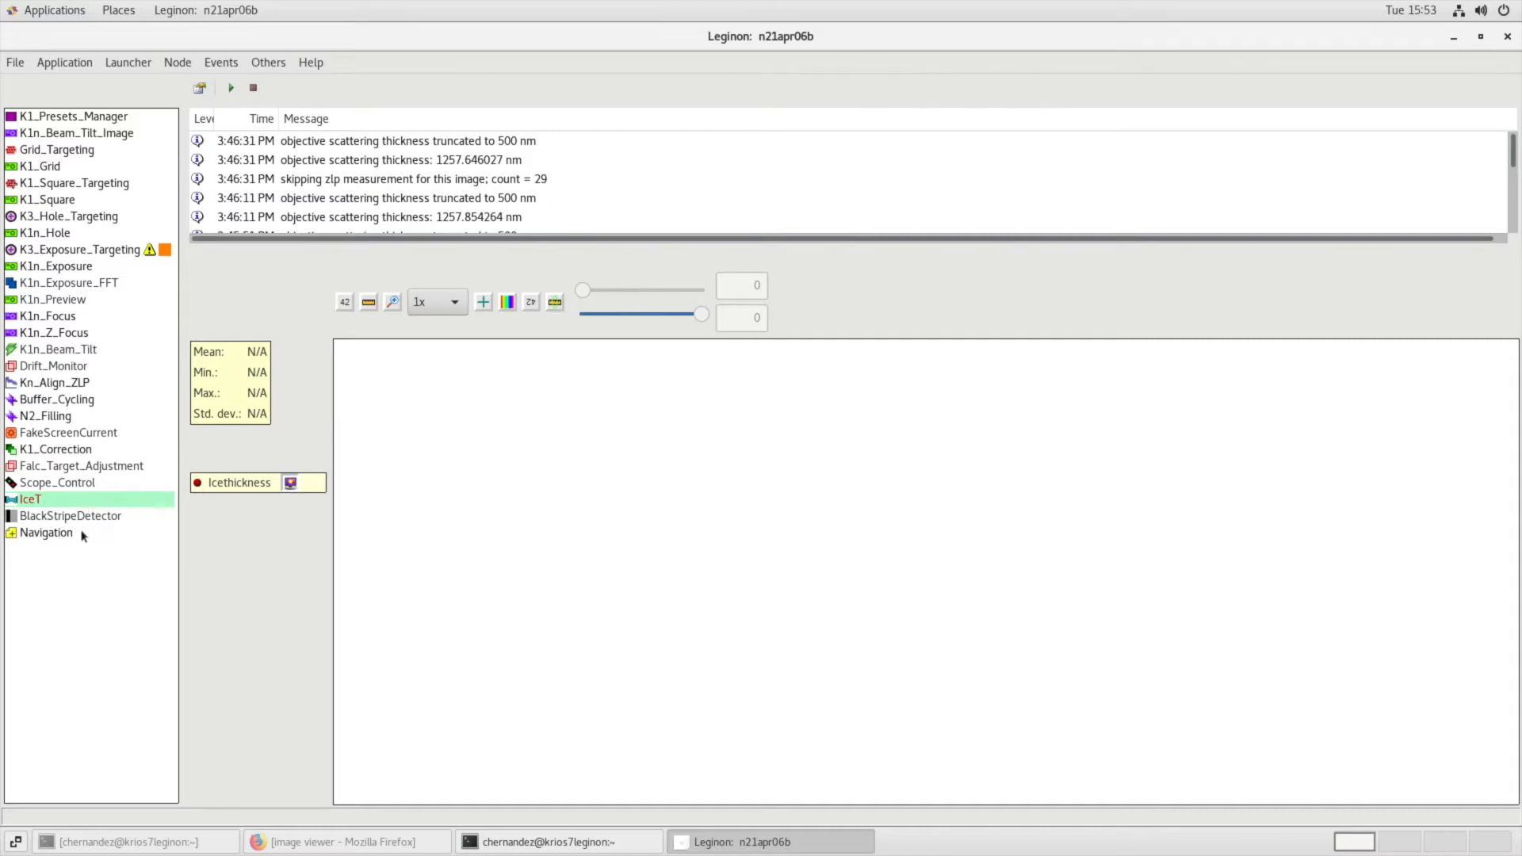
In Navigation, send the gr preset to the scope, acquire an image and move the stage to a grid square just below the centre.
{"action": "left_click", "coordinate": [48, 532]}
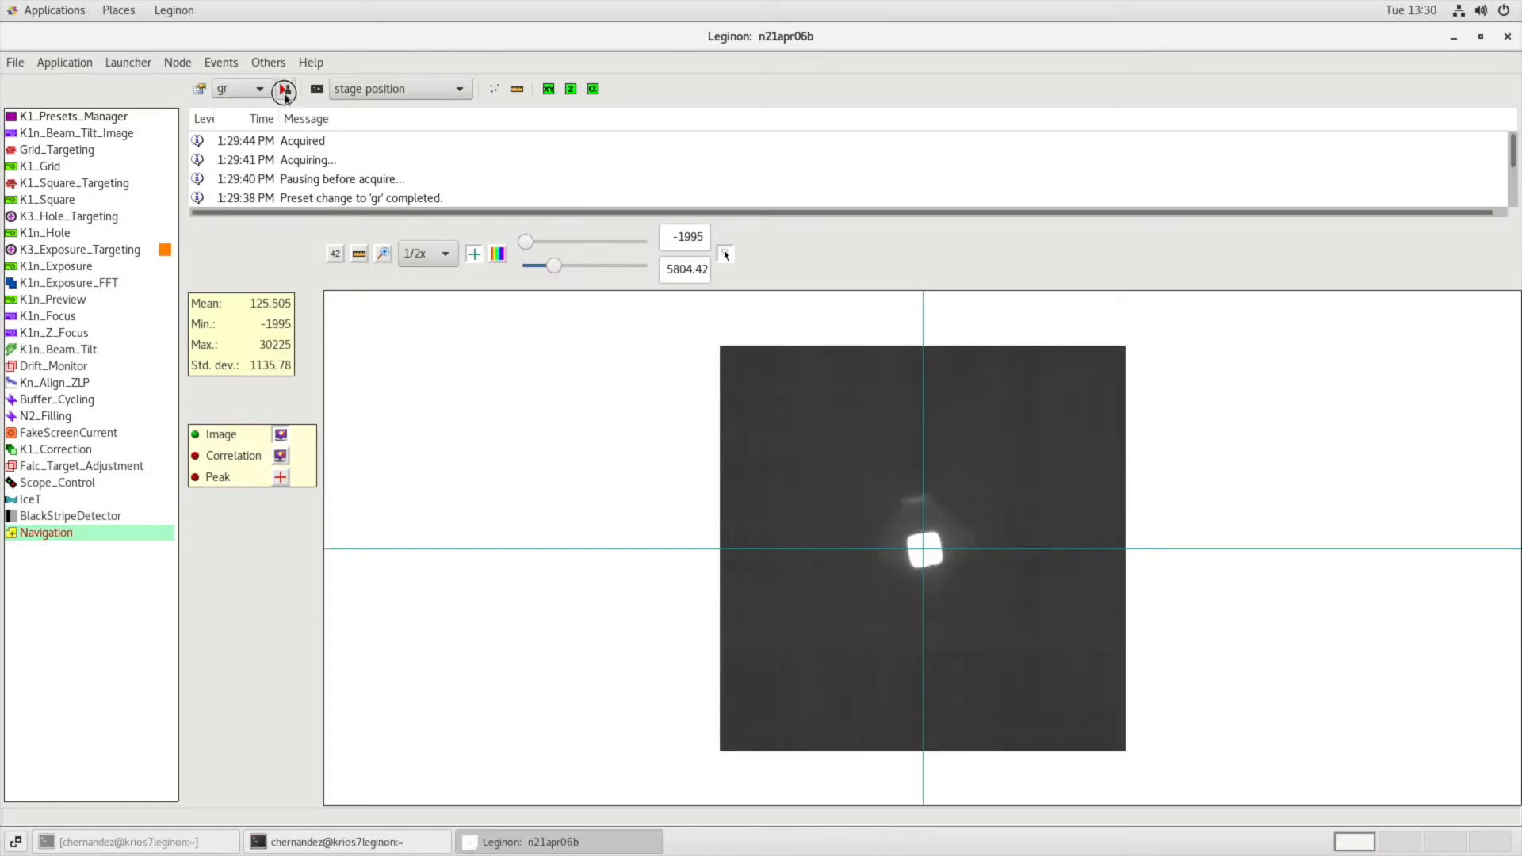
{"action": "left_click", "coordinate": [285, 93]}
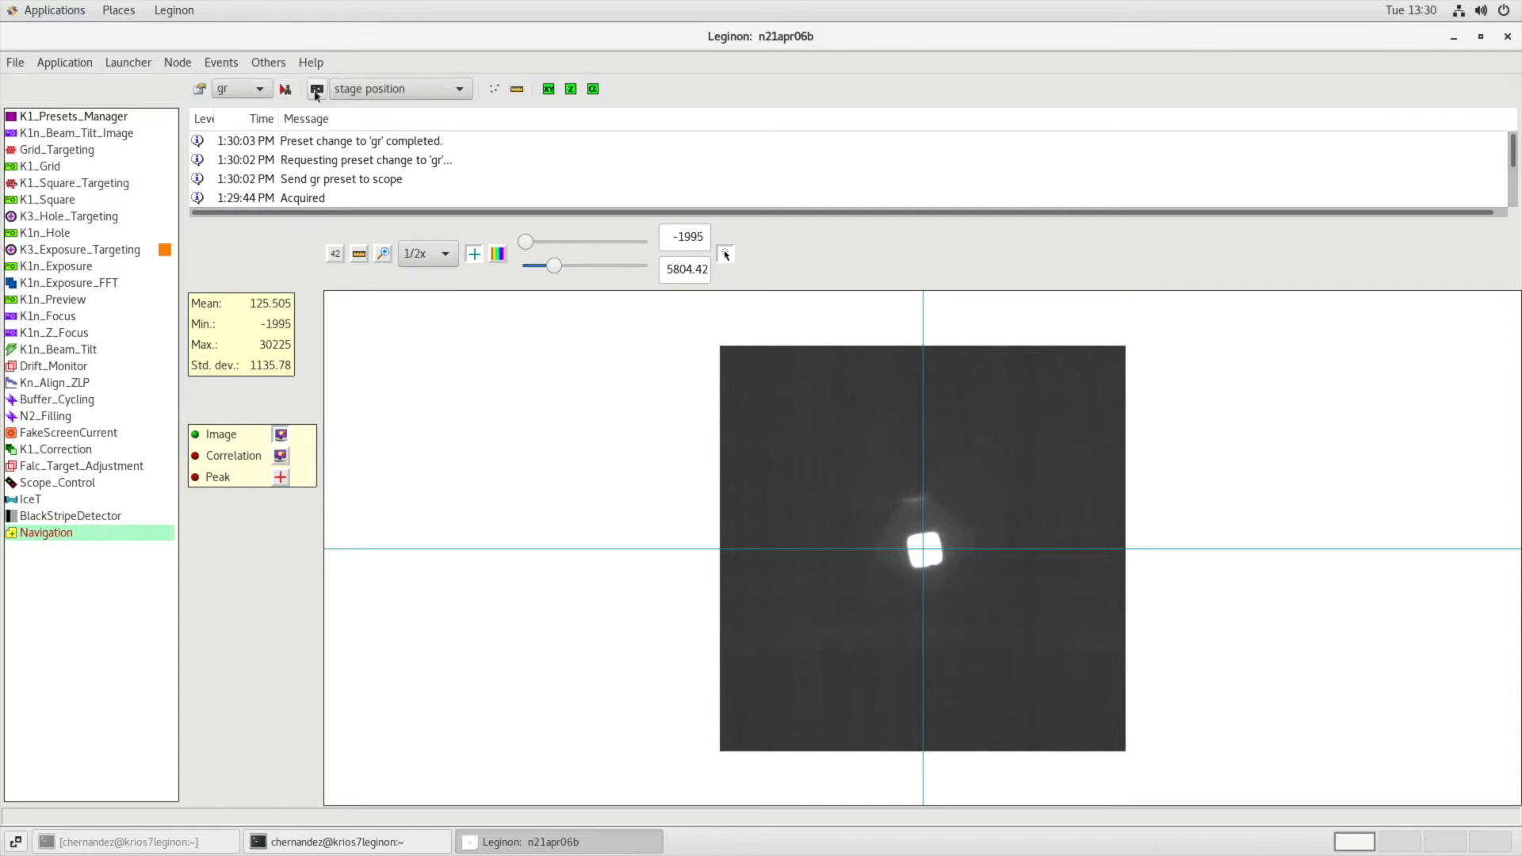
{"action": "left_click", "coordinate": [316, 88]}
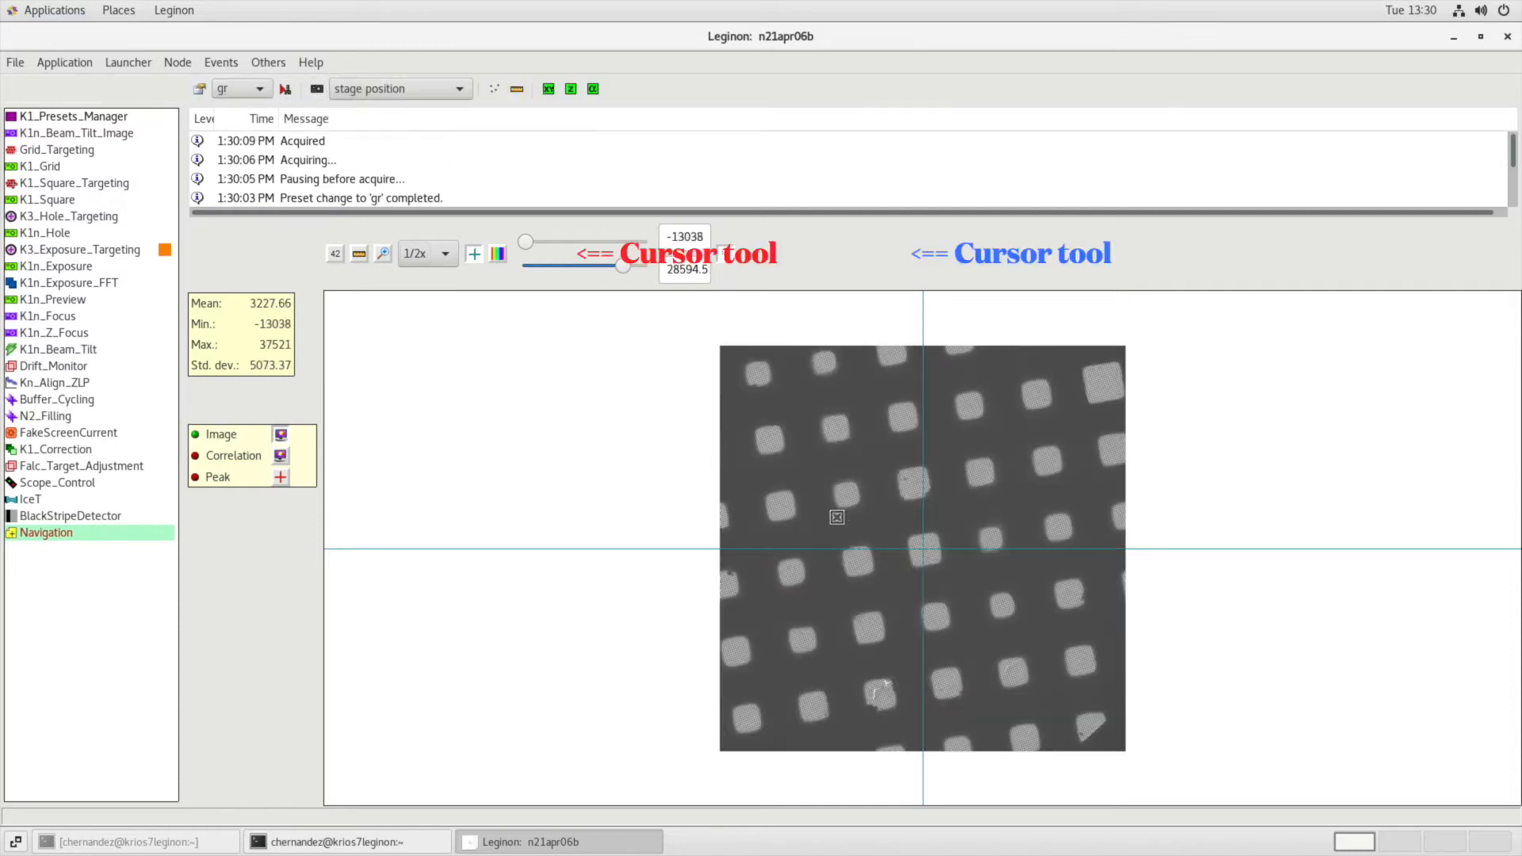
{"action": "left_click", "coordinate": [936, 617]}
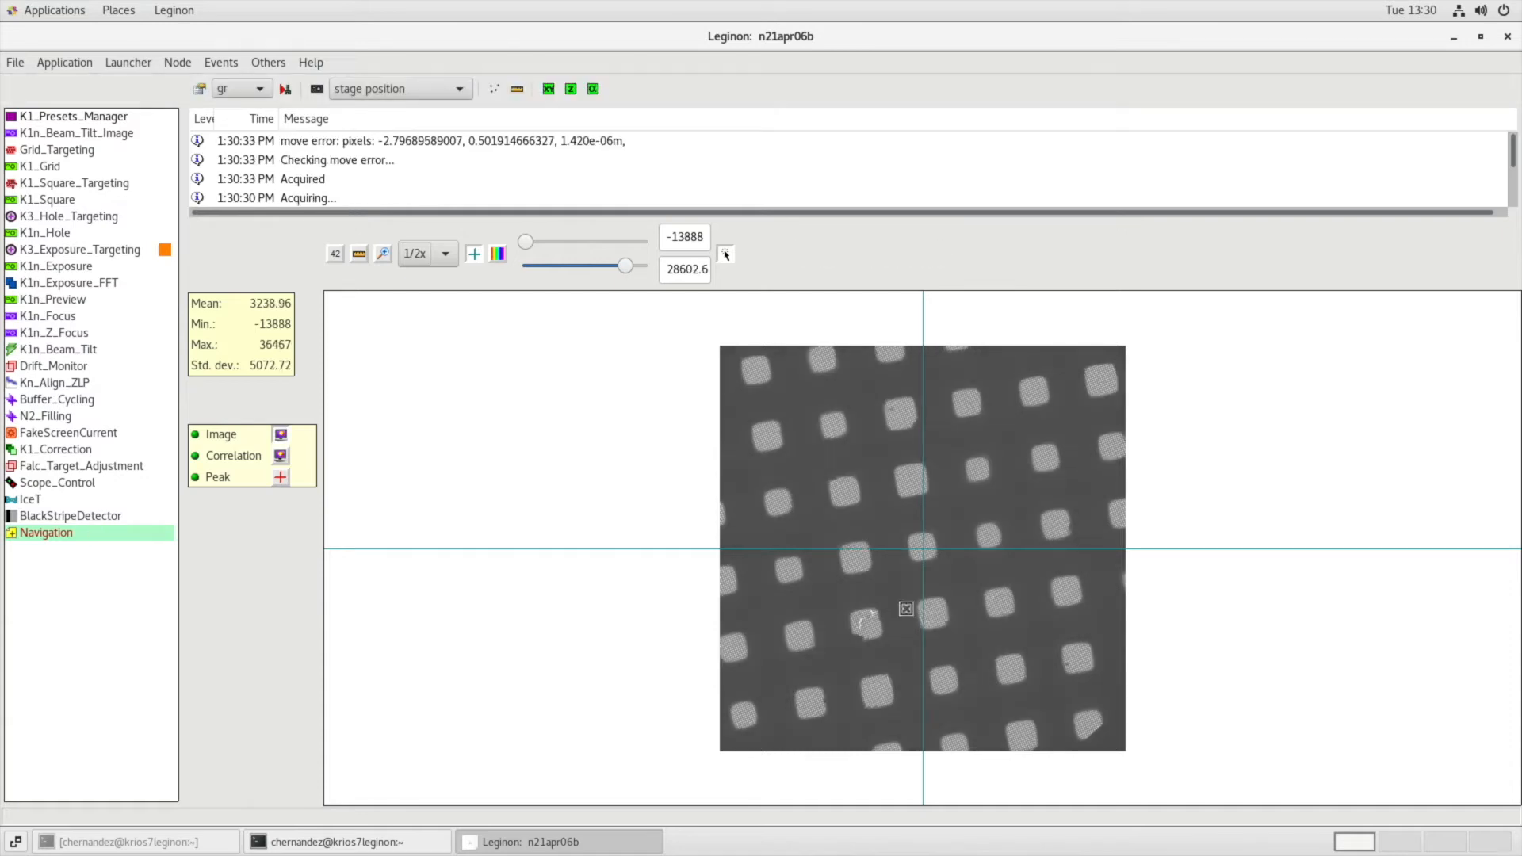
Send the sq preset to the scope and acquire an image of the centred square.
{"action": "left_click", "coordinate": [250, 94]}
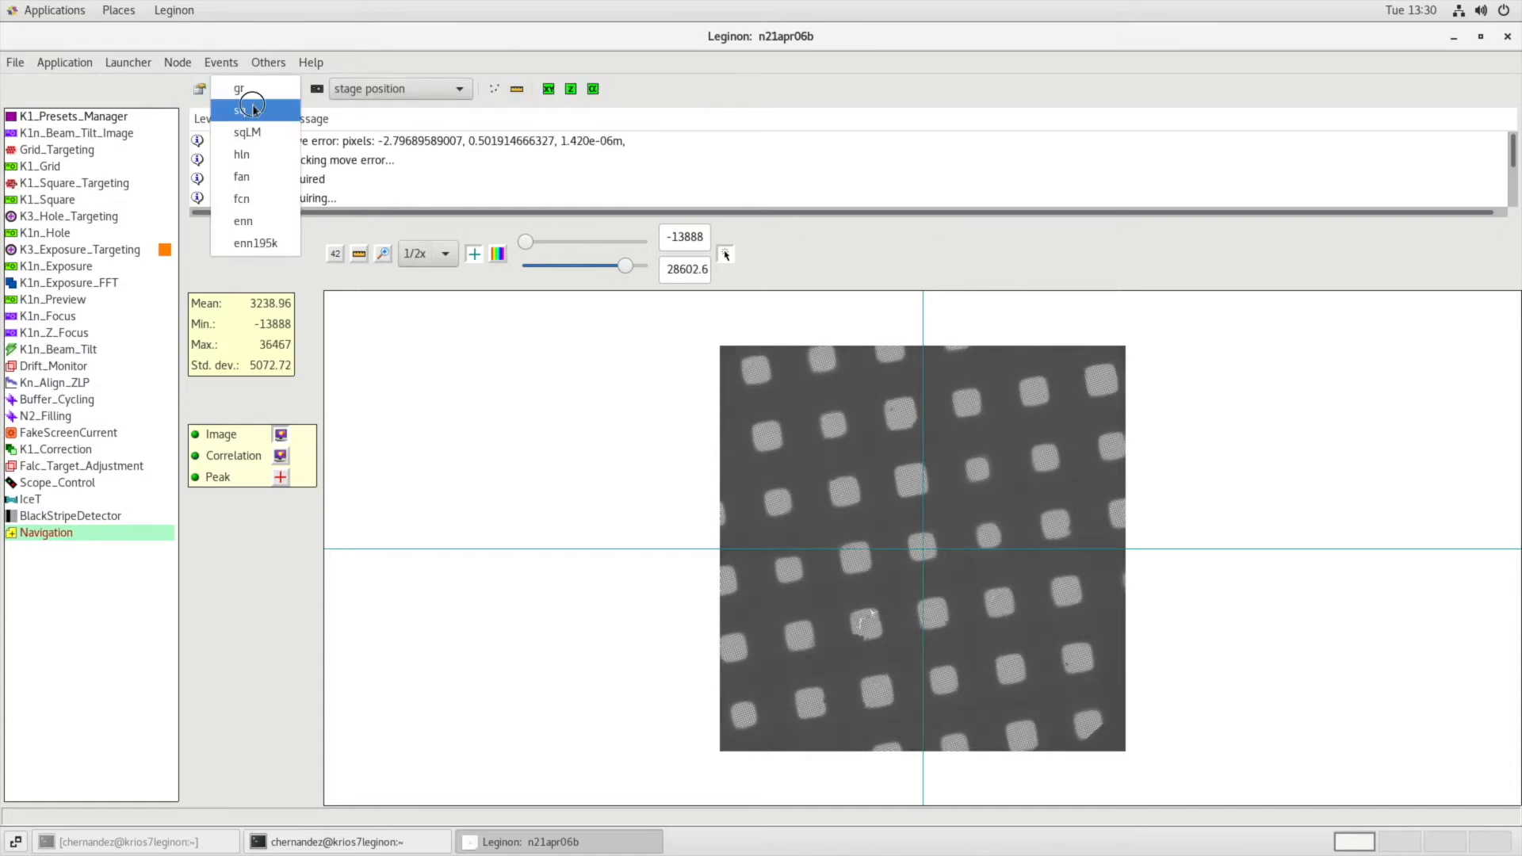
{"action": "left_click", "coordinate": [252, 109]}
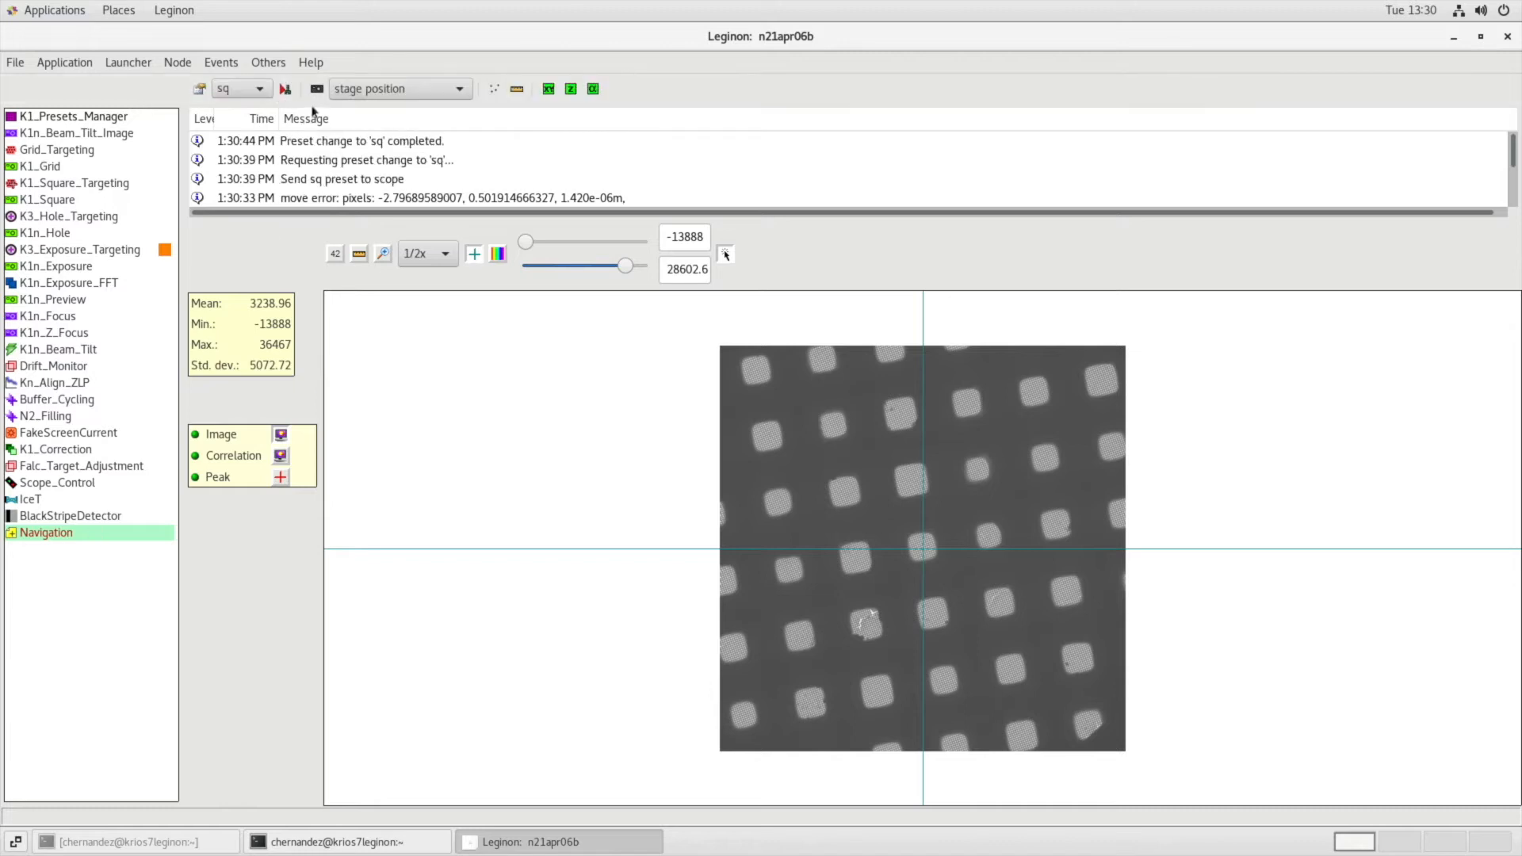
{"action": "left_click", "coordinate": [316, 90]}
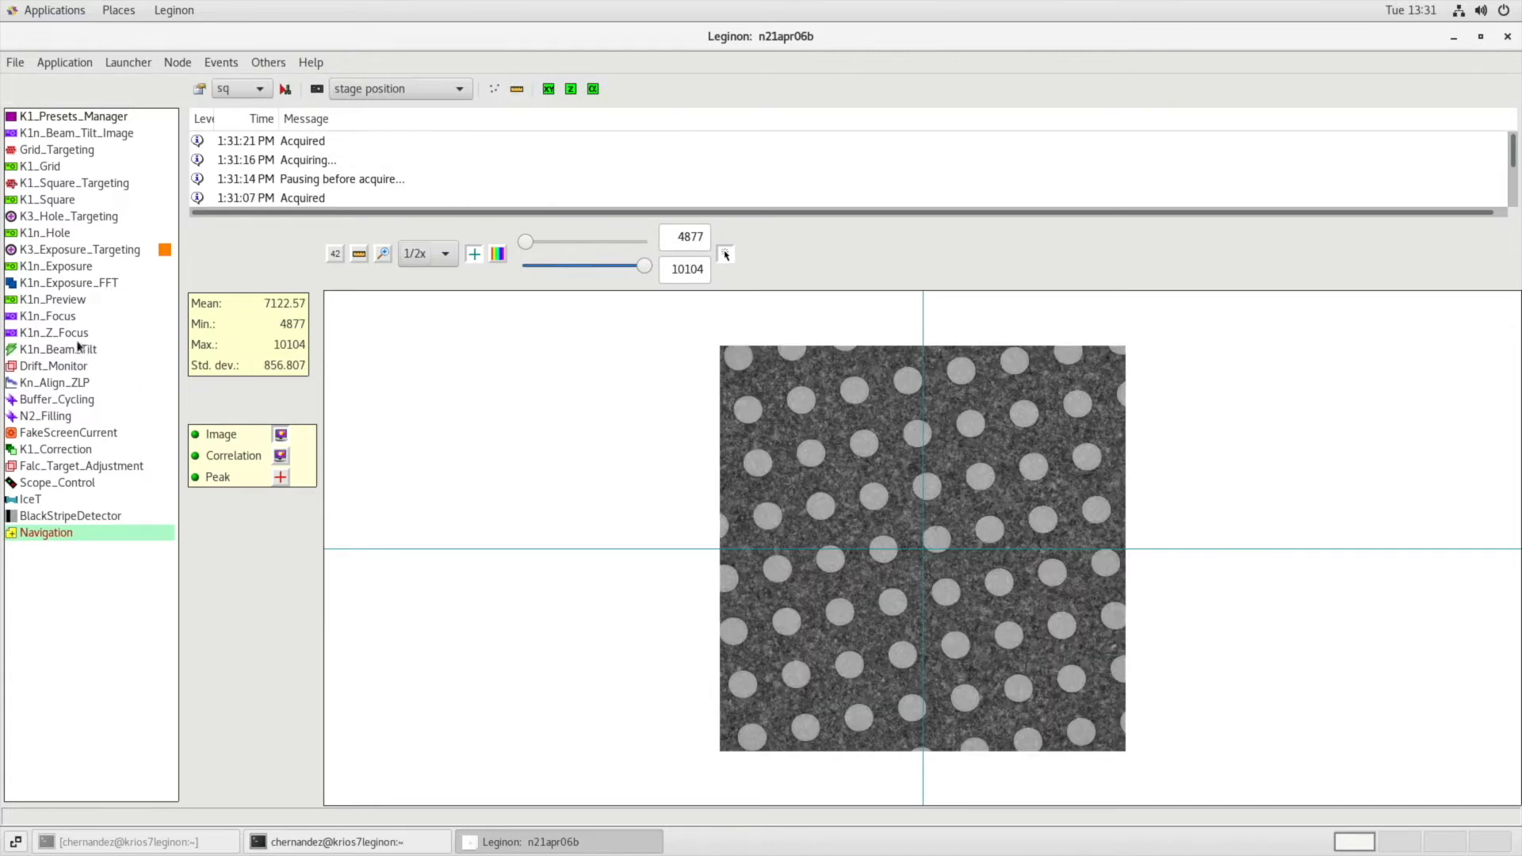
Run K1n_Z_Focus on a simulated target and check its correlation, peak and image displays.
{"action": "left_click", "coordinate": [76, 336]}
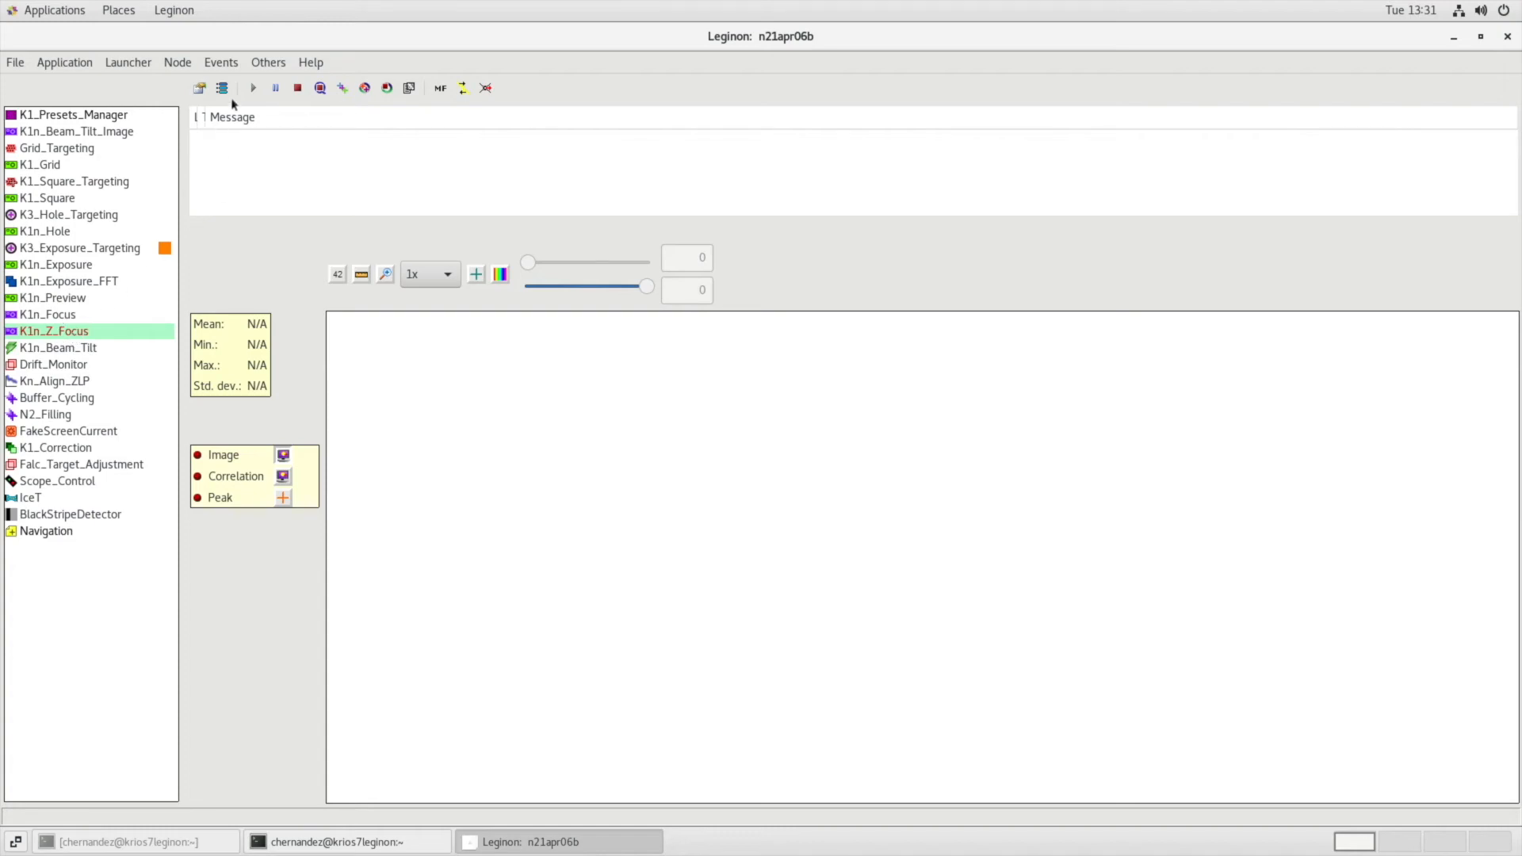
{"action": "left_click", "coordinate": [344, 94]}
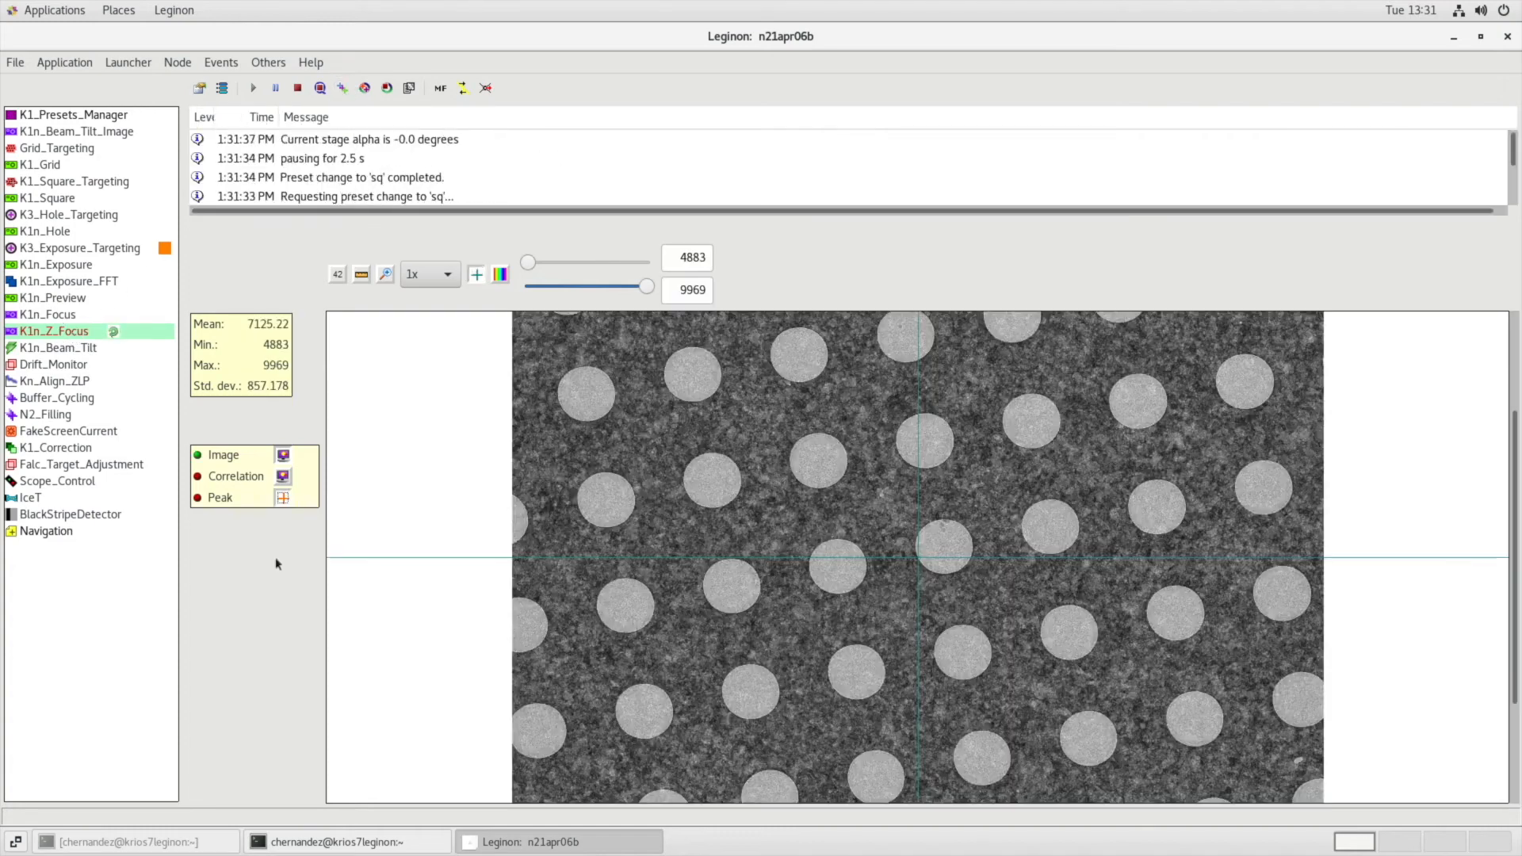
{"action": "left_click", "coordinate": [283, 479]}
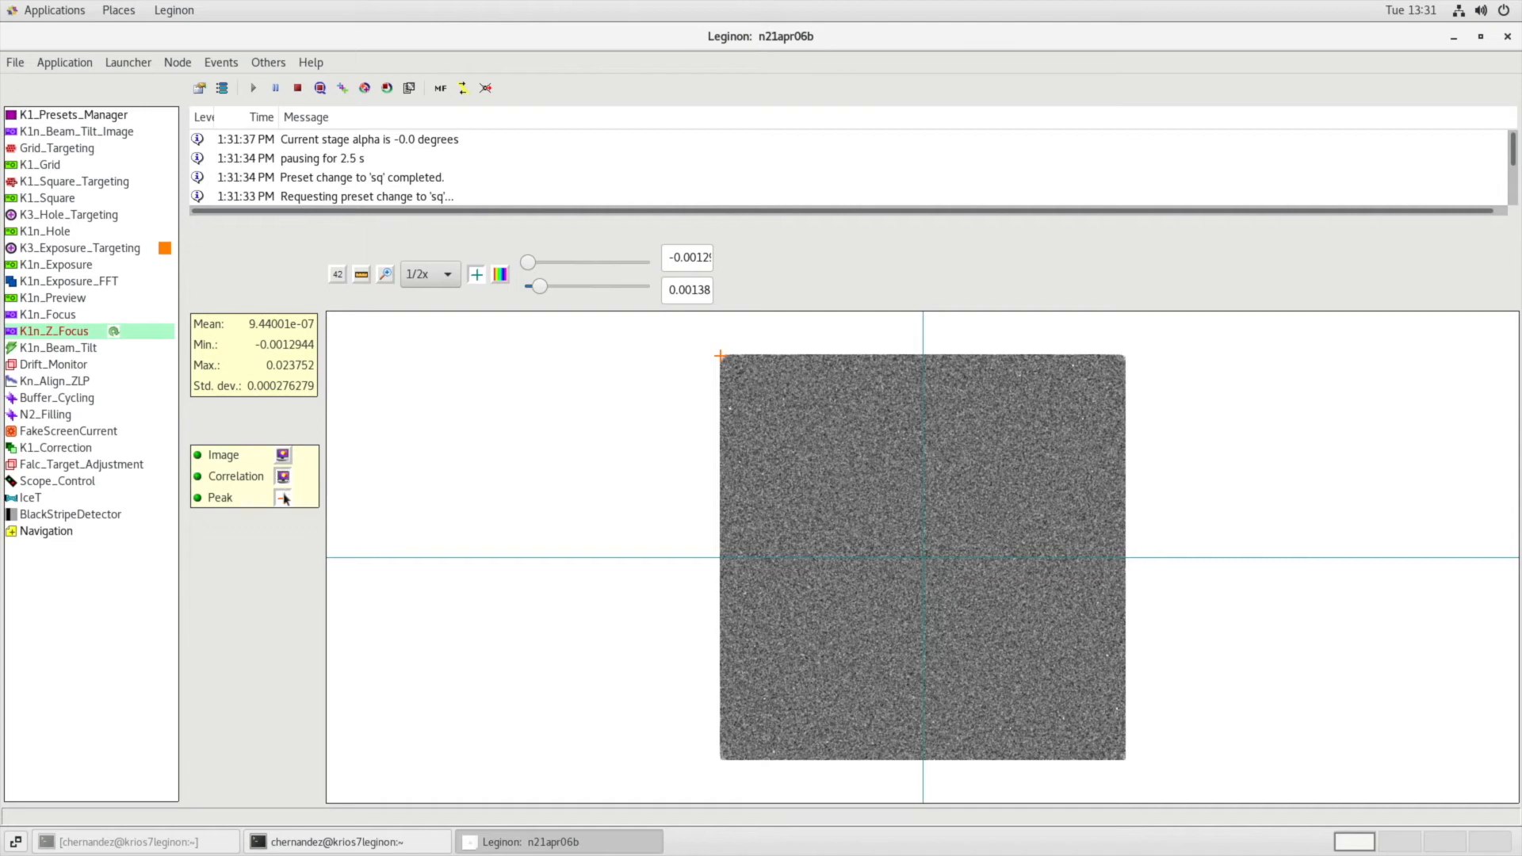
{"action": "left_click", "coordinate": [283, 498]}
{"action": "left_click", "coordinate": [283, 458]}
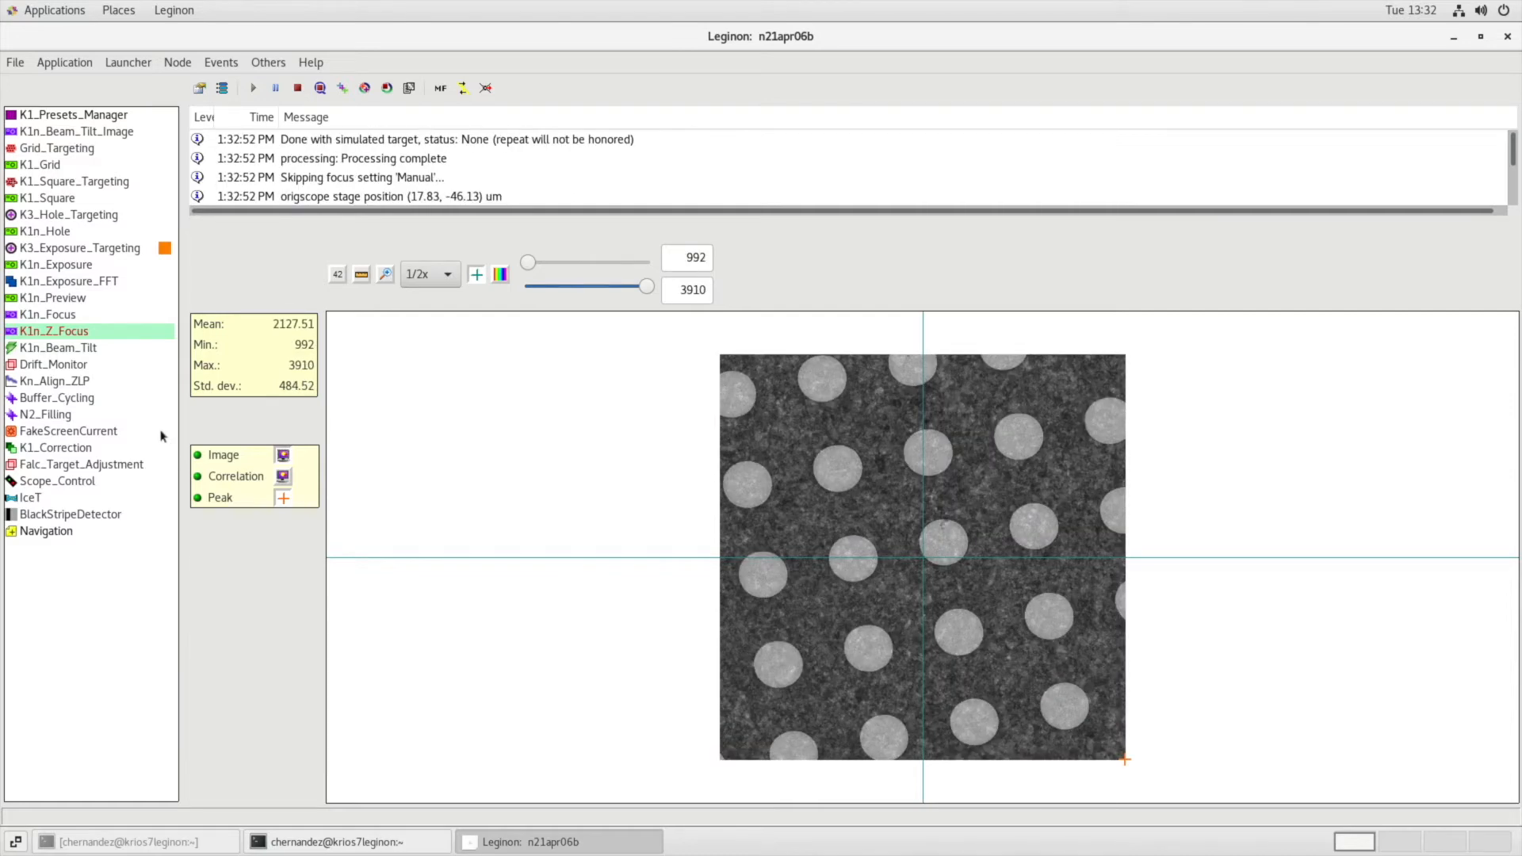
Set the Grid_Targeting label to grid1 and accept the settings.
{"action": "left_click", "coordinate": [88, 148]}
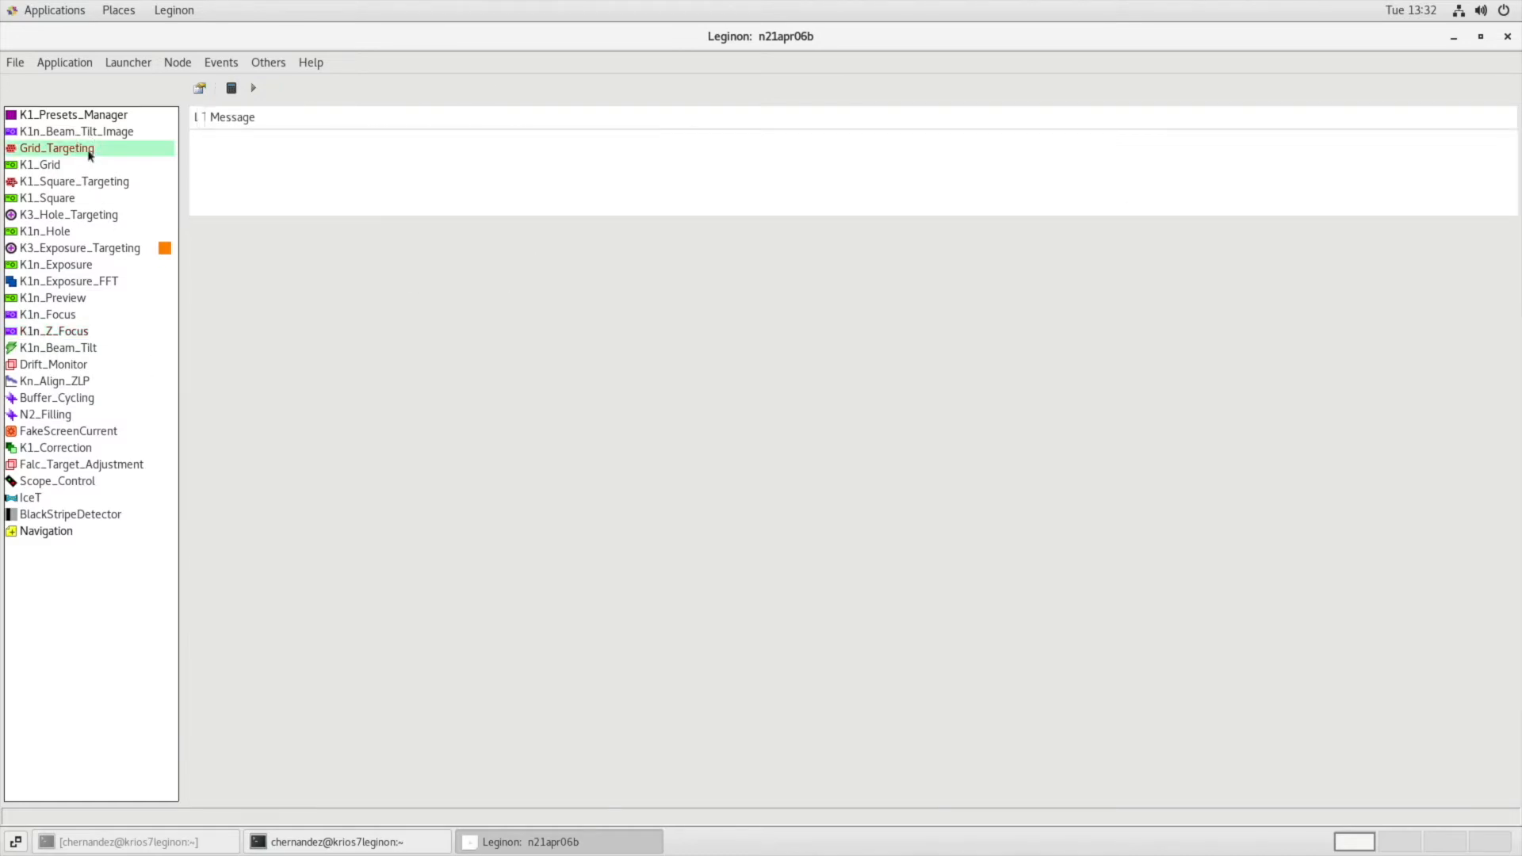
{"action": "left_click", "coordinate": [201, 88]}
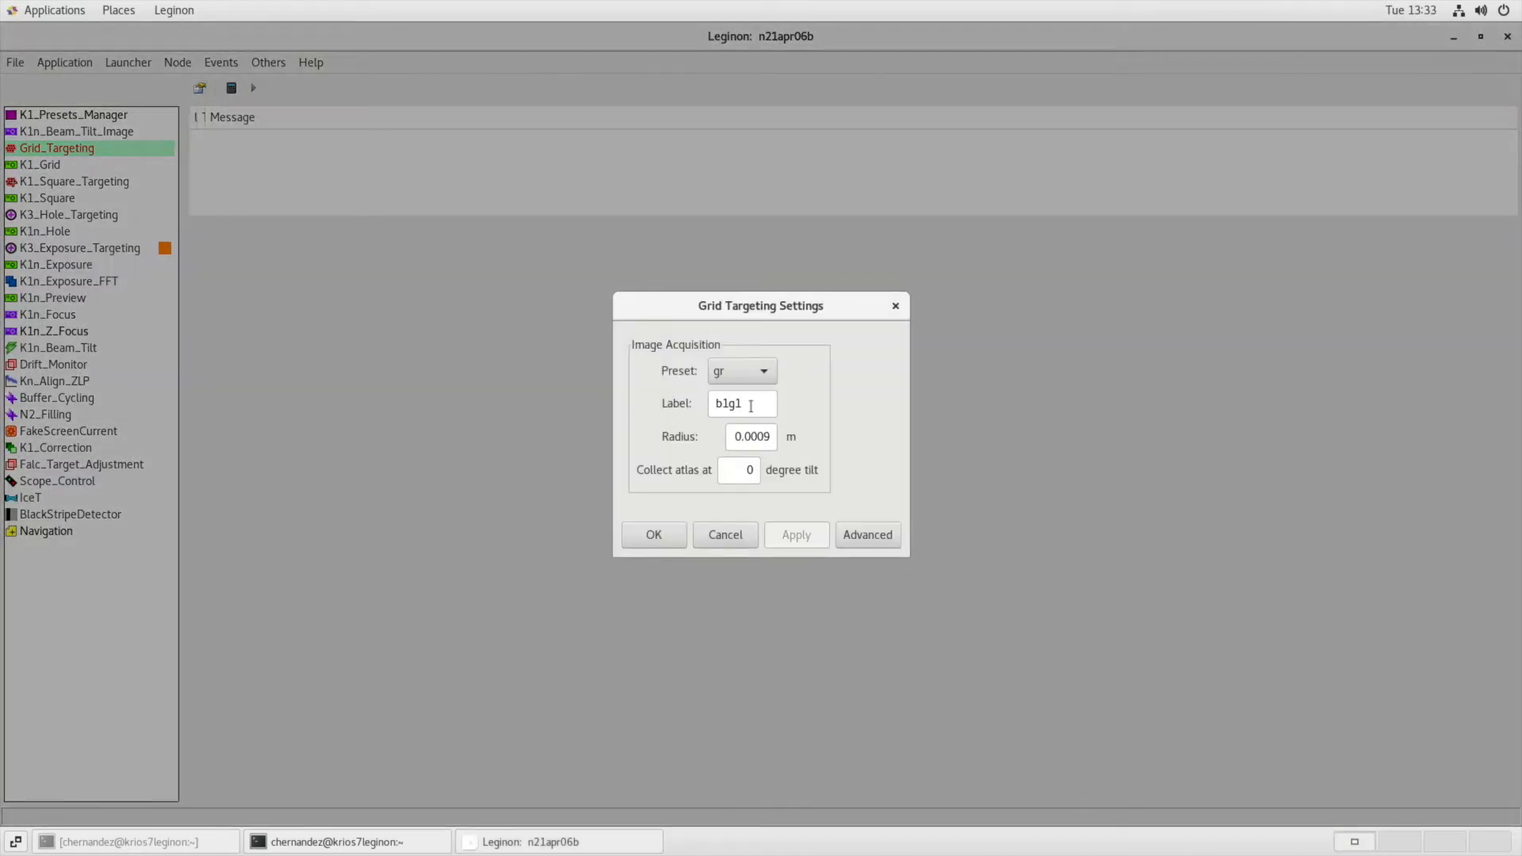
{"action": "left_click_drag", "start_coordinate": [750, 406], "coordinate": [670, 410]}
{"action": "key", "text": "BackSpace"}
{"action": "type", "text": "grid1"}
{"action": "left_click", "coordinate": [669, 532]}
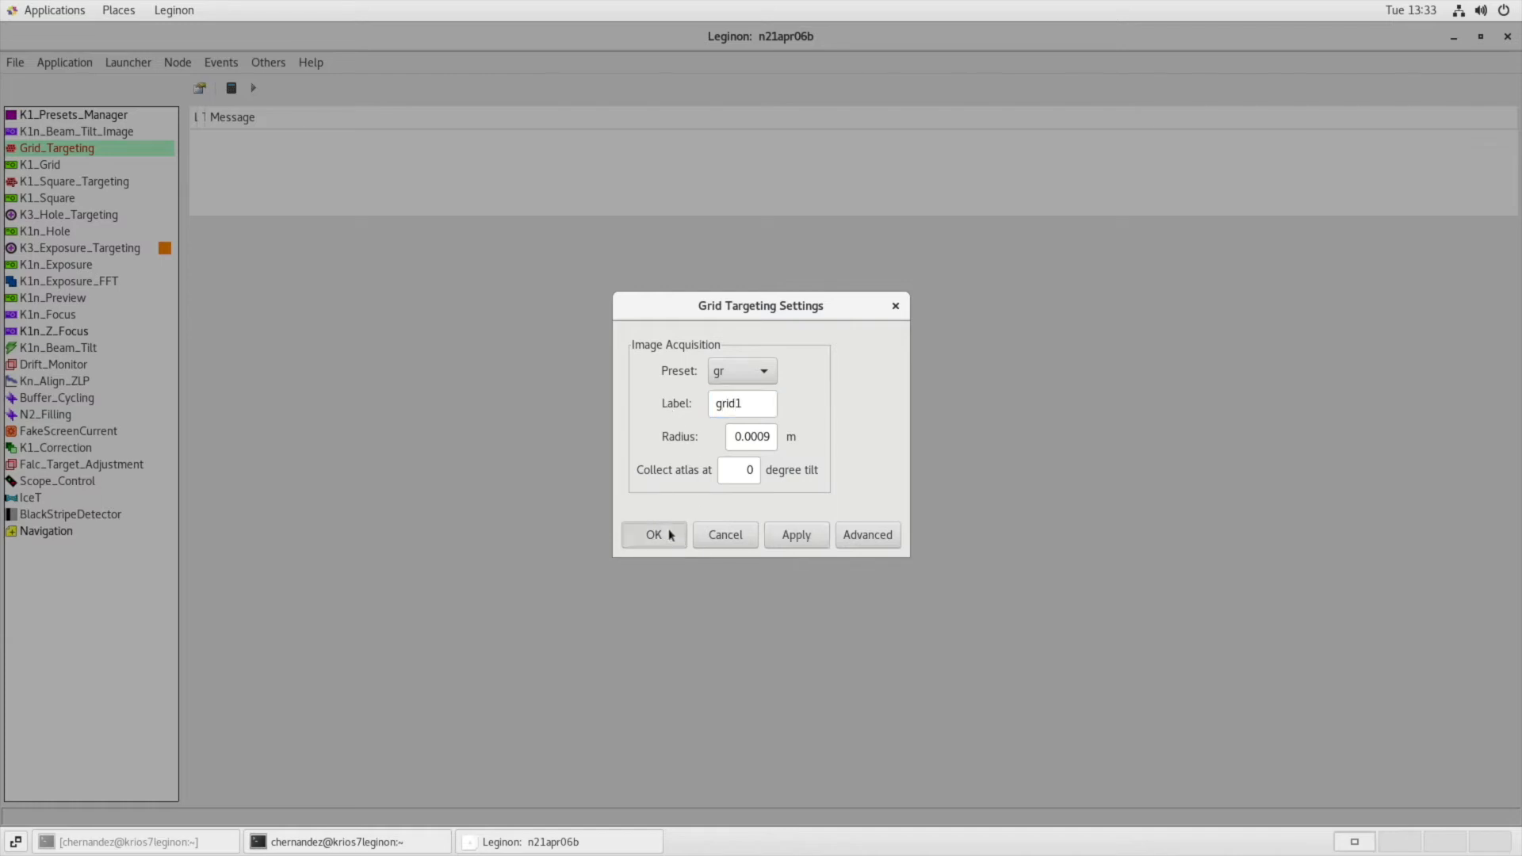
Calculate and publish the grid atlas targets, and open the K1_Square_Targeting node.
{"action": "left_click", "coordinate": [231, 88]}
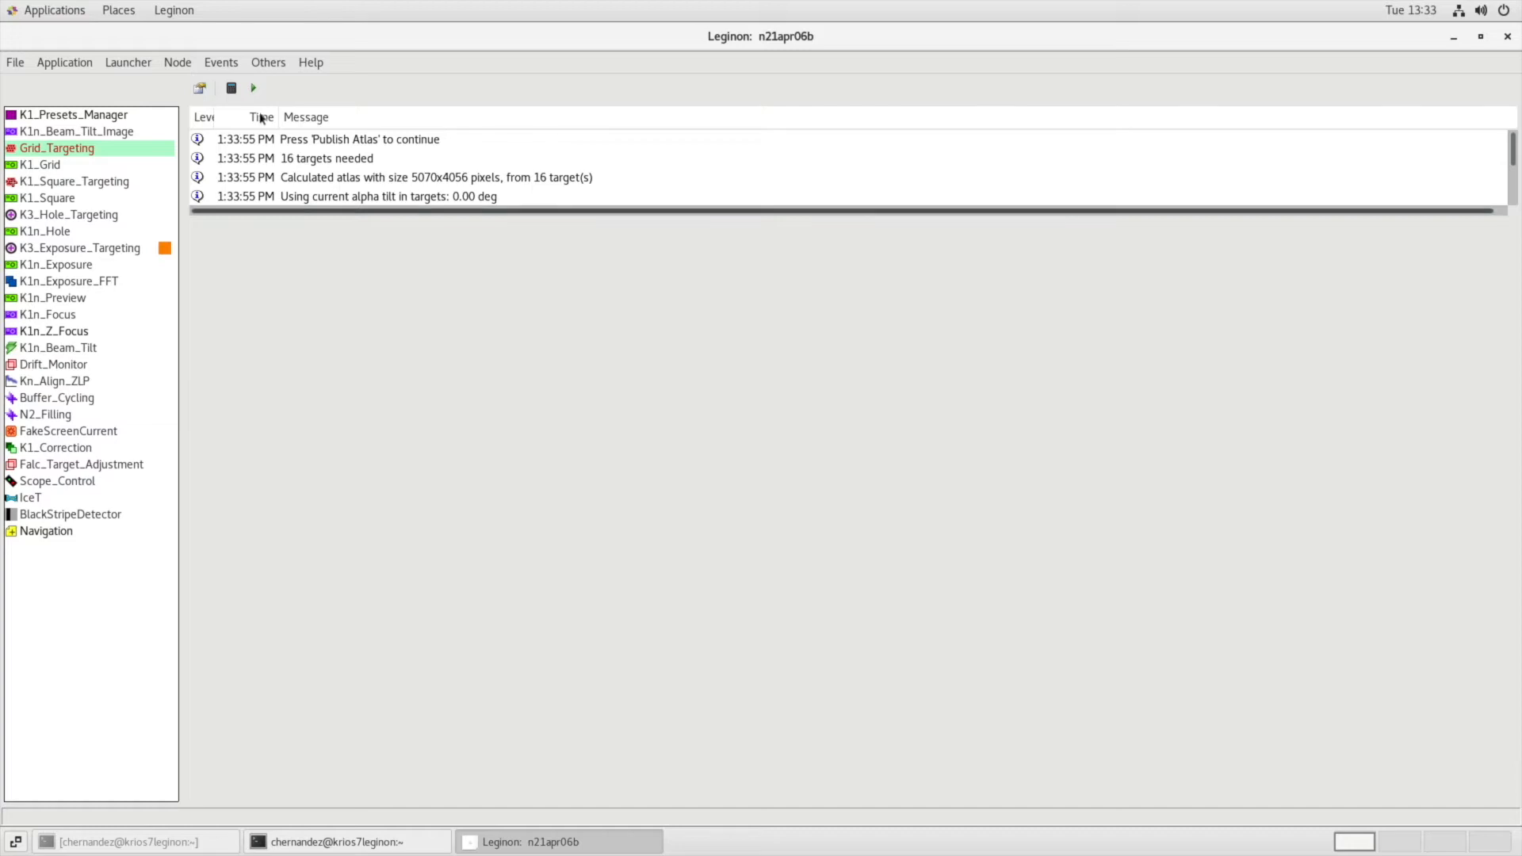
{"action": "left_click", "coordinate": [254, 88]}
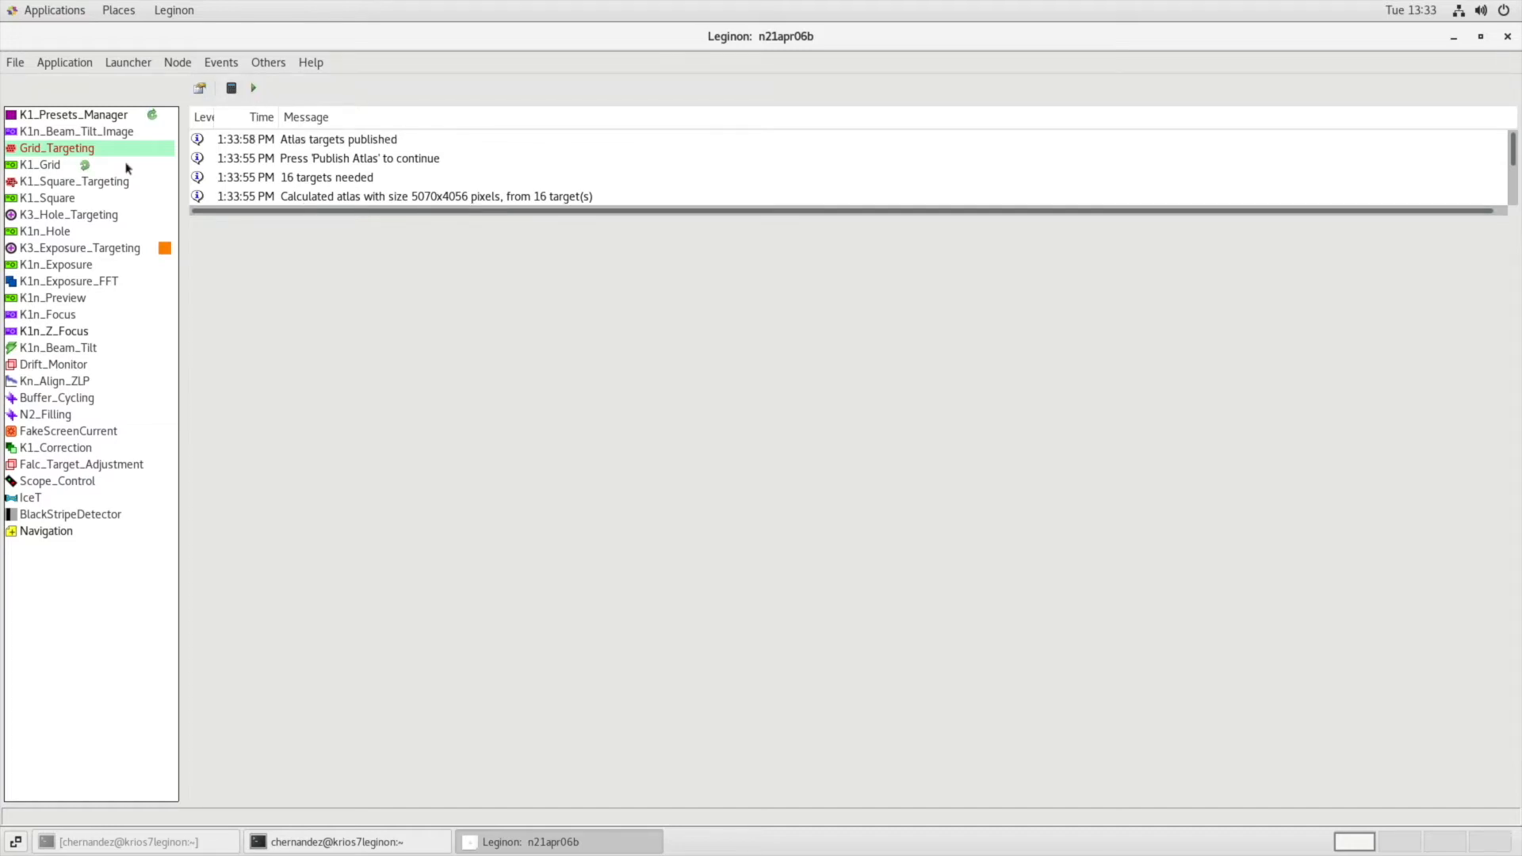
{"action": "left_click", "coordinate": [103, 182]}
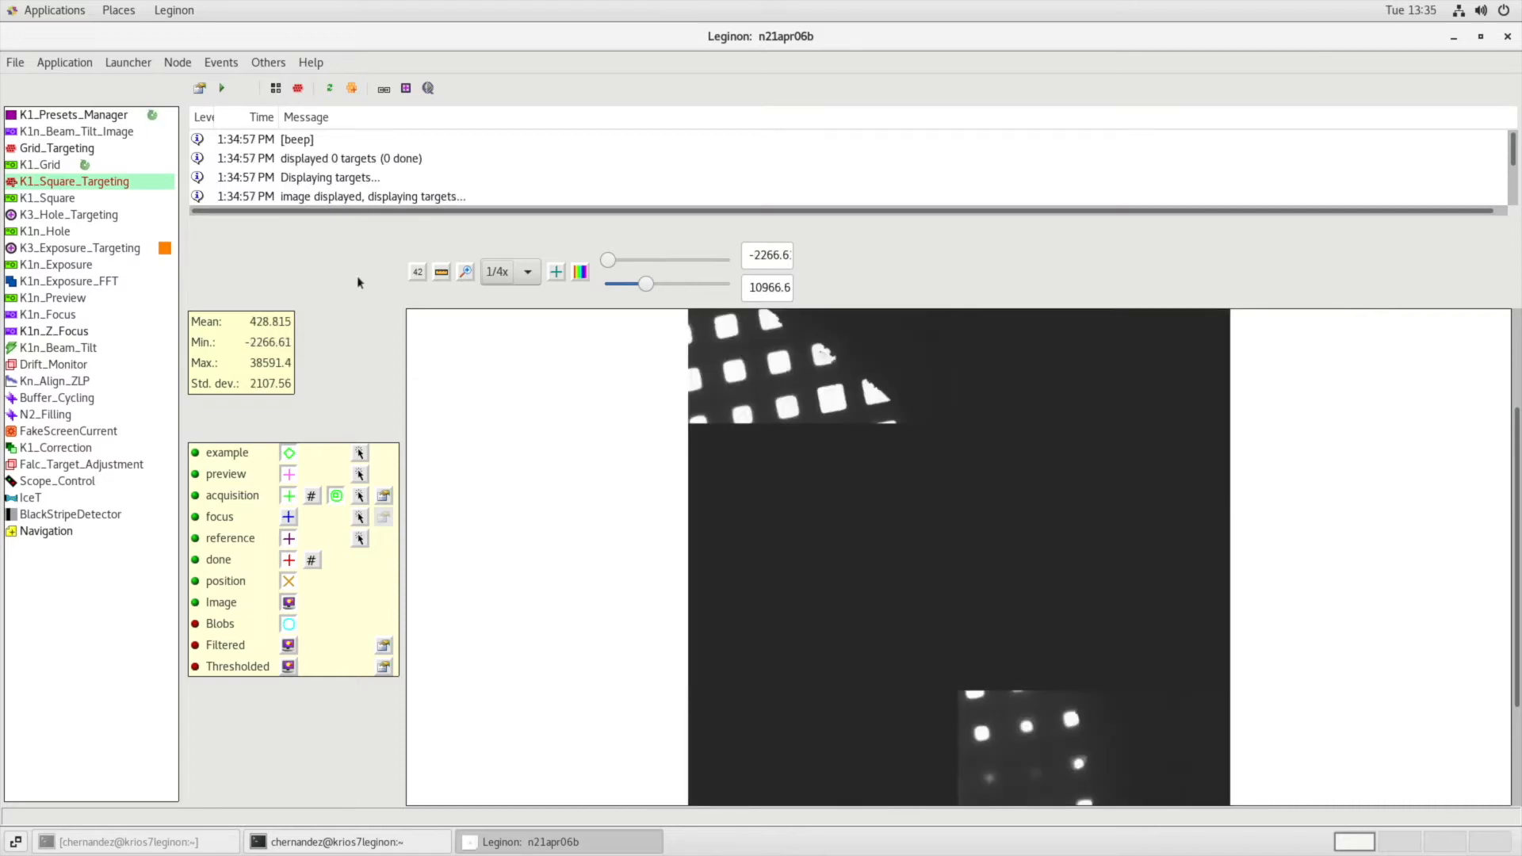
Adjust the display contrast of the atlas to a range of about -679 to 20283 so the grid squares are clearly distinguishable.
{"action": "left_click", "coordinate": [507, 271]}
{"action": "left_click", "coordinate": [507, 297]}
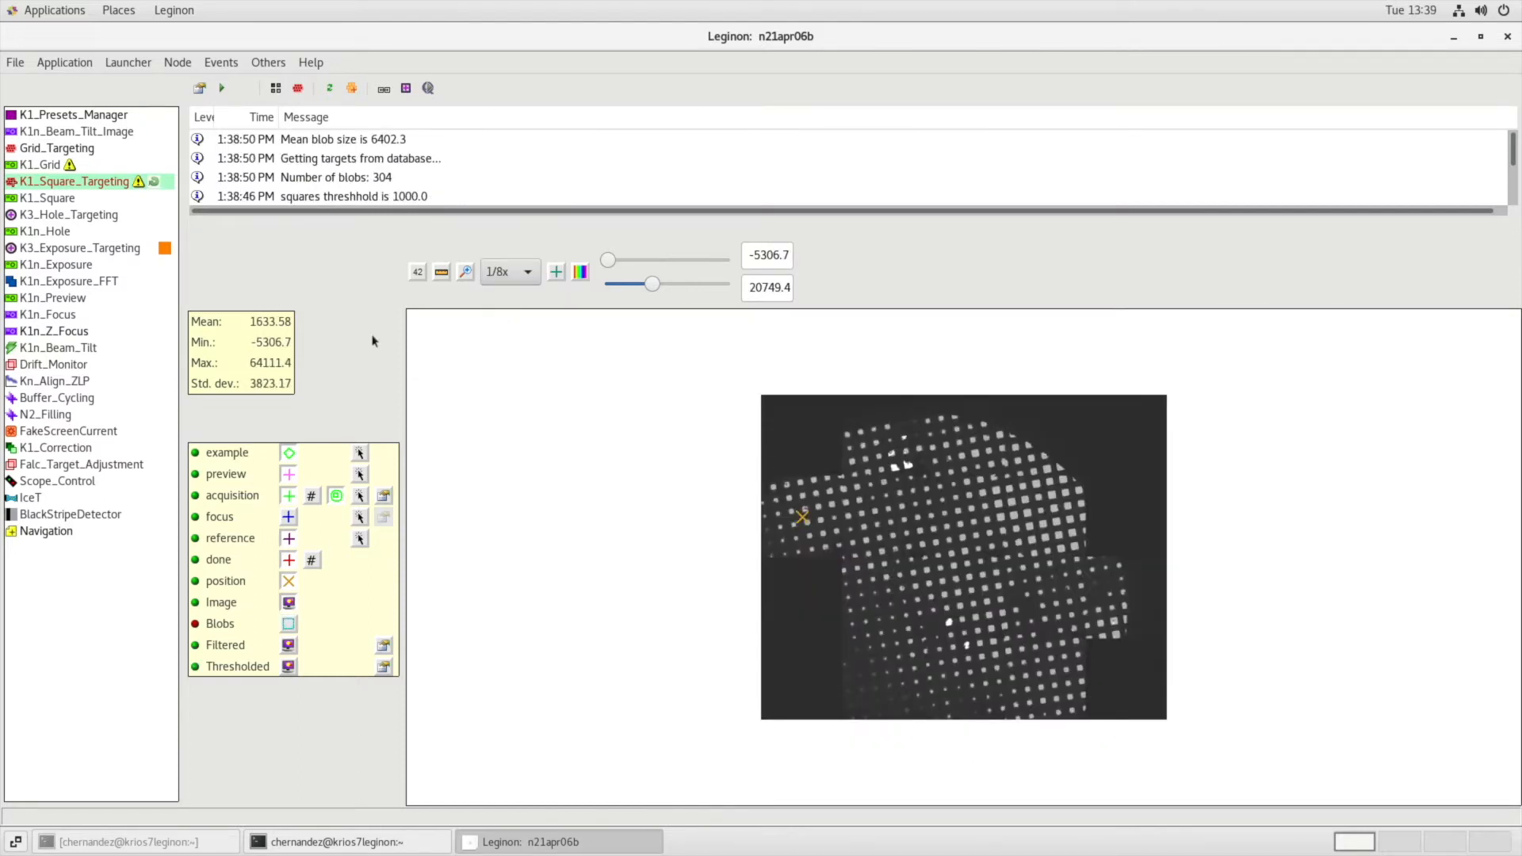
{"action": "left_click", "coordinate": [507, 271]}
{"action": "left_click", "coordinate": [529, 222]}
{"action": "left_click", "coordinate": [511, 272]}
{"action": "left_click", "coordinate": [509, 228]}
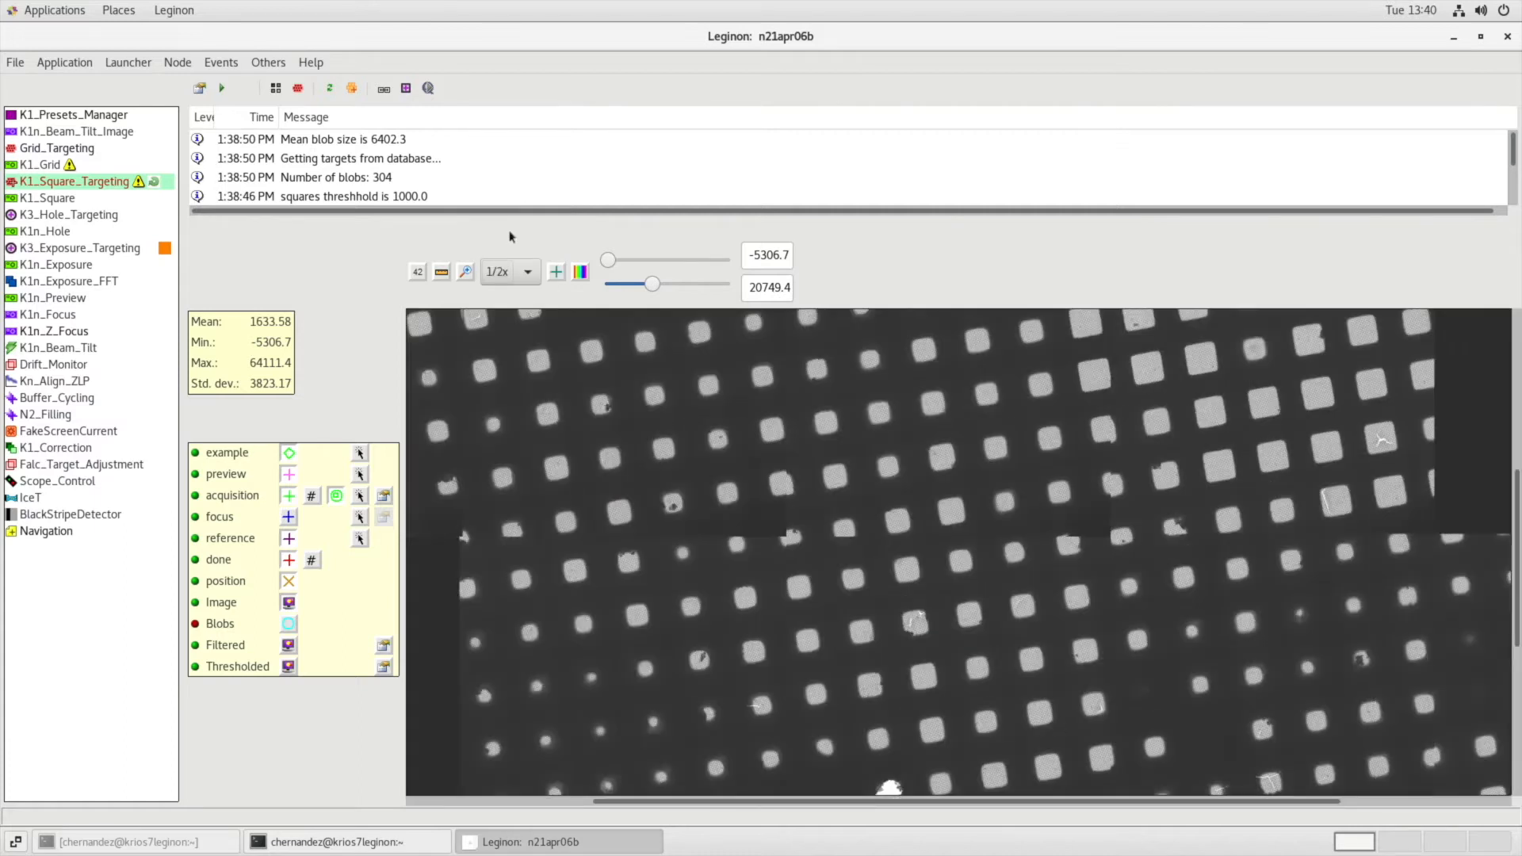
{"action": "left_click", "coordinate": [694, 283]}
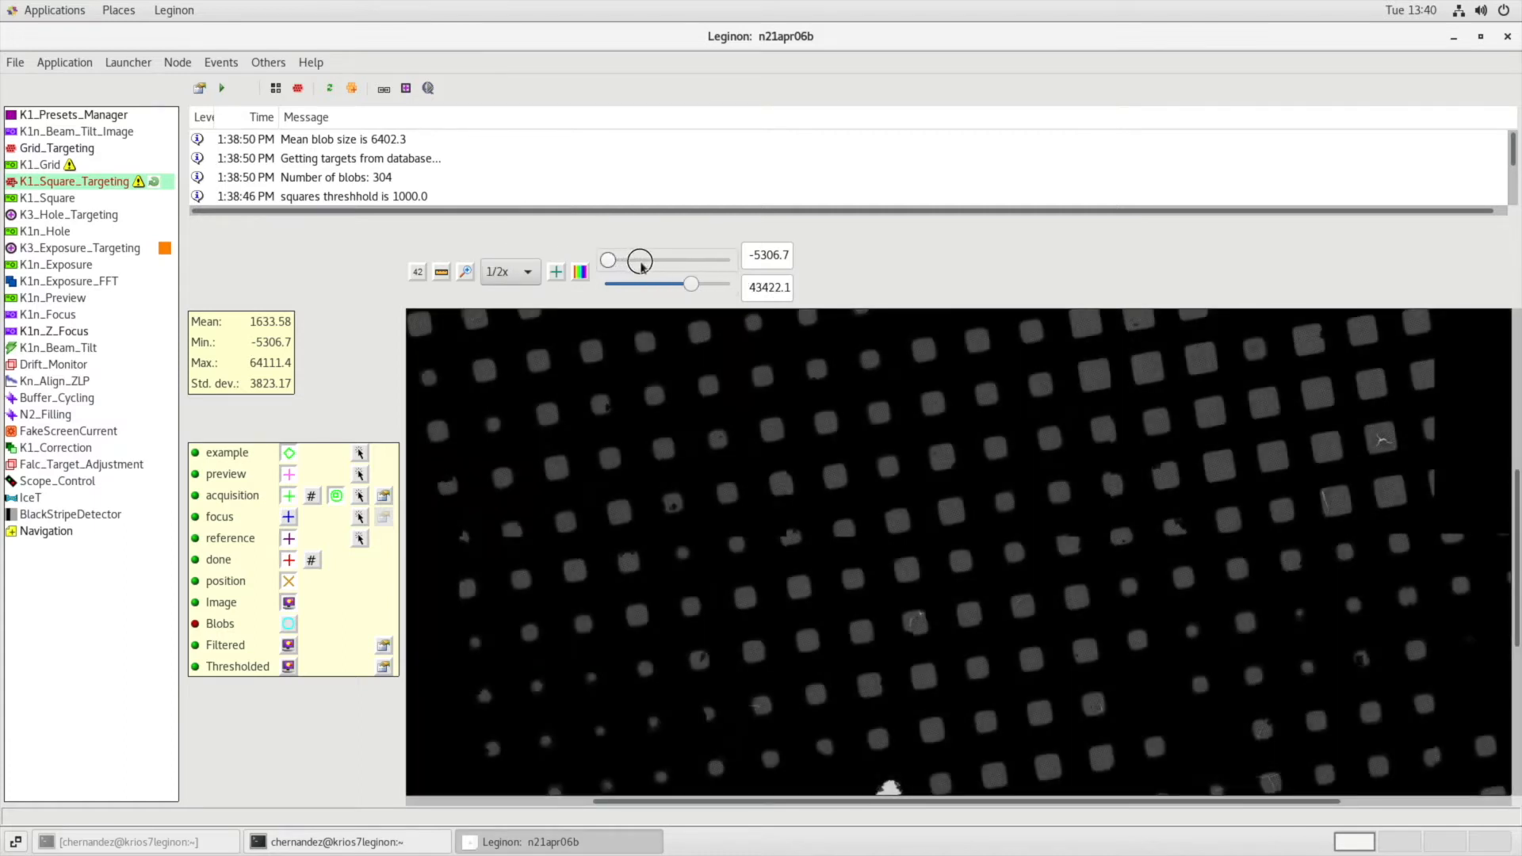
{"action": "left_click_drag", "start_coordinate": [641, 264], "coordinate": [635, 264]}
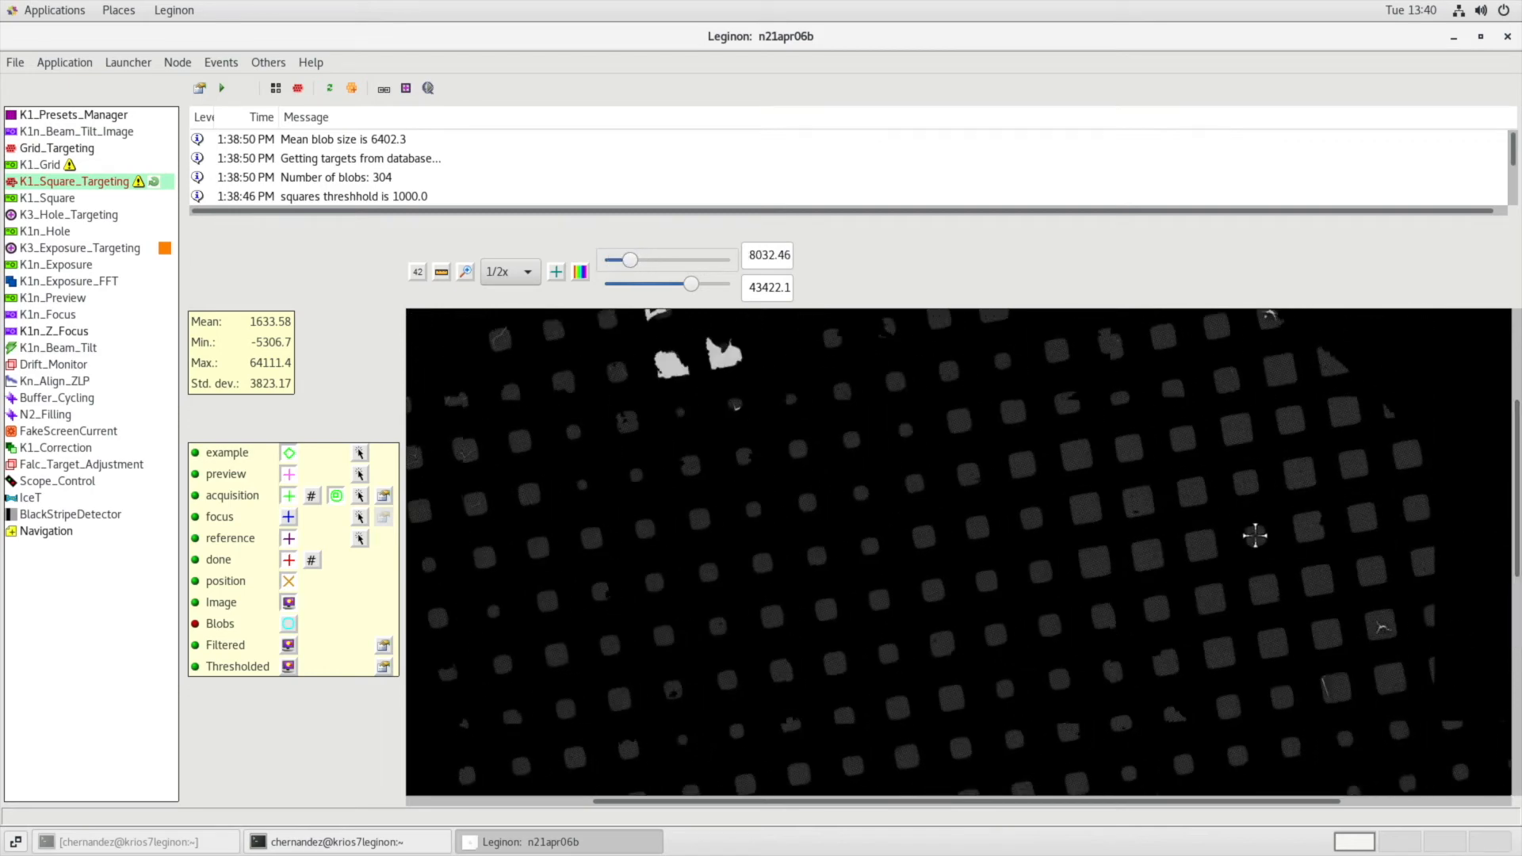
{"action": "left_click_drag", "start_coordinate": [632, 262], "coordinate": [615, 262]}
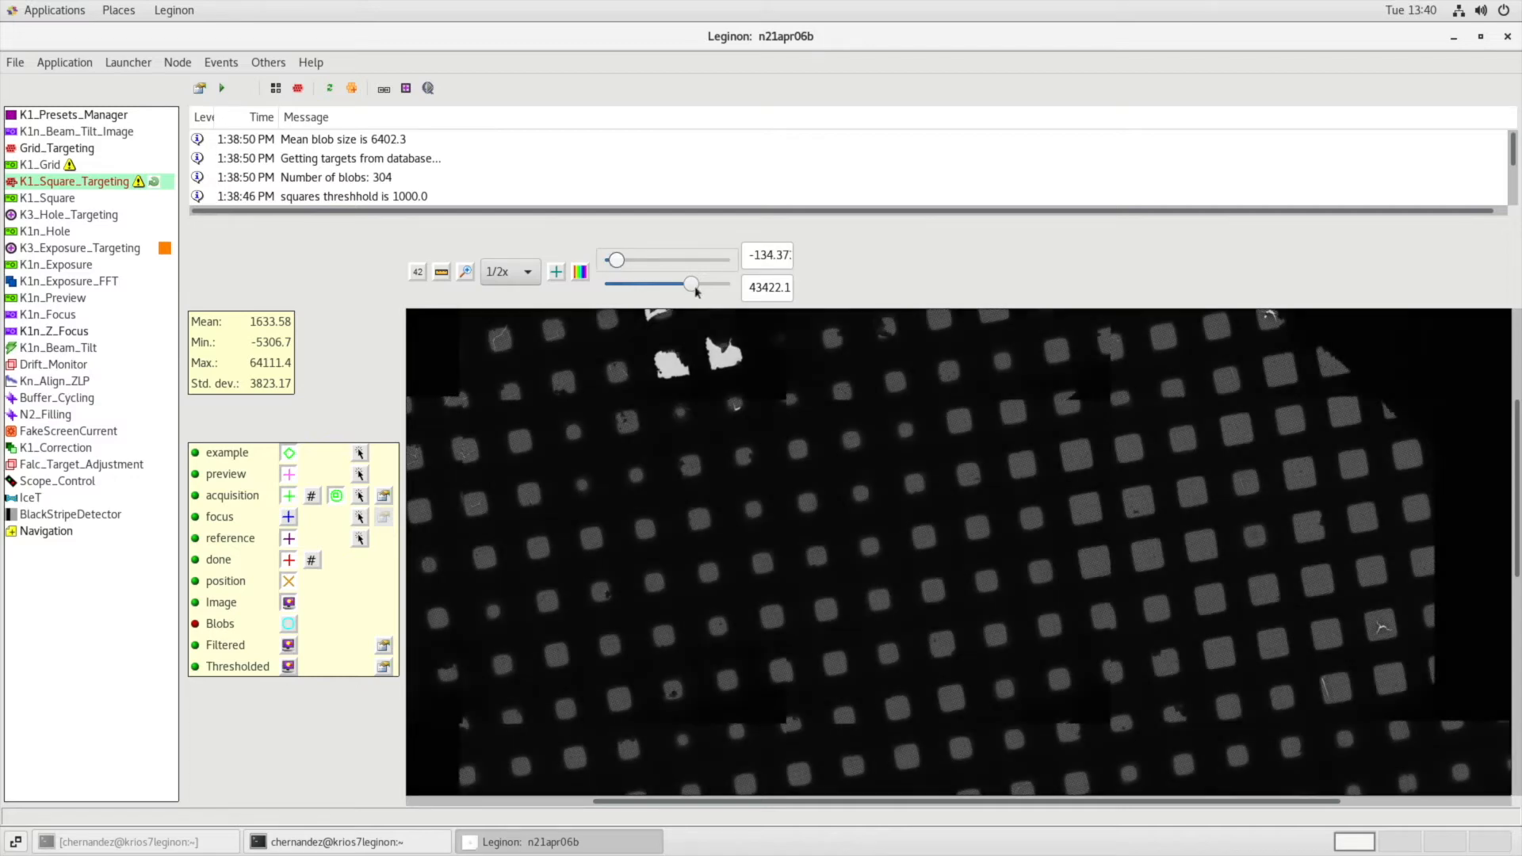
{"action": "left_click", "coordinate": [649, 285]}
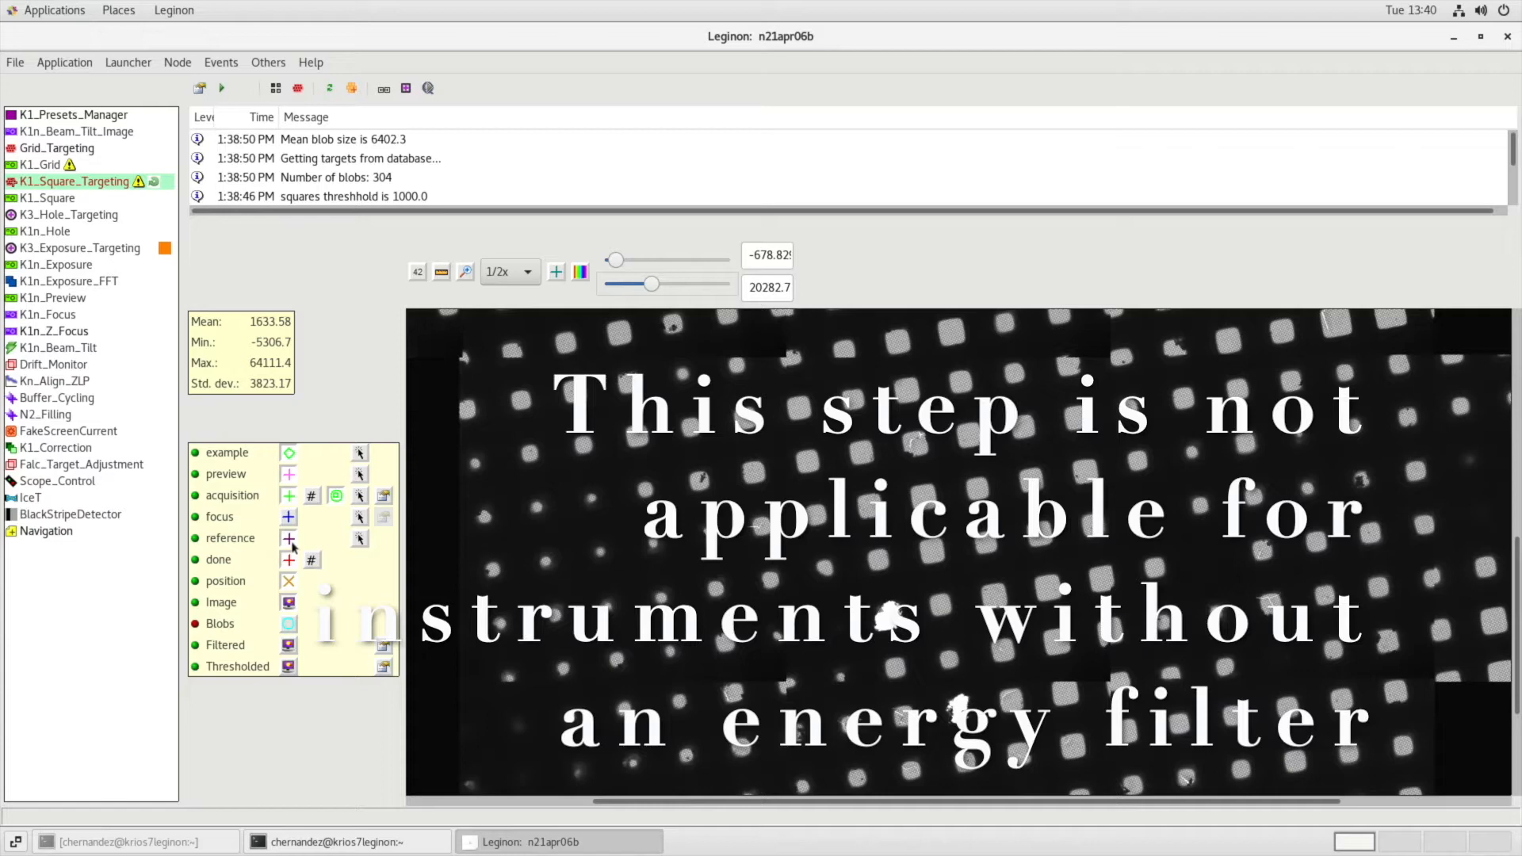
Place a reference target on the bright broken square of the atlas and submit it.
{"action": "left_click", "coordinate": [363, 538]}
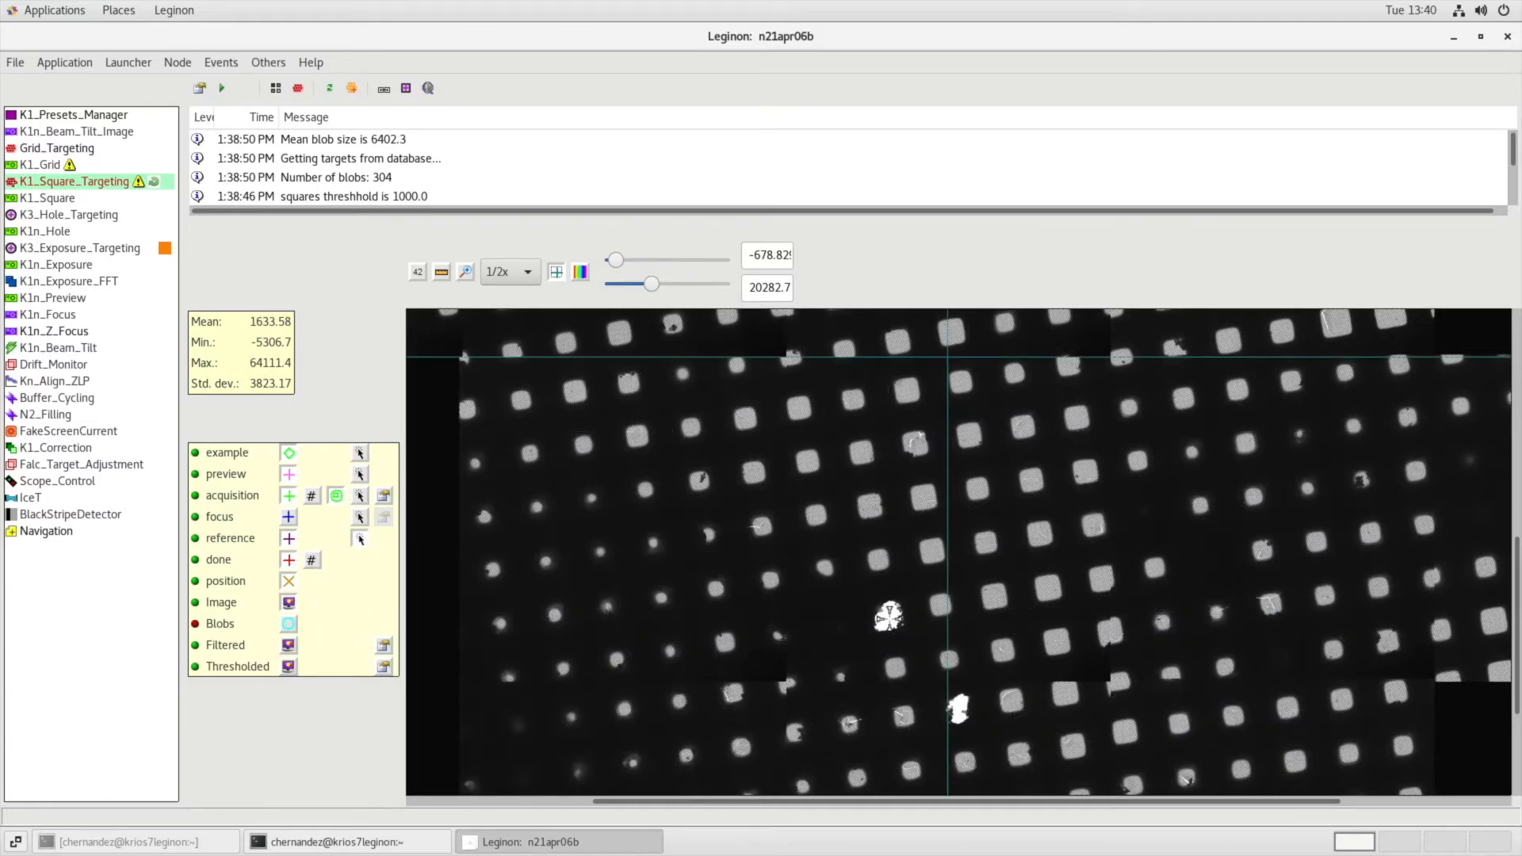
{"action": "left_click", "coordinate": [889, 617]}
{"action": "left_click", "coordinate": [222, 88]}
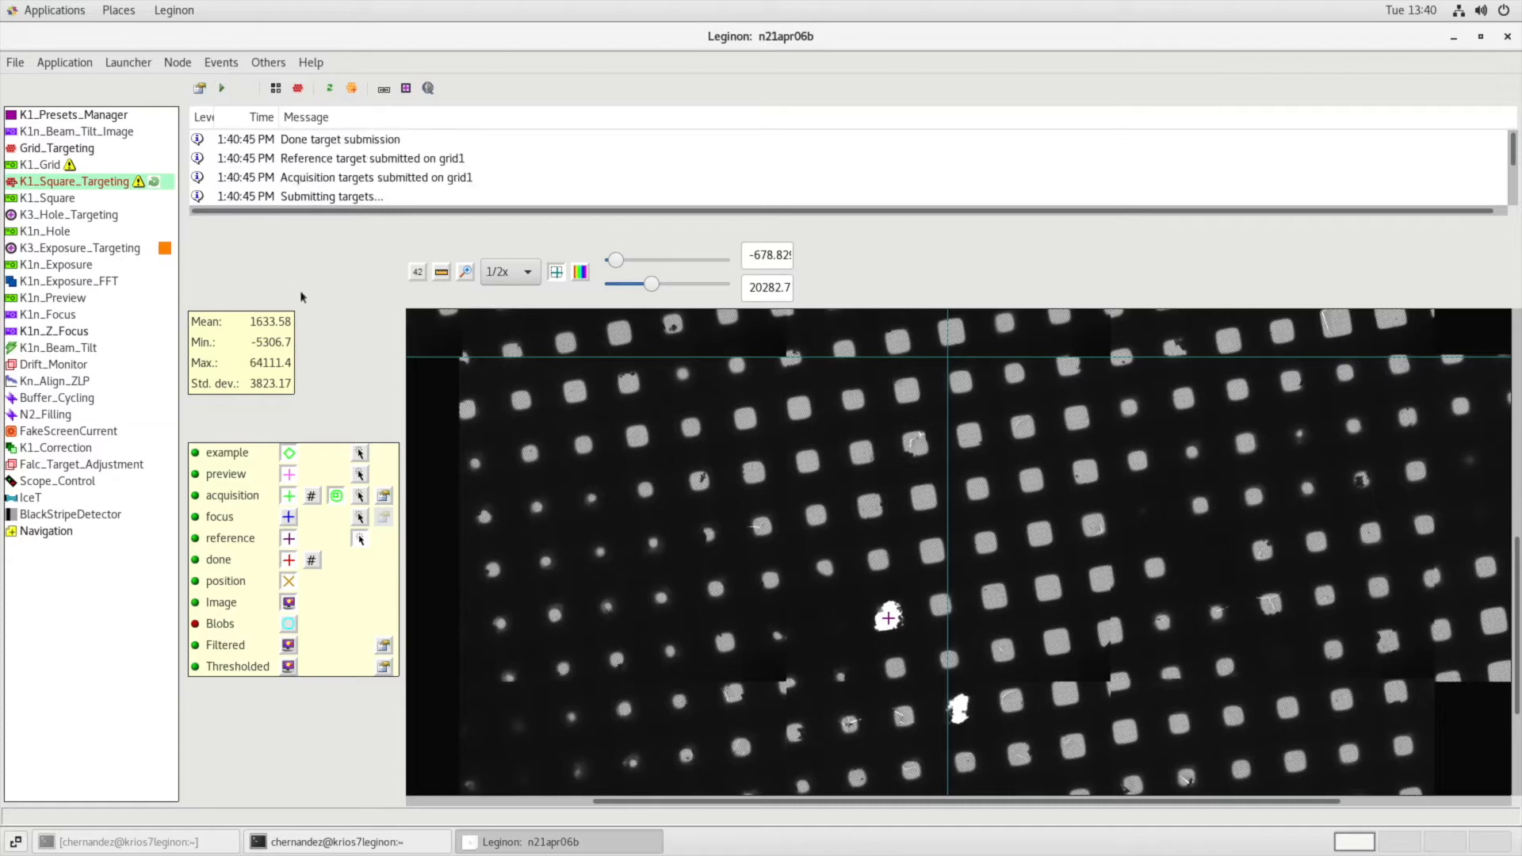
Review the reference target and zero loss peak shift settings of Kn_Align_ZLP and accept them.
{"action": "left_click", "coordinate": [83, 382]}
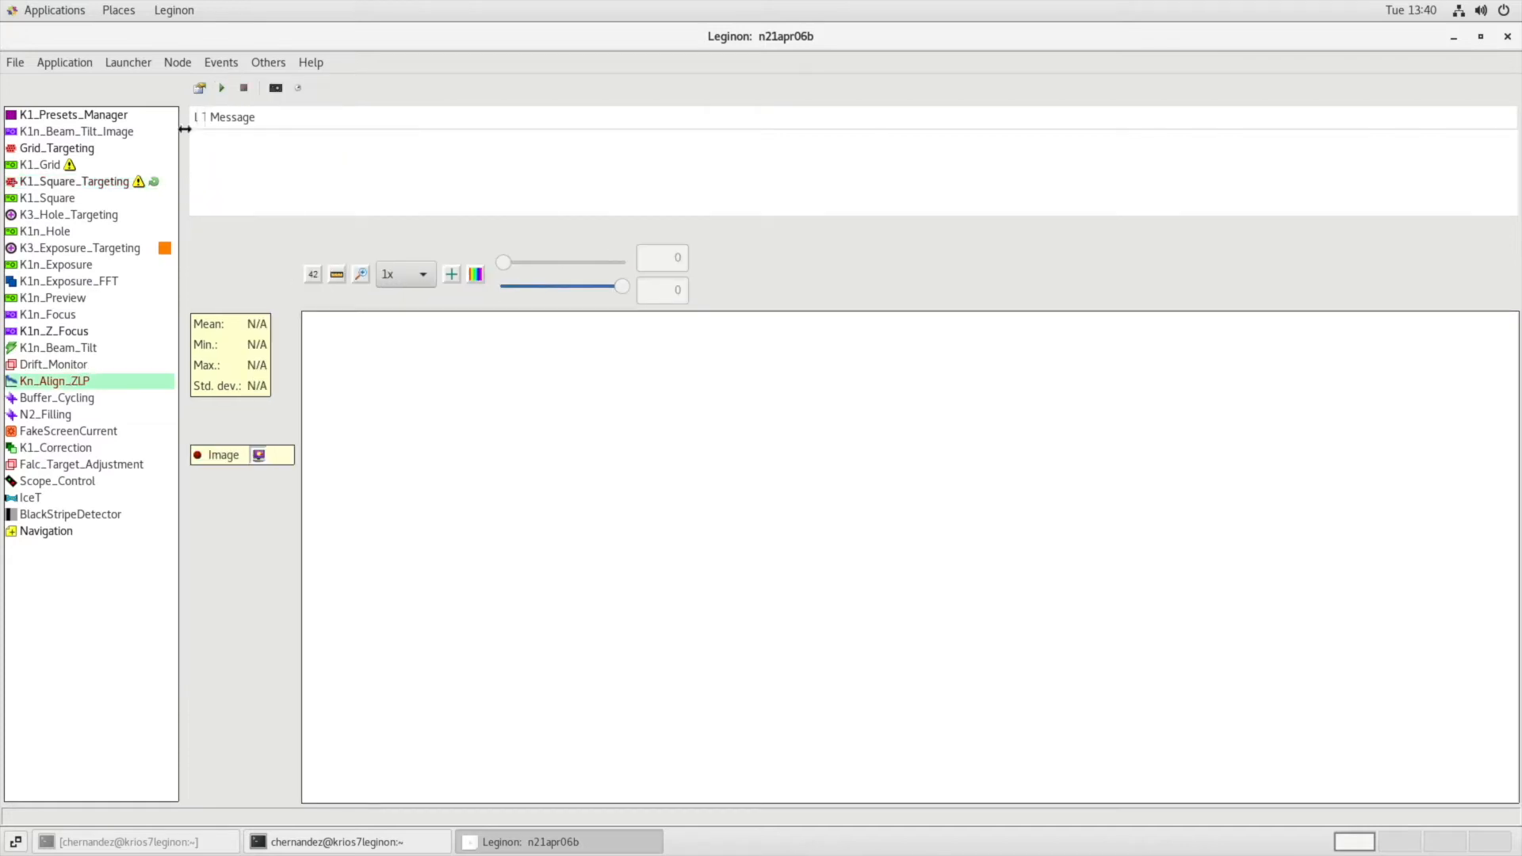
{"action": "left_click", "coordinate": [200, 88]}
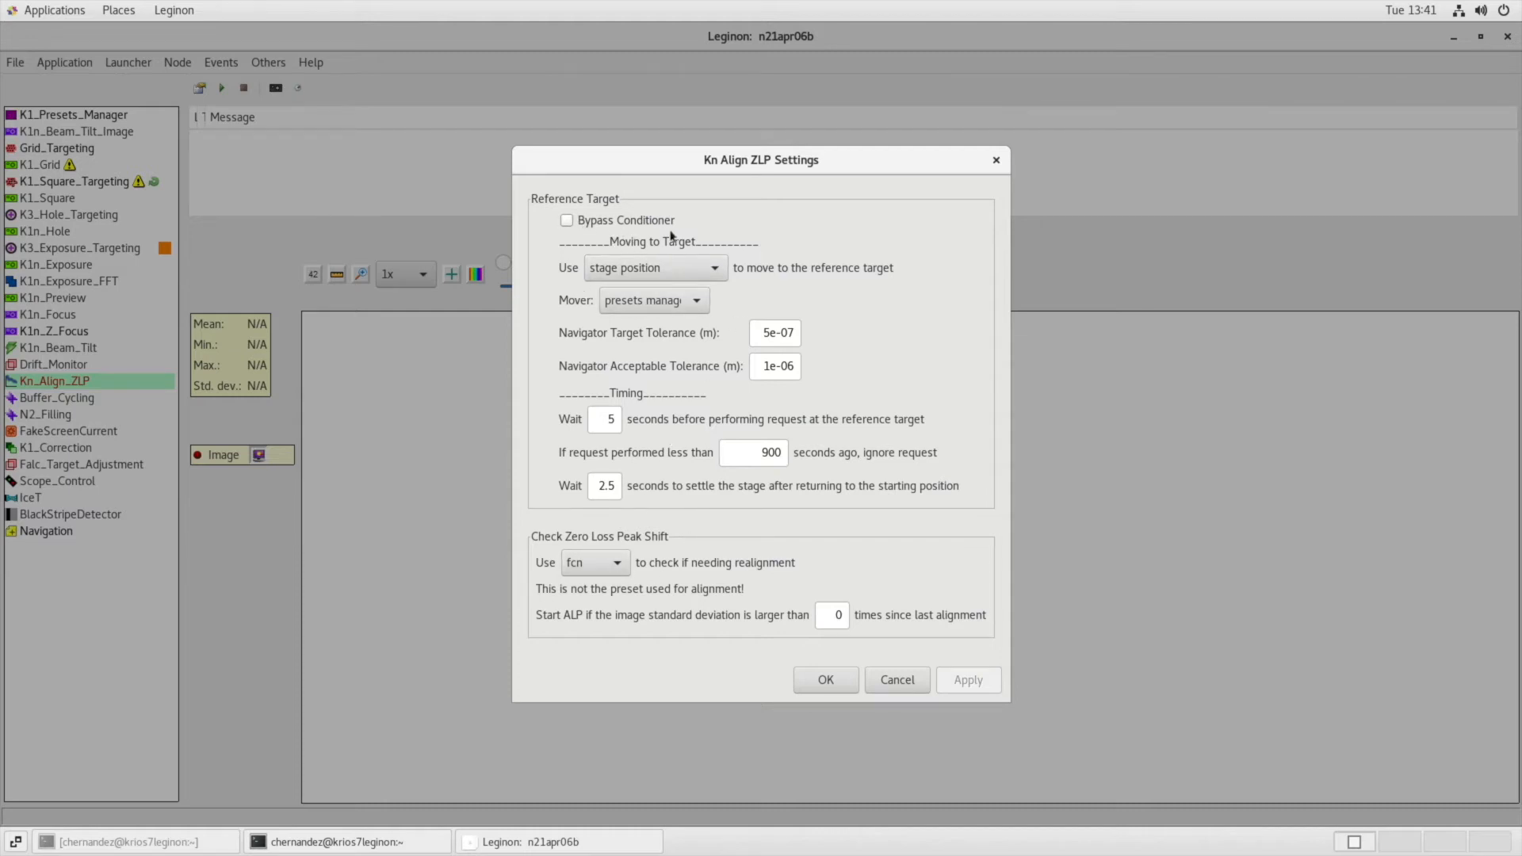
{"action": "left_click", "coordinate": [825, 680]}
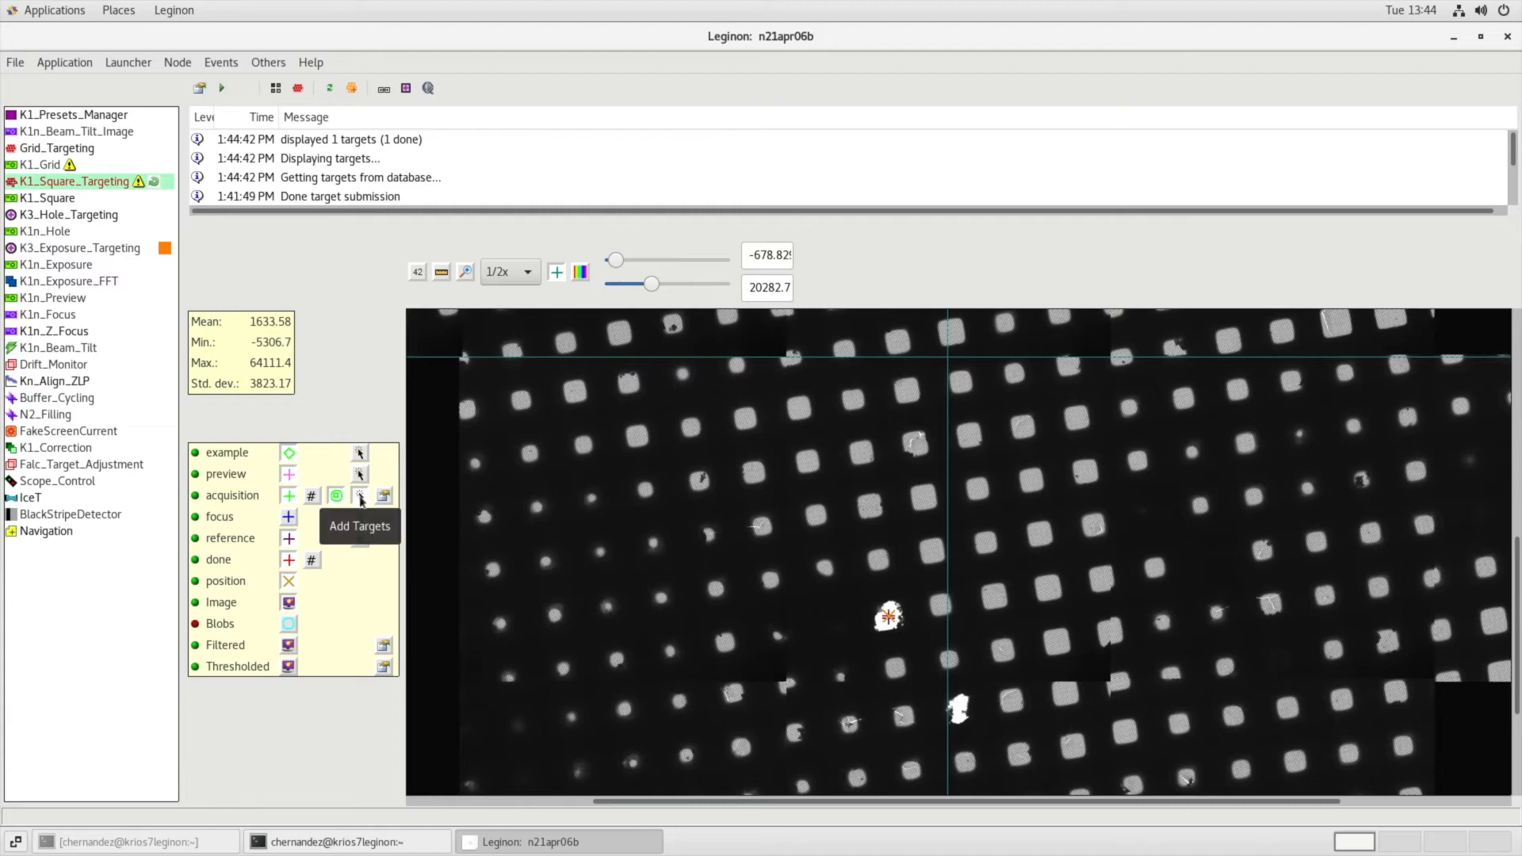
Place numbered acquisition targets on good grid squares in different areas of the atlas and submit them.
{"action": "left_click", "coordinate": [311, 497]}
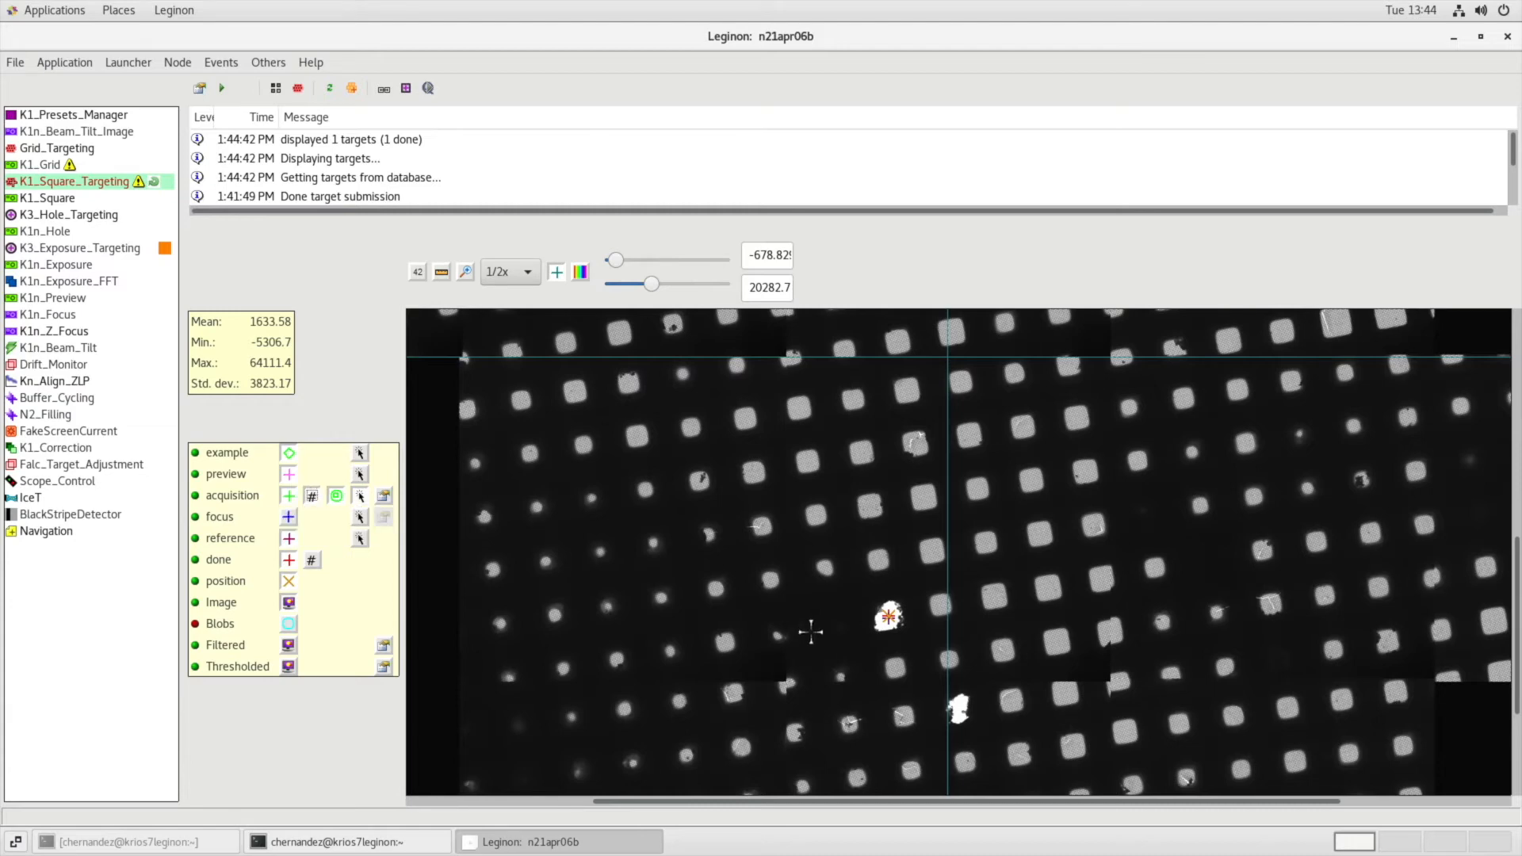
{"action": "scroll", "coordinate": [1514, 640], "scroll_direction": "down", "scroll_amount": 5}
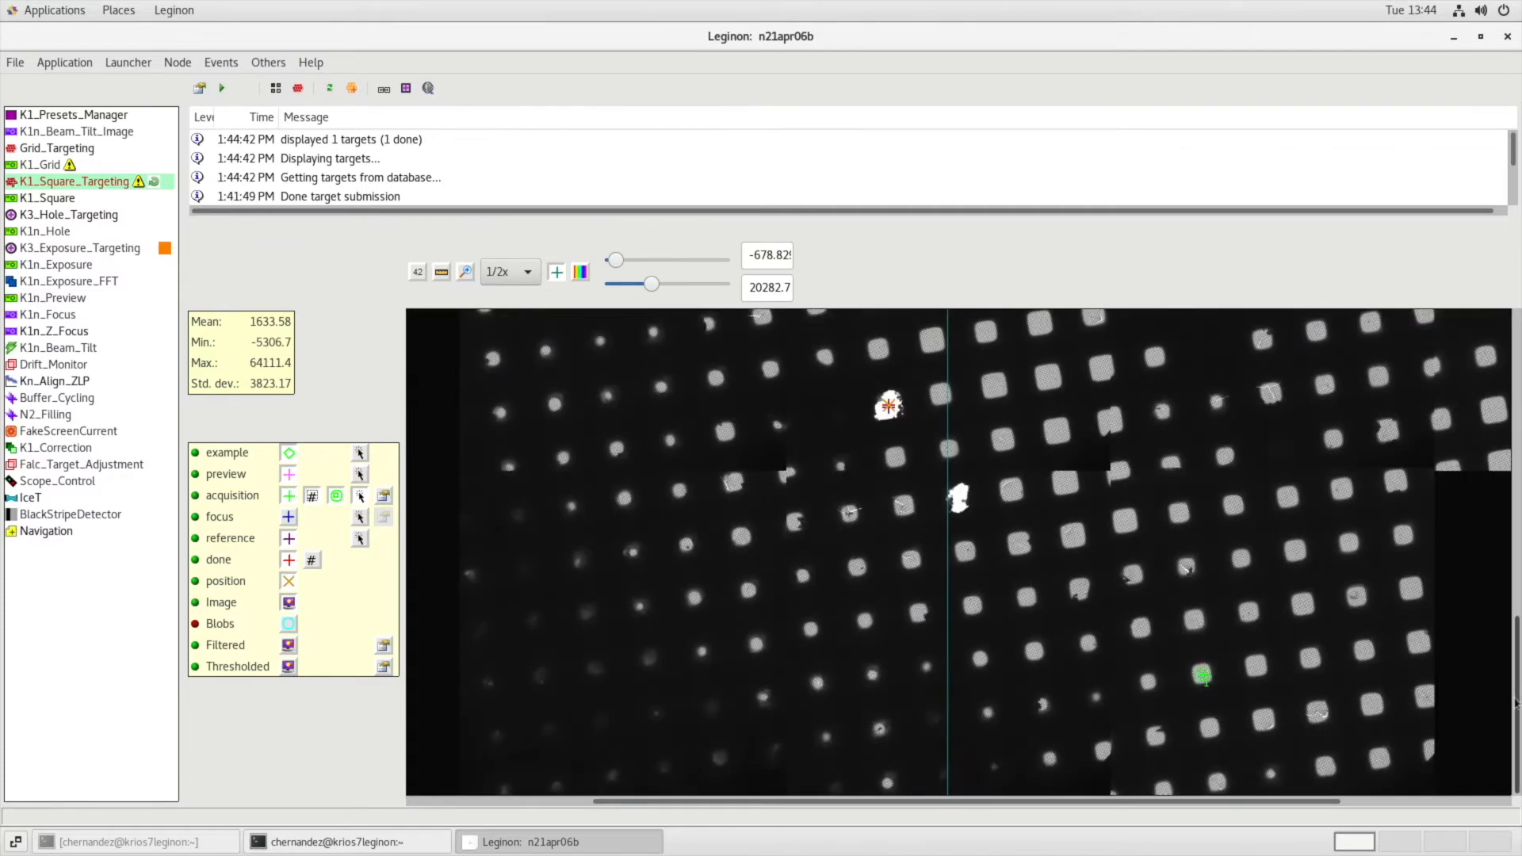
{"action": "scroll", "coordinate": [1202, 675], "scroll_direction": "up", "scroll_amount": 10}
{"action": "left_click", "coordinate": [522, 666]}
{"action": "left_click", "coordinate": [1515, 513]}
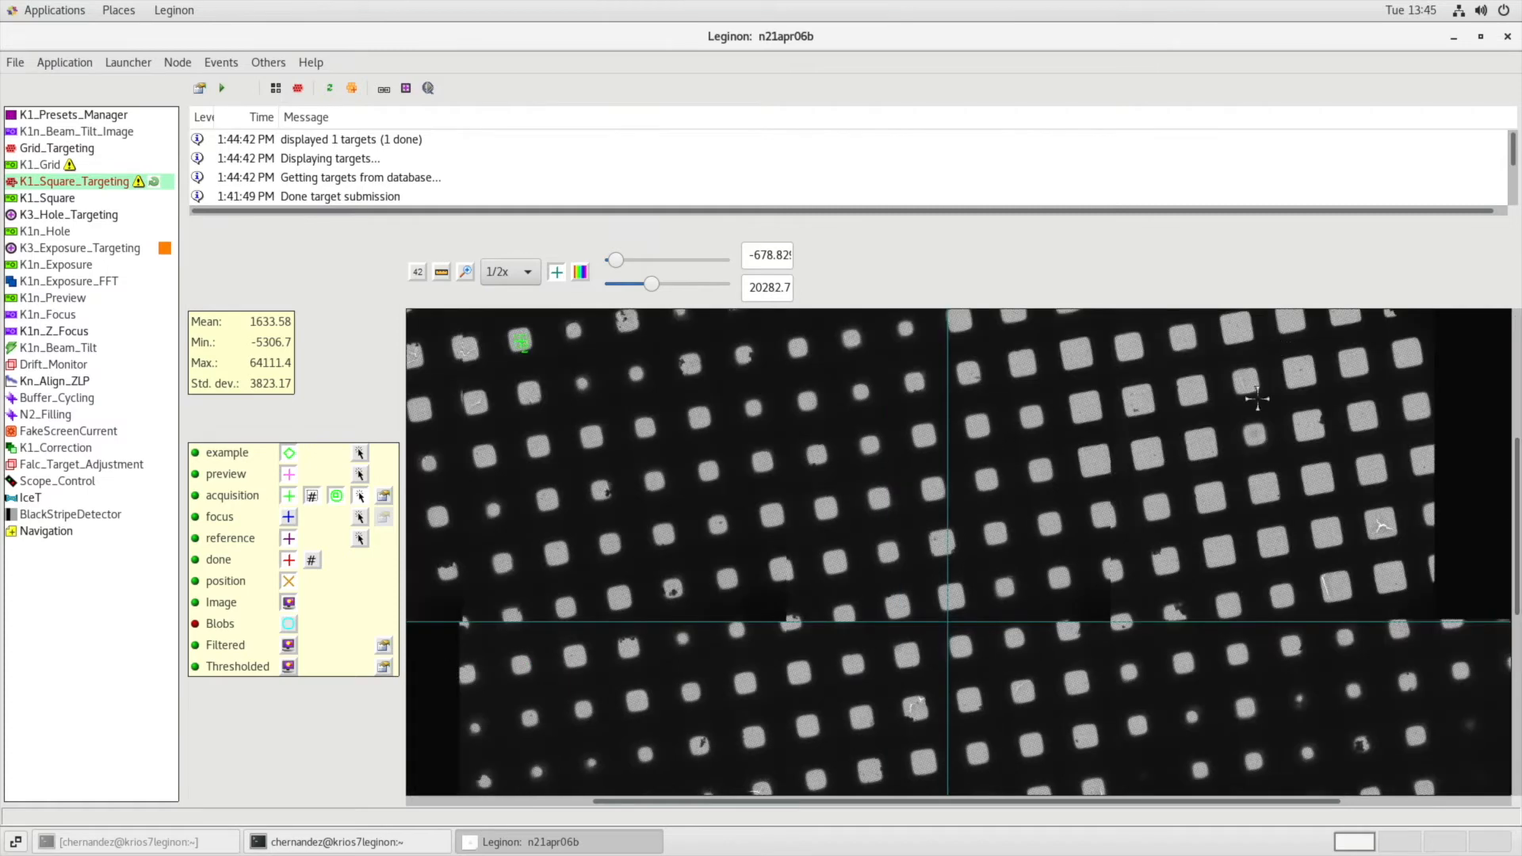
{"action": "left_click", "coordinate": [1102, 457]}
{"action": "left_click", "coordinate": [223, 89]}
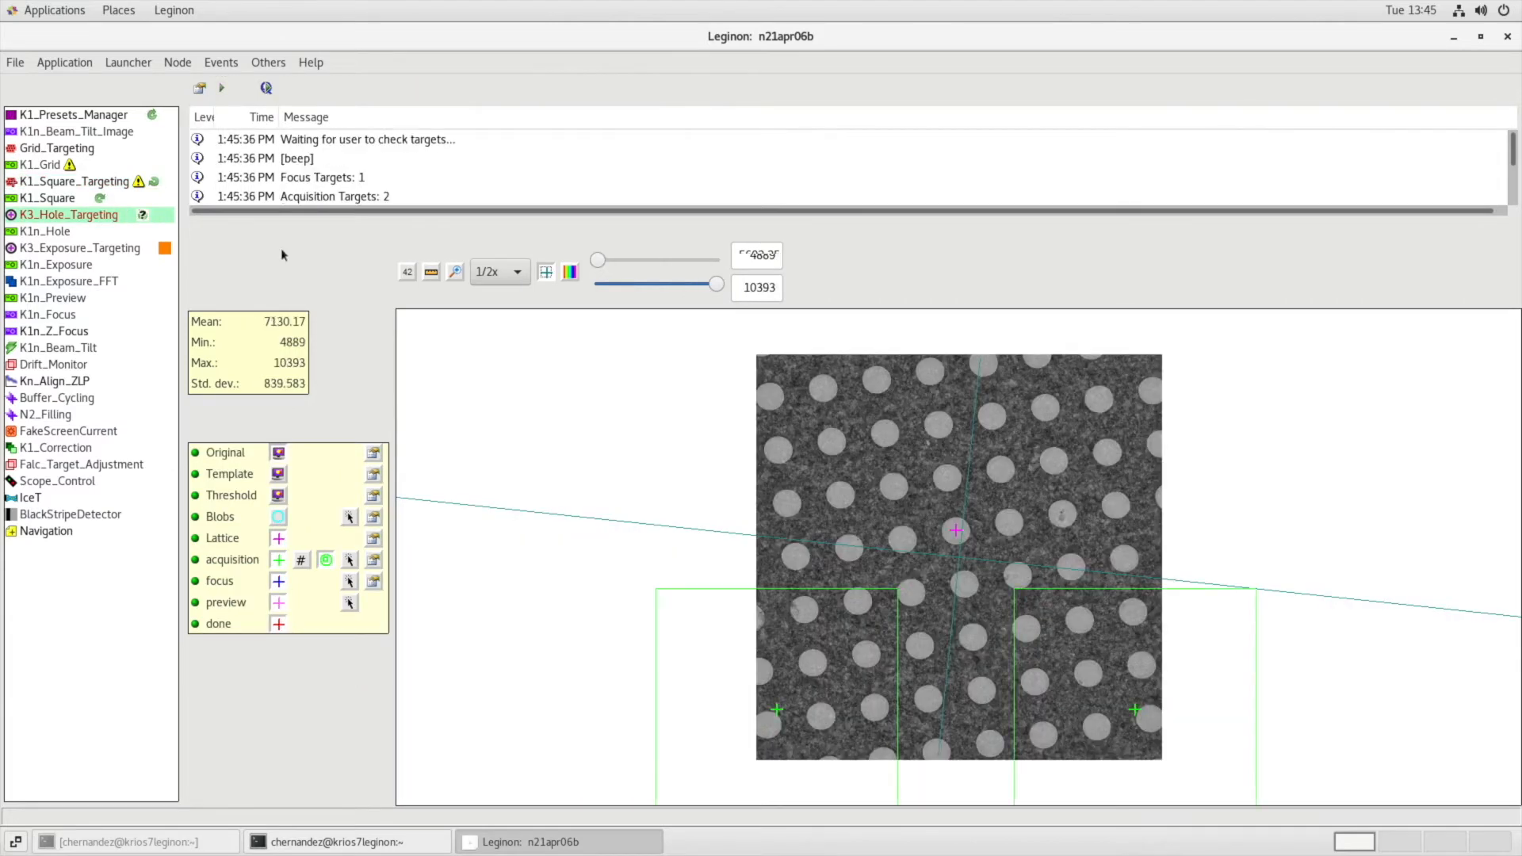
Enable skipping of the automated hole finder in the K3 Hole Targeting settings and accept.
{"action": "left_click", "coordinate": [197, 89]}
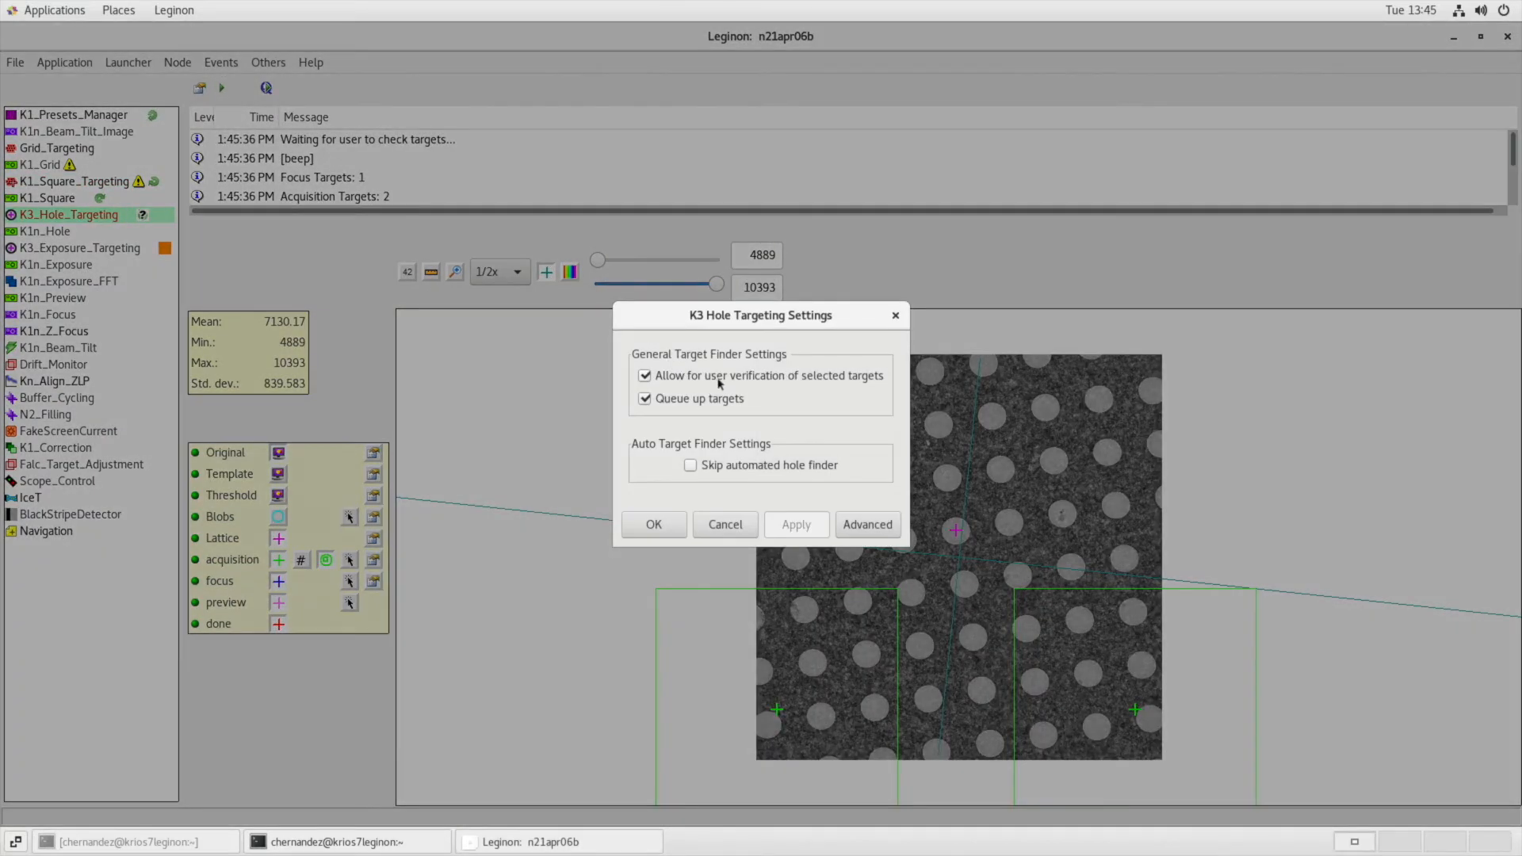
{"action": "left_click", "coordinate": [721, 467]}
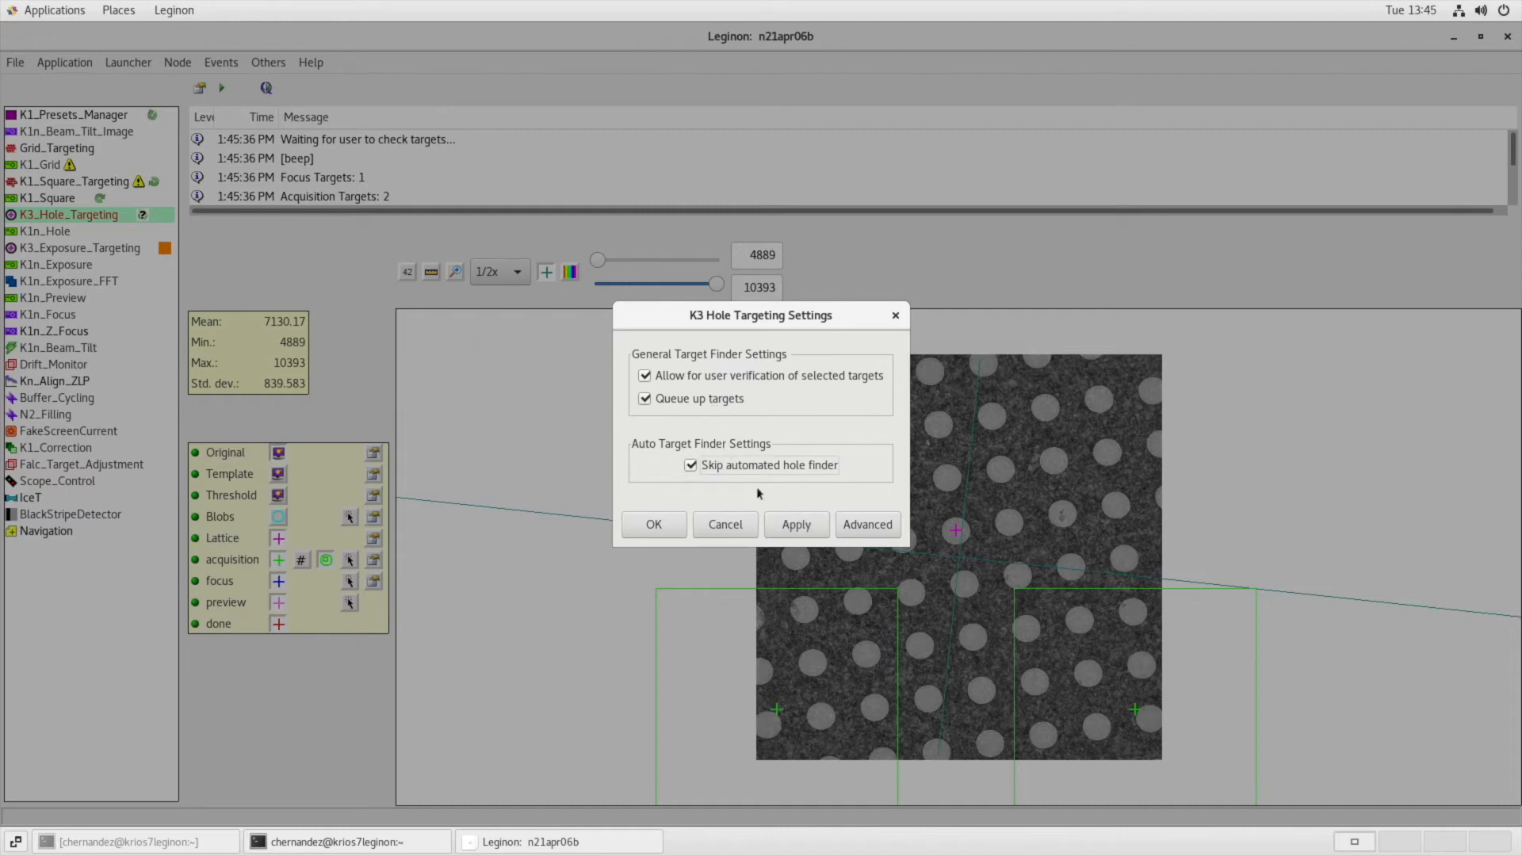
{"action": "left_click", "coordinate": [801, 527]}
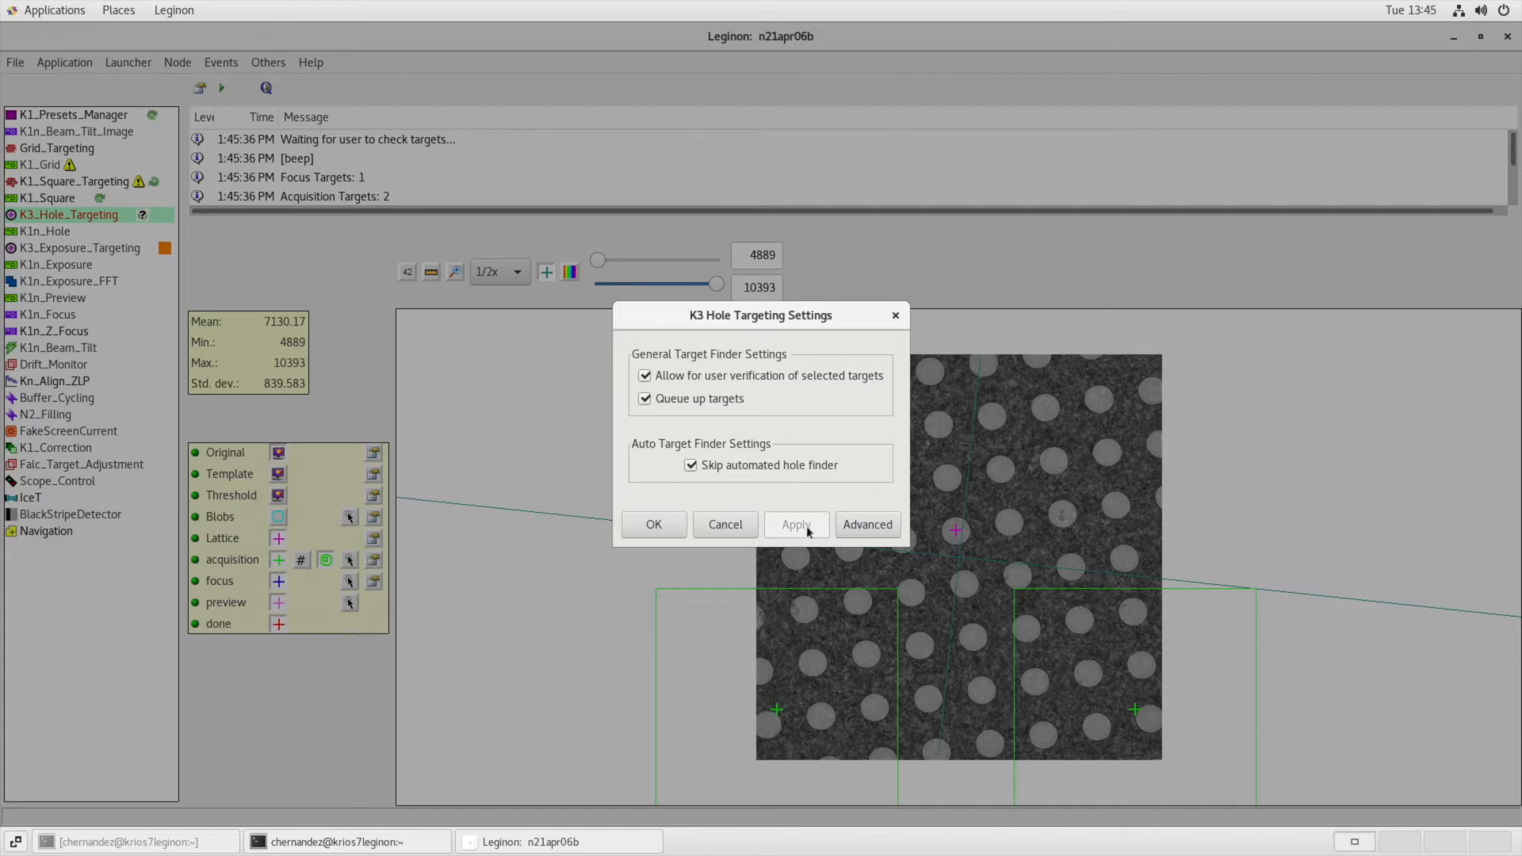
{"action": "left_click", "coordinate": [648, 526]}
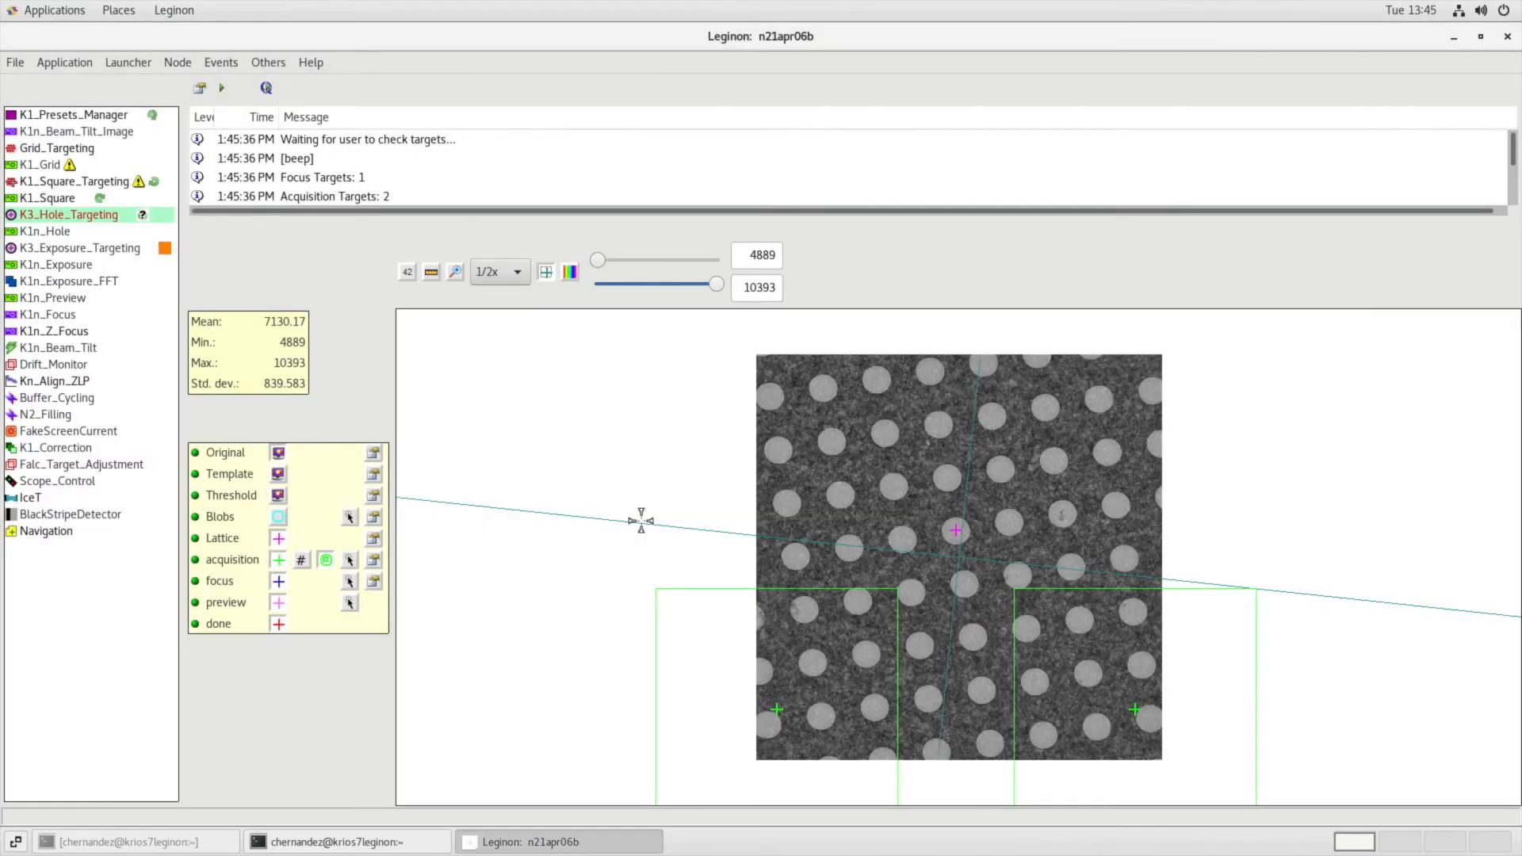
Clear the automatic targets, place two diagonally opposite acquisition targets with a focus target between them, and submit.
{"action": "right_click", "coordinate": [903, 625], "text": "ctrl+shift"}
{"action": "left_click", "coordinate": [350, 559]}
{"action": "left_click", "coordinate": [860, 454]}
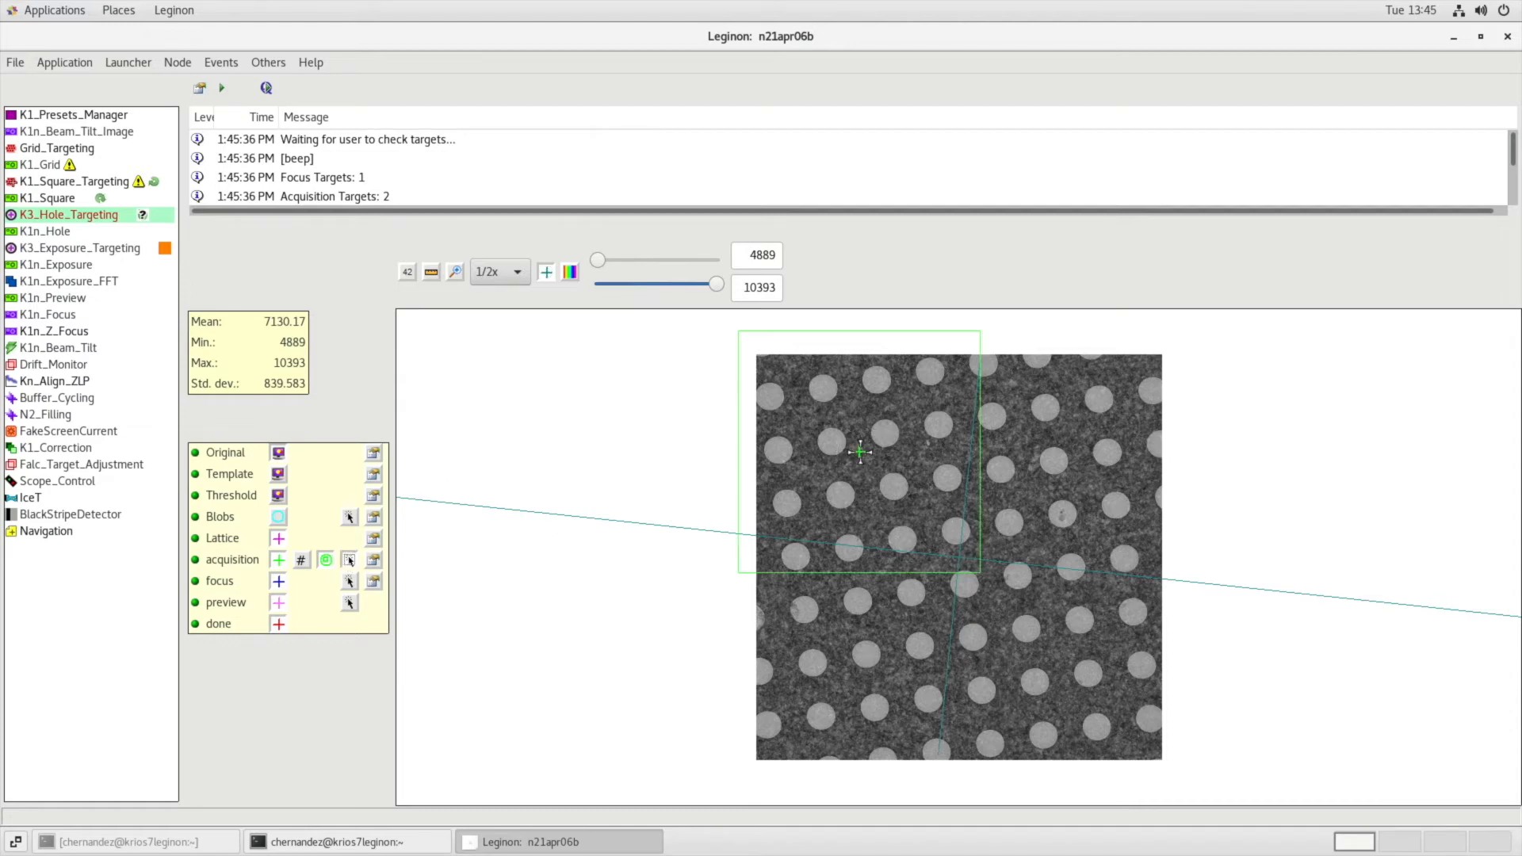
{"action": "left_click", "coordinate": [1111, 692]}
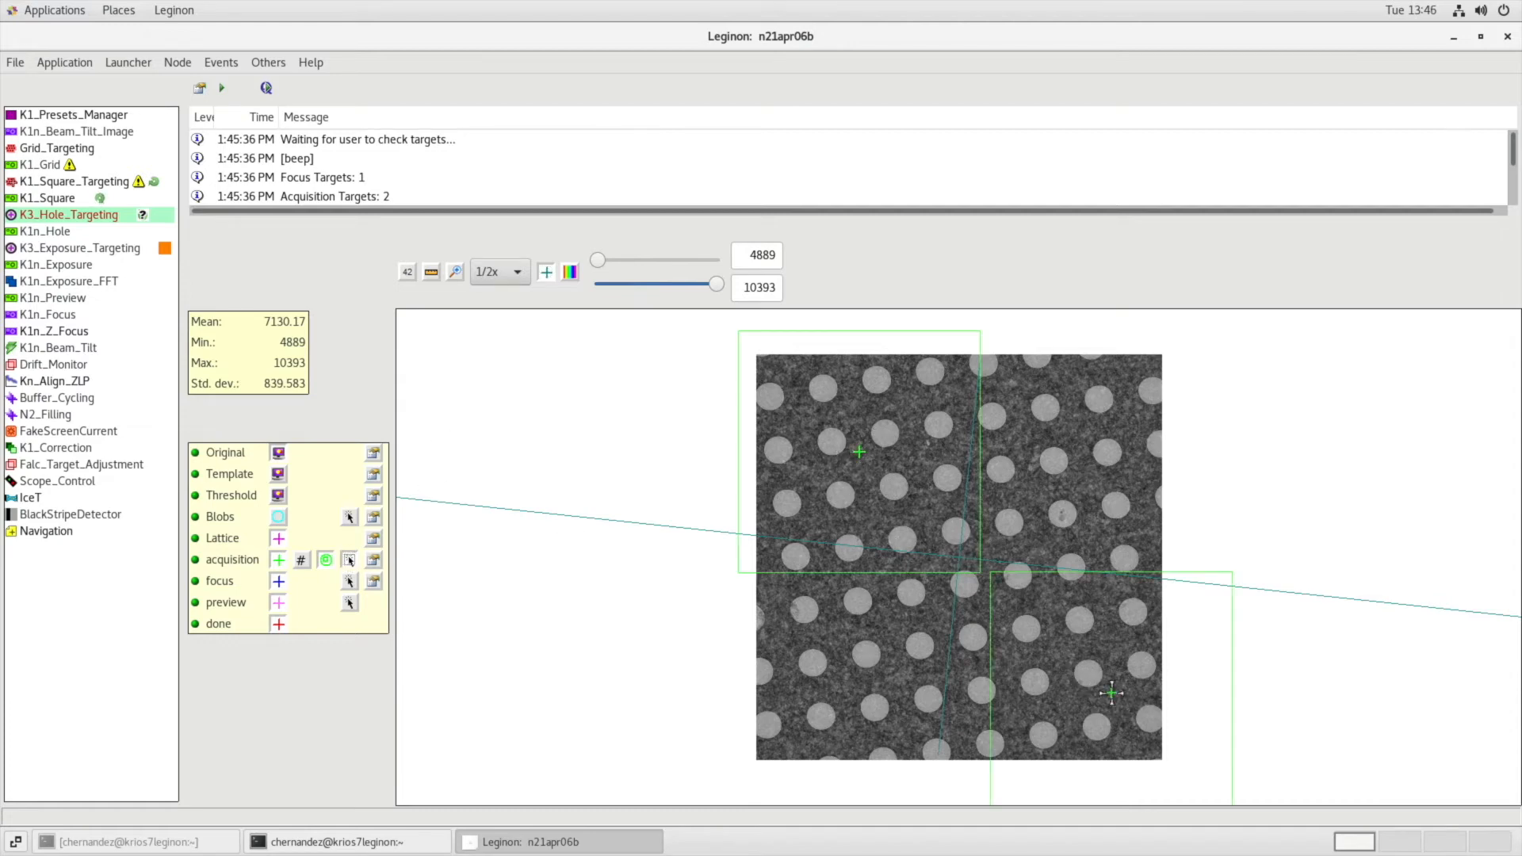
{"action": "left_click", "coordinate": [349, 581]}
{"action": "left_click", "coordinate": [981, 555]}
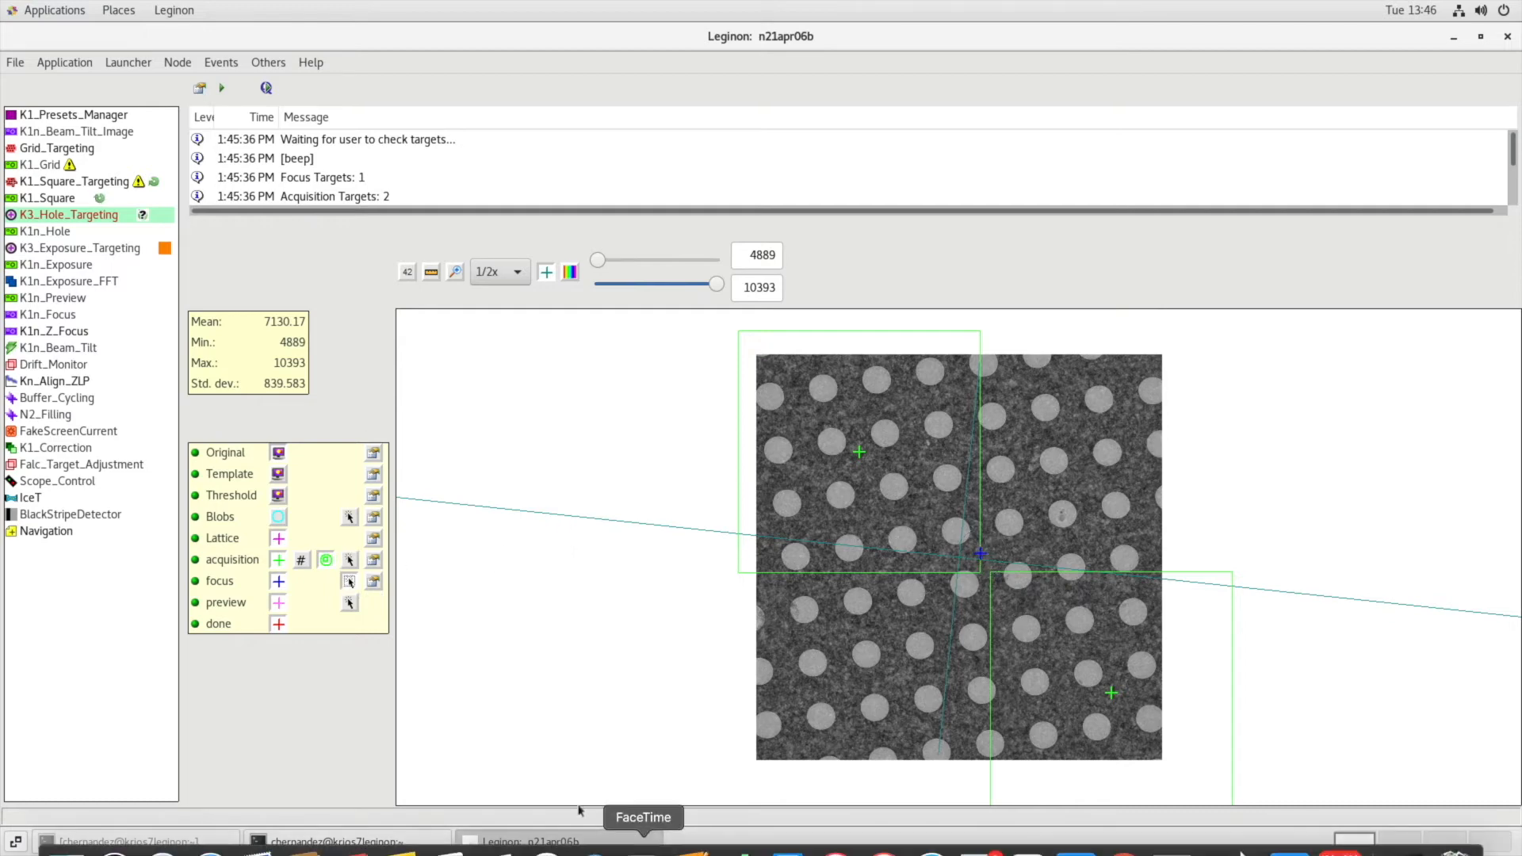
{"action": "left_click", "coordinate": [223, 90]}
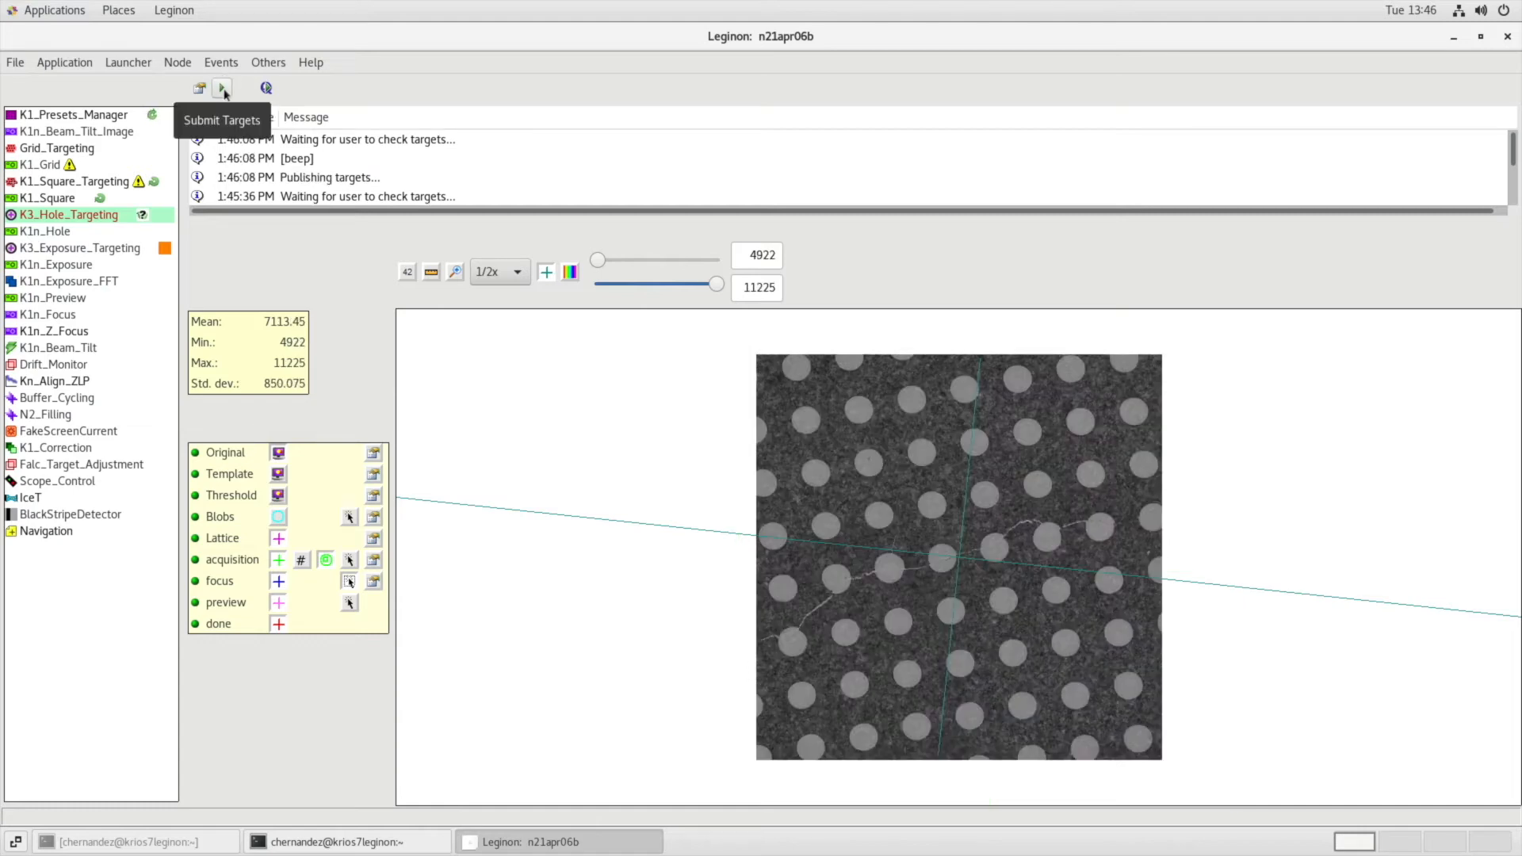
Re-enable the automated hole finder by turning off its skip option, and submit the current square image without targets.
{"action": "left_click", "coordinate": [197, 93]}
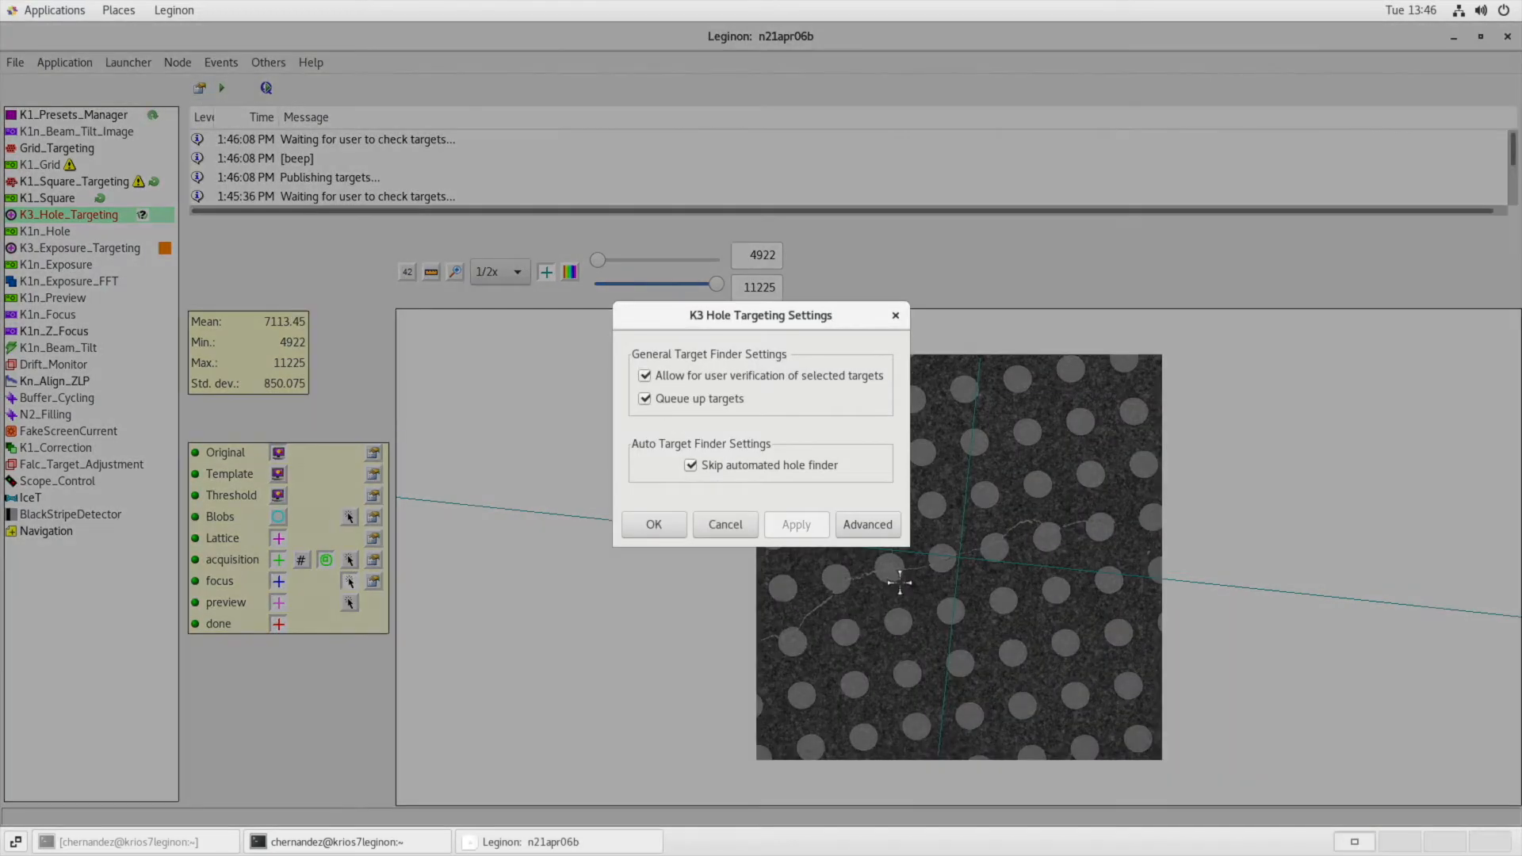
{"action": "left_click", "coordinate": [737, 468]}
{"action": "left_click", "coordinate": [785, 529]}
{"action": "left_click", "coordinate": [653, 524]}
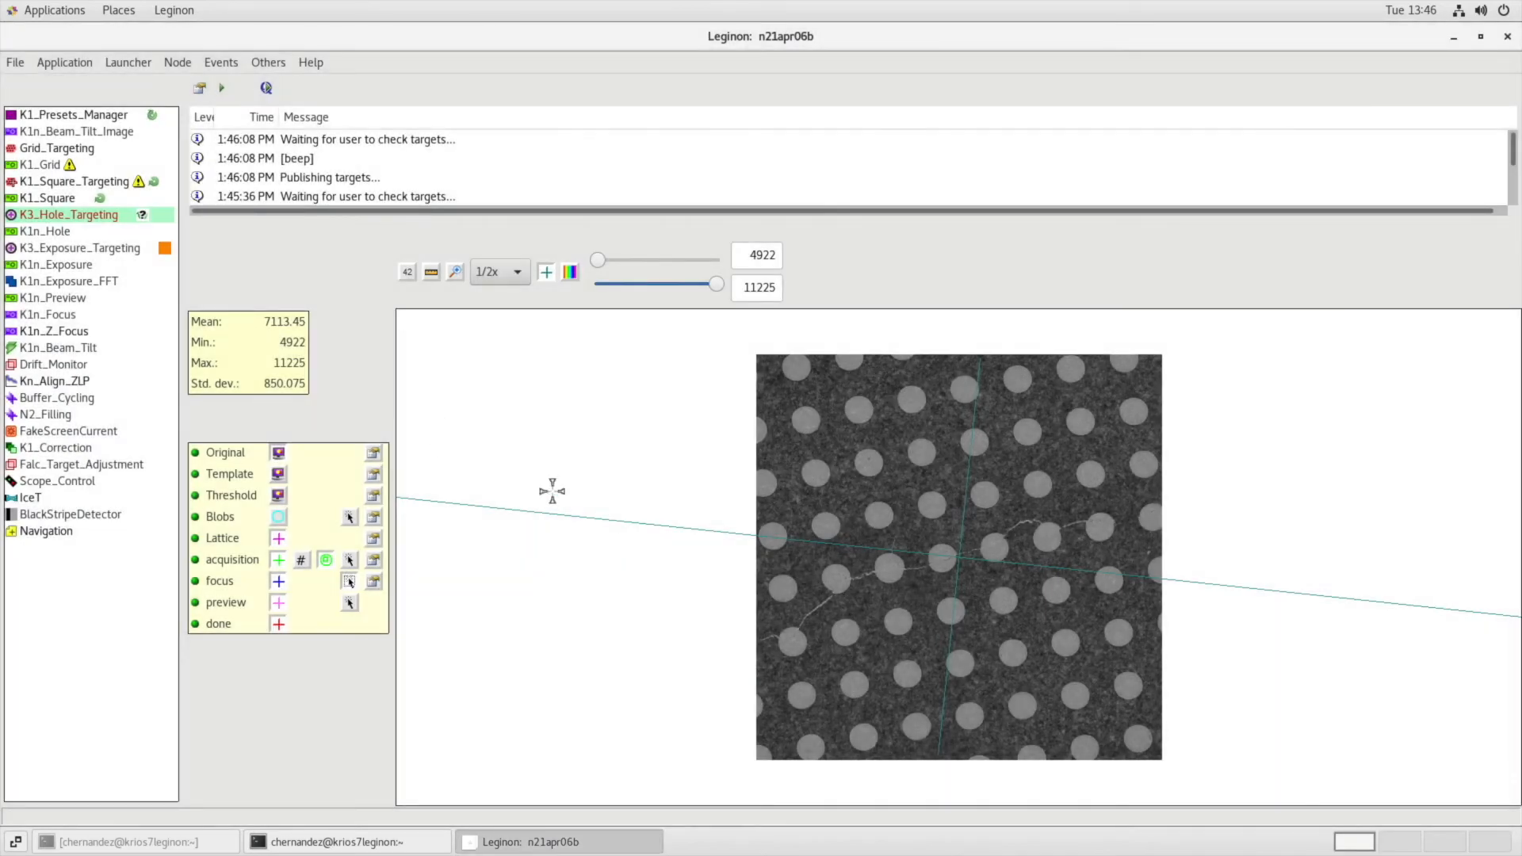
{"action": "left_click", "coordinate": [222, 88]}
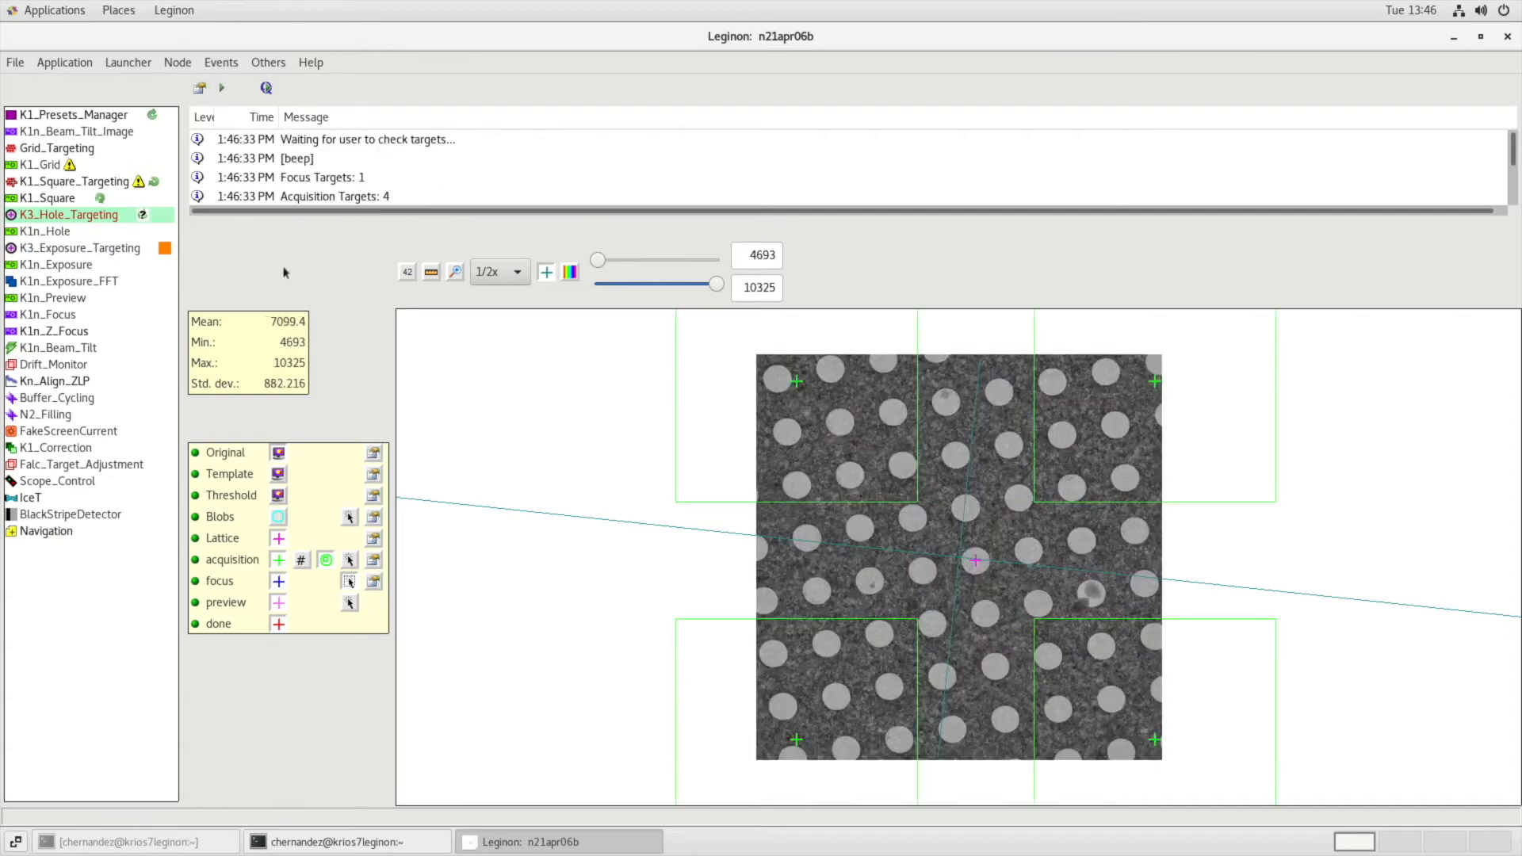
Clear the automatic targets, compare the template correlation with the original image, and measure a hole's diameter.
{"action": "right_click", "coordinate": [969, 571], "text": "ctrl+shift"}
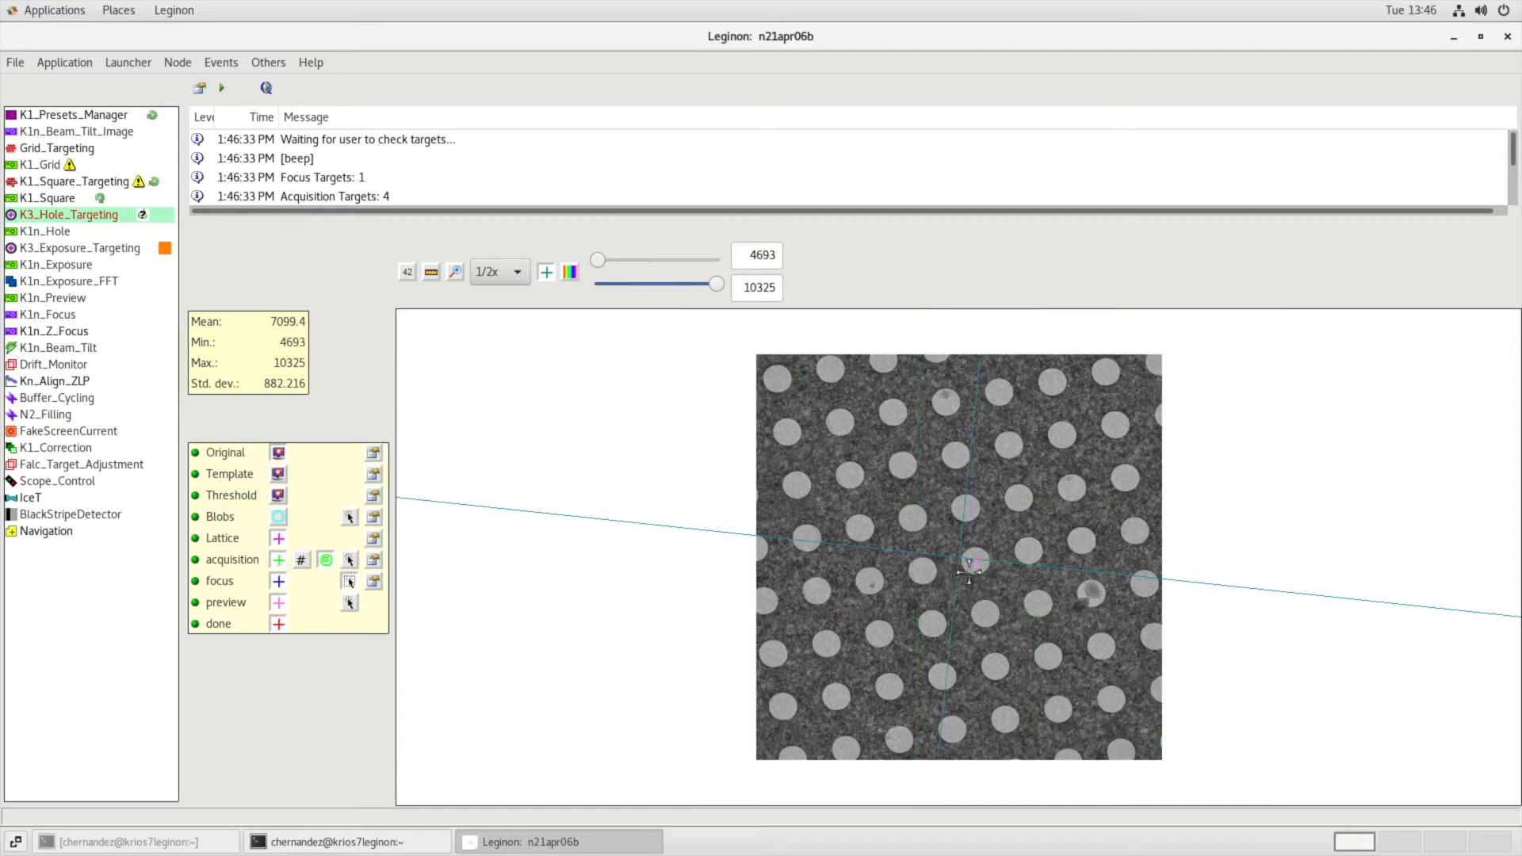
{"action": "left_click", "coordinate": [546, 271]}
{"action": "left_click", "coordinate": [278, 474]}
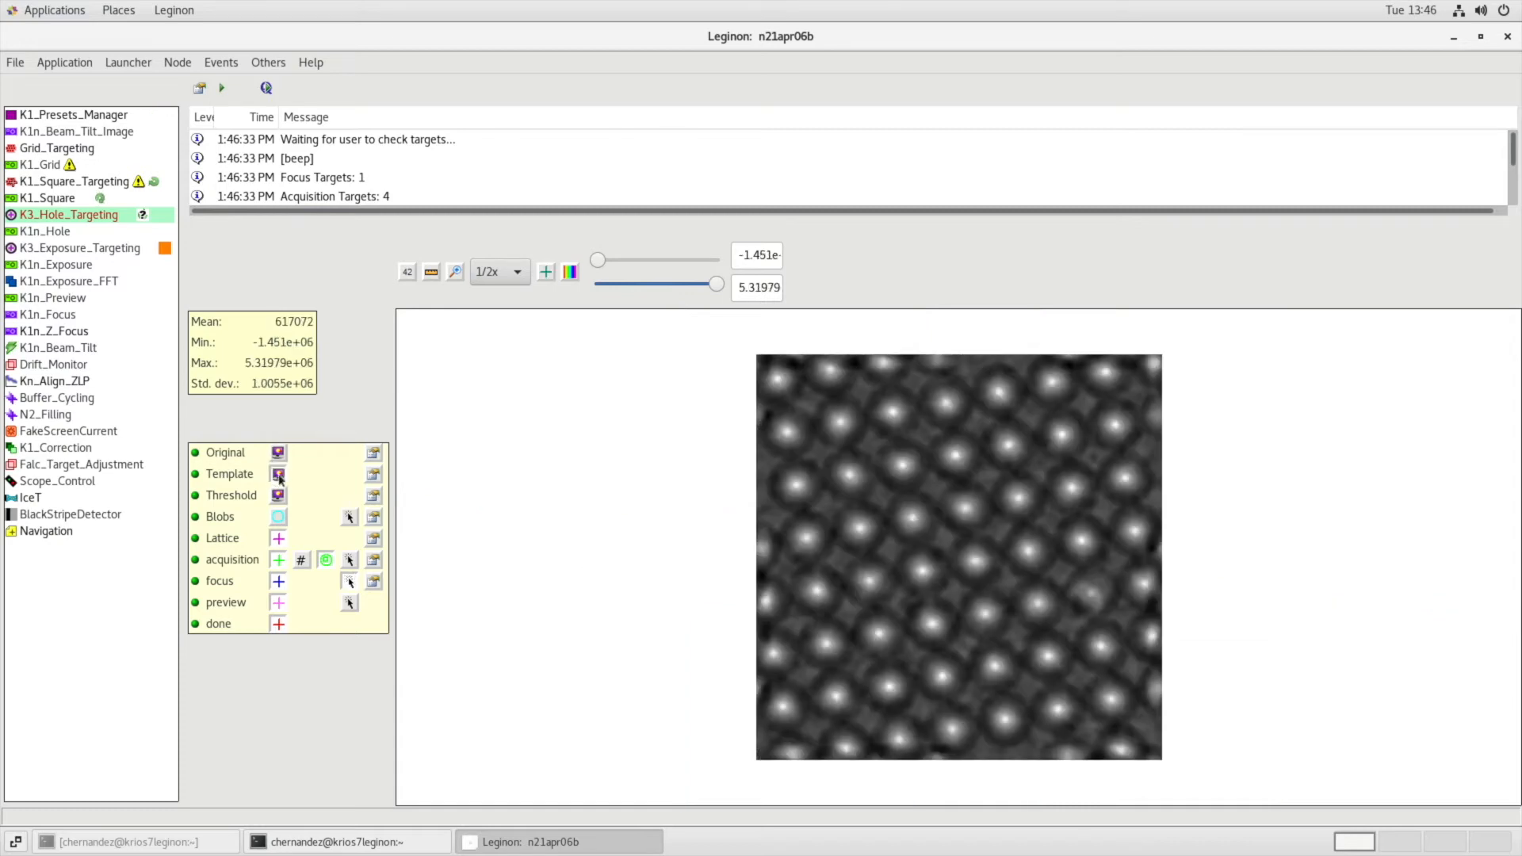
{"action": "left_click", "coordinate": [278, 455]}
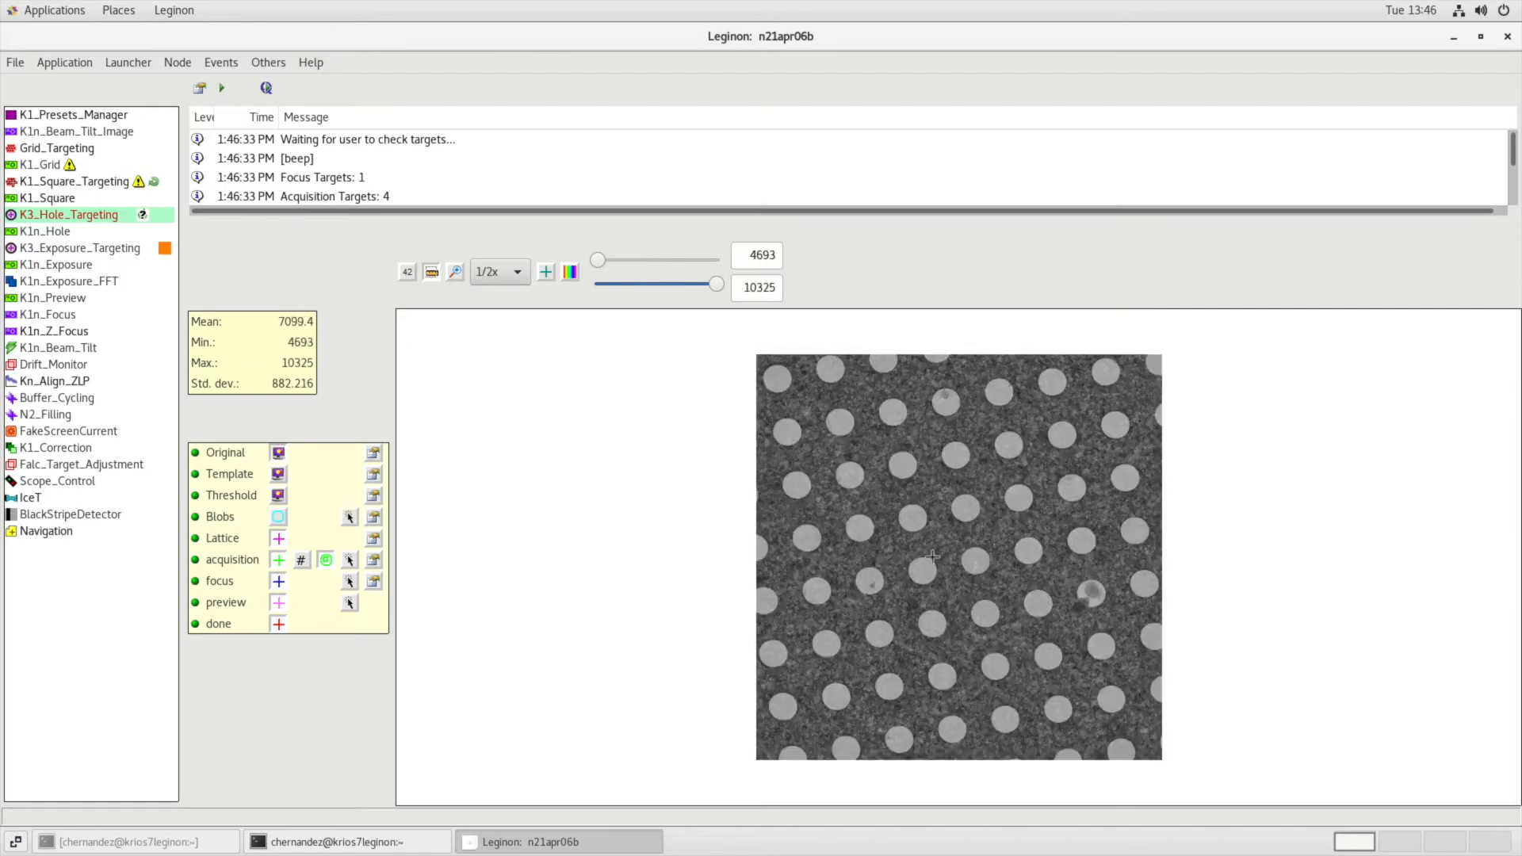
{"action": "left_click_drag", "start_coordinate": [904, 527], "coordinate": [921, 508]}
Try a final template diameter of 70 with cross correlation and test the template on the image.
{"action": "left_click", "coordinate": [373, 474]}
{"action": "double_click", "coordinate": [757, 392]}
{"action": "type", "text": "70"}
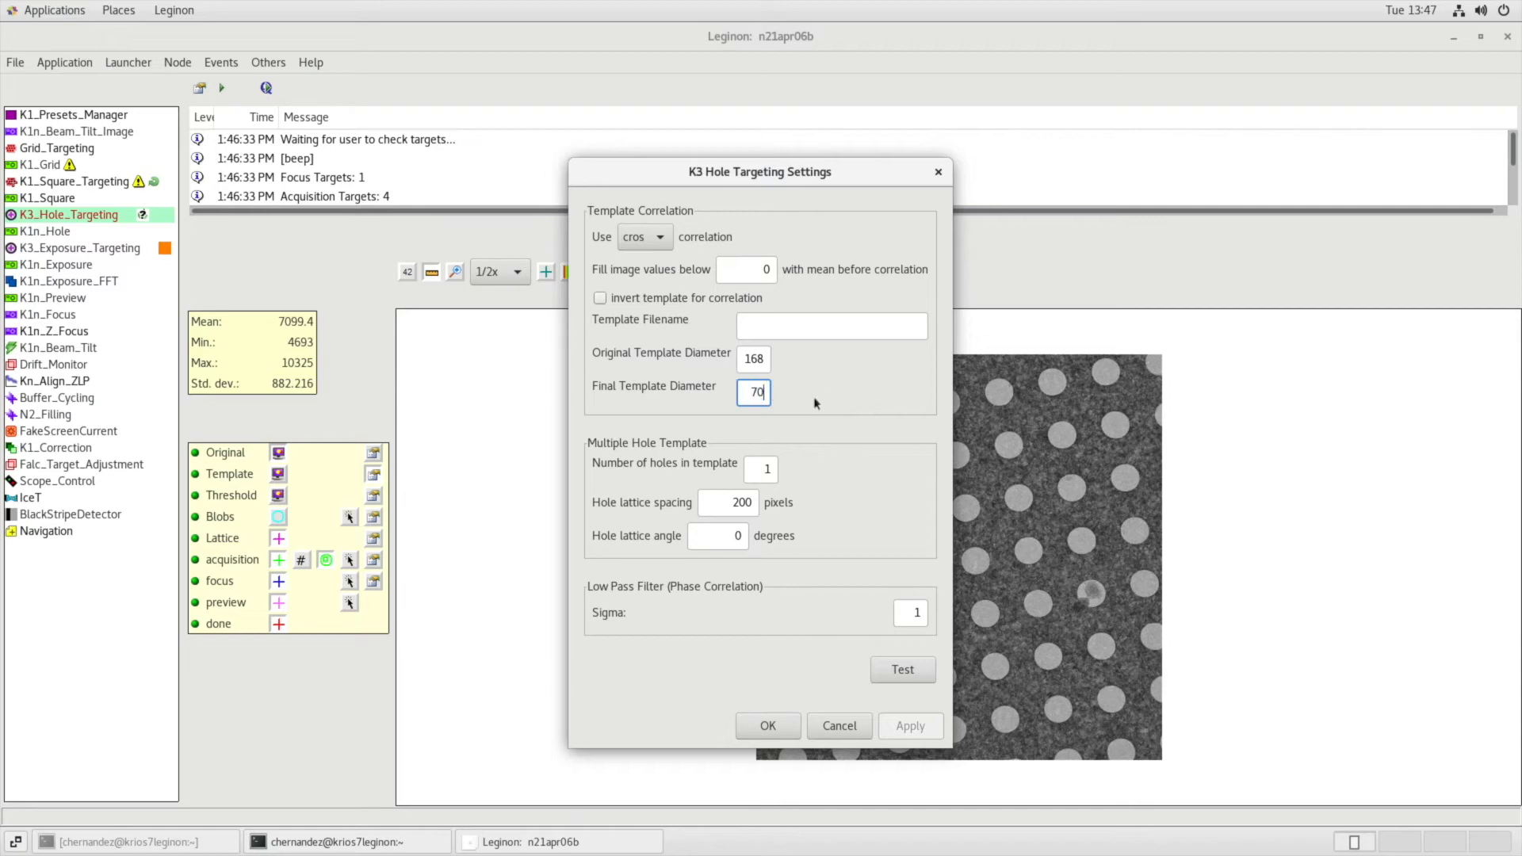
{"action": "double_click", "coordinate": [742, 360]}
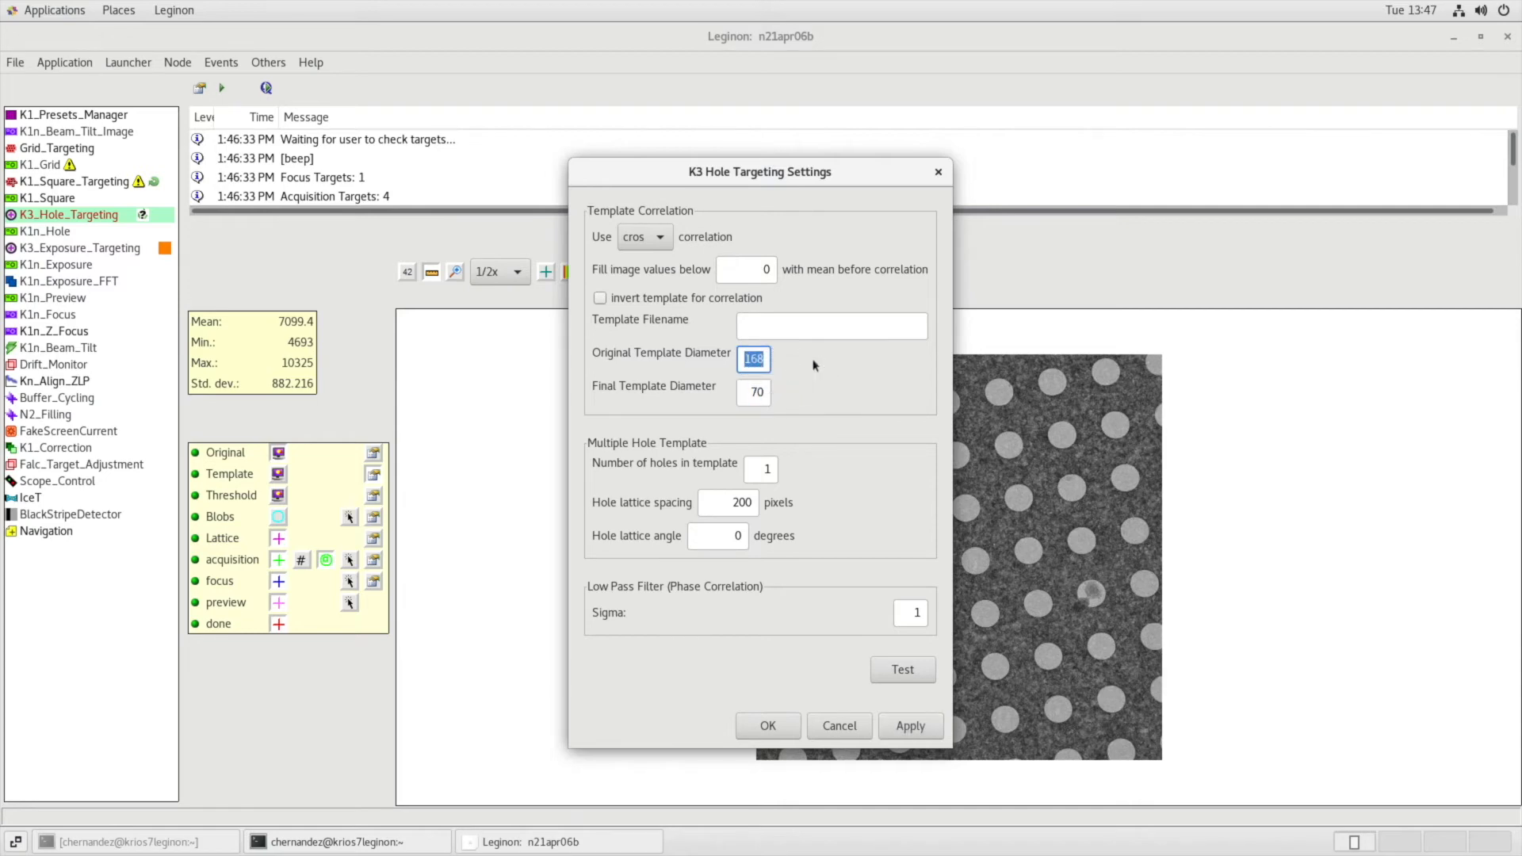
{"action": "left_click", "coordinate": [655, 238]}
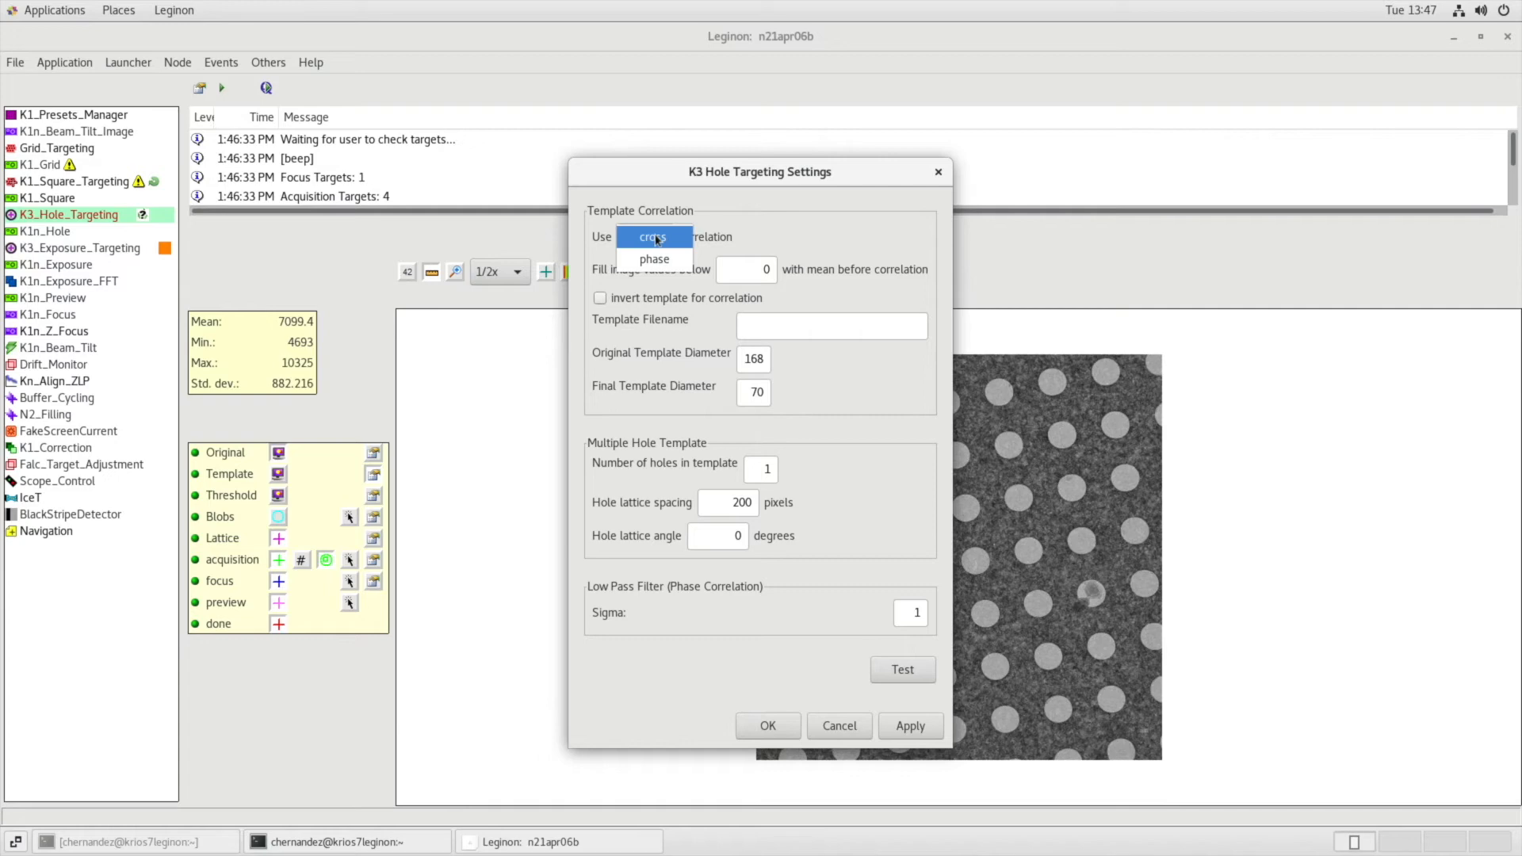
{"action": "left_click", "coordinate": [654, 238]}
{"action": "left_click", "coordinate": [902, 670]}
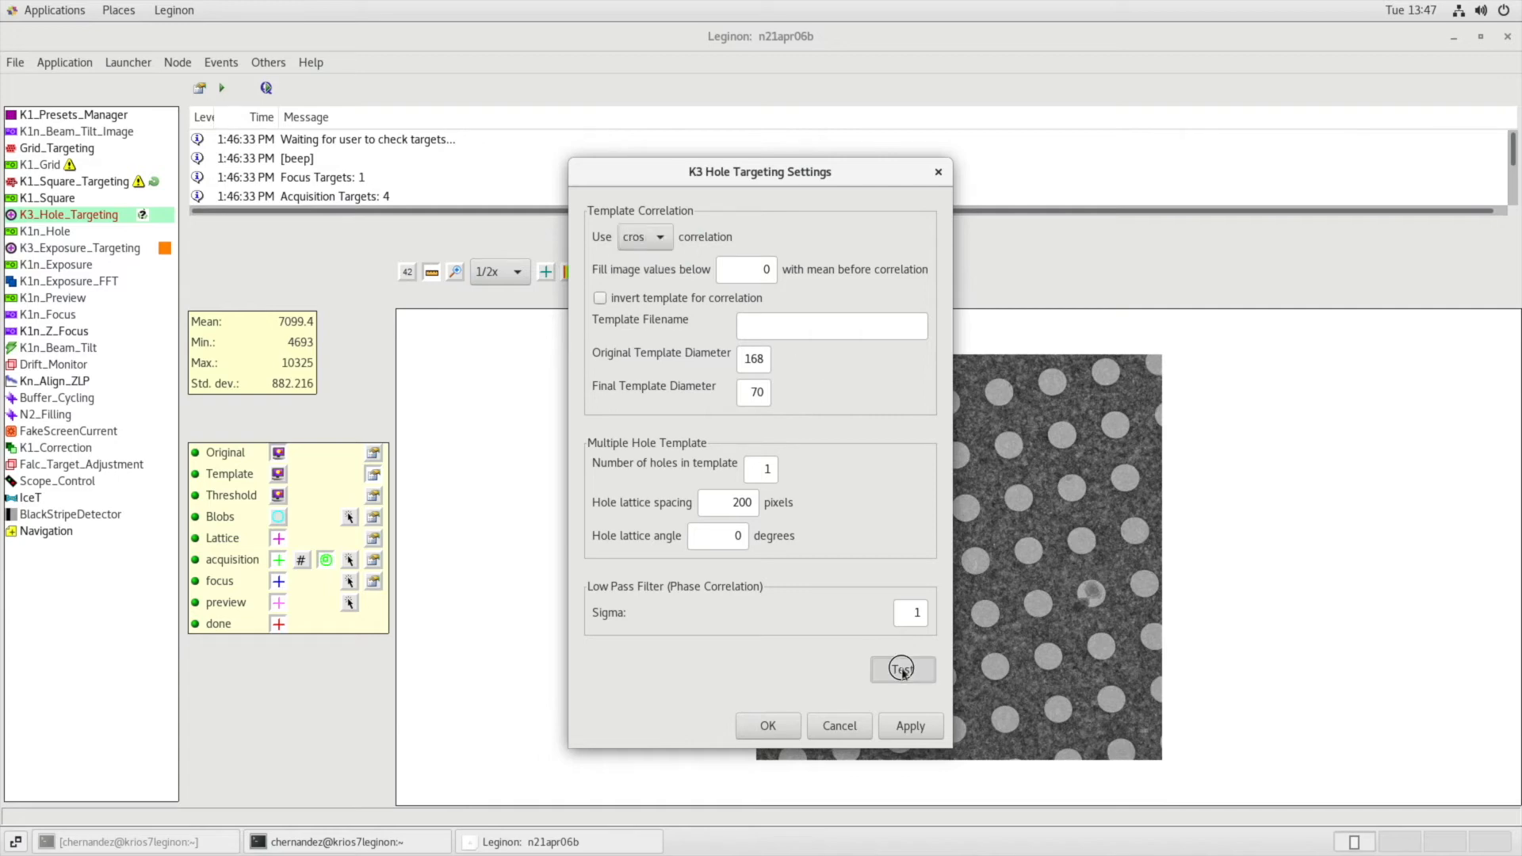
Set the final template diameter to 91, test the template correlation, and accept the settings.
{"action": "double_click", "coordinate": [753, 389]}
{"action": "type", "text": "91"}
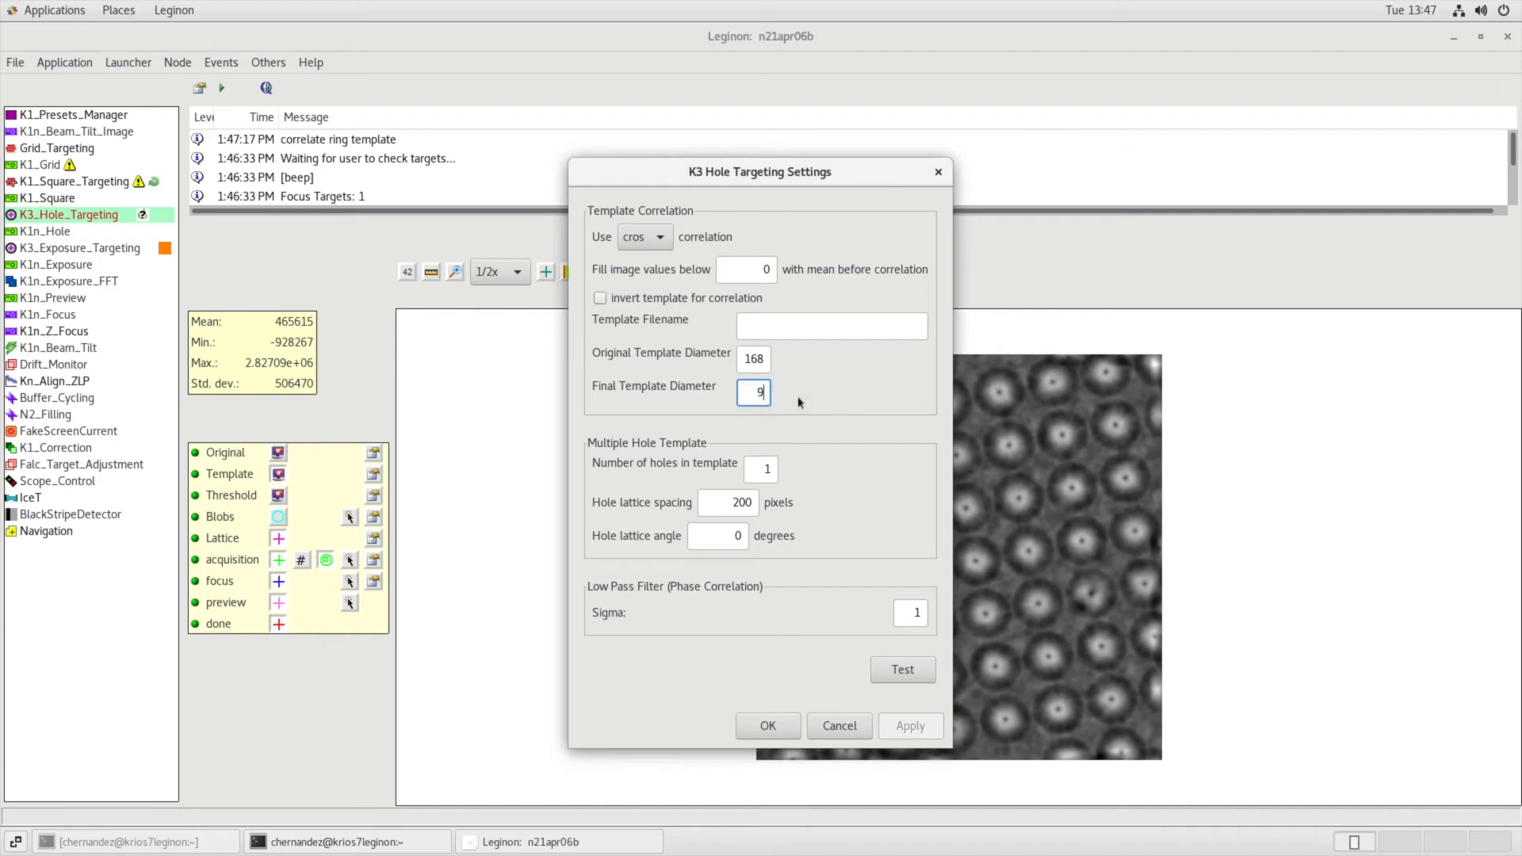
{"action": "left_click", "coordinate": [897, 673]}
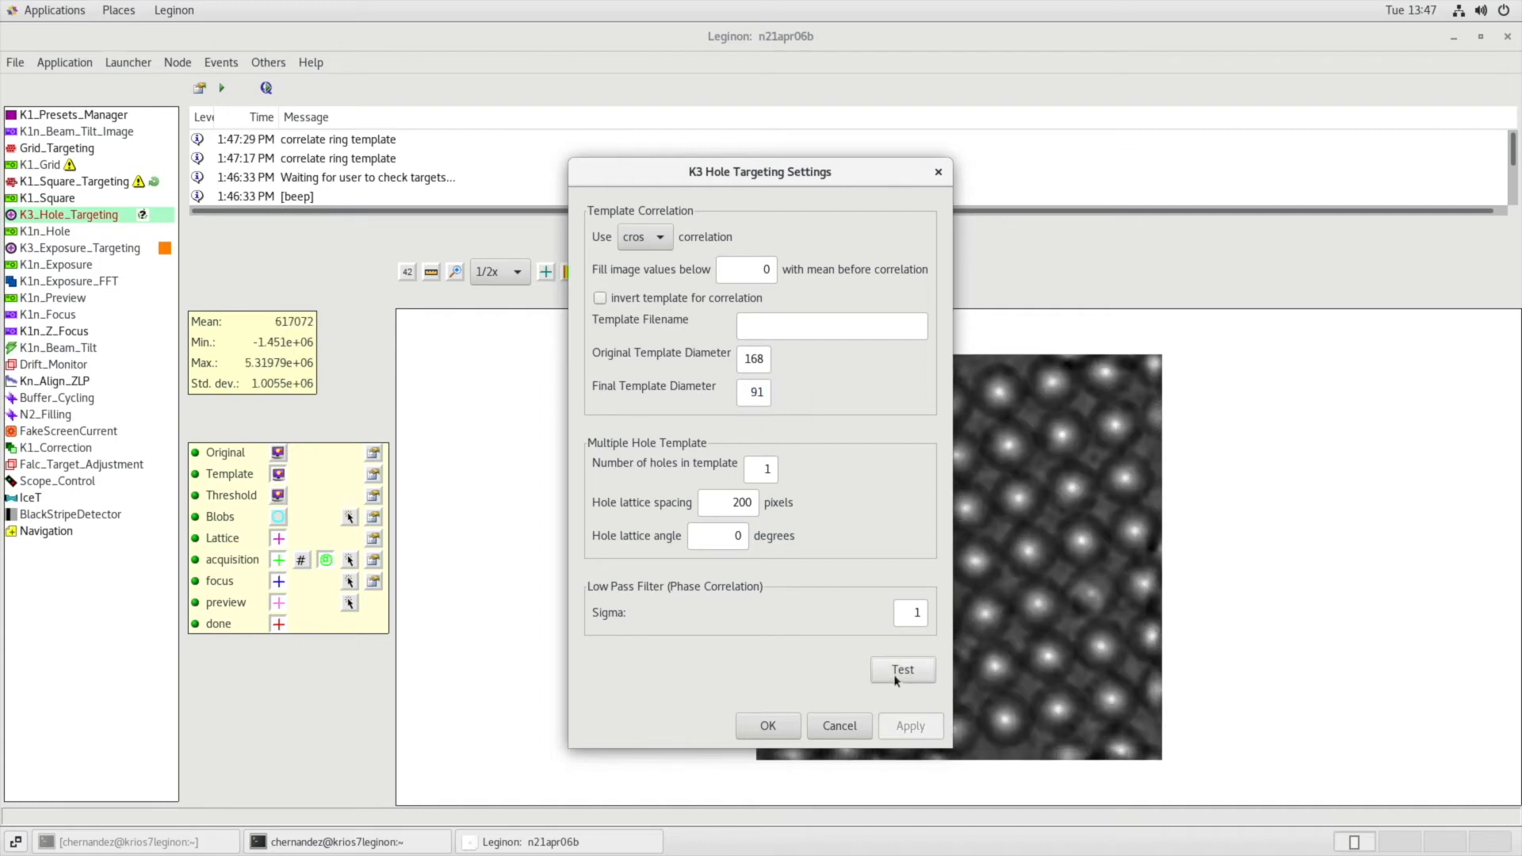
{"action": "left_click", "coordinate": [767, 725]}
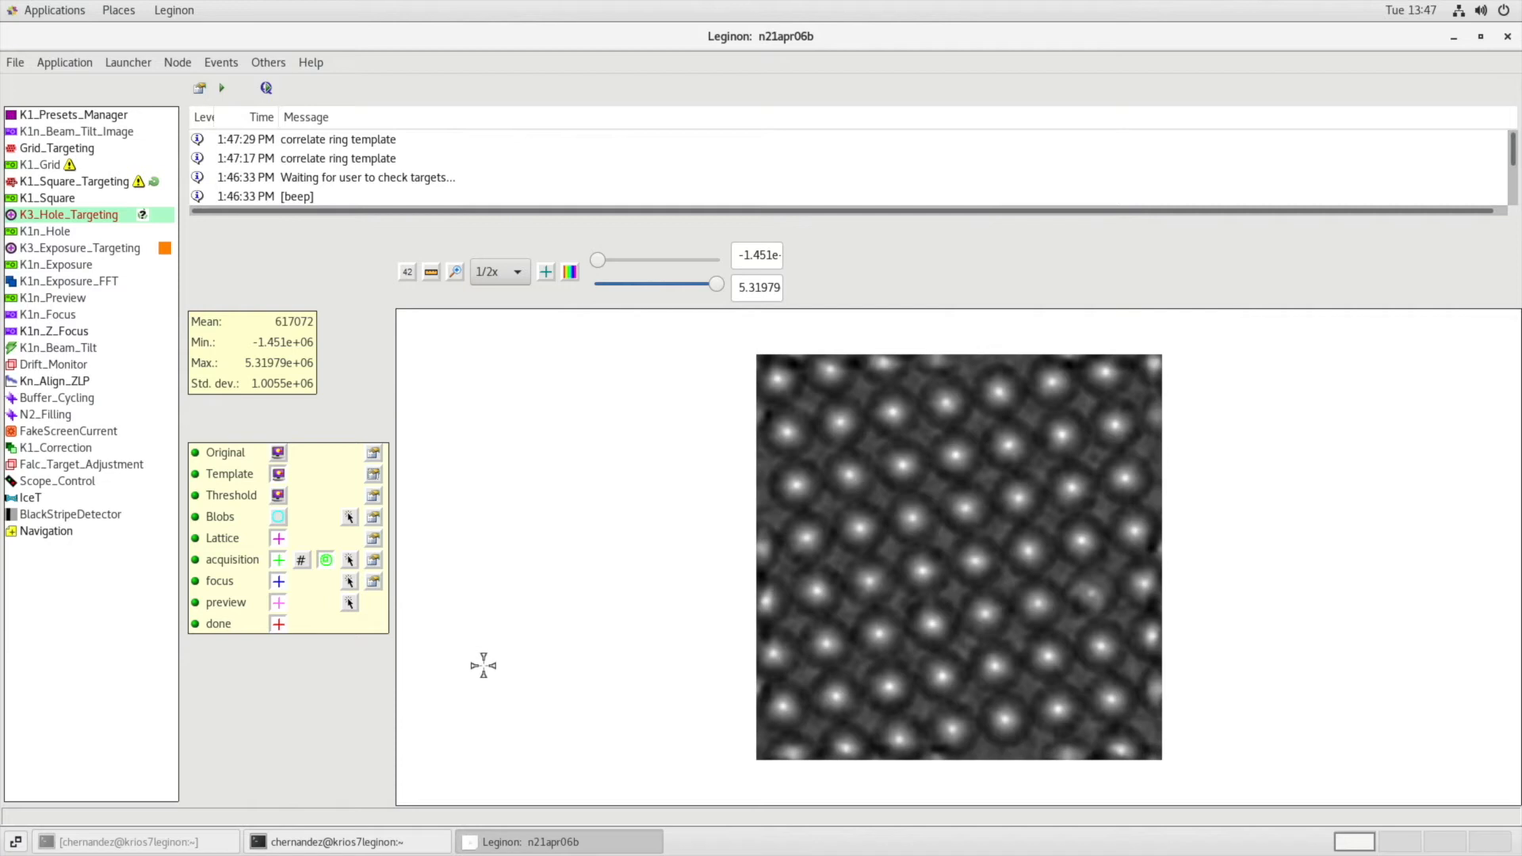
Test the hole-finding threshold on the template-correlated image and accept its settings.
{"action": "left_click", "coordinate": [374, 496]}
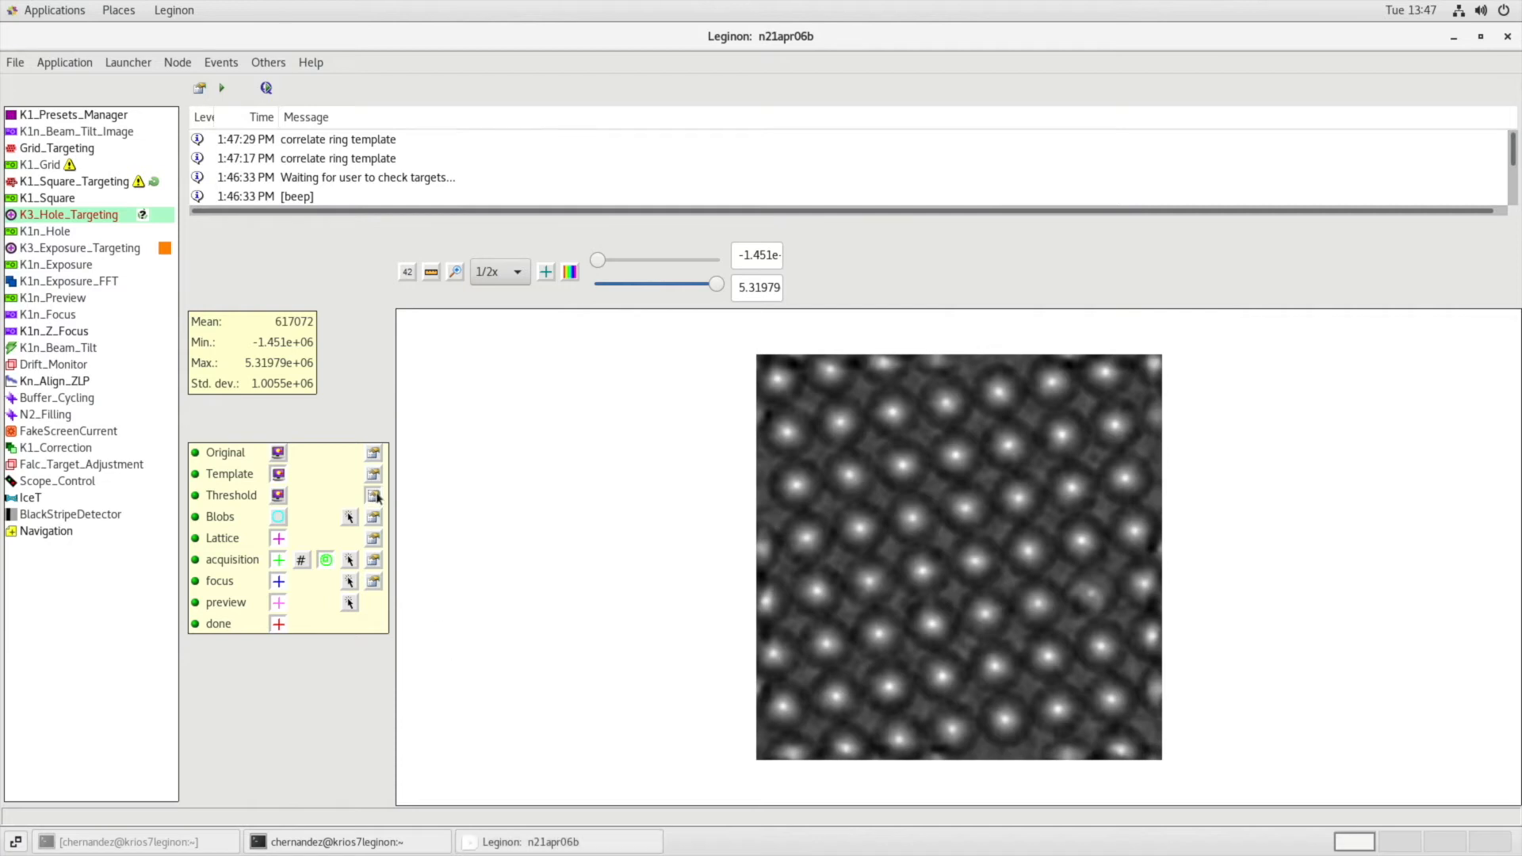
{"action": "left_click", "coordinate": [826, 503]}
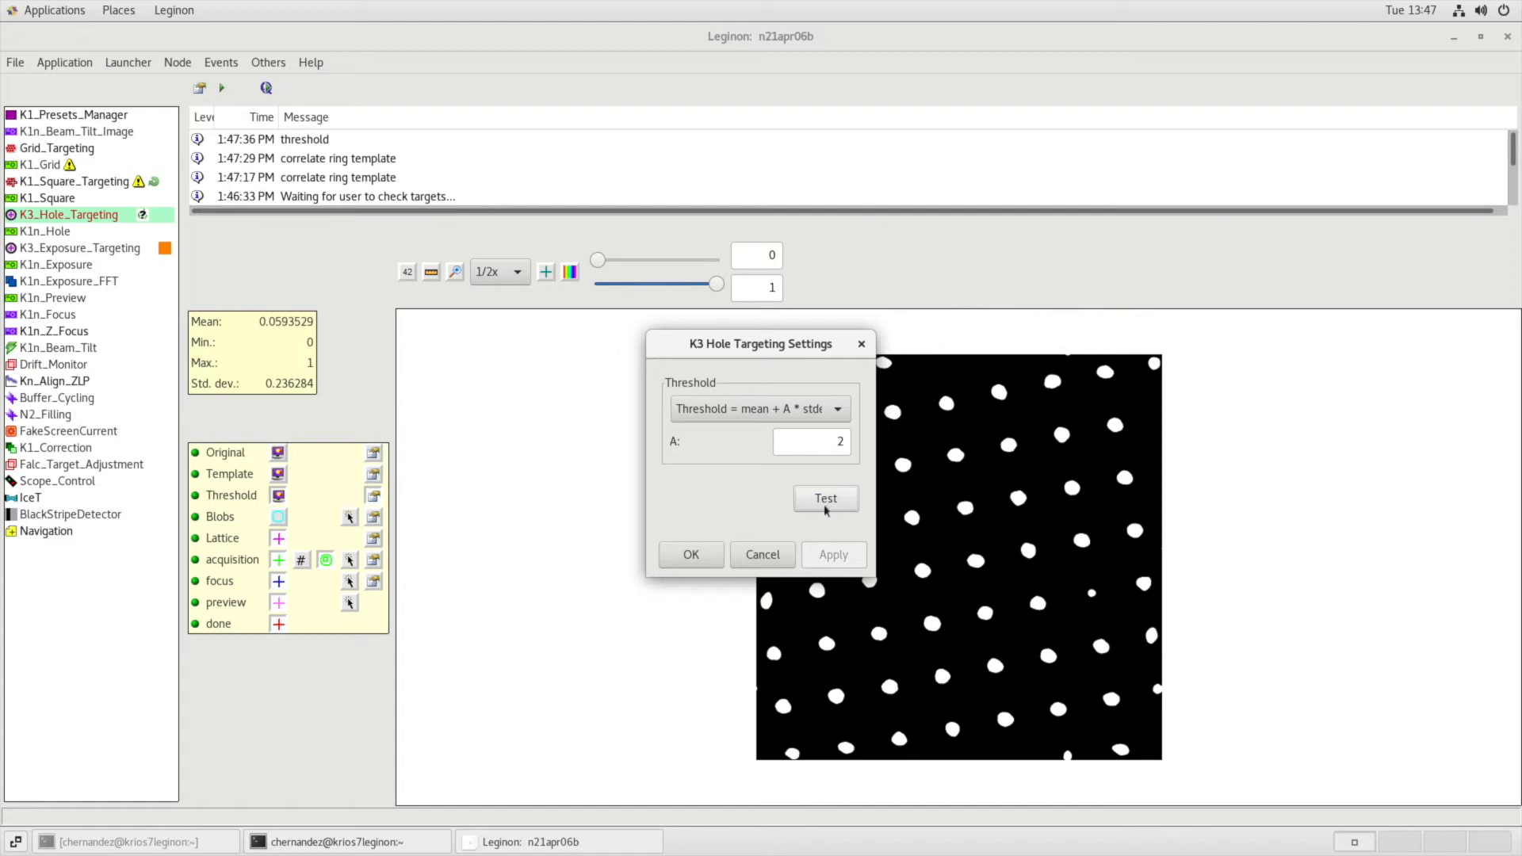
{"action": "left_click", "coordinate": [689, 561]}
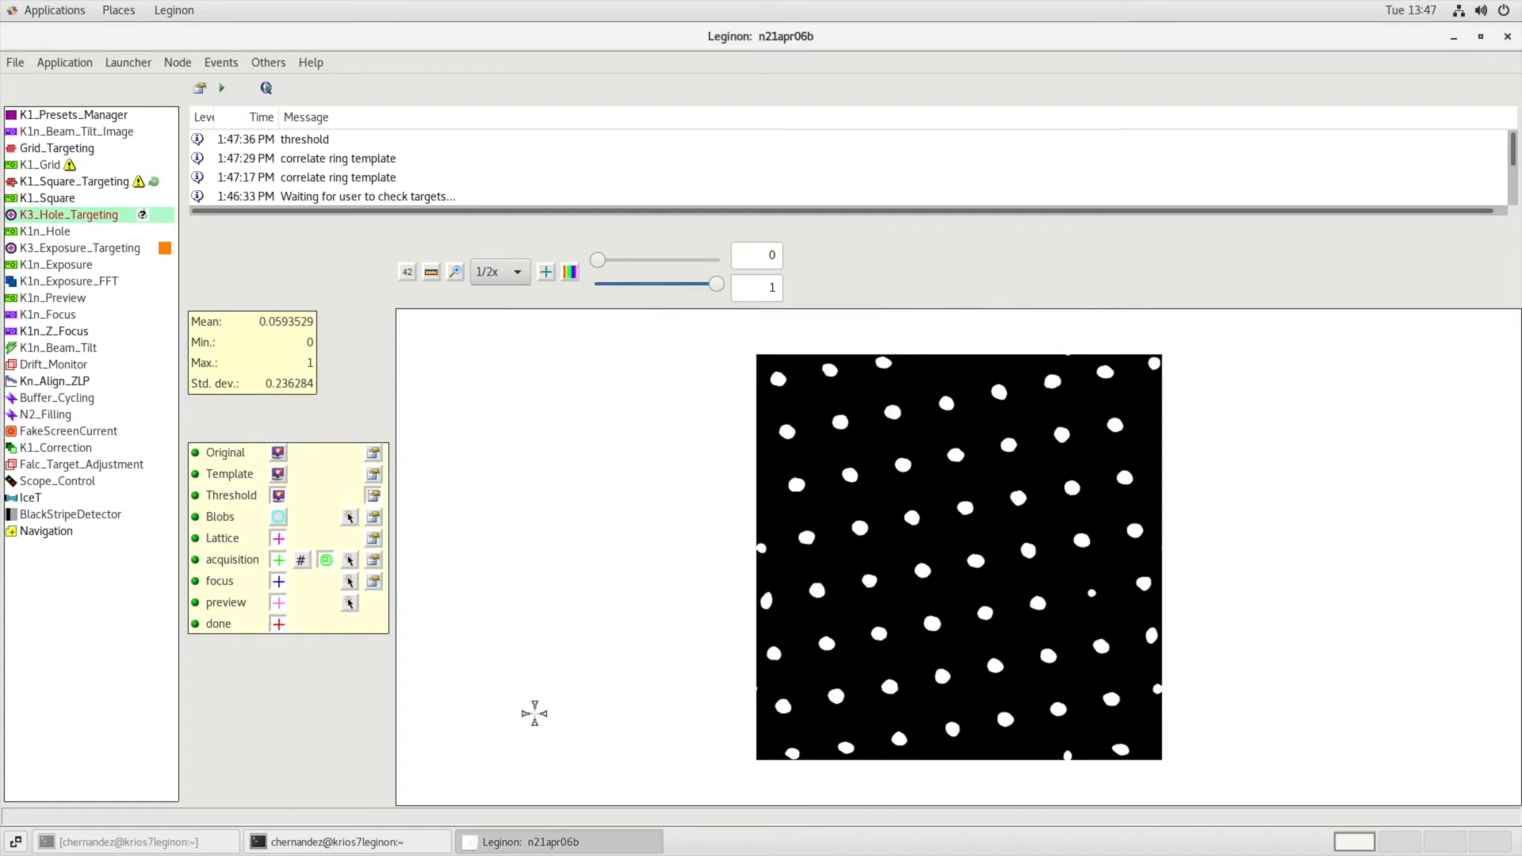
Test blob finding on the thresholded image, check the detected blob, and accept the settings.
{"action": "left_click", "coordinate": [374, 519]}
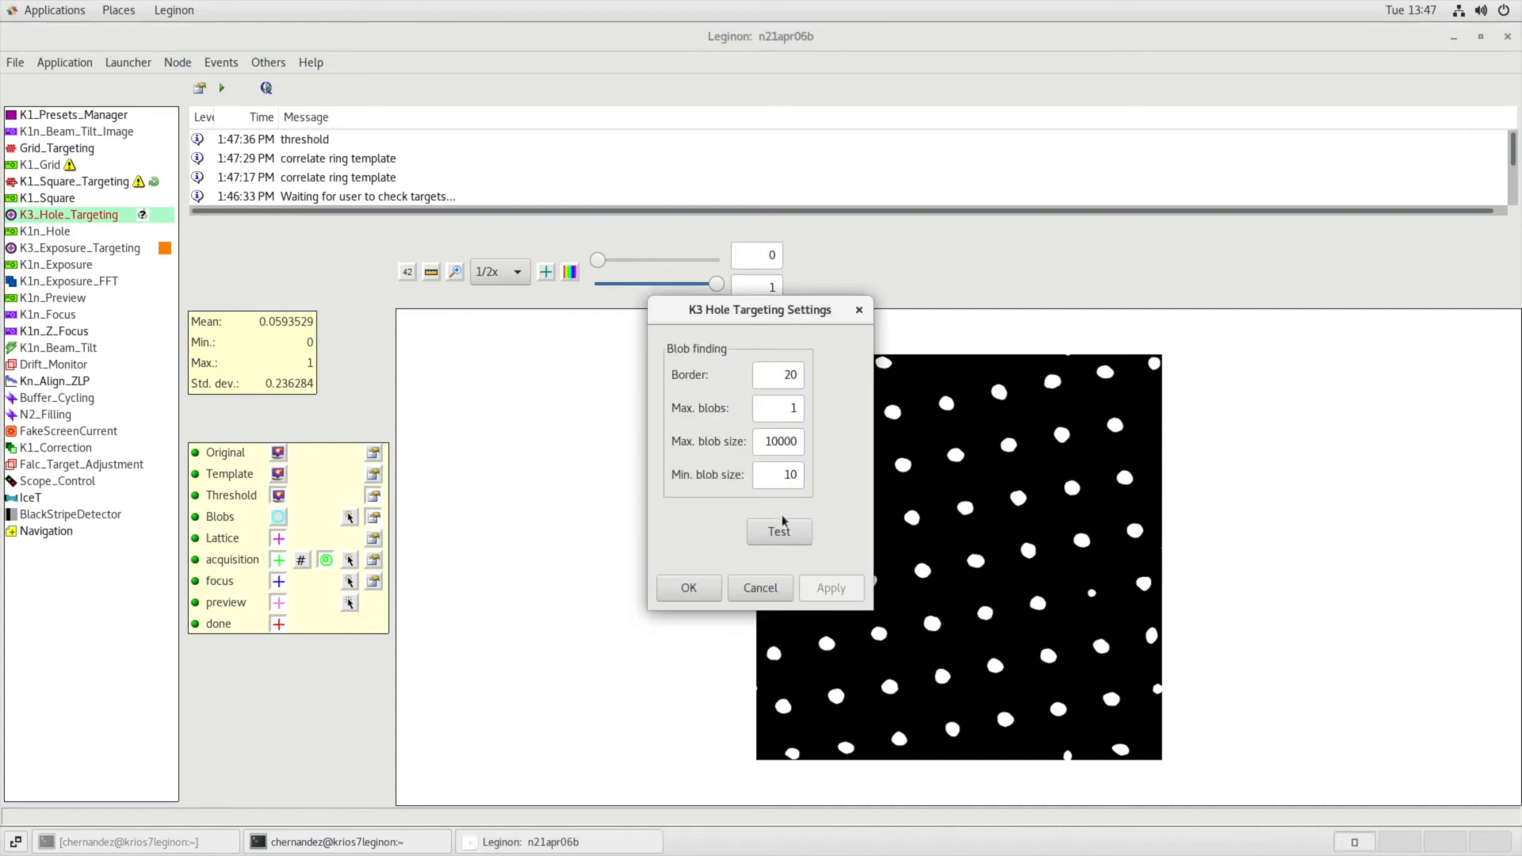
{"action": "left_click", "coordinate": [782, 529]}
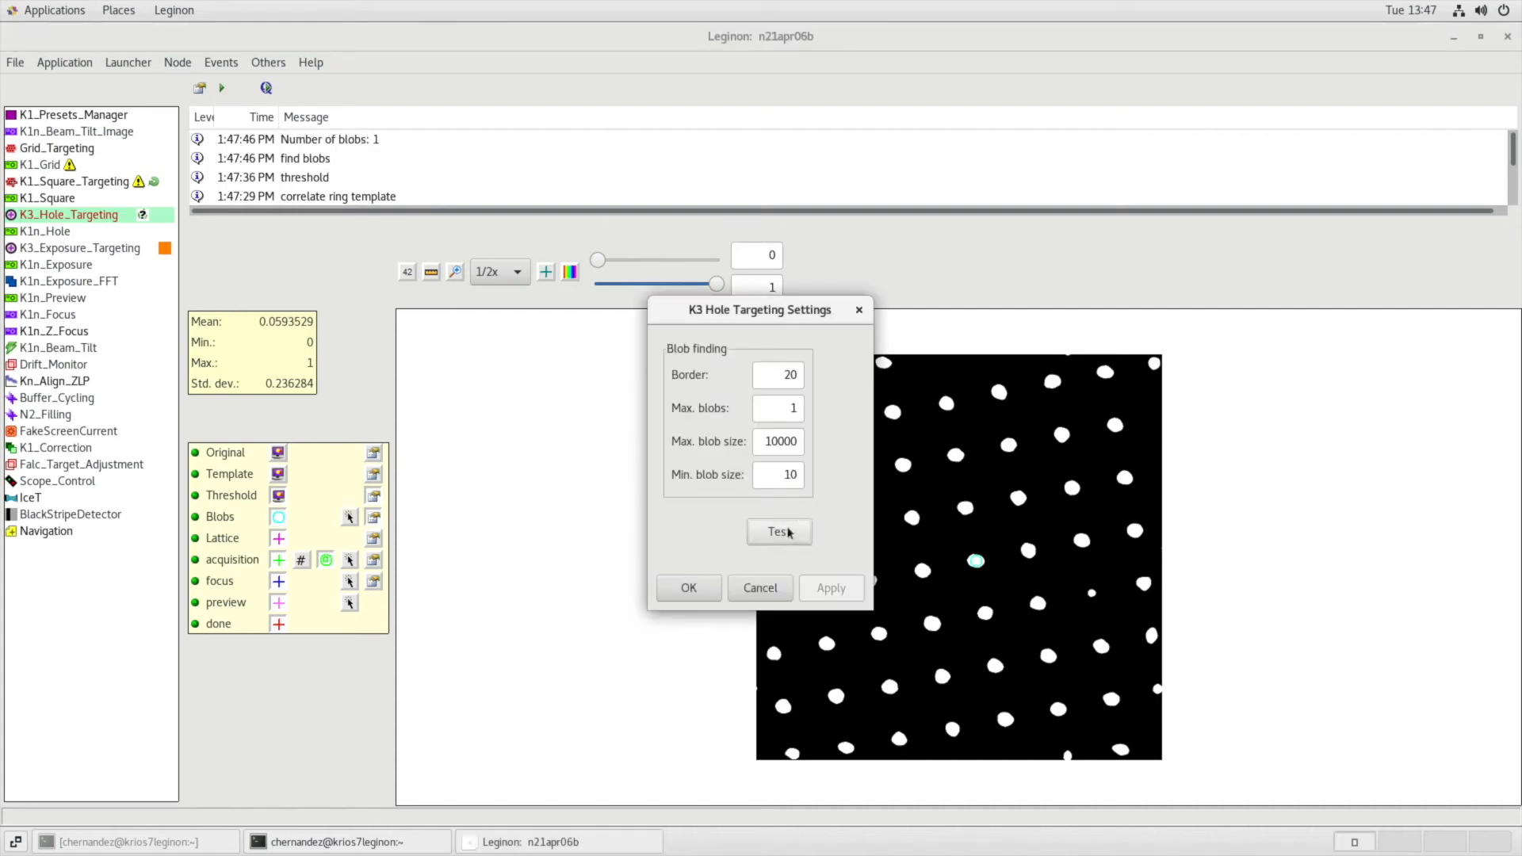
{"action": "left_click_drag", "start_coordinate": [670, 311], "coordinate": [462, 317]}
{"action": "left_click", "coordinate": [504, 589]}
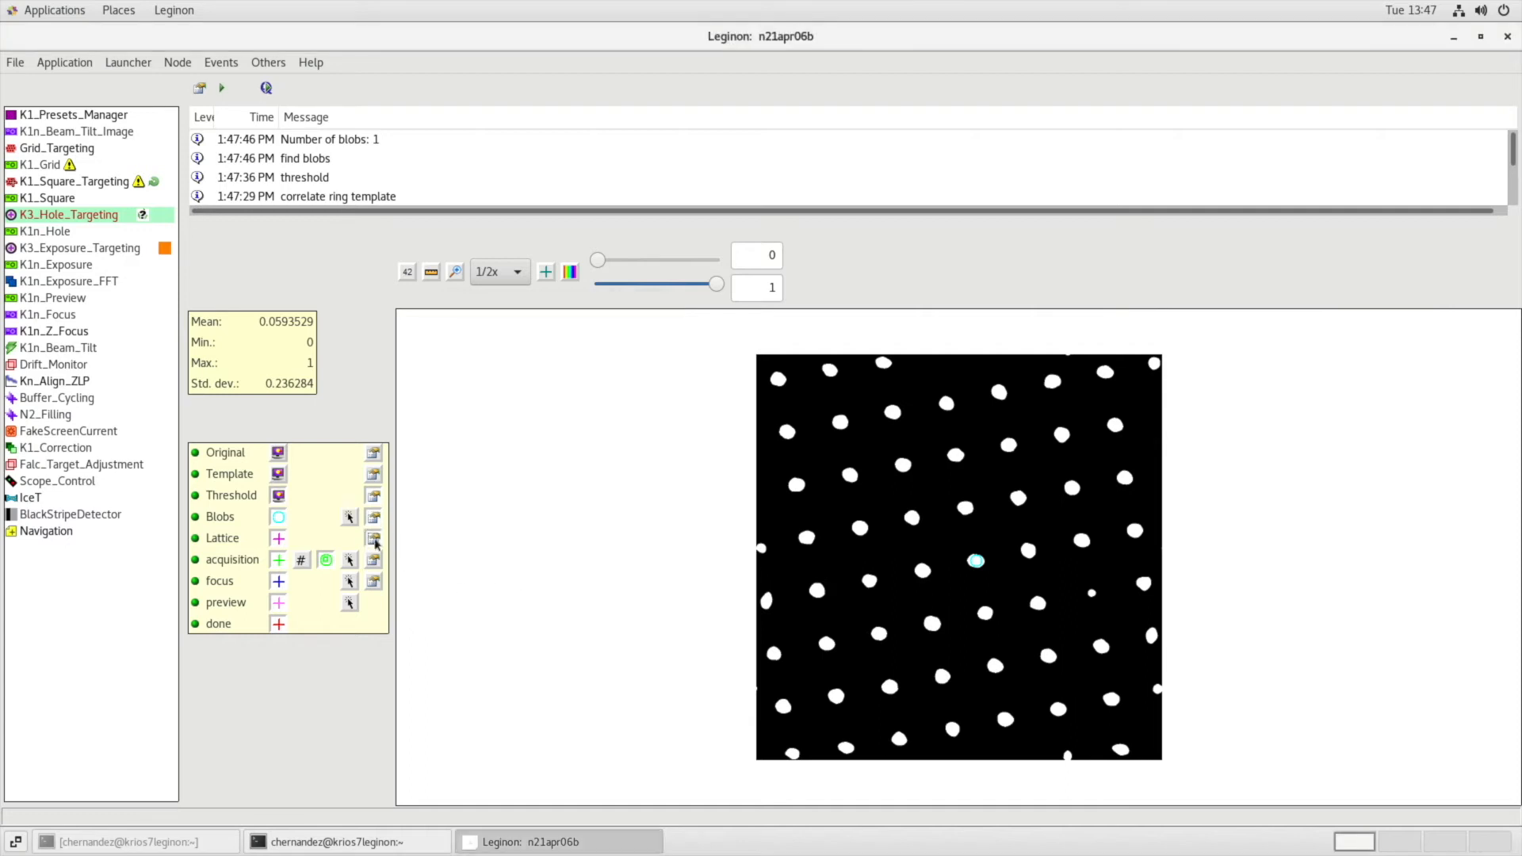
Test the lattice fitting on the detected blob and accept the lattice settings.
{"action": "left_click", "coordinate": [374, 540]}
{"action": "left_click_drag", "start_coordinate": [817, 276], "coordinate": [639, 310]}
{"action": "left_click", "coordinate": [696, 615]}
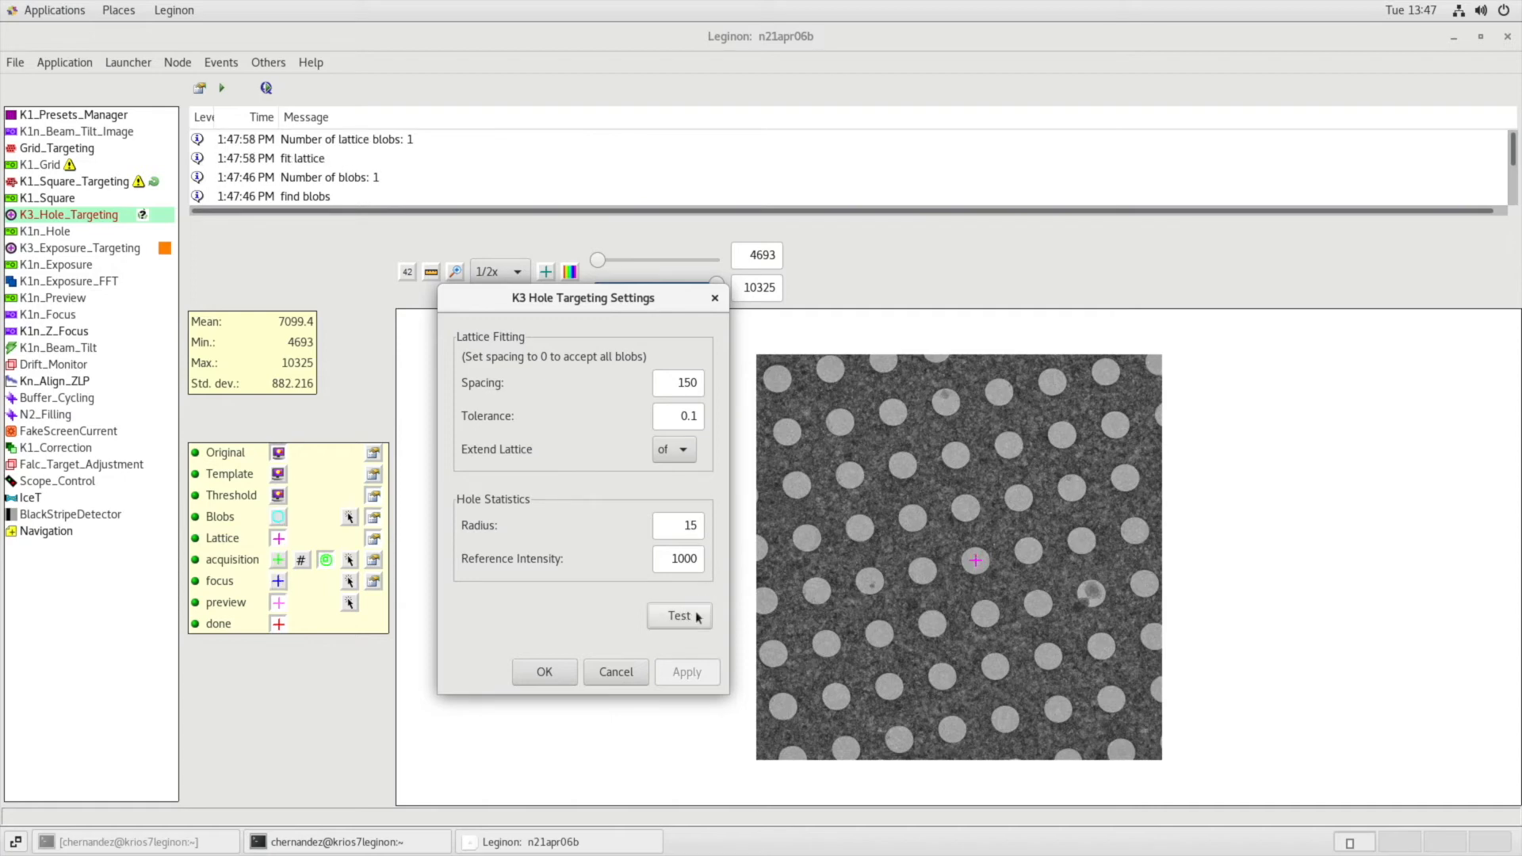
{"action": "left_click", "coordinate": [554, 674]}
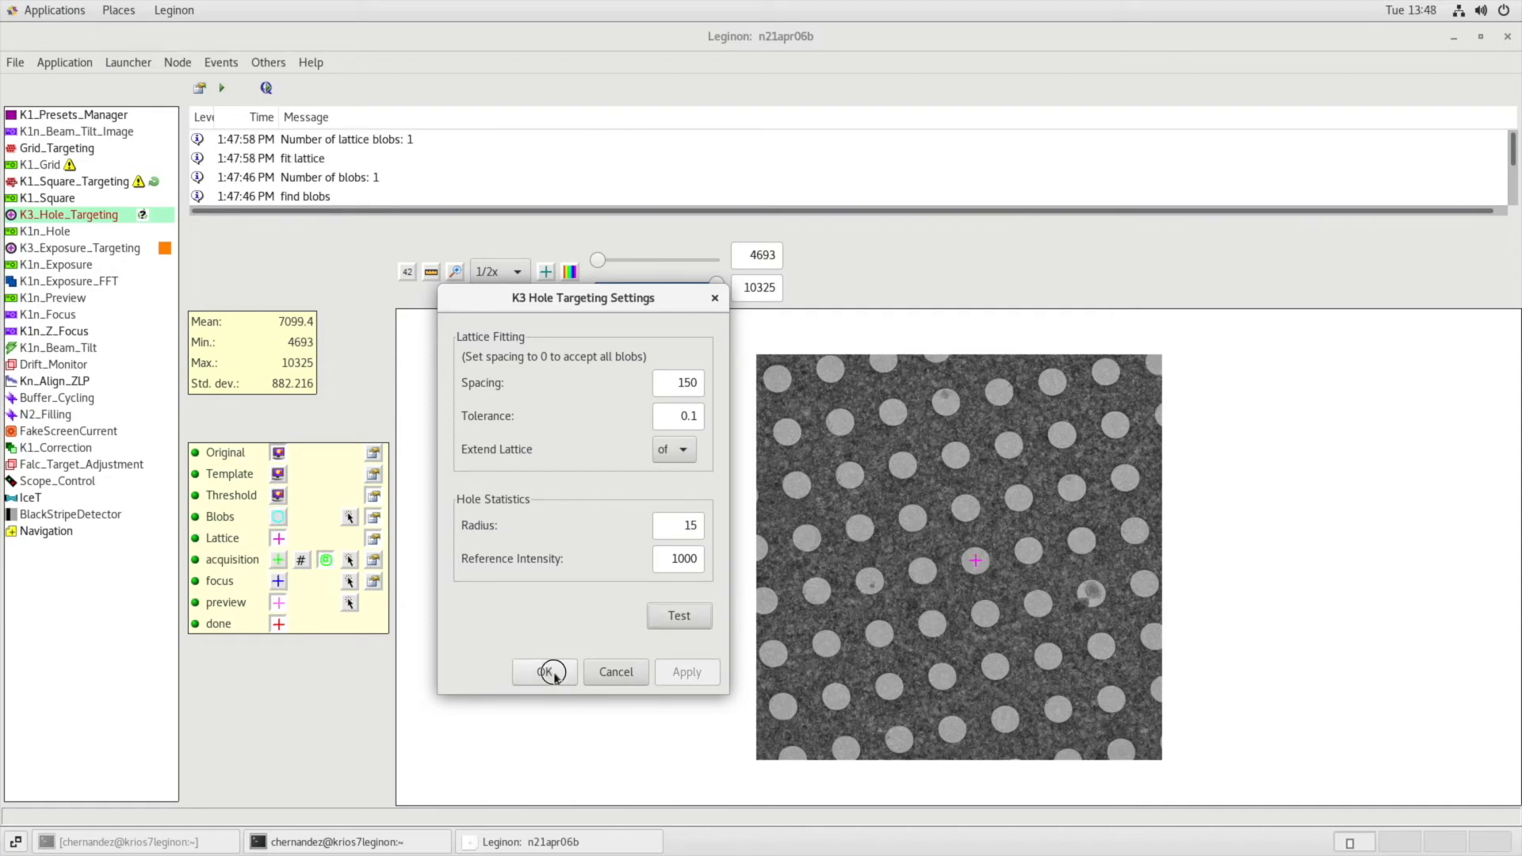
Check the lattice point's intensity and thickness statistics, and test targeting with the focus and acquisition target templates.
{"action": "left_click", "coordinate": [374, 557]}
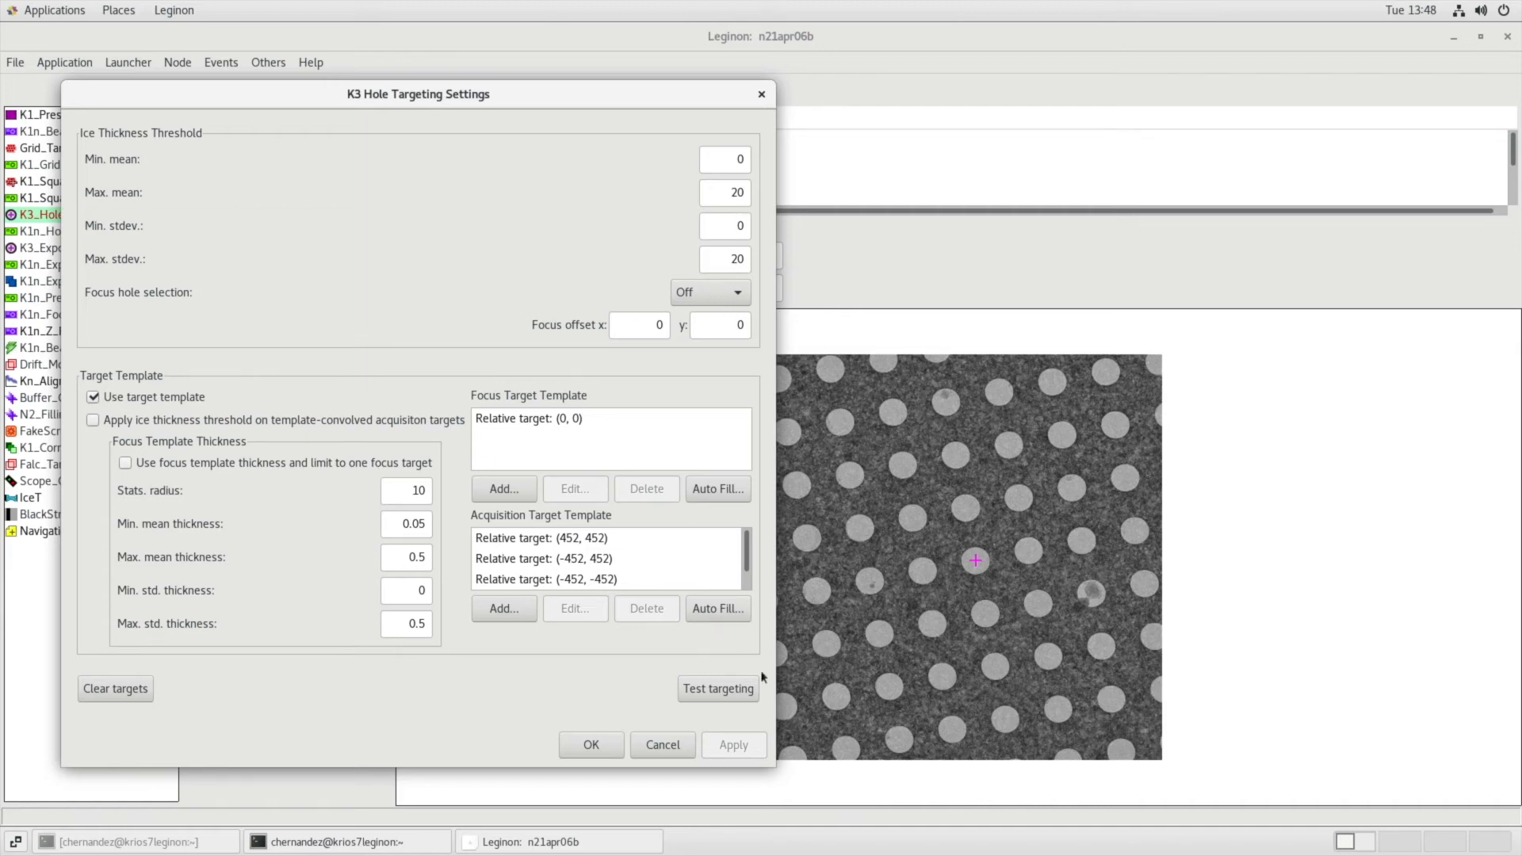
{"action": "mouse_move", "coordinate": [975, 560]}
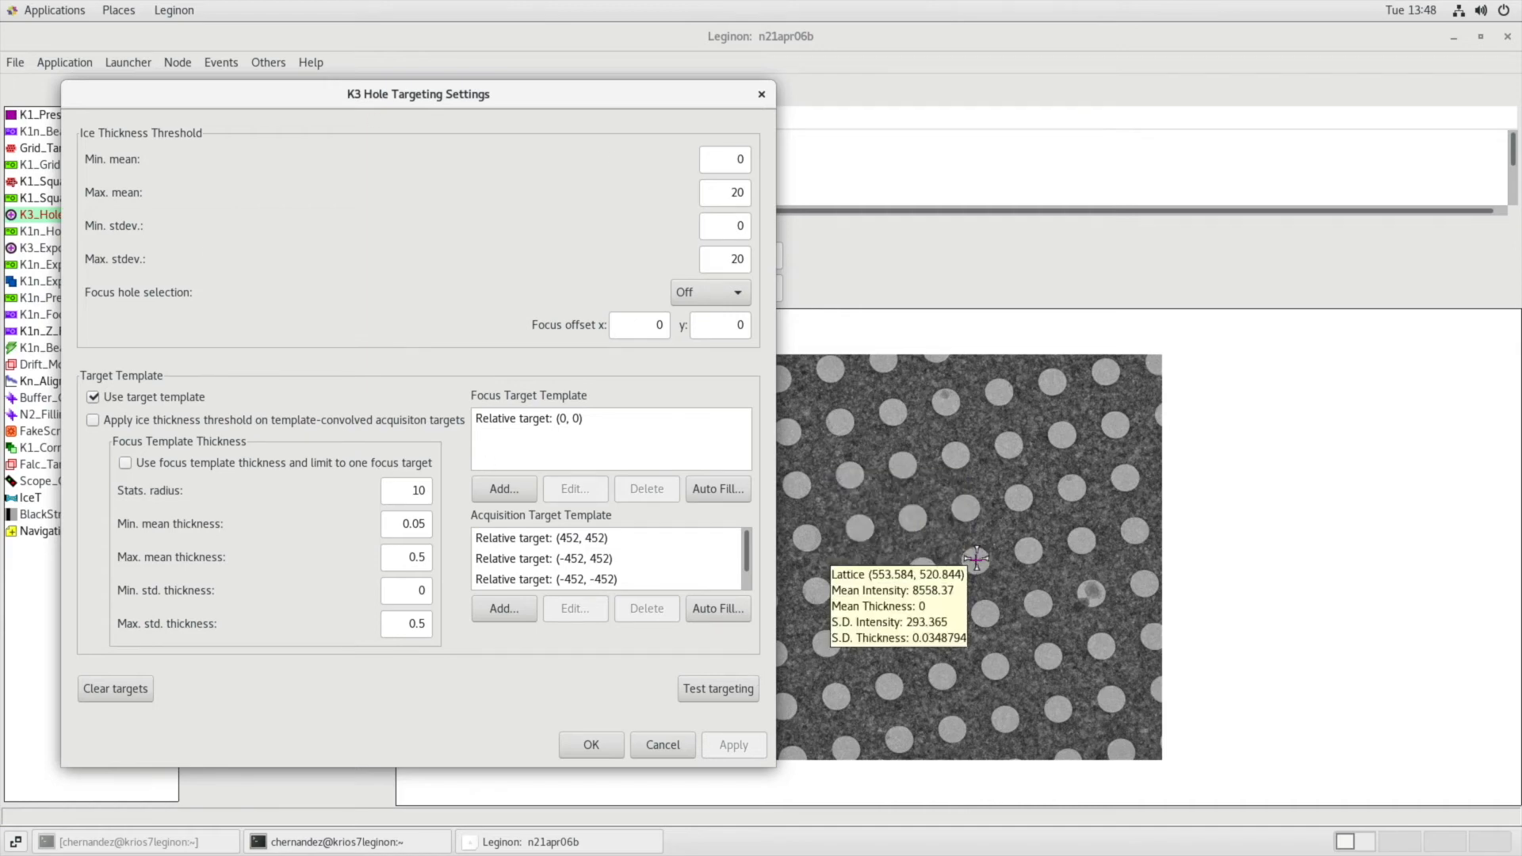
{"action": "left_click", "coordinate": [698, 691]}
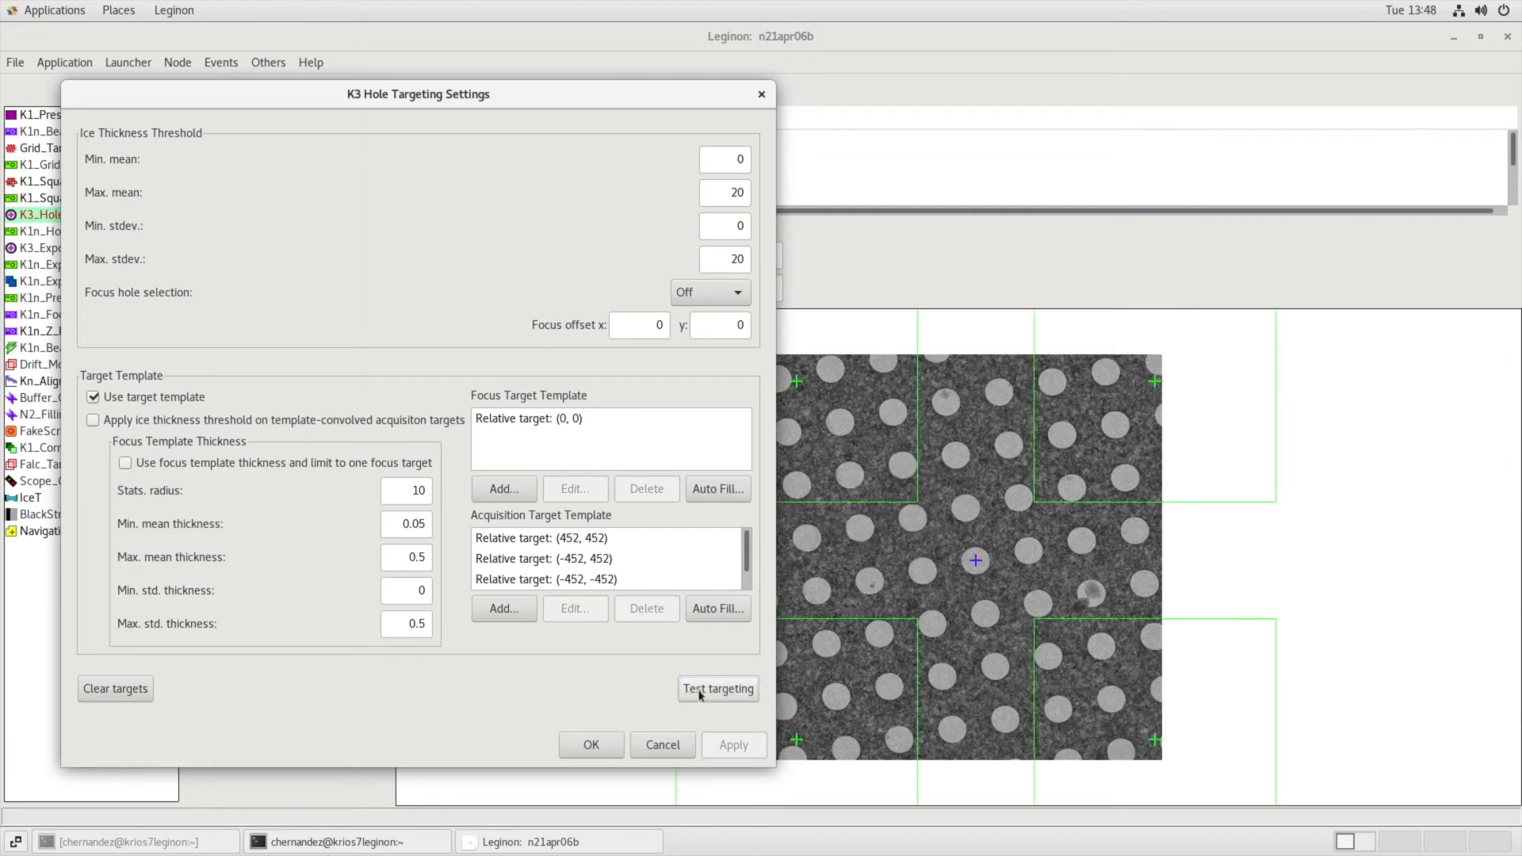
Close the hole targeting settings and measure the distance from the central focus target to the desired acquisition position.
{"action": "left_click", "coordinate": [1054, 484]}
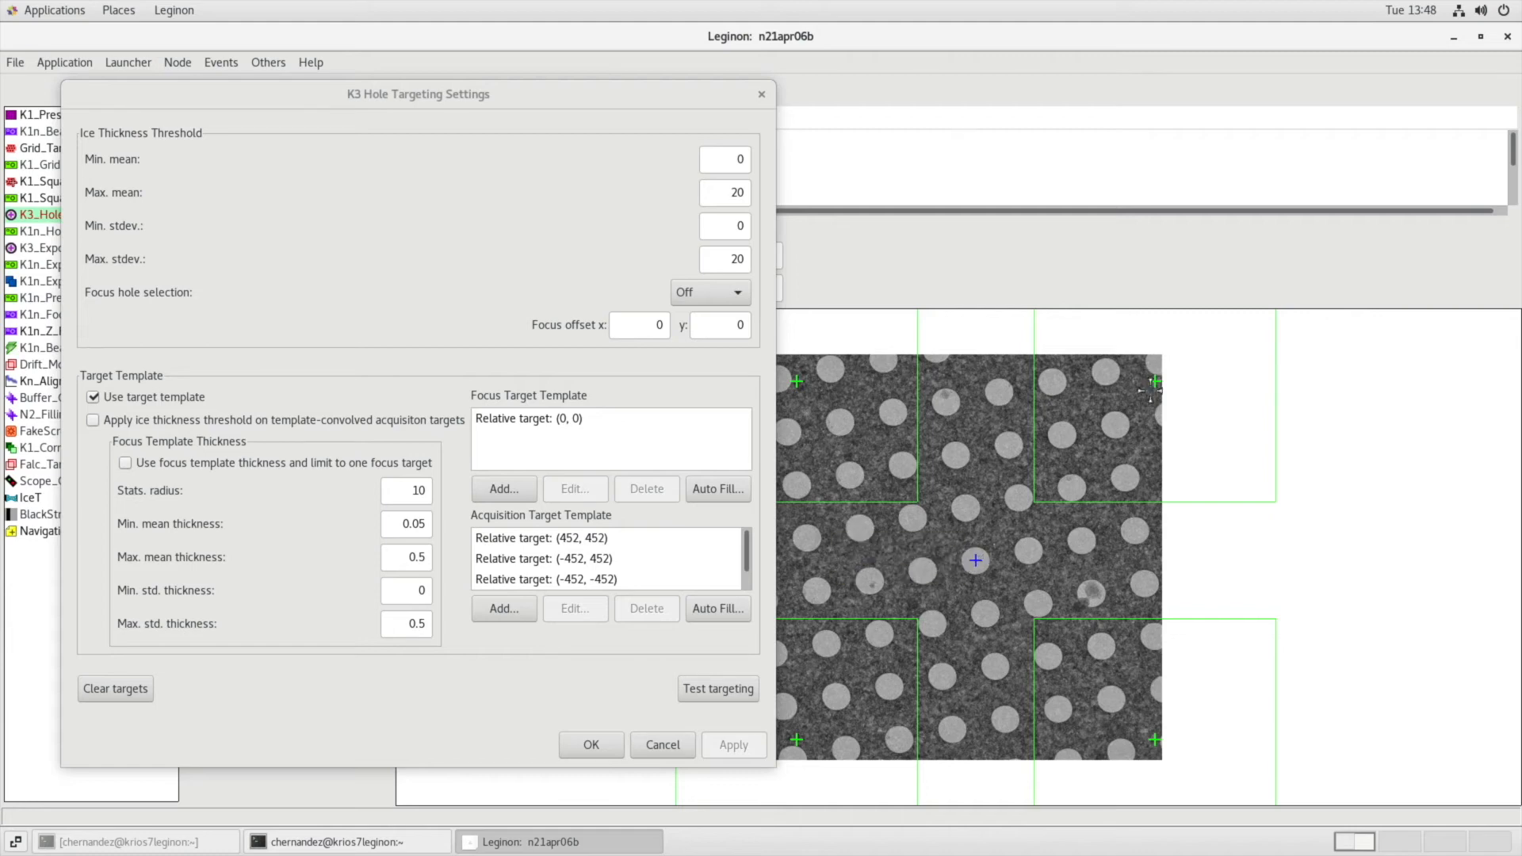
{"action": "left_click", "coordinate": [591, 744]}
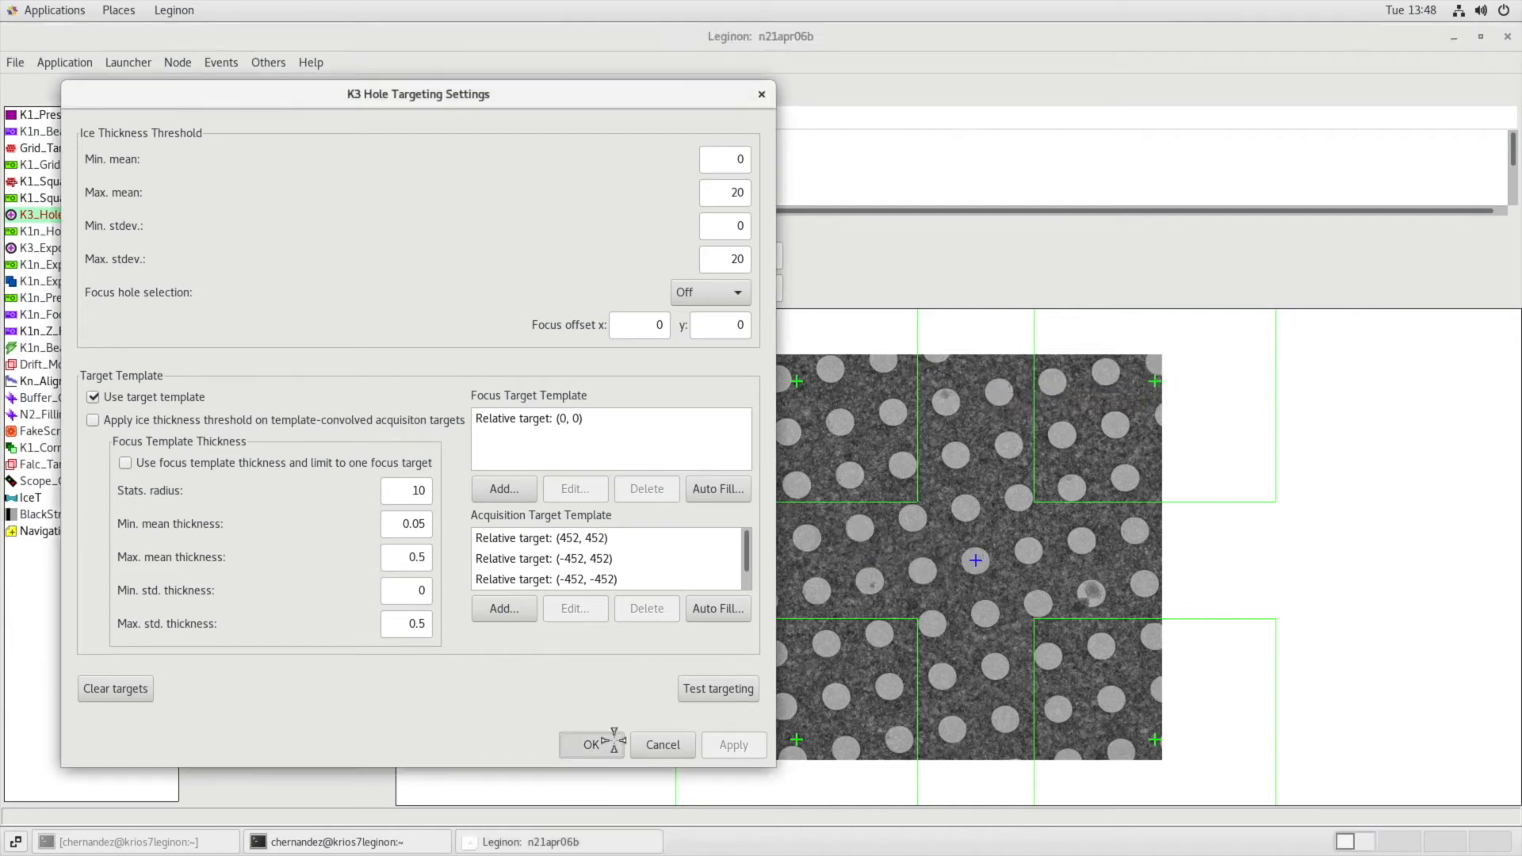
{"action": "left_click", "coordinate": [435, 277]}
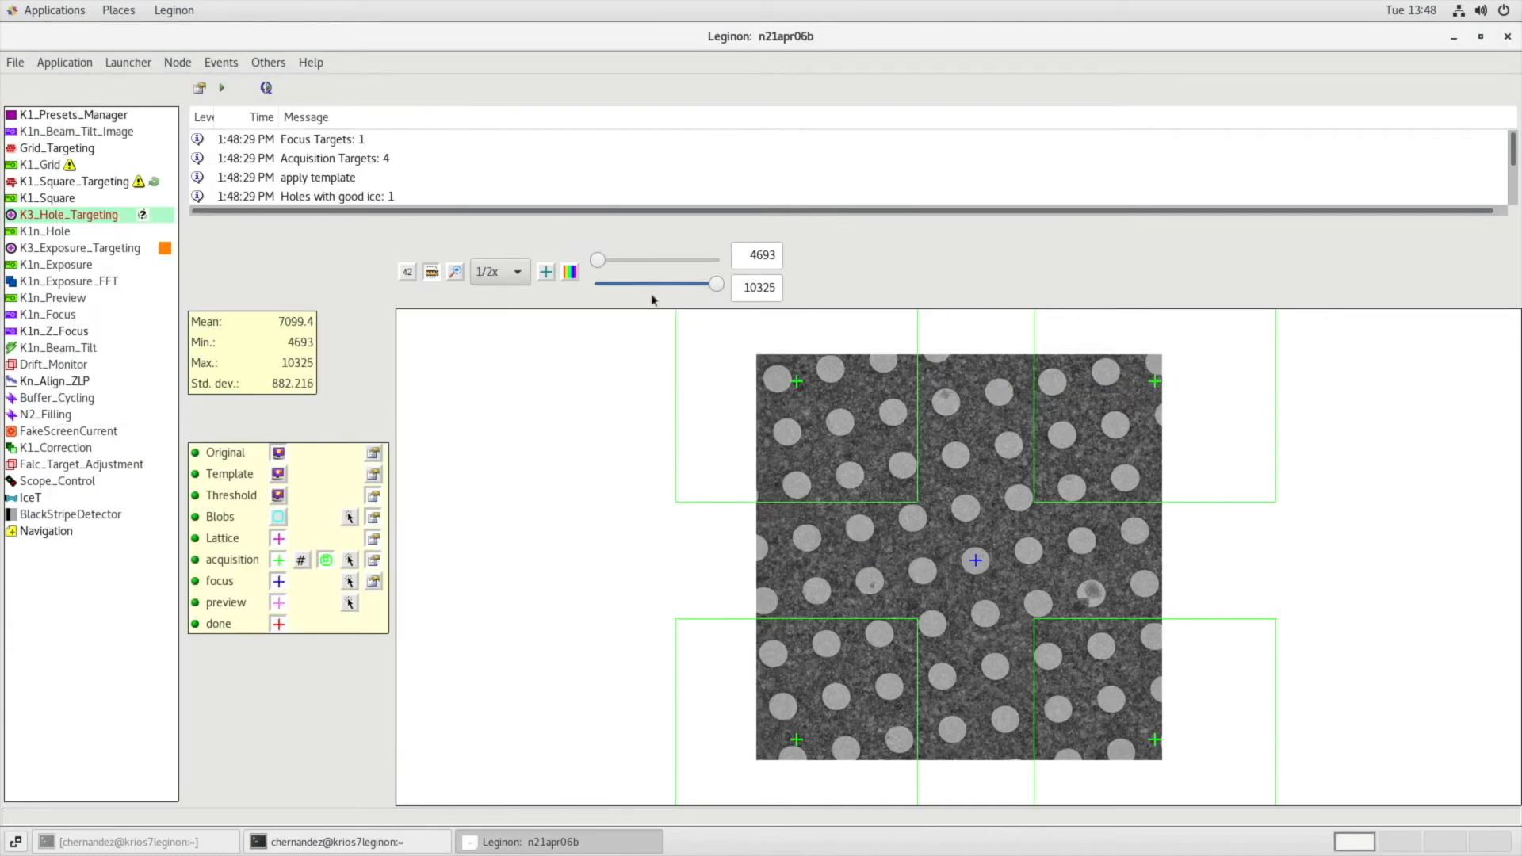
{"action": "left_click", "coordinate": [974, 561]}
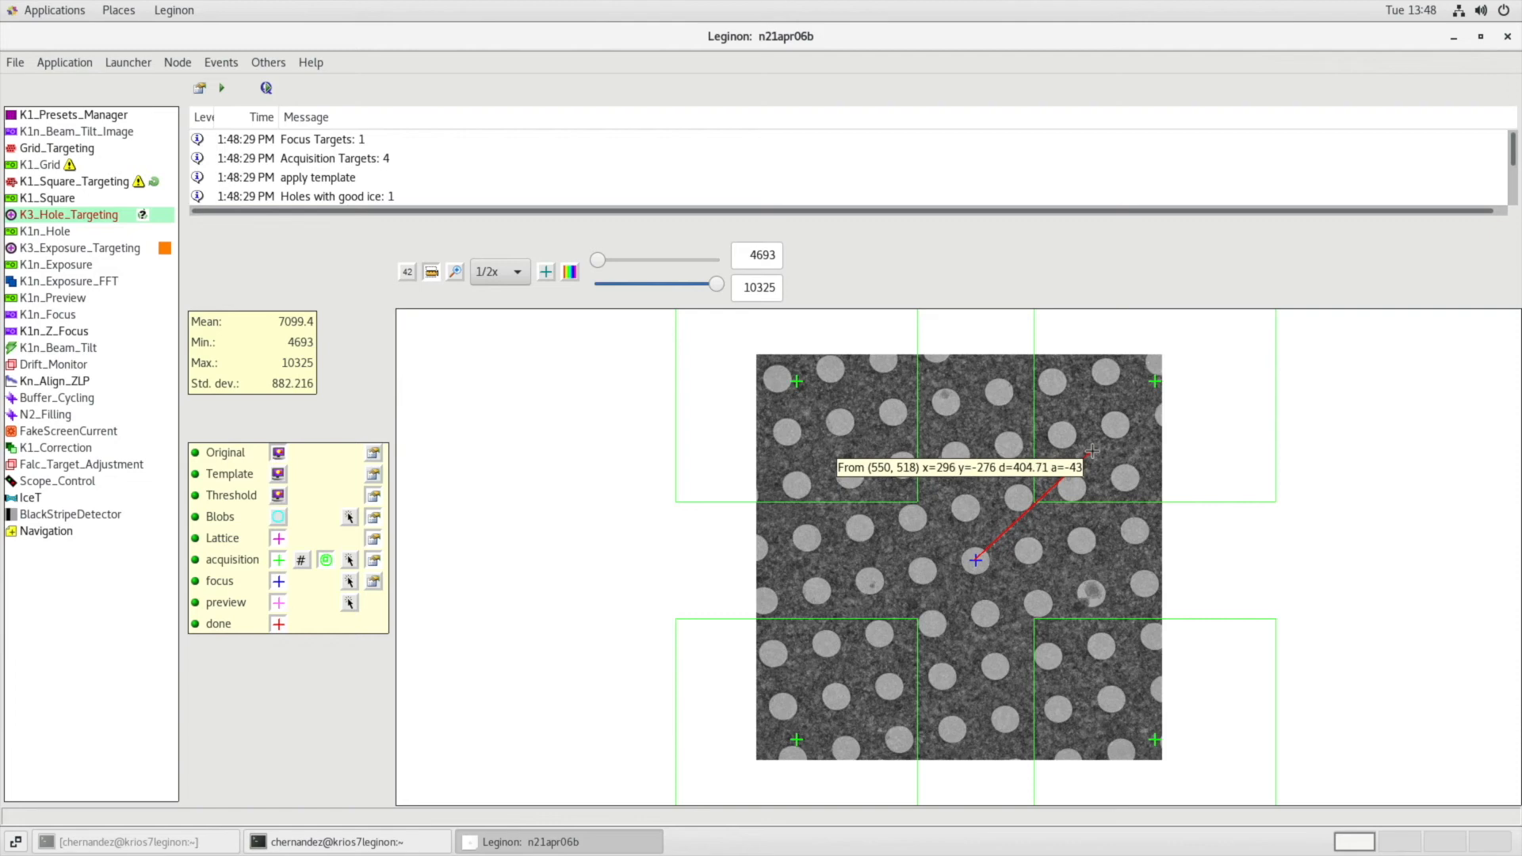
Delete all four relative targets from the acquisition target template of the hole targeting settings.
{"action": "left_click", "coordinate": [373, 559]}
{"action": "left_click", "coordinate": [939, 587]}
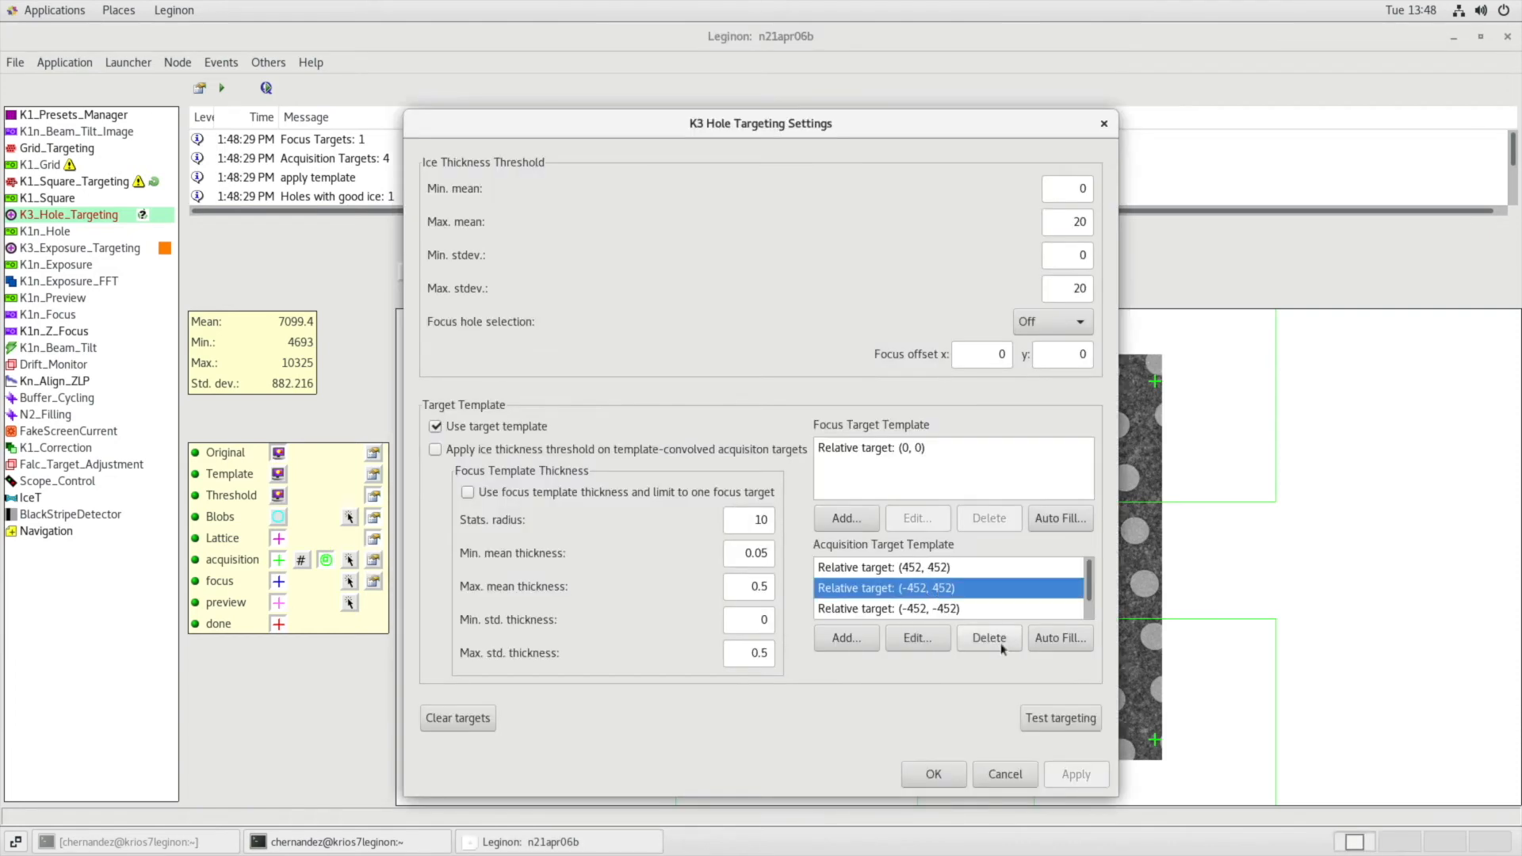
{"action": "left_click", "coordinate": [989, 637]}
{"action": "left_click", "coordinate": [990, 568]}
{"action": "left_click", "coordinate": [989, 637]}
{"action": "left_click", "coordinate": [987, 587]}
{"action": "left_click", "coordinate": [989, 637]}
{"action": "left_click", "coordinate": [987, 567]}
{"action": "left_click", "coordinate": [989, 637]}
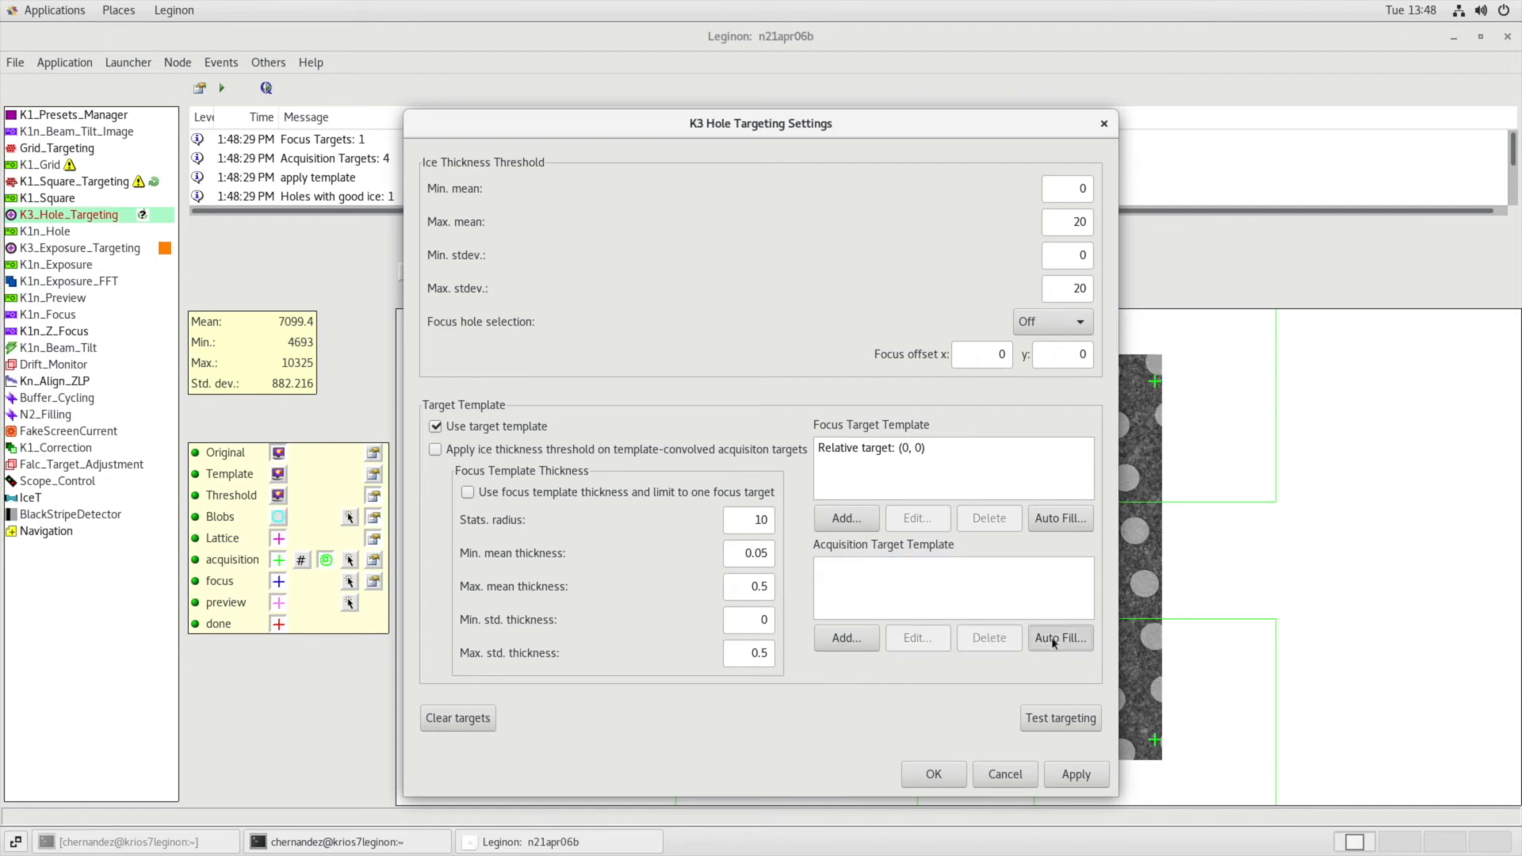
Auto-fill the acquisition target template with 4 targets at a radius of 410 pixels, placed diagonally around the focus target.
{"action": "left_click", "coordinate": [1060, 637]}
{"action": "double_click", "coordinate": [824, 405]}
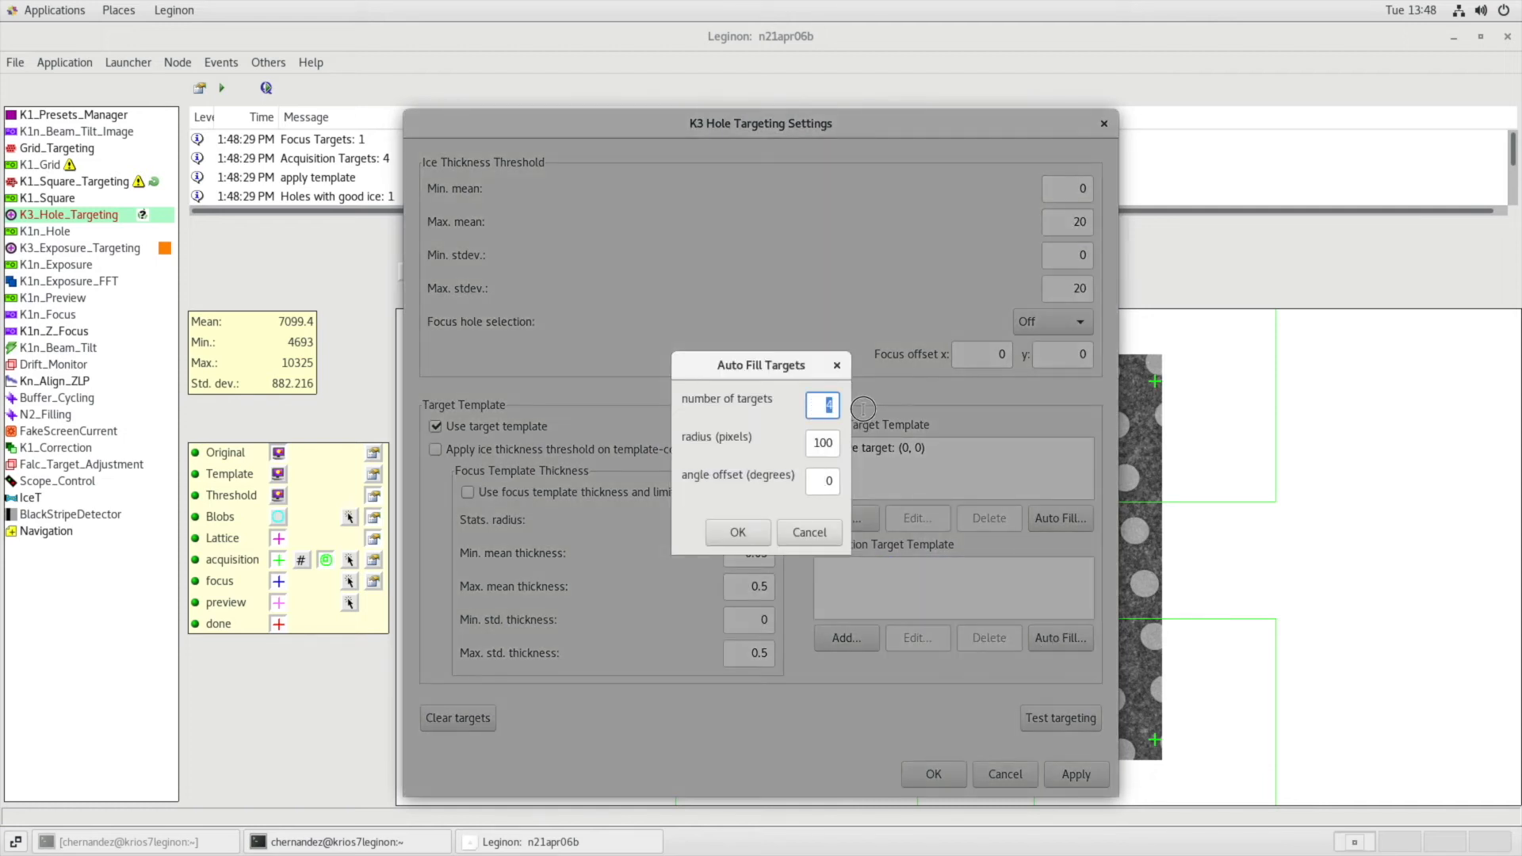
{"action": "double_click", "coordinate": [810, 442]}
{"action": "type", "text": "4"}
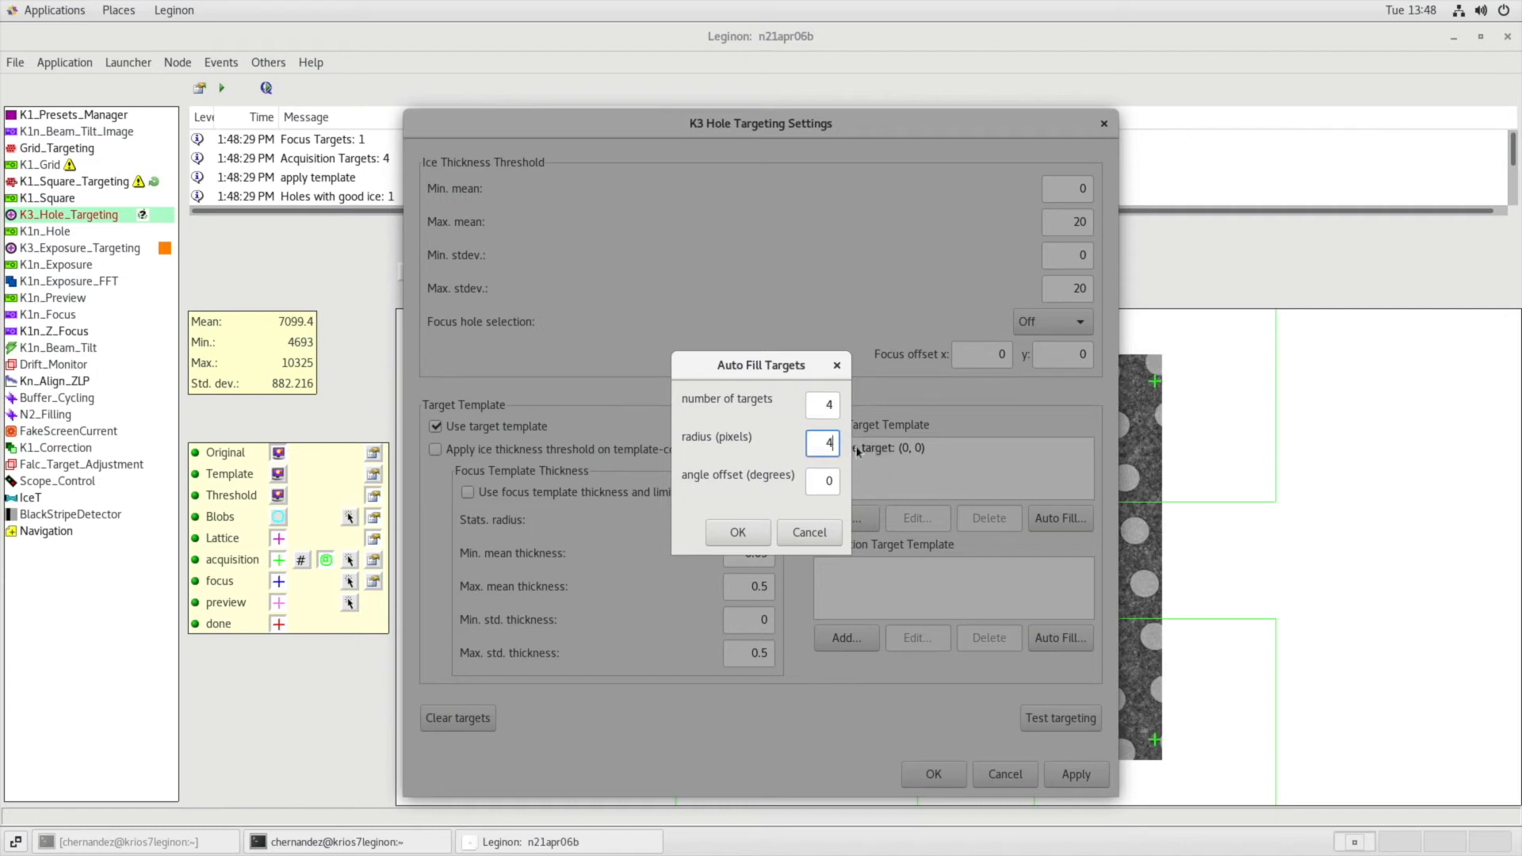
{"action": "double_click", "coordinate": [829, 479]}
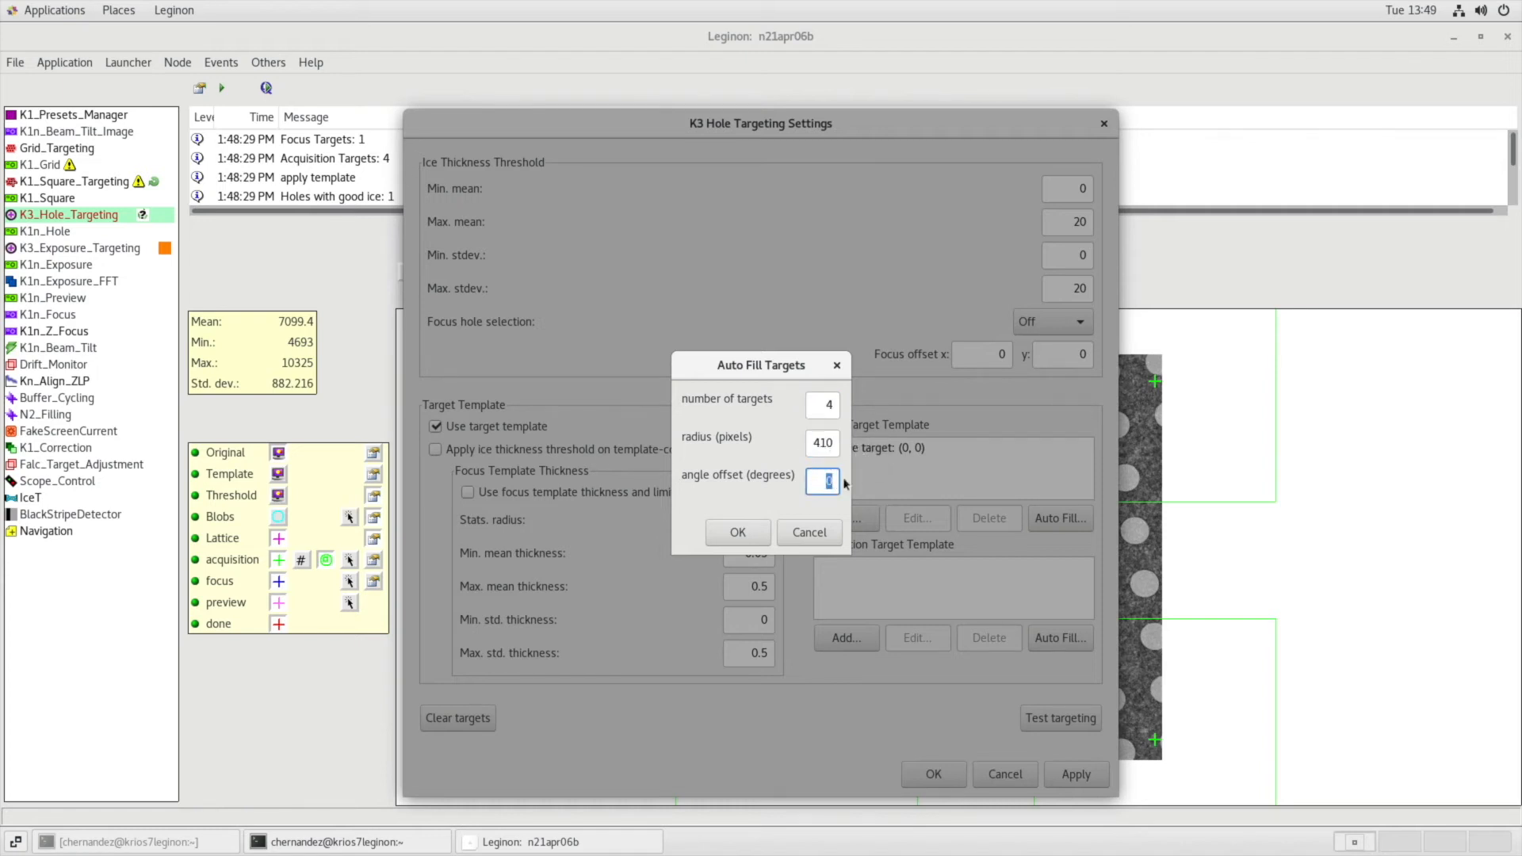
{"action": "left_click", "coordinate": [739, 532]}
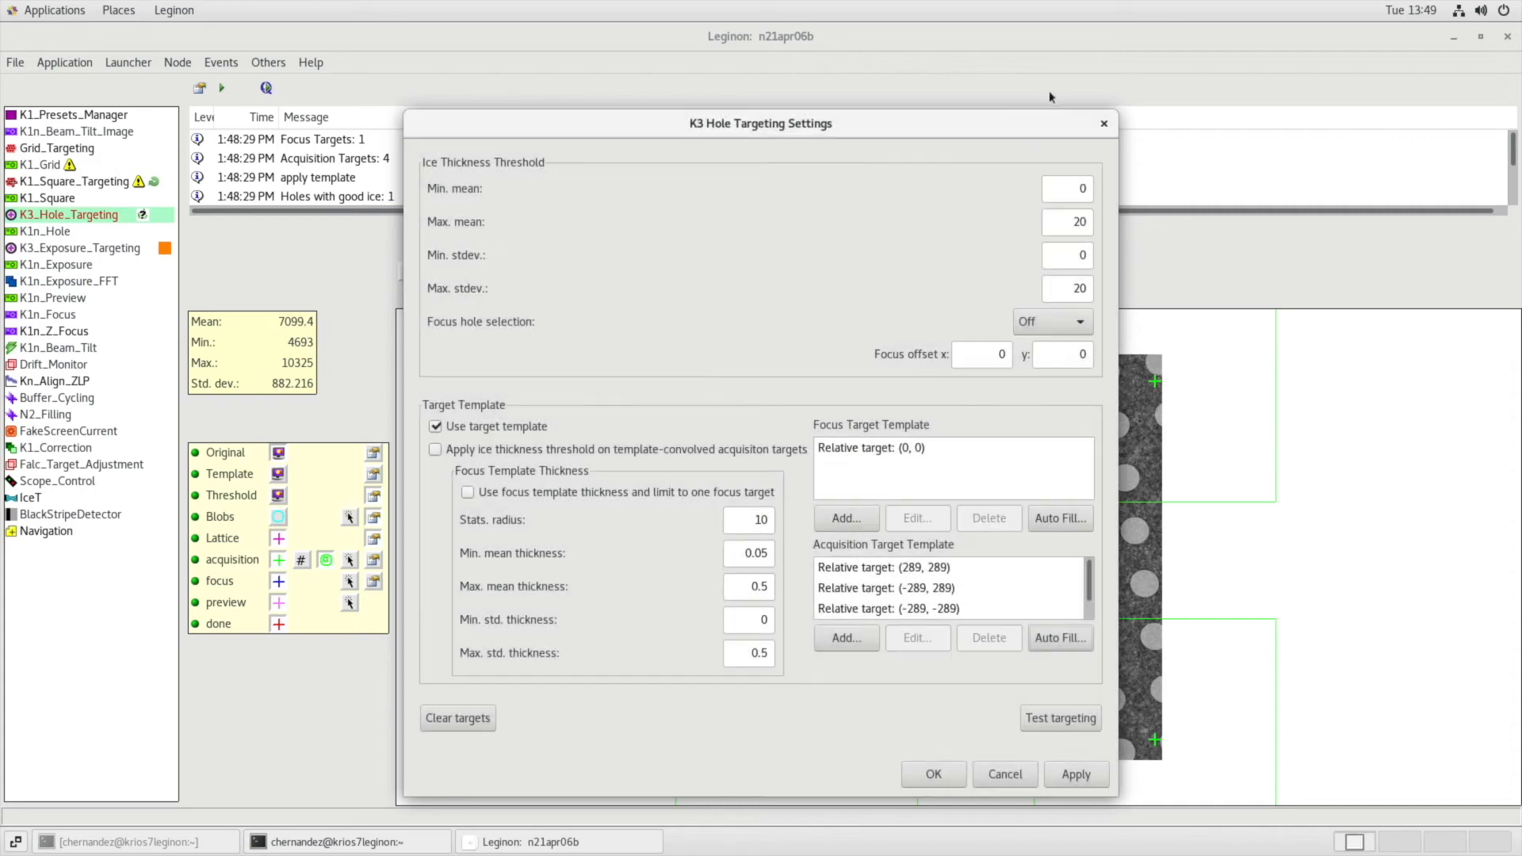
Test and accept the new acquisition target template, and submit the hole targets of this image.
{"action": "left_click_drag", "start_coordinate": [1032, 130], "coordinate": [689, 52]}
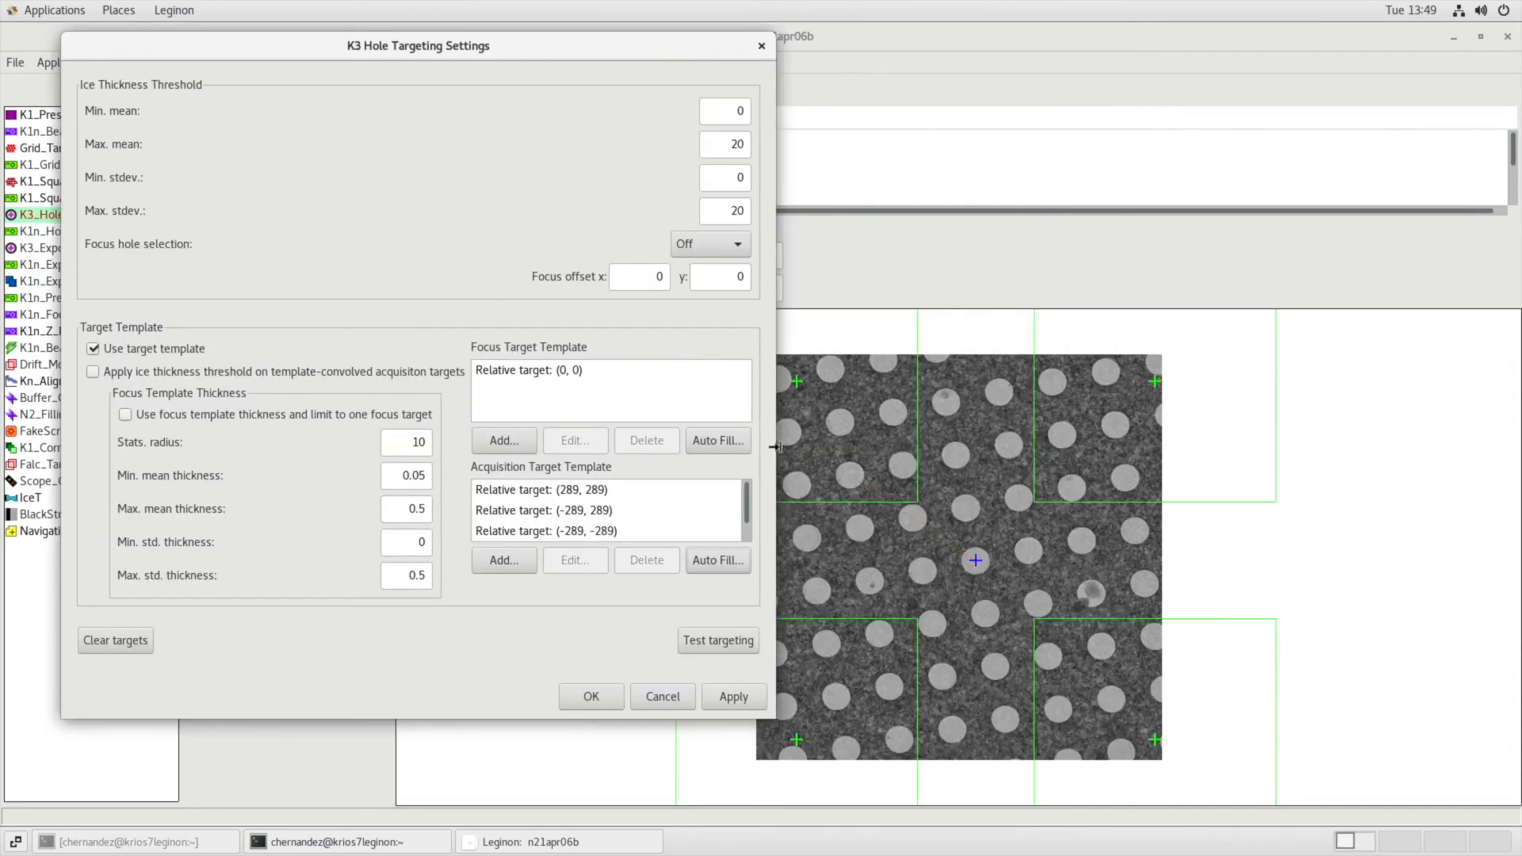
{"action": "left_click", "coordinate": [706, 635]}
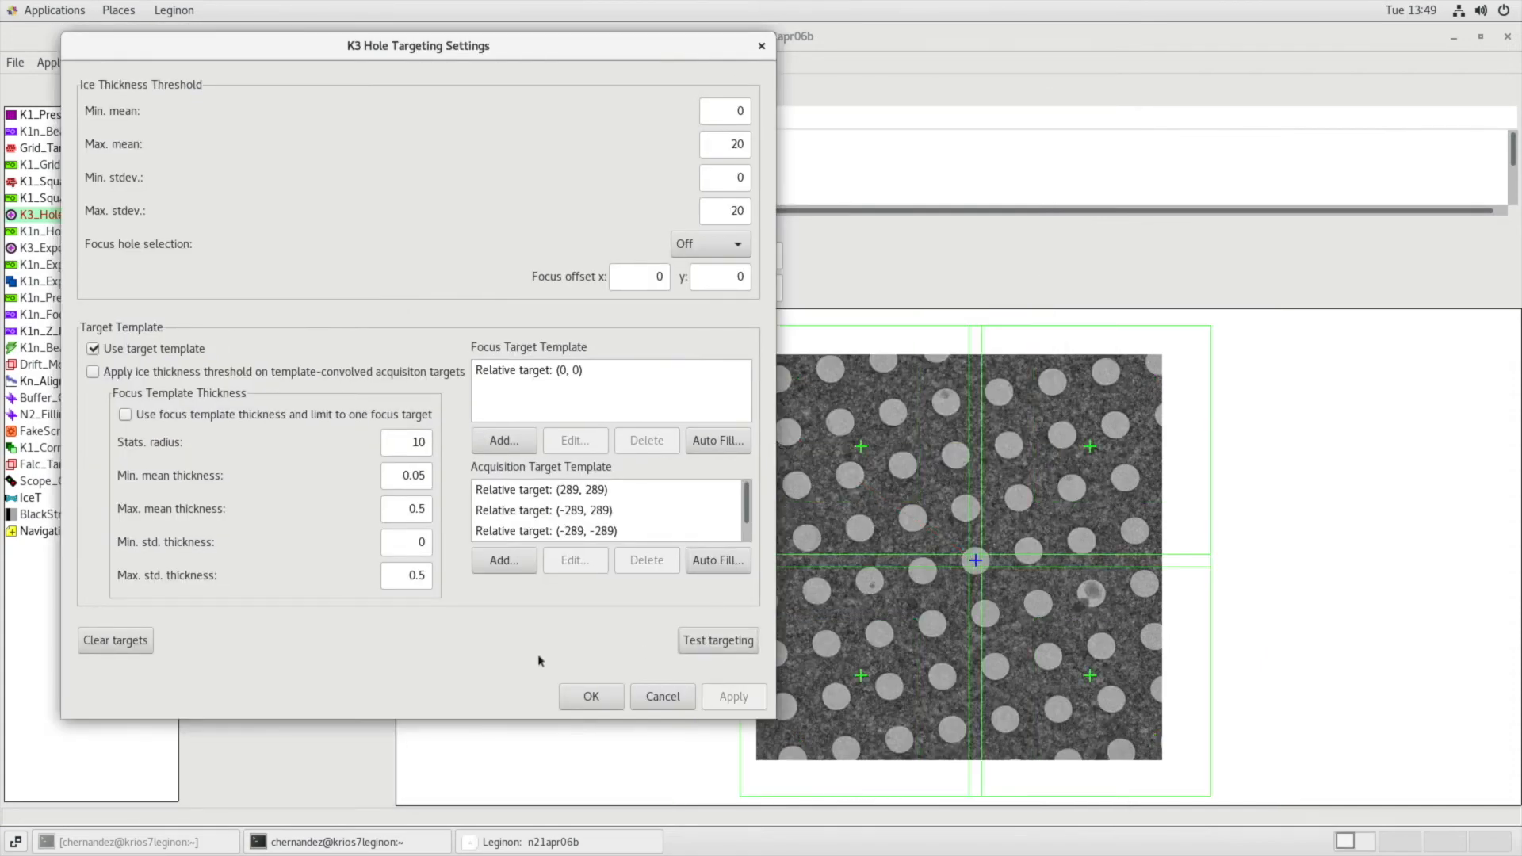
{"action": "left_click", "coordinate": [592, 697]}
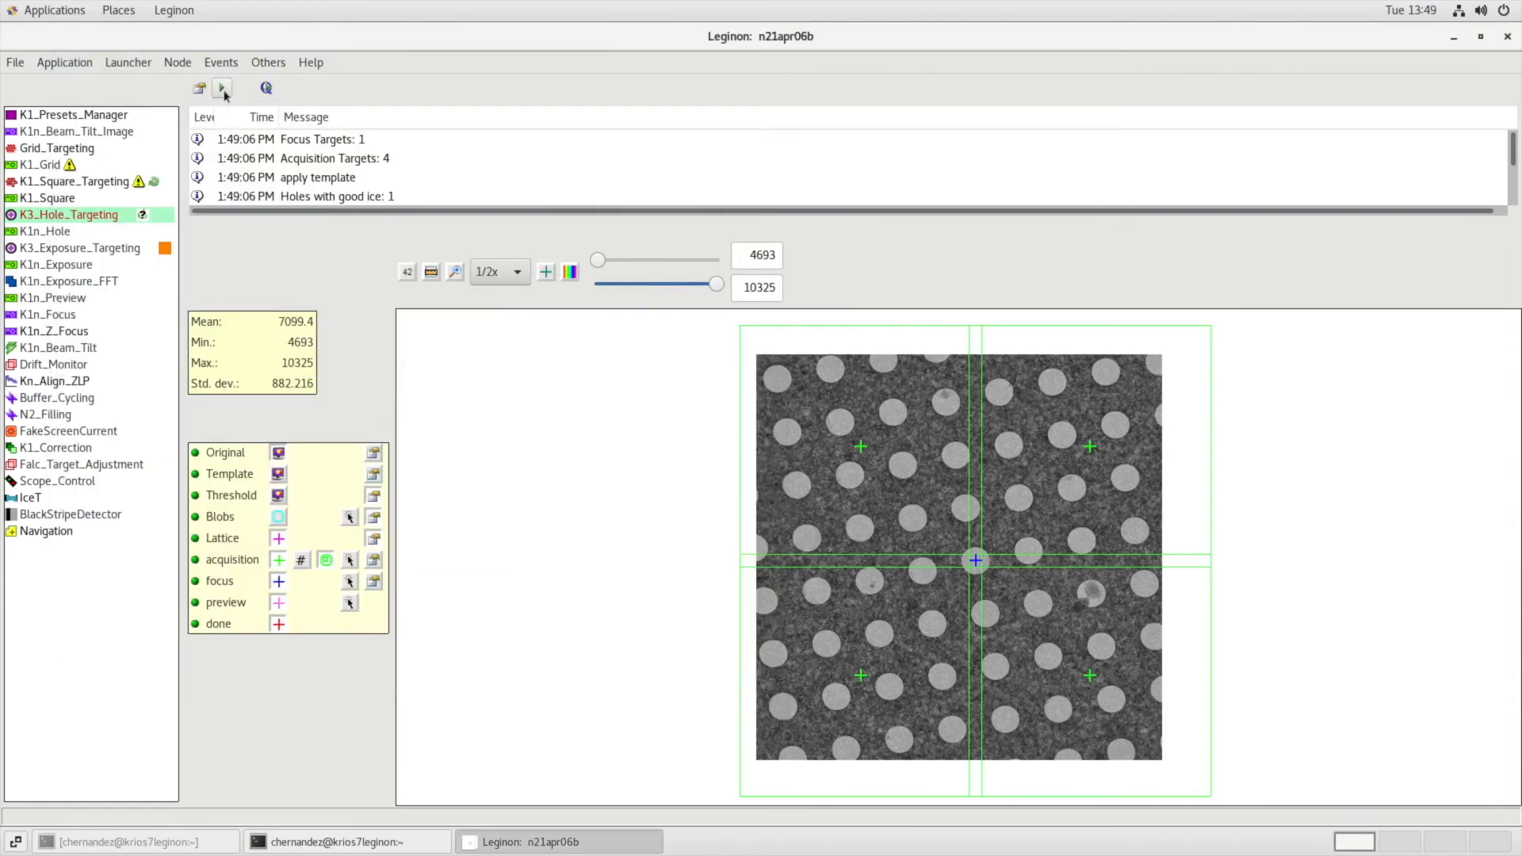
{"action": "left_click", "coordinate": [223, 92]}
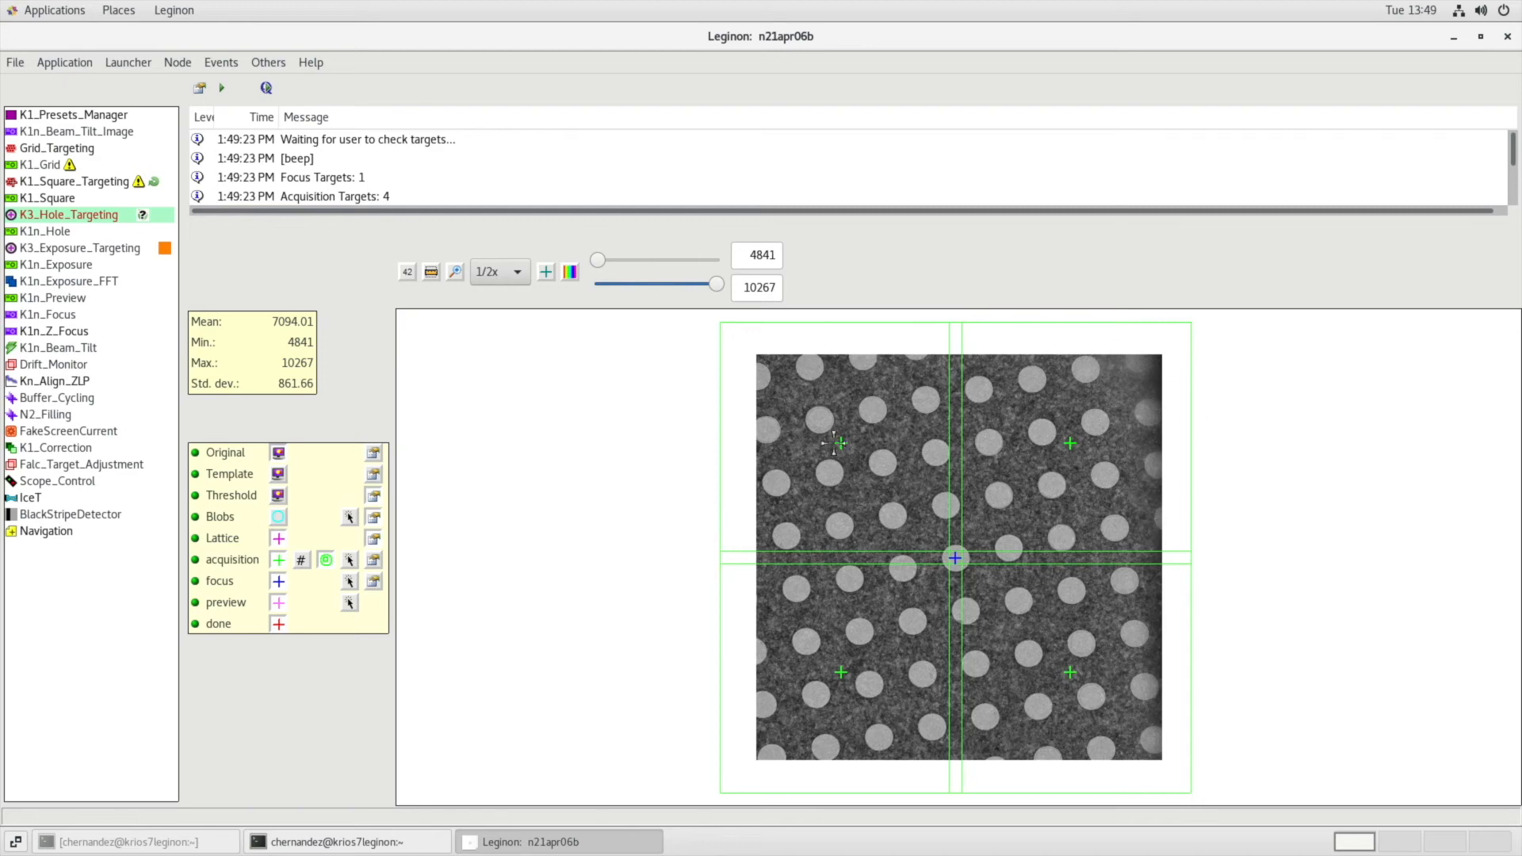
Apply the ice thickness threshold to template-convolved acquisition targets, and submit the current image's hole targets.
{"action": "left_click", "coordinate": [374, 560]}
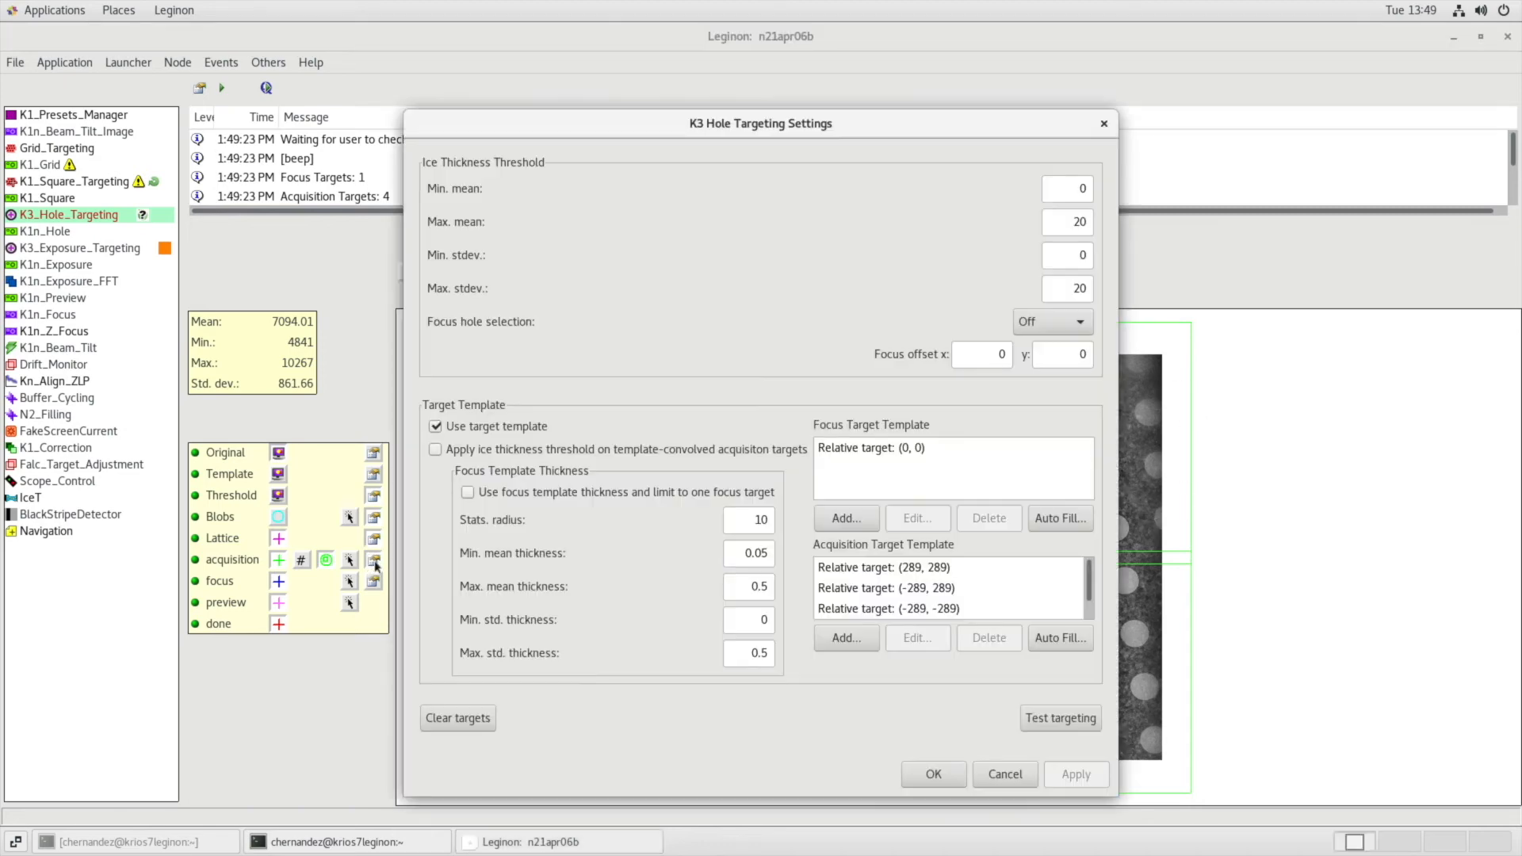
{"action": "left_click", "coordinate": [559, 449]}
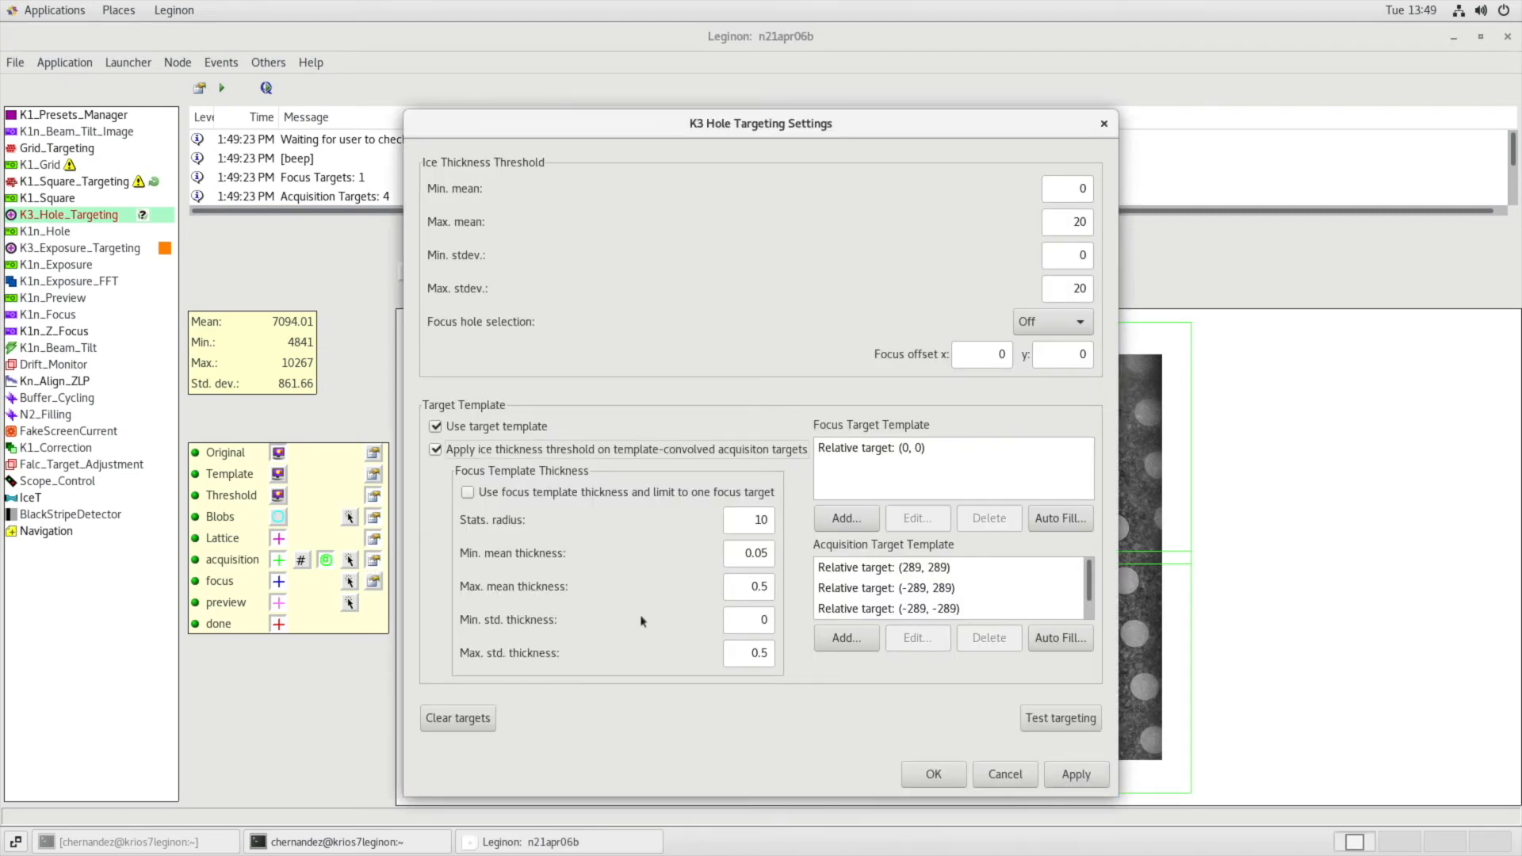
{"action": "left_click", "coordinate": [924, 774]}
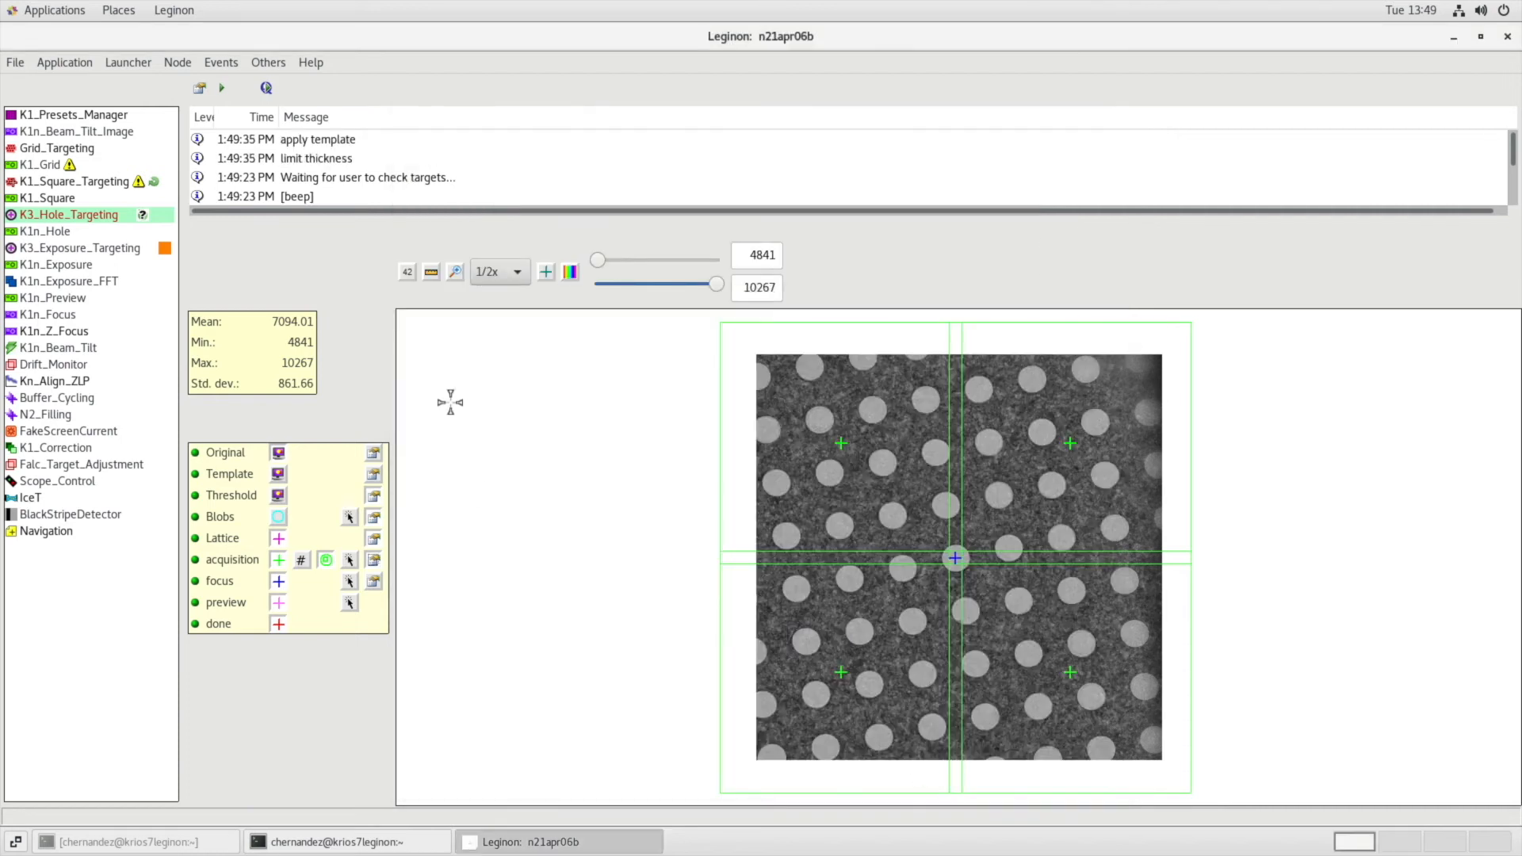
{"action": "left_click", "coordinate": [223, 88]}
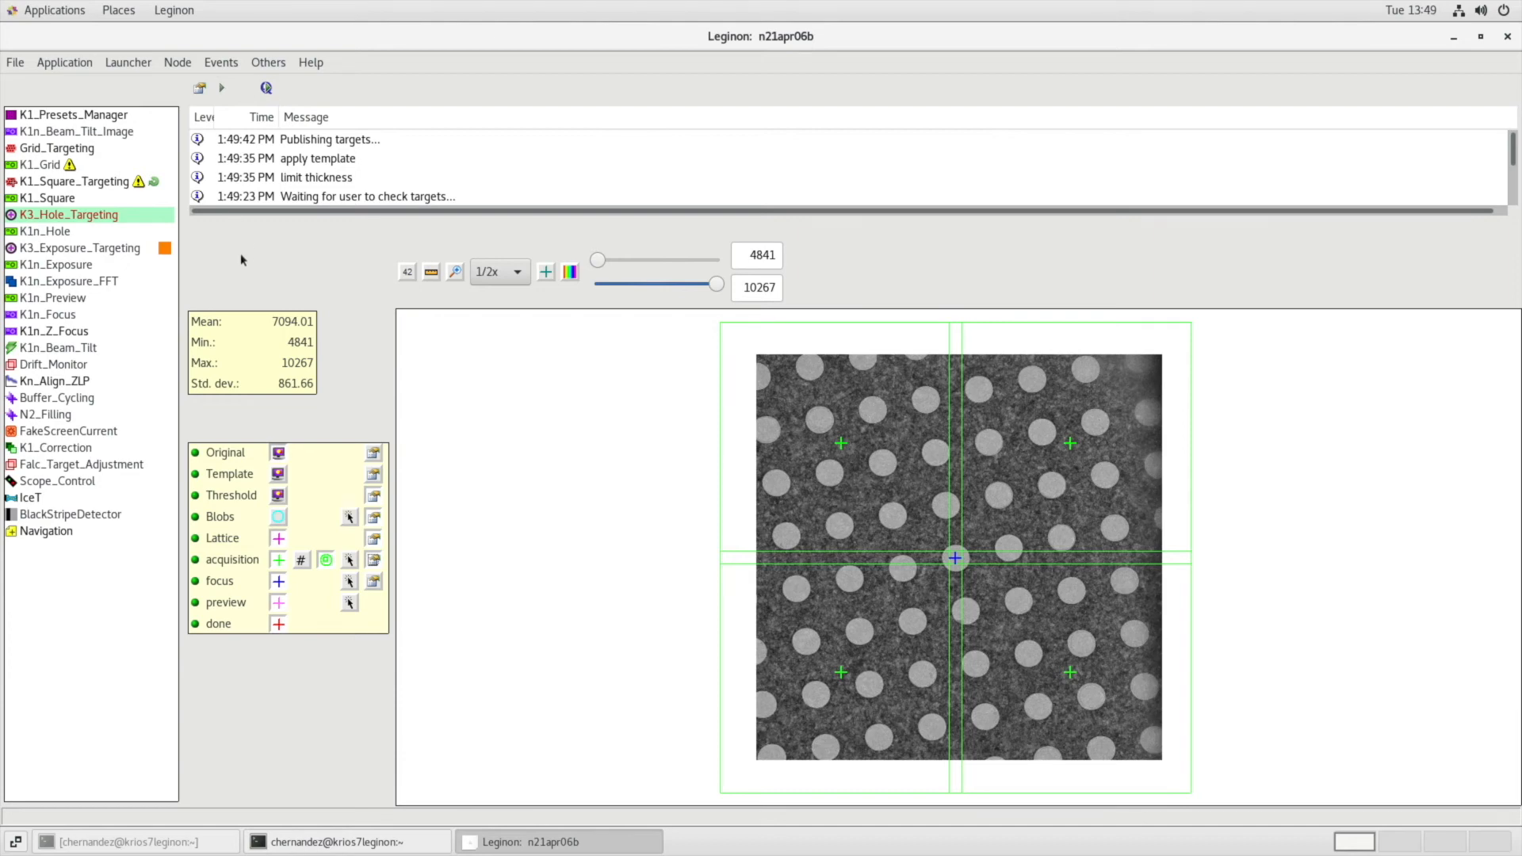
Submit the queued hole targets and open the K1n_Z_Focus node to follow the focusing.
{"action": "left_click", "coordinate": [267, 89]}
{"action": "left_click", "coordinate": [111, 328]}
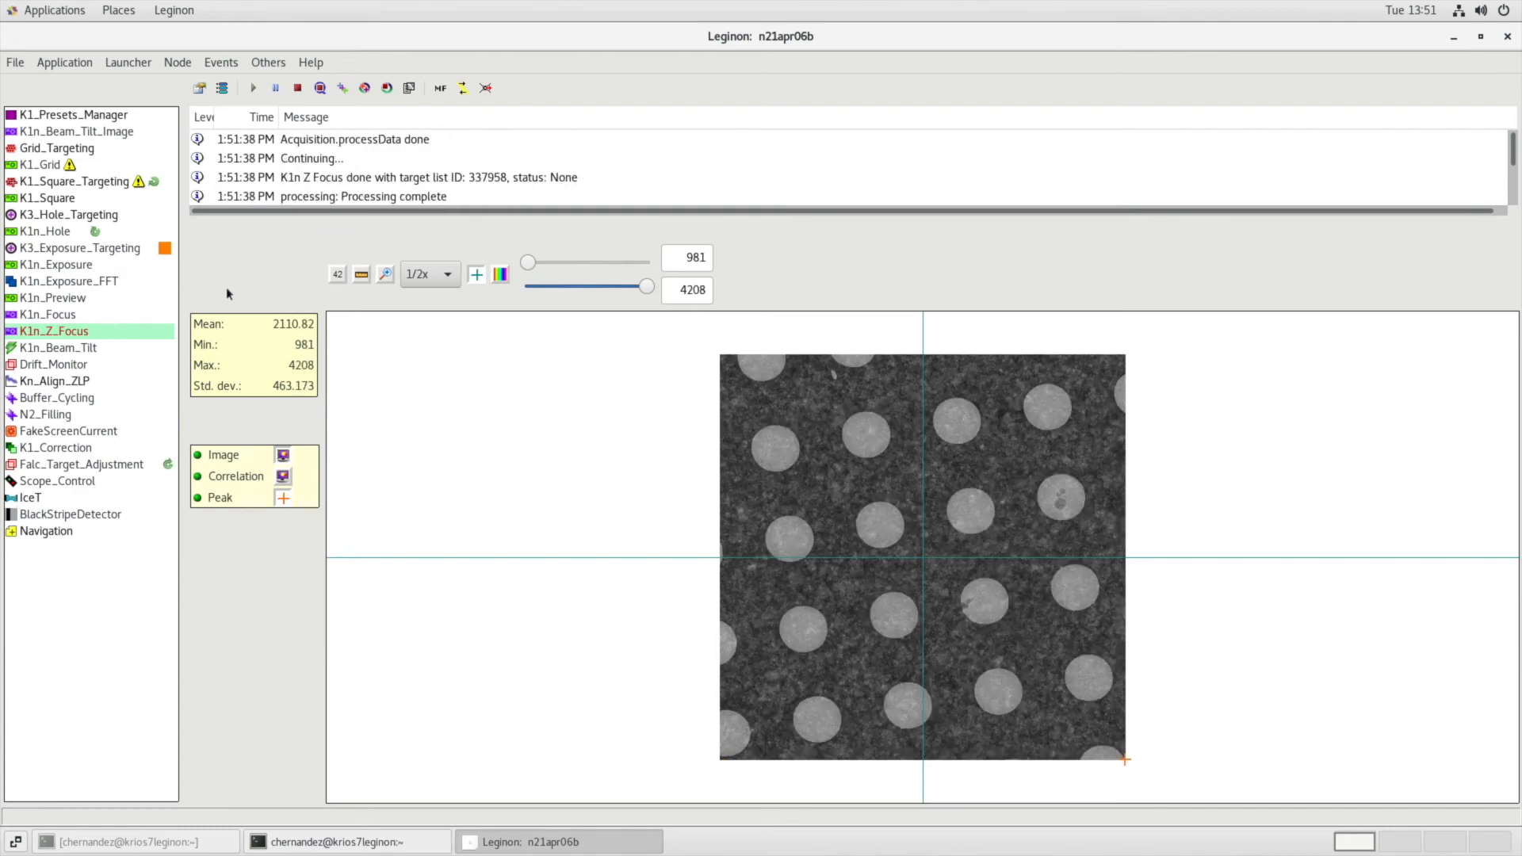
Show the whole K3_Exposure_Targeting image at 1/2x and measure the diameter of a hole near its centre.
{"action": "left_click", "coordinate": [108, 248]}
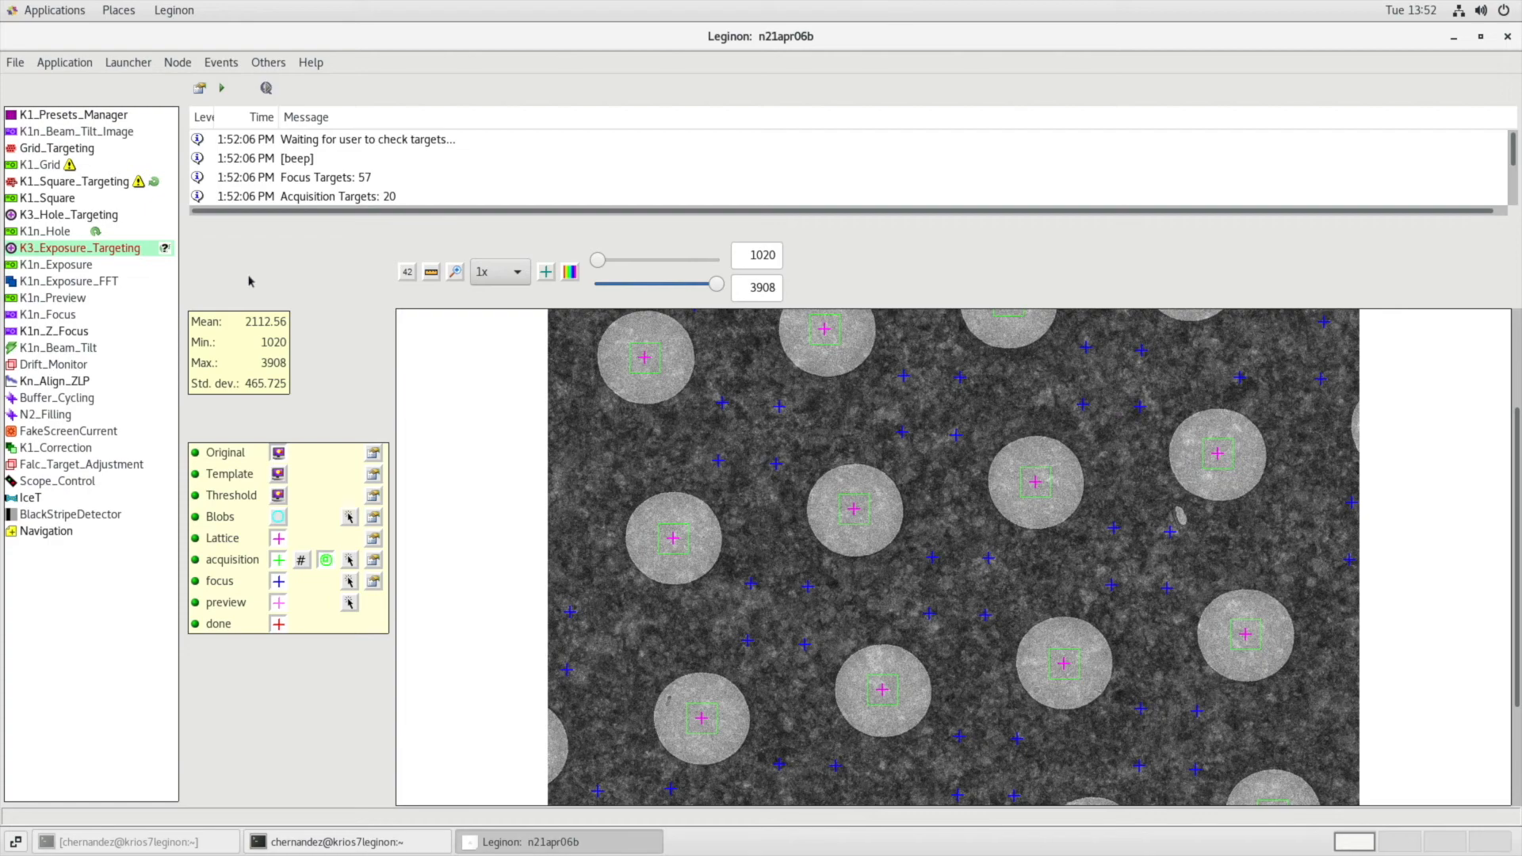
{"action": "left_click", "coordinate": [497, 274]}
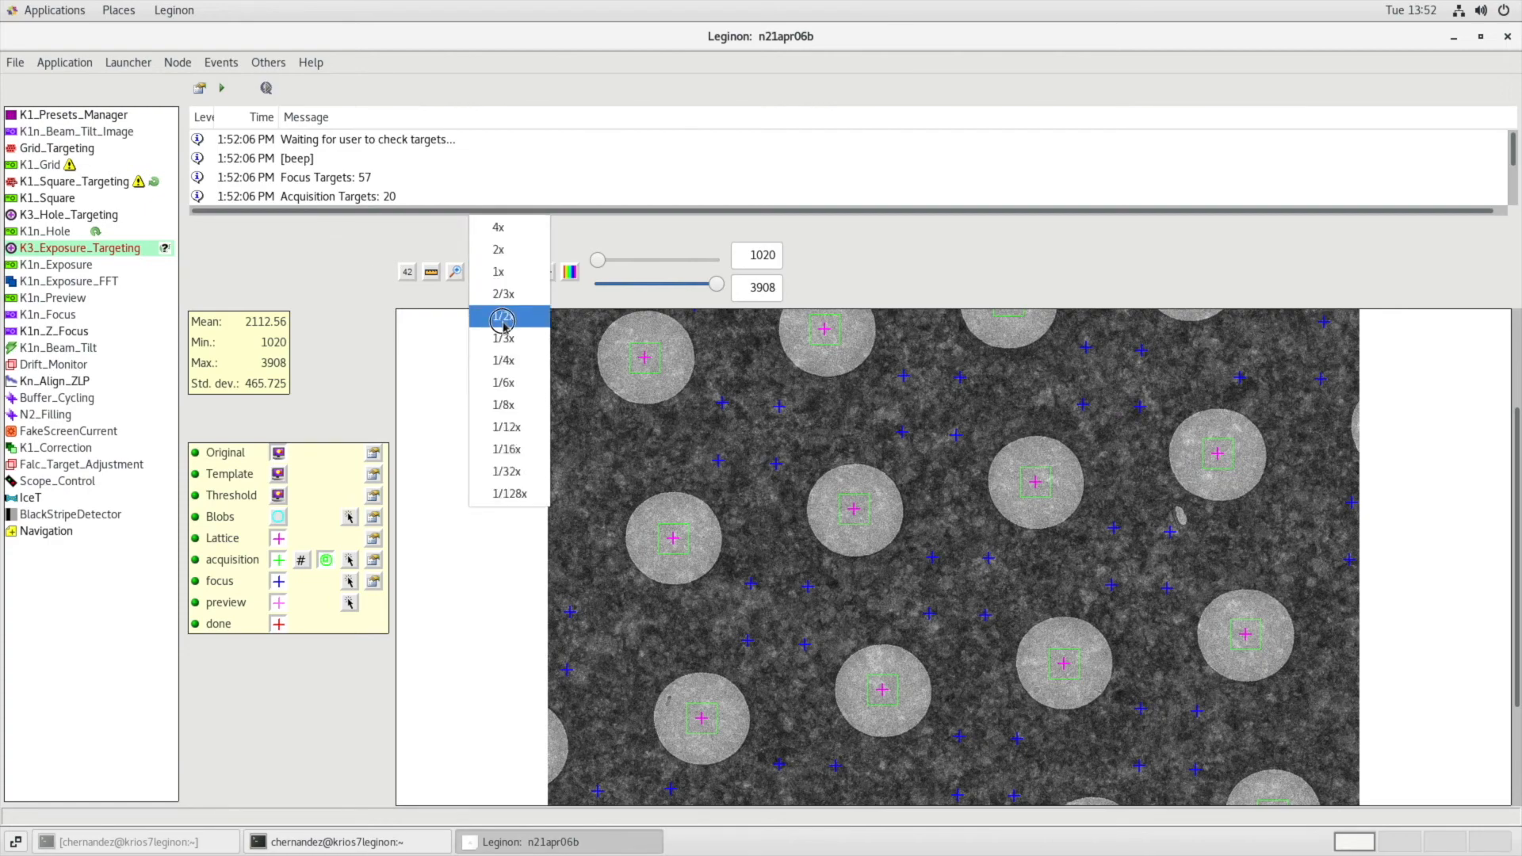
{"action": "left_click", "coordinate": [495, 296]}
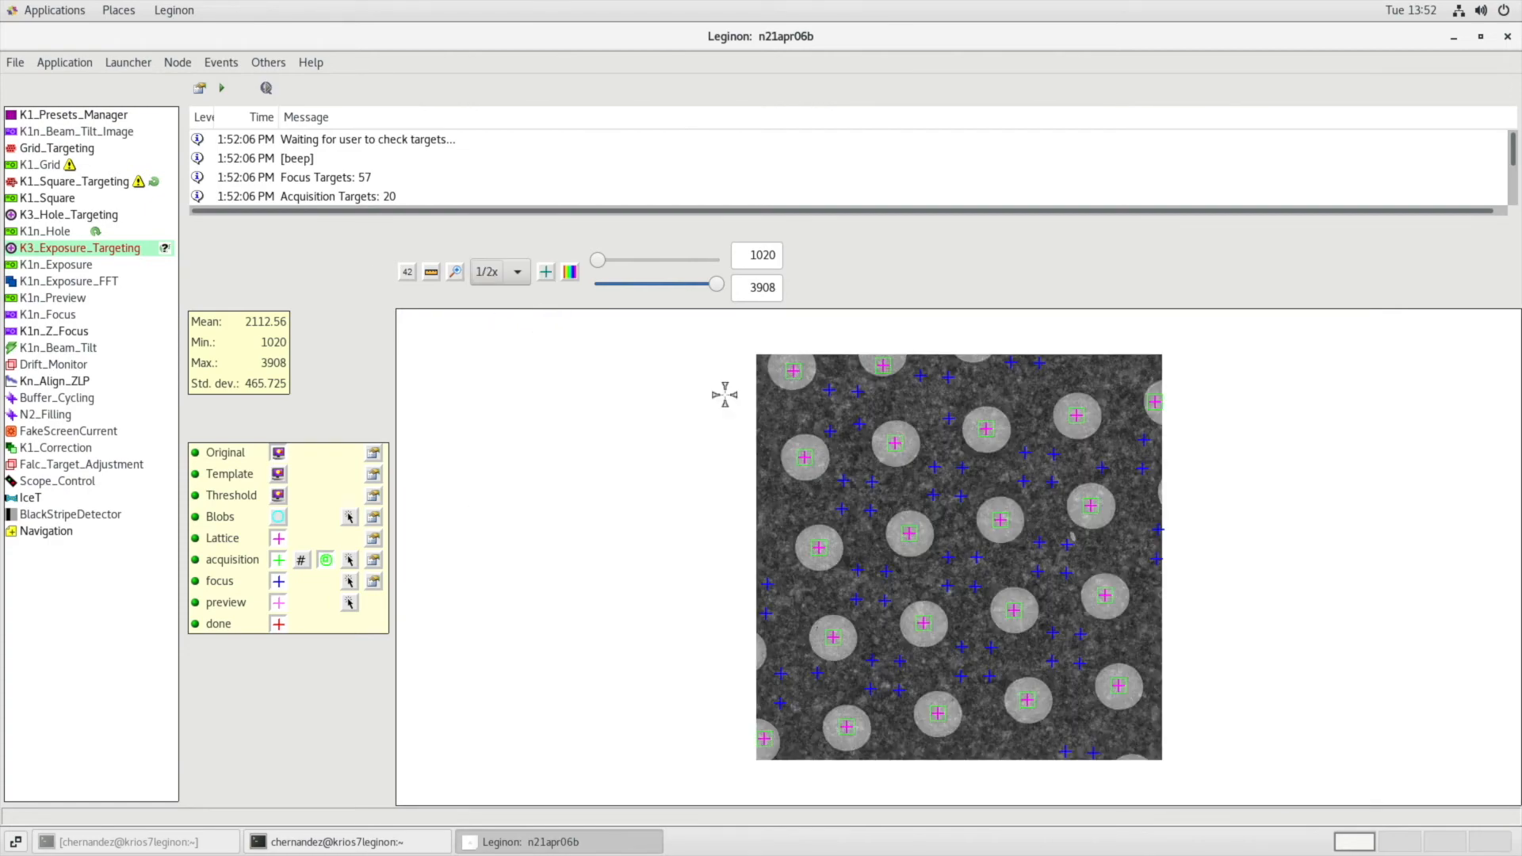
{"action": "mouse_move", "coordinate": [1041, 546]}
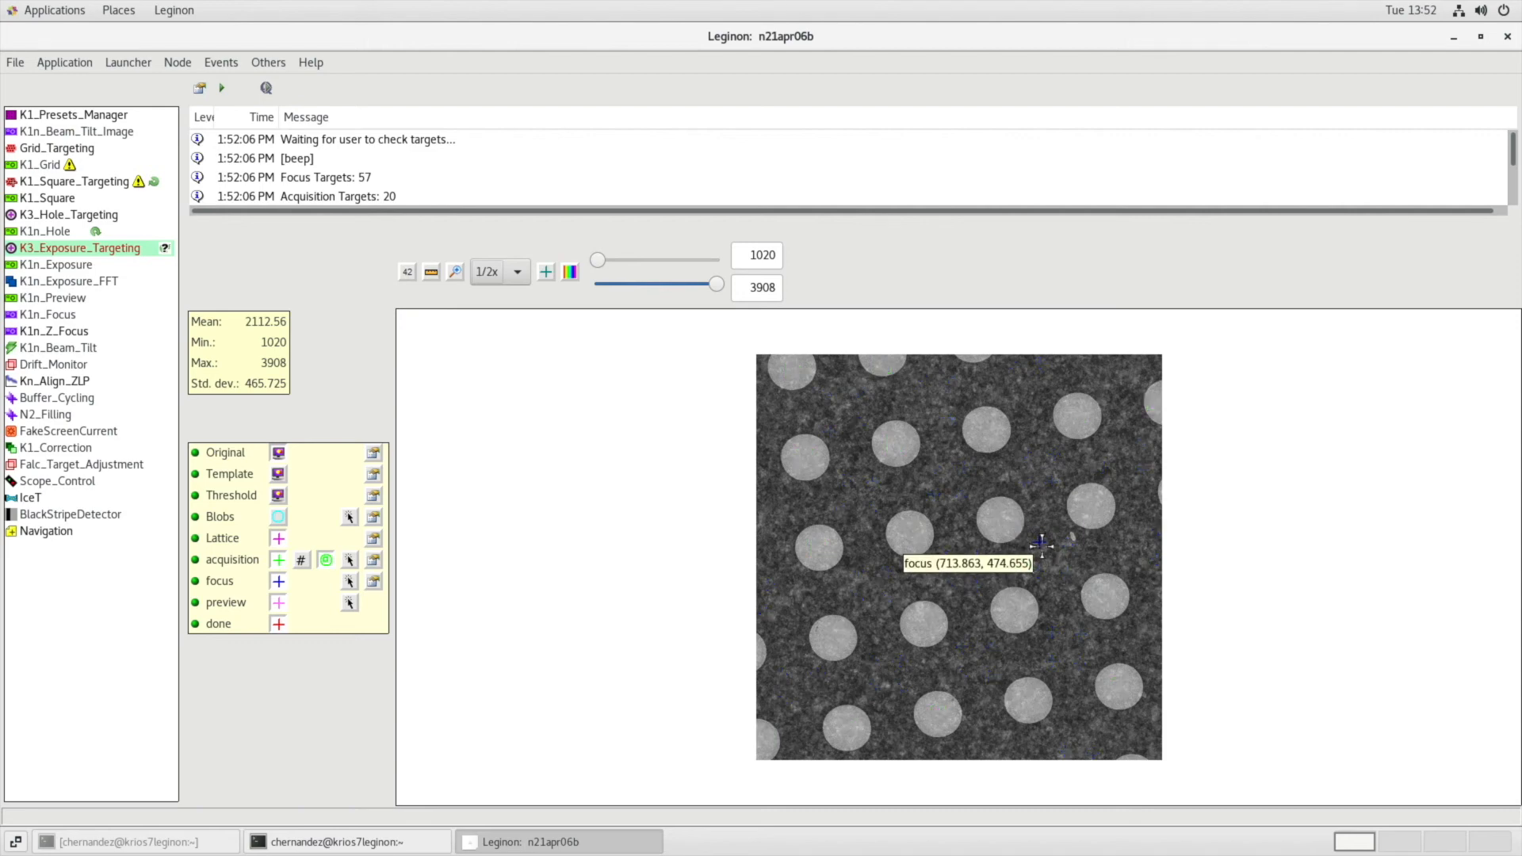
{"action": "left_click", "coordinate": [431, 272]}
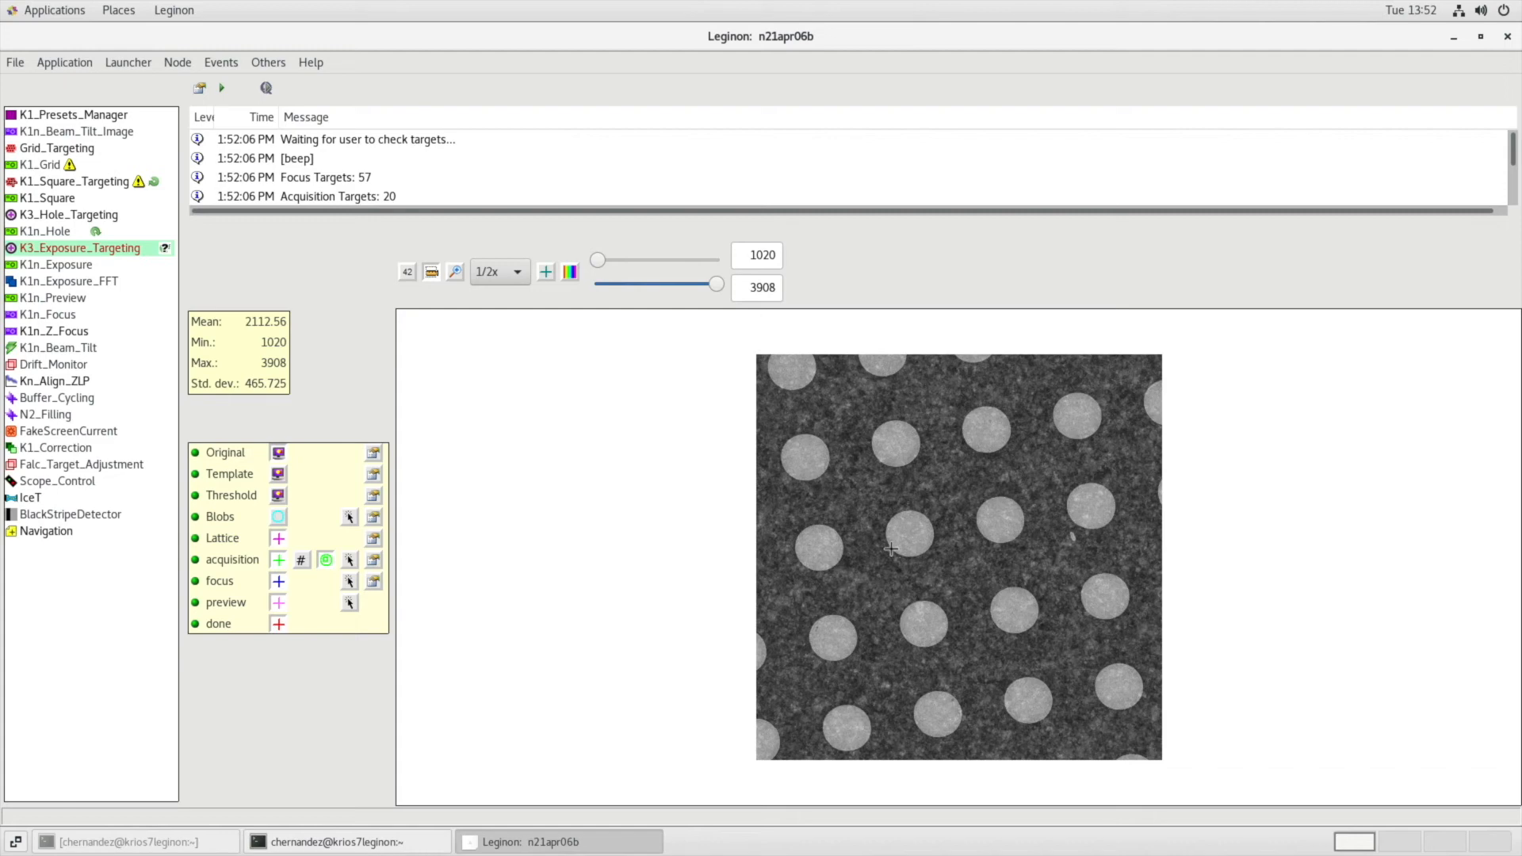
{"action": "left_click_drag", "start_coordinate": [893, 547], "coordinate": [926, 517]}
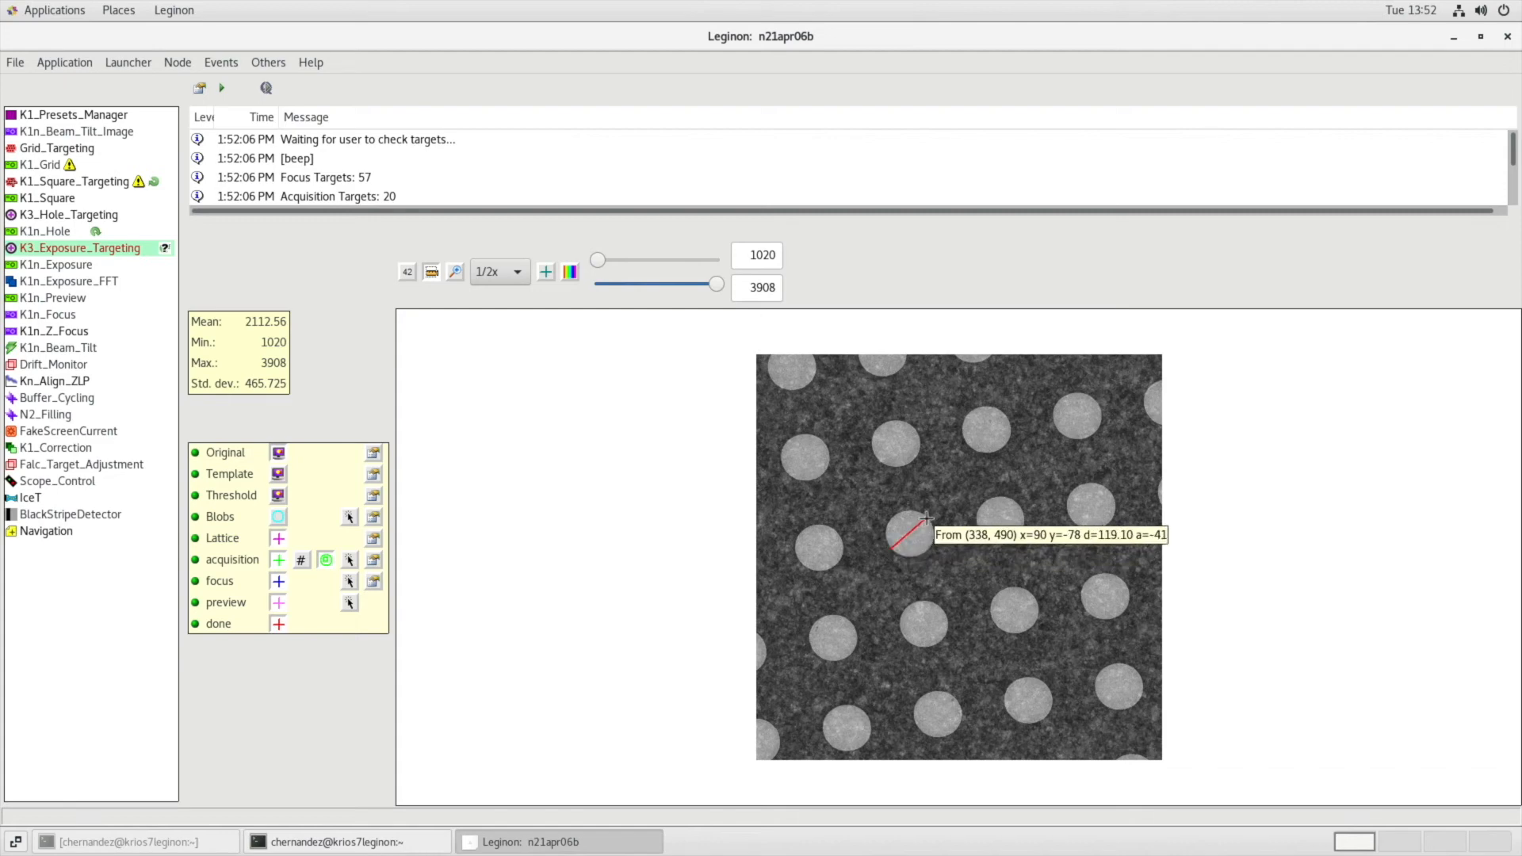
Test the template correlation on the exposure targeting image and accept its template settings.
{"action": "left_click", "coordinate": [373, 474]}
{"action": "left_click", "coordinate": [901, 668]}
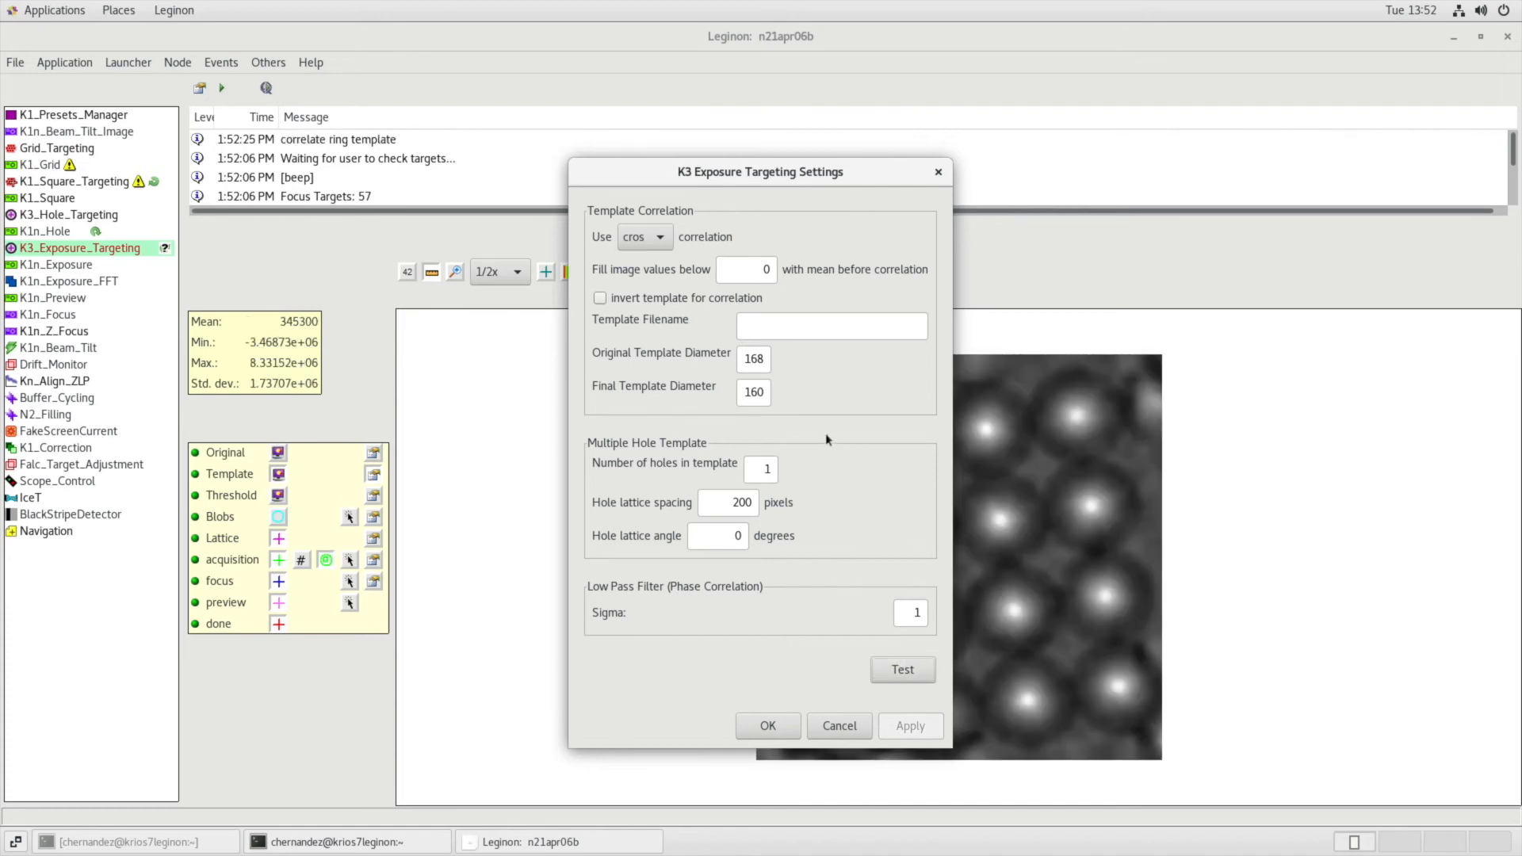
{"action": "left_click", "coordinate": [770, 724]}
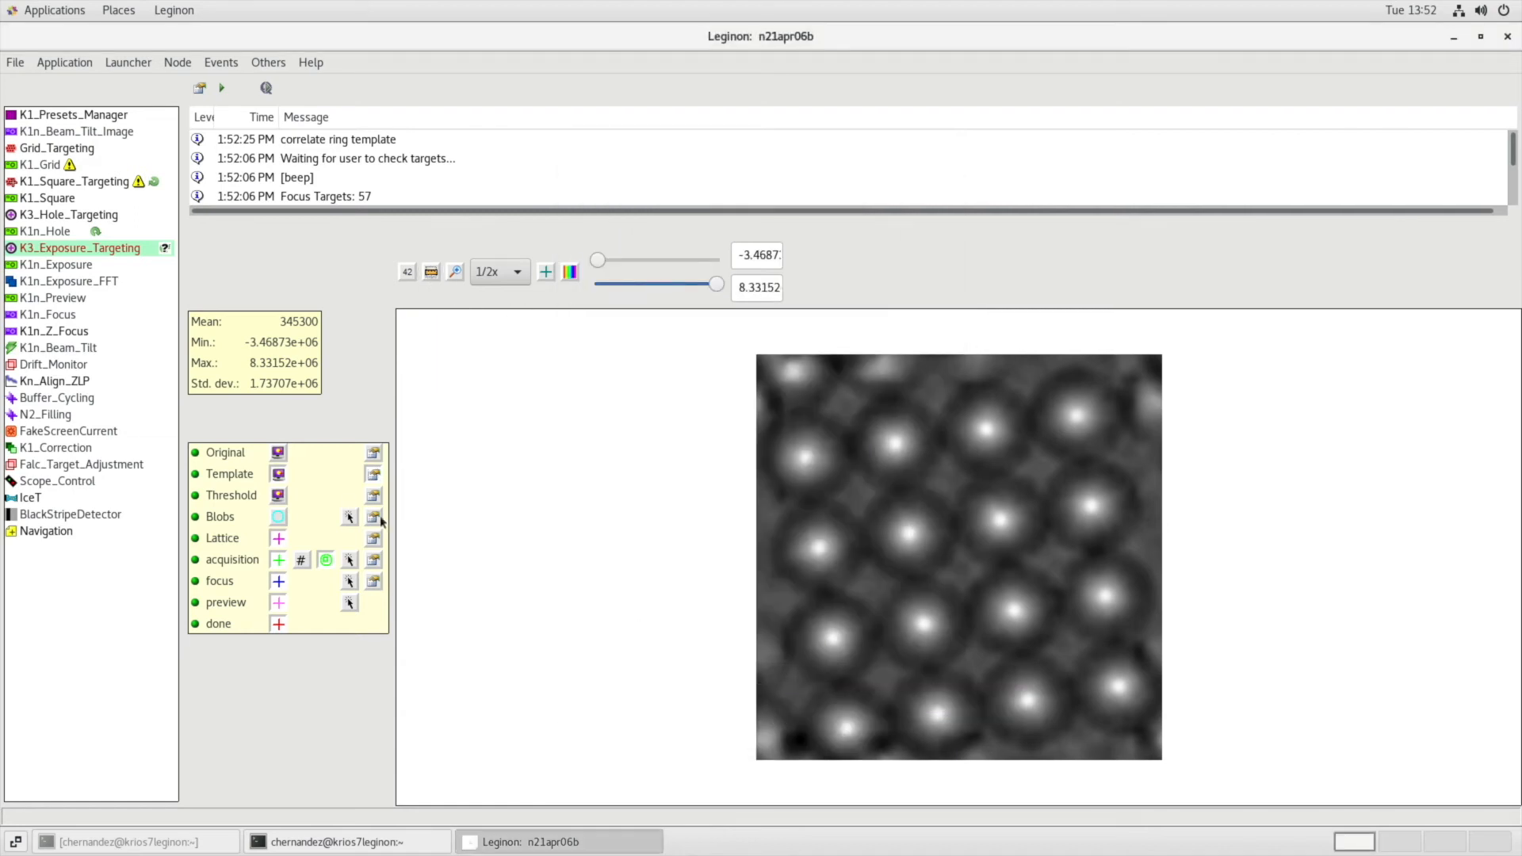
Test the threshold on the correlated exposure targeting image and accept the threshold settings.
{"action": "left_click", "coordinate": [373, 497]}
{"action": "left_click", "coordinate": [626, 515]}
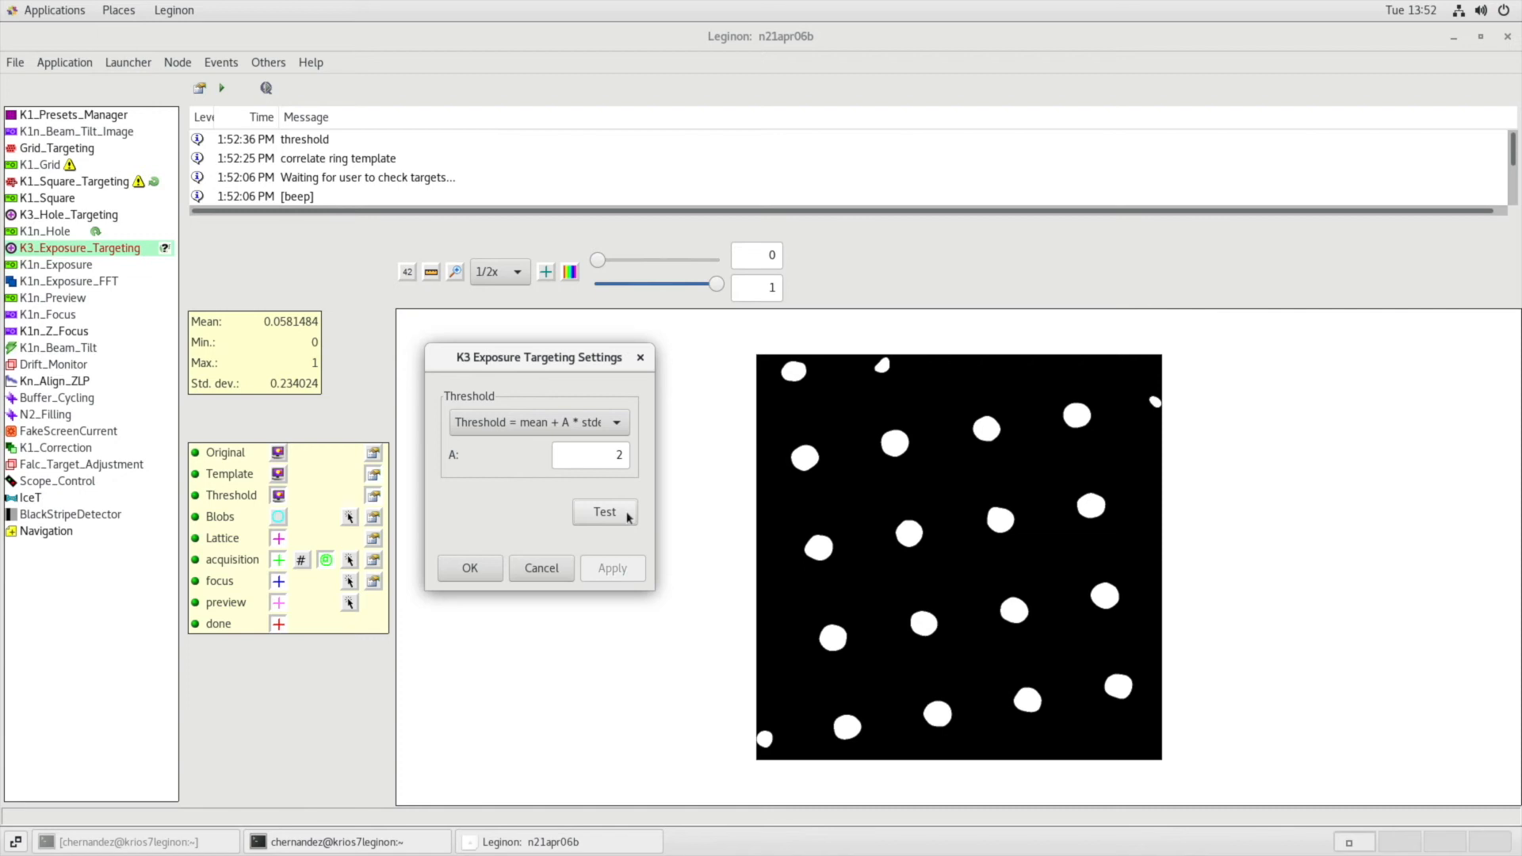
{"action": "left_click", "coordinate": [485, 567]}
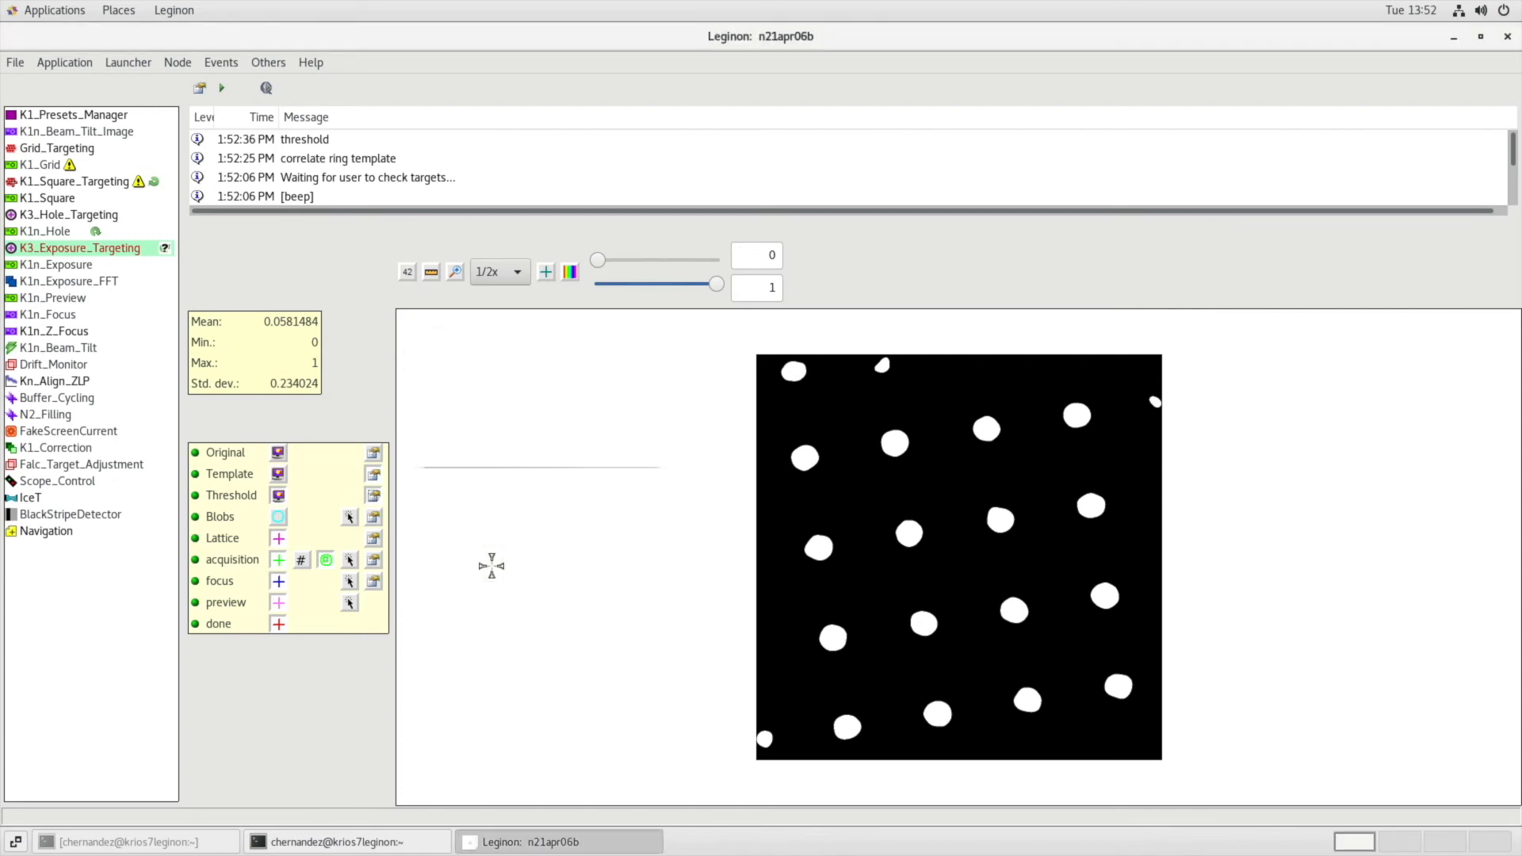
Test blob finding on the thresholded exposure image, trying border values of 30 and 300.
{"action": "left_click", "coordinate": [374, 518]}
{"action": "left_click", "coordinate": [613, 582]}
{"action": "double_click", "coordinate": [617, 425]}
{"action": "type", "text": "30"}
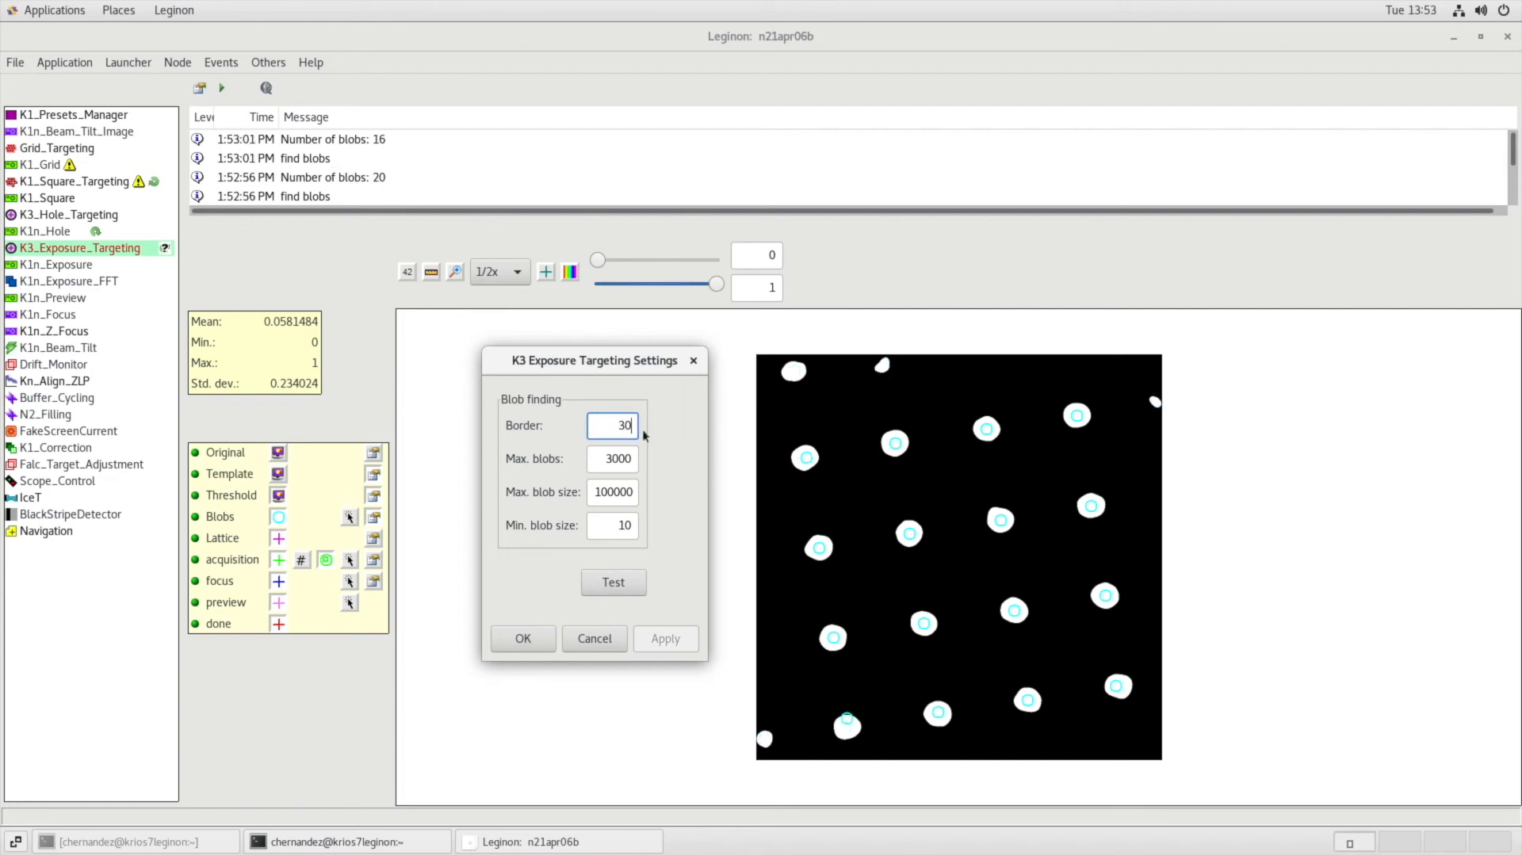
{"action": "type", "text": "0"}
{"action": "left_click", "coordinate": [617, 583]}
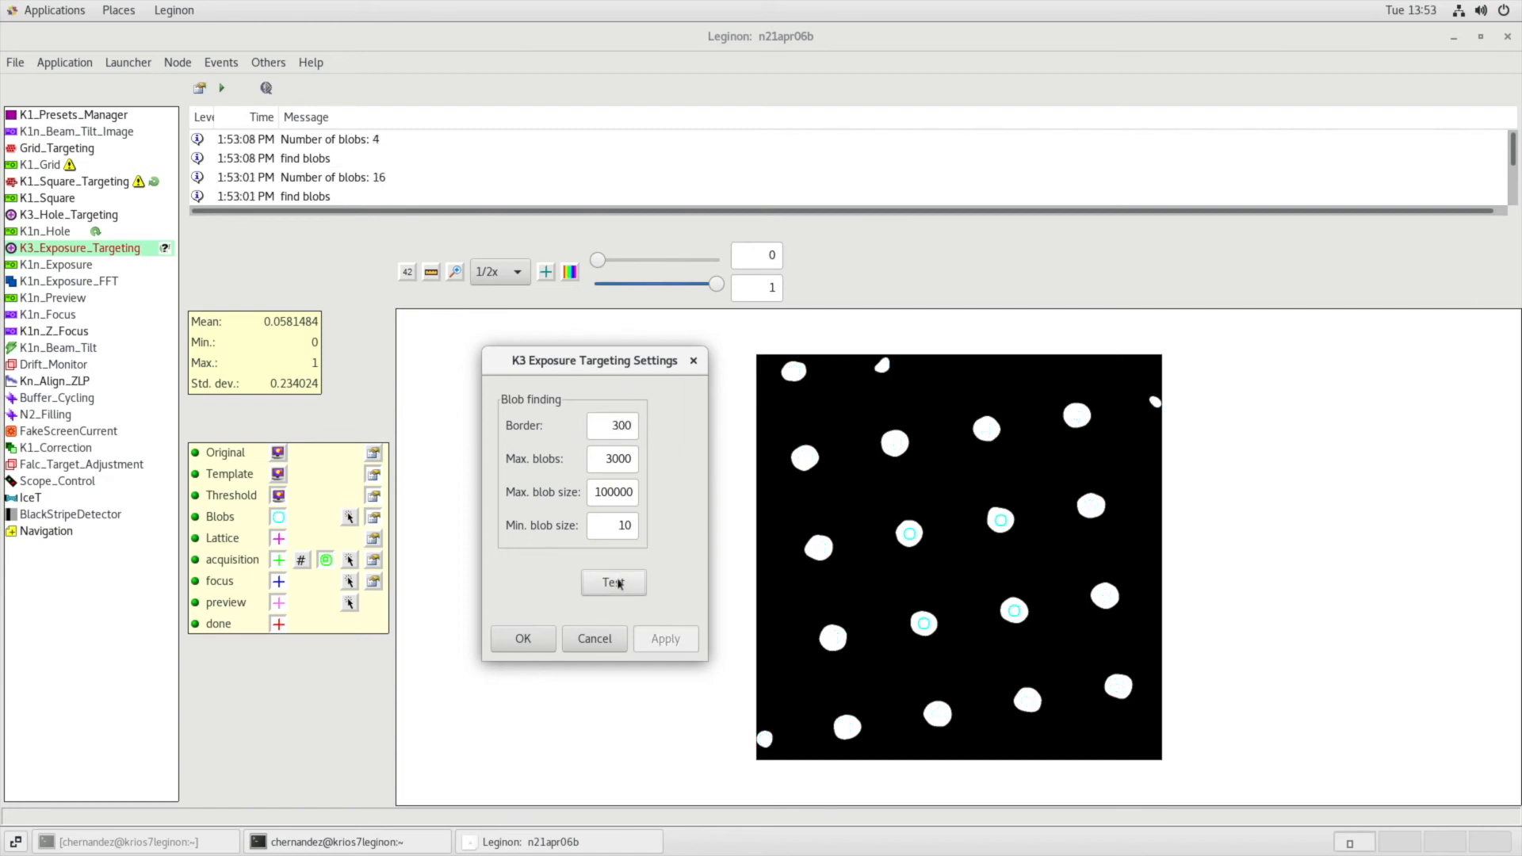
Set the blob finding border to 0, test the detection, and accept the blob settings.
{"action": "double_click", "coordinate": [603, 426]}
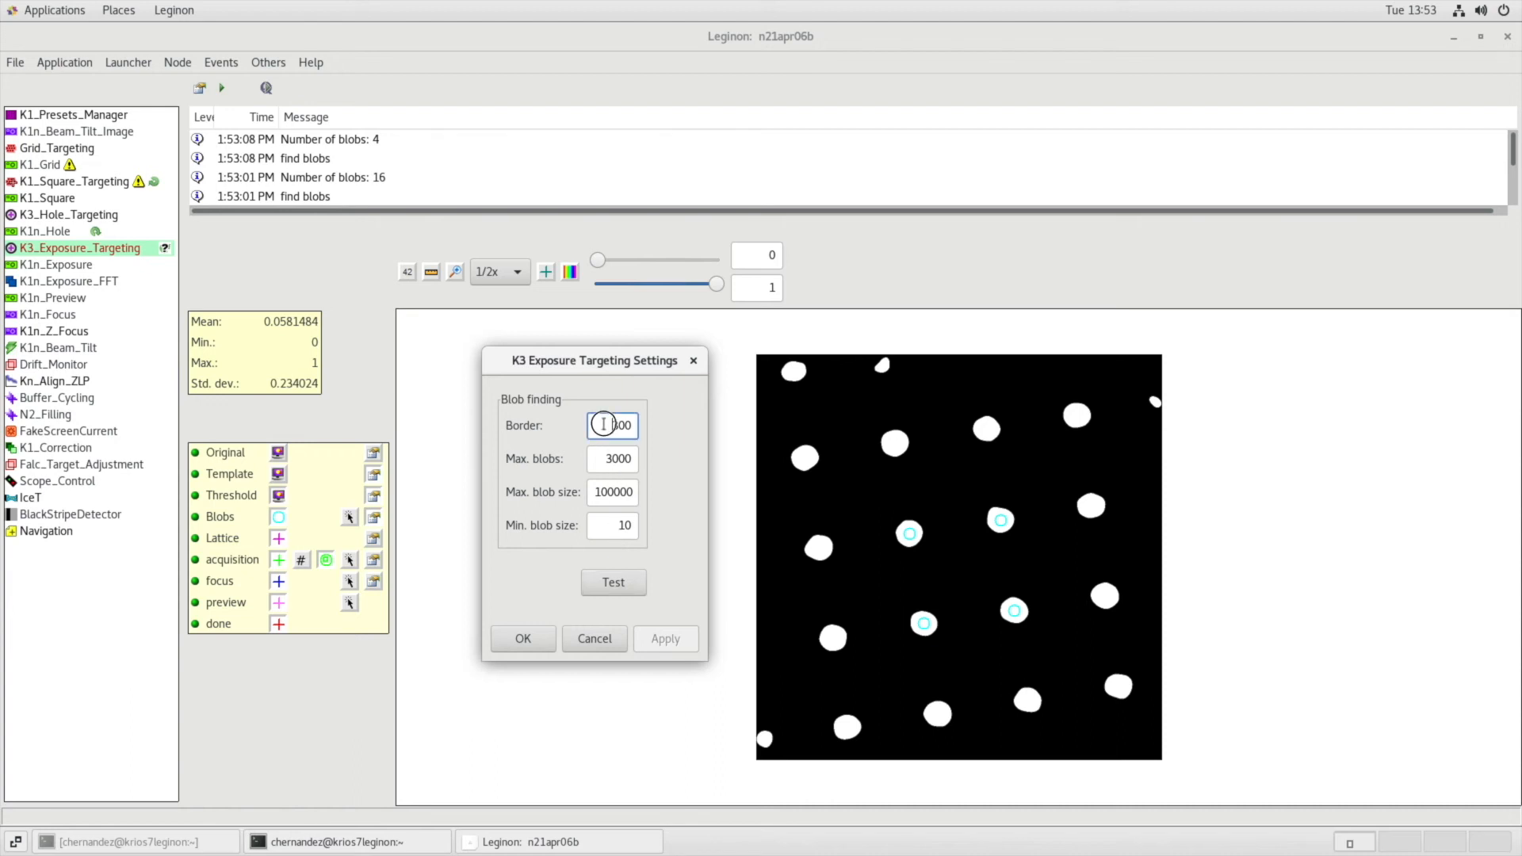
{"action": "type", "text": "0"}
{"action": "left_click", "coordinate": [612, 582]}
{"action": "left_click", "coordinate": [521, 636]}
Test lattice fitting on the blobs in the exposure image and accept the lattice settings.
{"action": "left_click", "coordinate": [374, 538]}
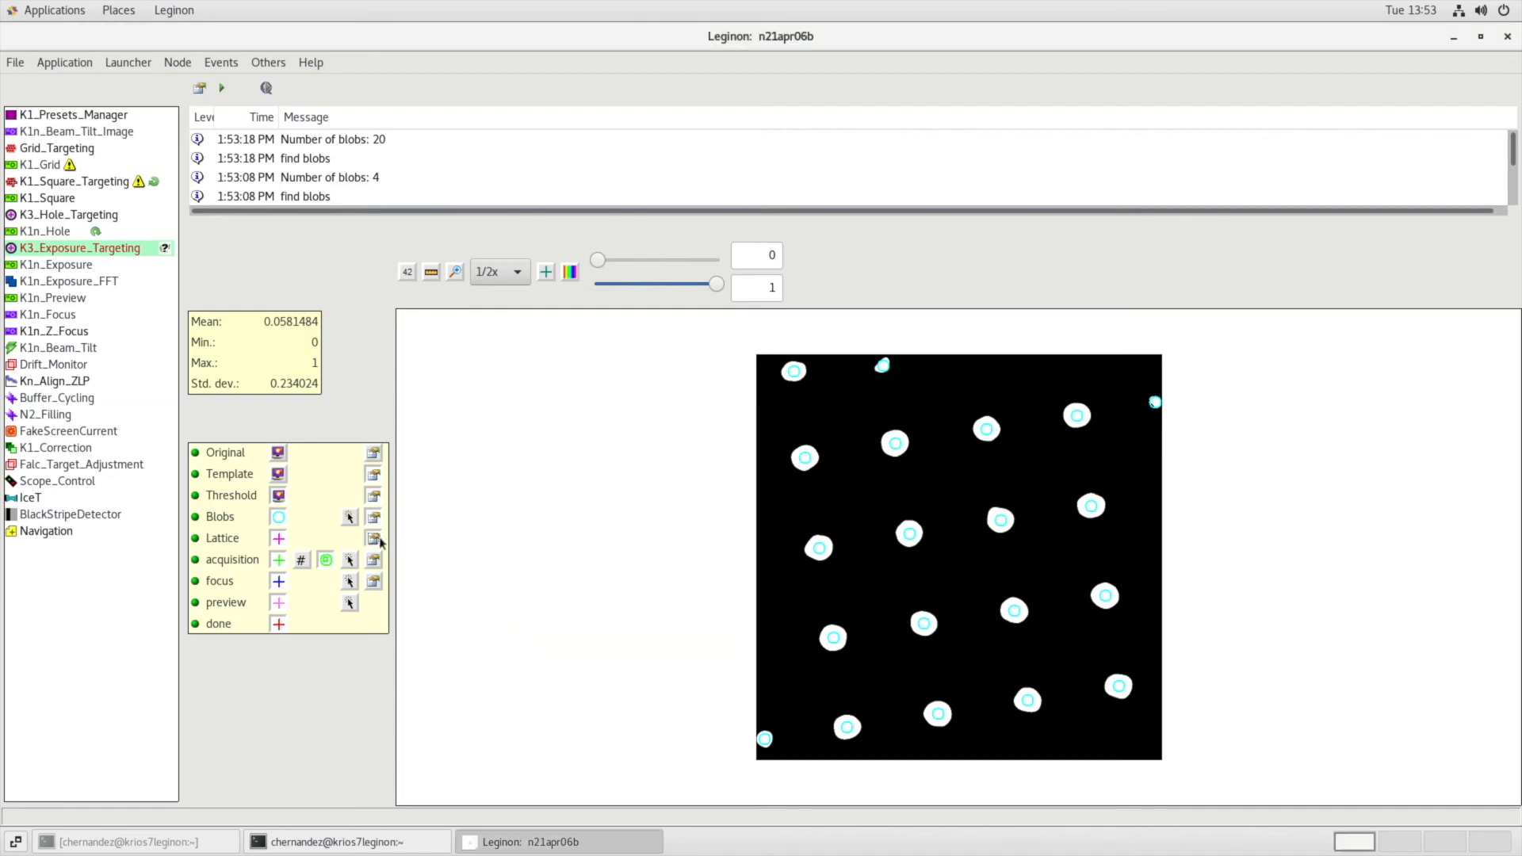
{"action": "left_click", "coordinate": [643, 658]}
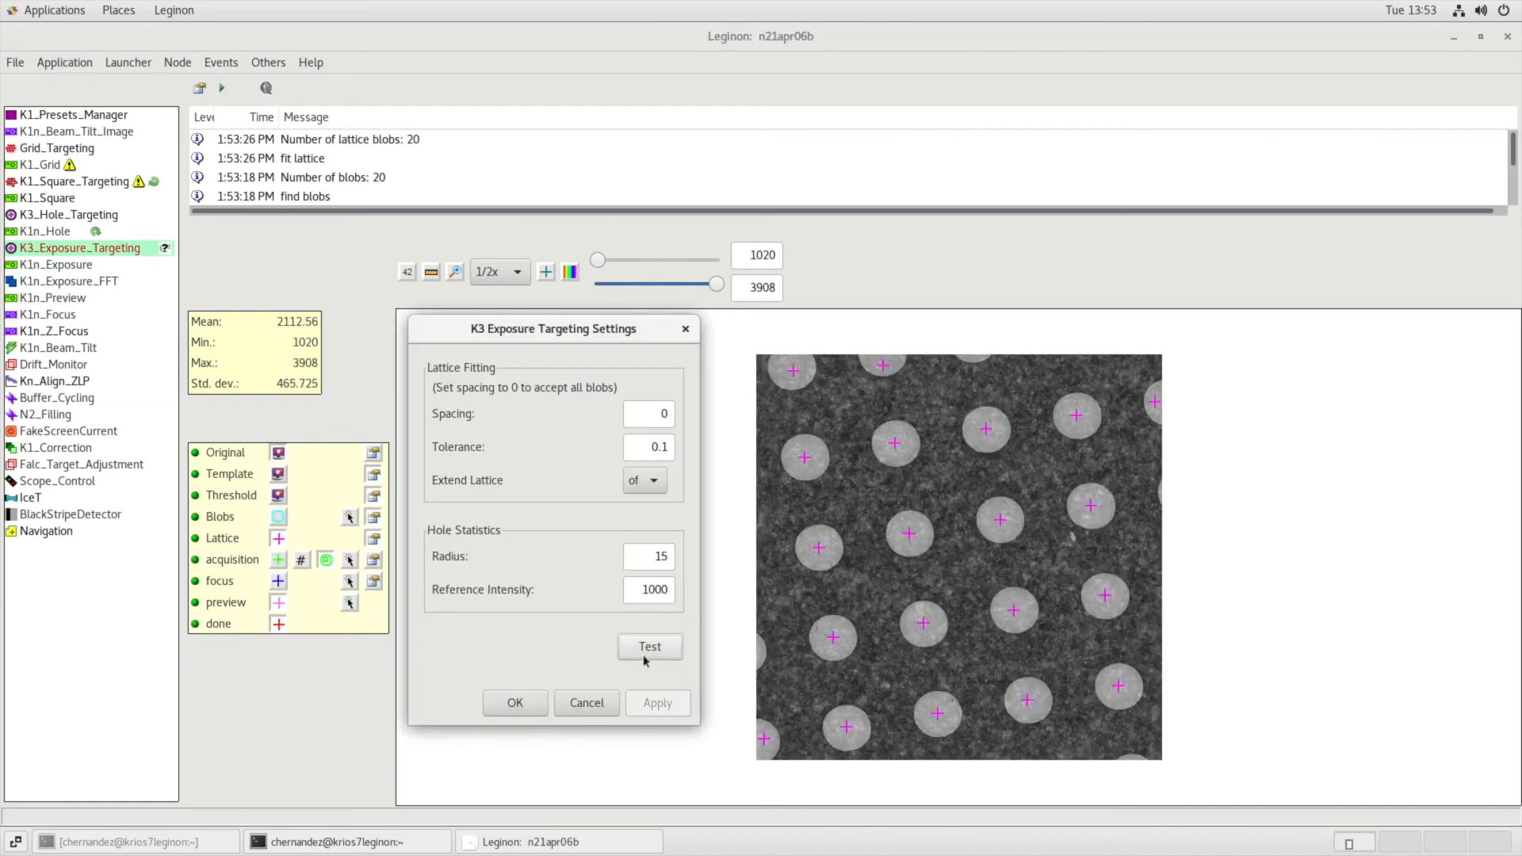
{"action": "left_click", "coordinate": [515, 703]}
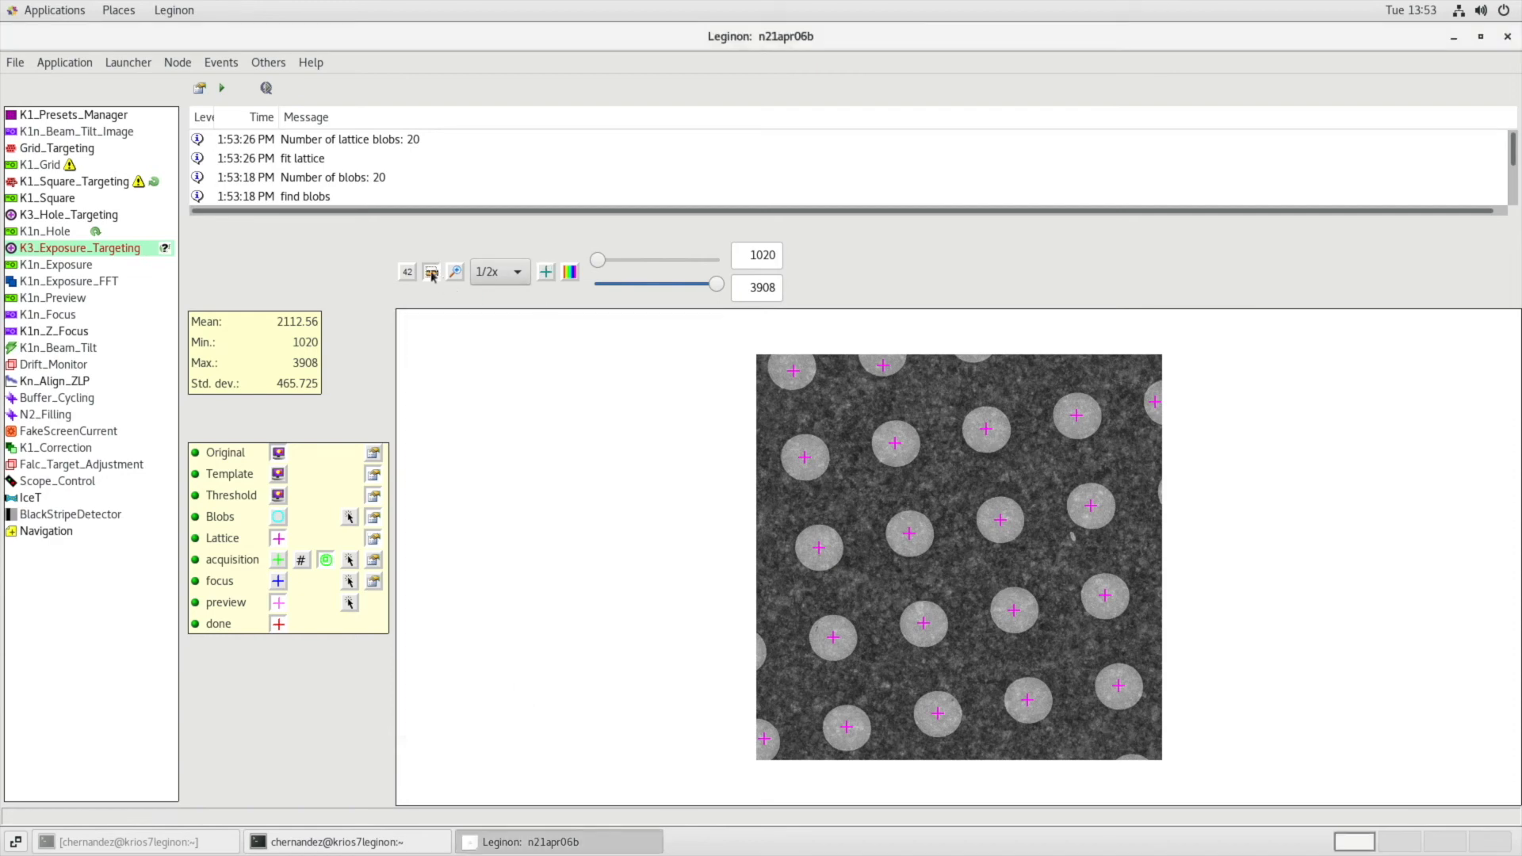
Measure the spacing between two neighbouring holes, set the lattice spacing to 232, and test the lattice fit.
{"action": "mouse_move", "coordinate": [895, 444]}
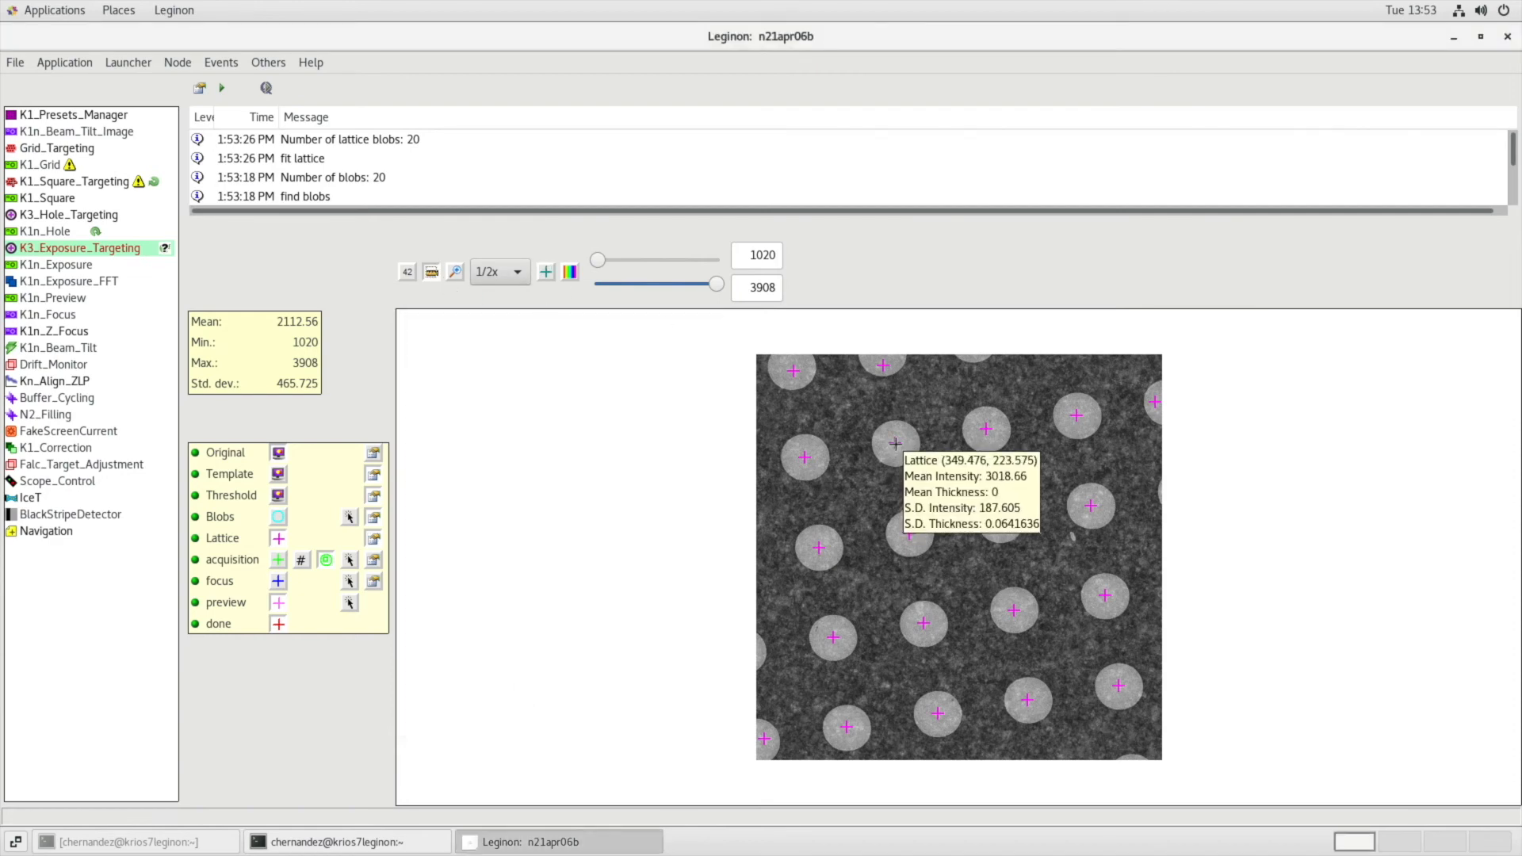
{"action": "left_click_drag", "start_coordinate": [896, 443], "coordinate": [984, 429]}
{"action": "left_click", "coordinate": [373, 539]}
{"action": "double_click", "coordinate": [871, 347]}
{"action": "type", "text": "232"}
{"action": "left_click", "coordinate": [857, 578]}
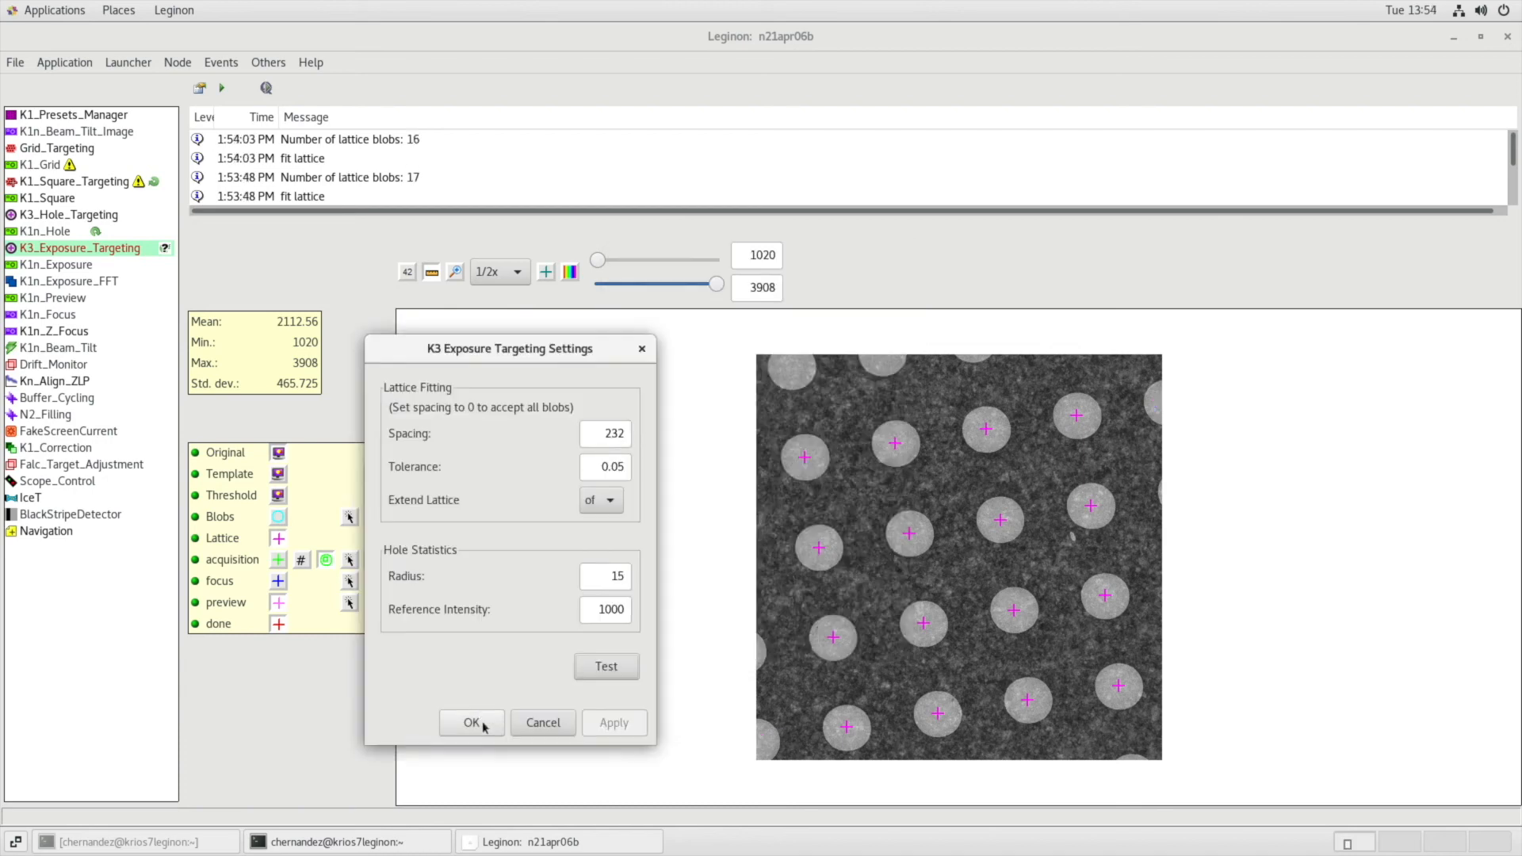
{"action": "left_click", "coordinate": [485, 726]}
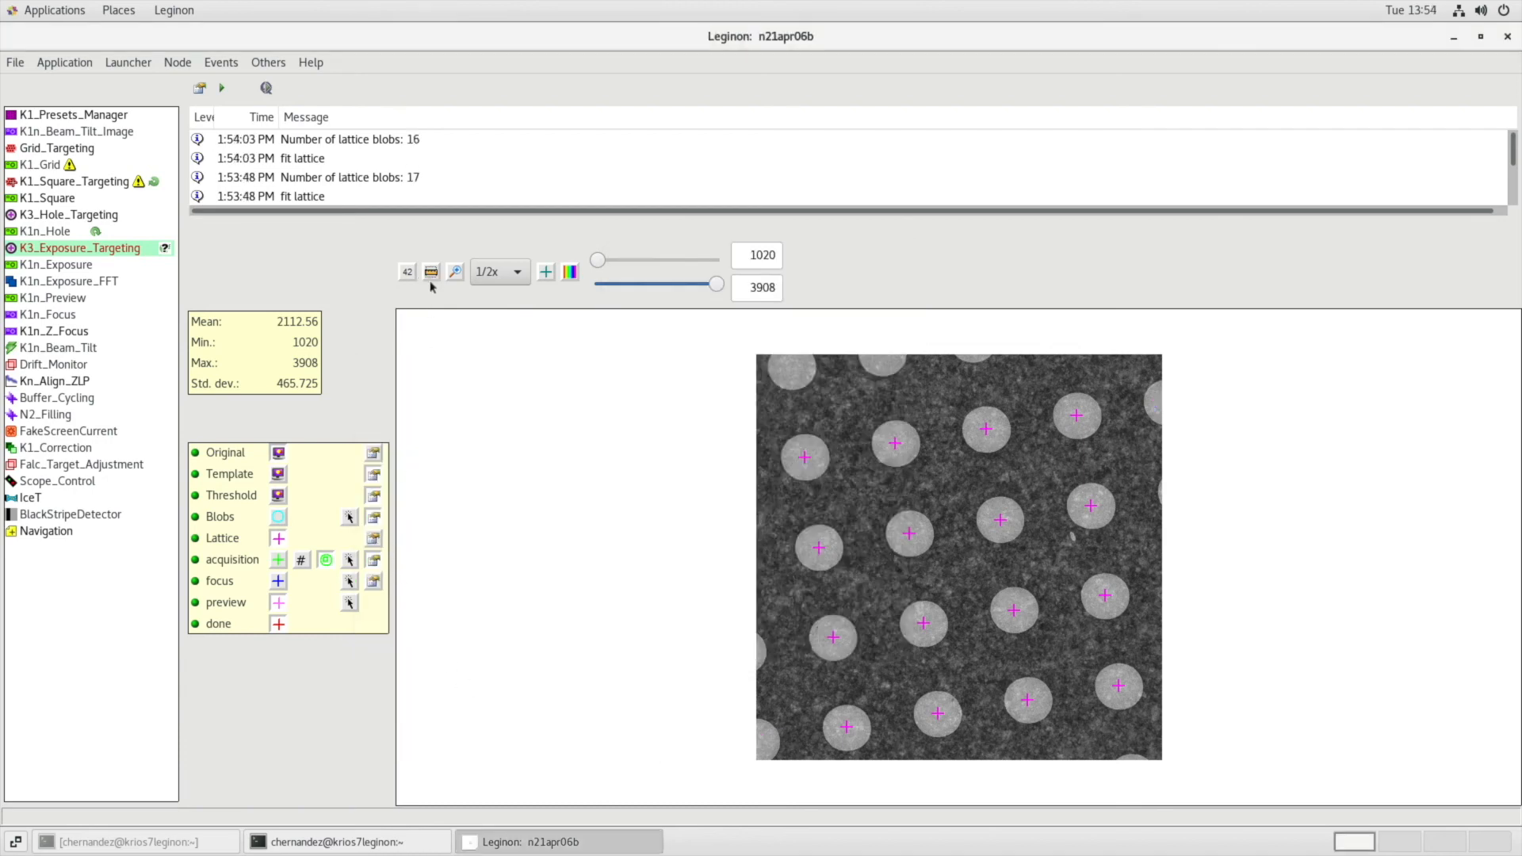
Measure the distance and angle from a hole centre to the carbon midway between four holes.
{"action": "mouse_move", "coordinate": [910, 536]}
{"action": "mouse_move", "coordinate": [924, 624]}
{"action": "mouse_move", "coordinate": [939, 714]}
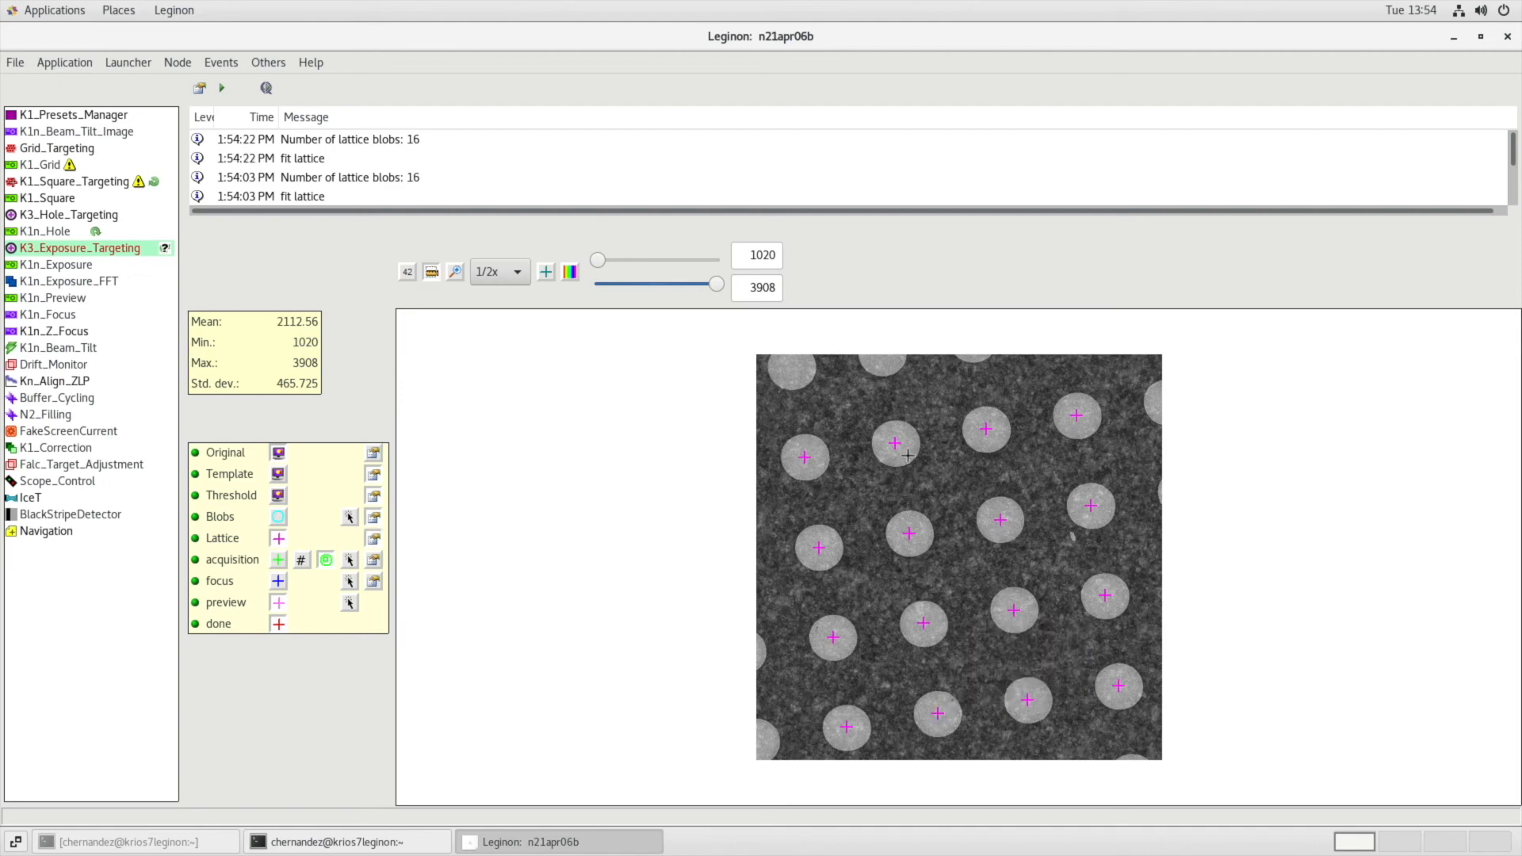
{"action": "mouse_move", "coordinate": [895, 444]}
{"action": "left_click_drag", "start_coordinate": [895, 443], "coordinate": [950, 481]}
Delete the existing relative targets from the focus target template in the acquisition settings.
{"action": "left_click", "coordinate": [373, 559]}
{"action": "left_click", "coordinate": [631, 486]}
{"action": "left_click", "coordinate": [654, 536]}
{"action": "left_click", "coordinate": [647, 474]}
{"action": "left_click", "coordinate": [656, 536]}
{"action": "left_click", "coordinate": [654, 486]}
{"action": "left_click", "coordinate": [654, 536]}
{"action": "left_click", "coordinate": [655, 465]}
{"action": "left_click", "coordinate": [655, 537]}
Auto-fill the focus template with 4 targets at radius 162 pixels and angle offset 37 degrees, test the targeting, and accept the settings.
{"action": "left_click", "coordinate": [734, 536]}
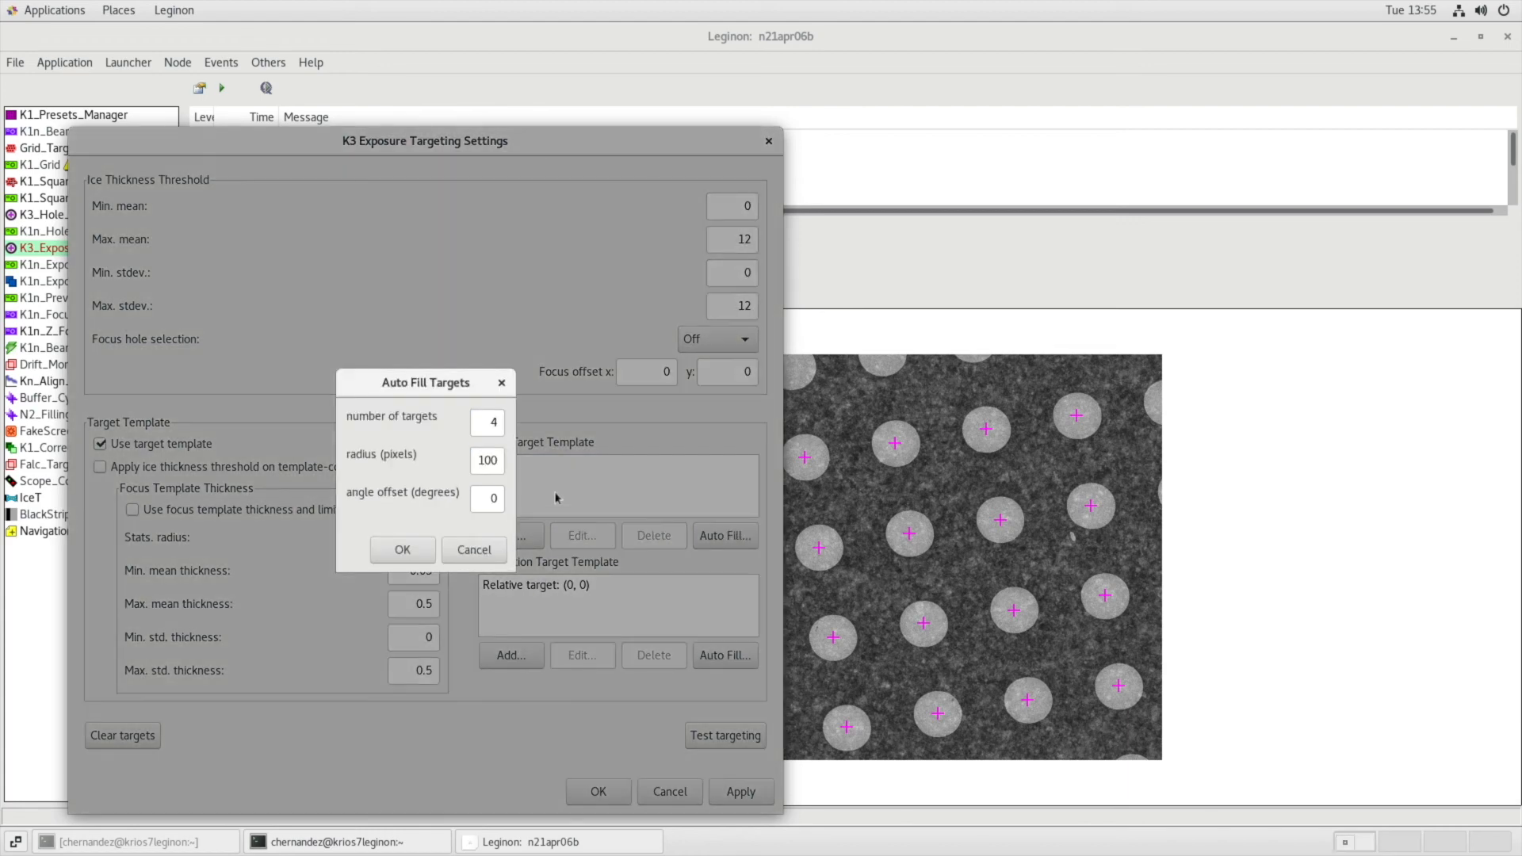
{"action": "double_click", "coordinate": [485, 459]}
{"action": "type", "text": "162"}
{"action": "double_click", "coordinate": [490, 498]}
{"action": "type", "text": "37"}
{"action": "left_click", "coordinate": [404, 550]}
{"action": "left_click", "coordinate": [708, 734]}
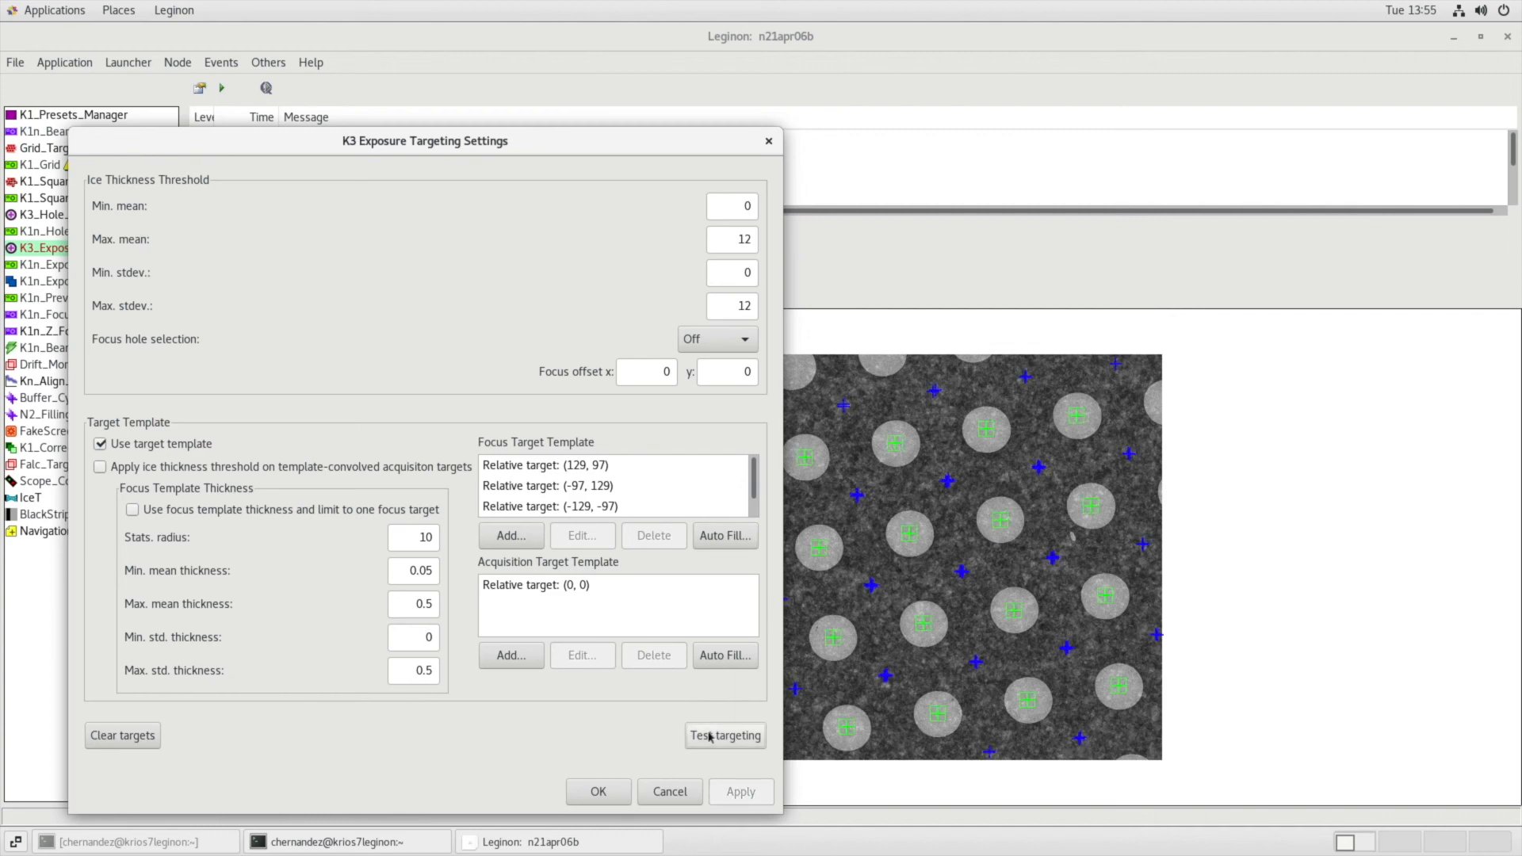
{"action": "left_click", "coordinate": [598, 791]}
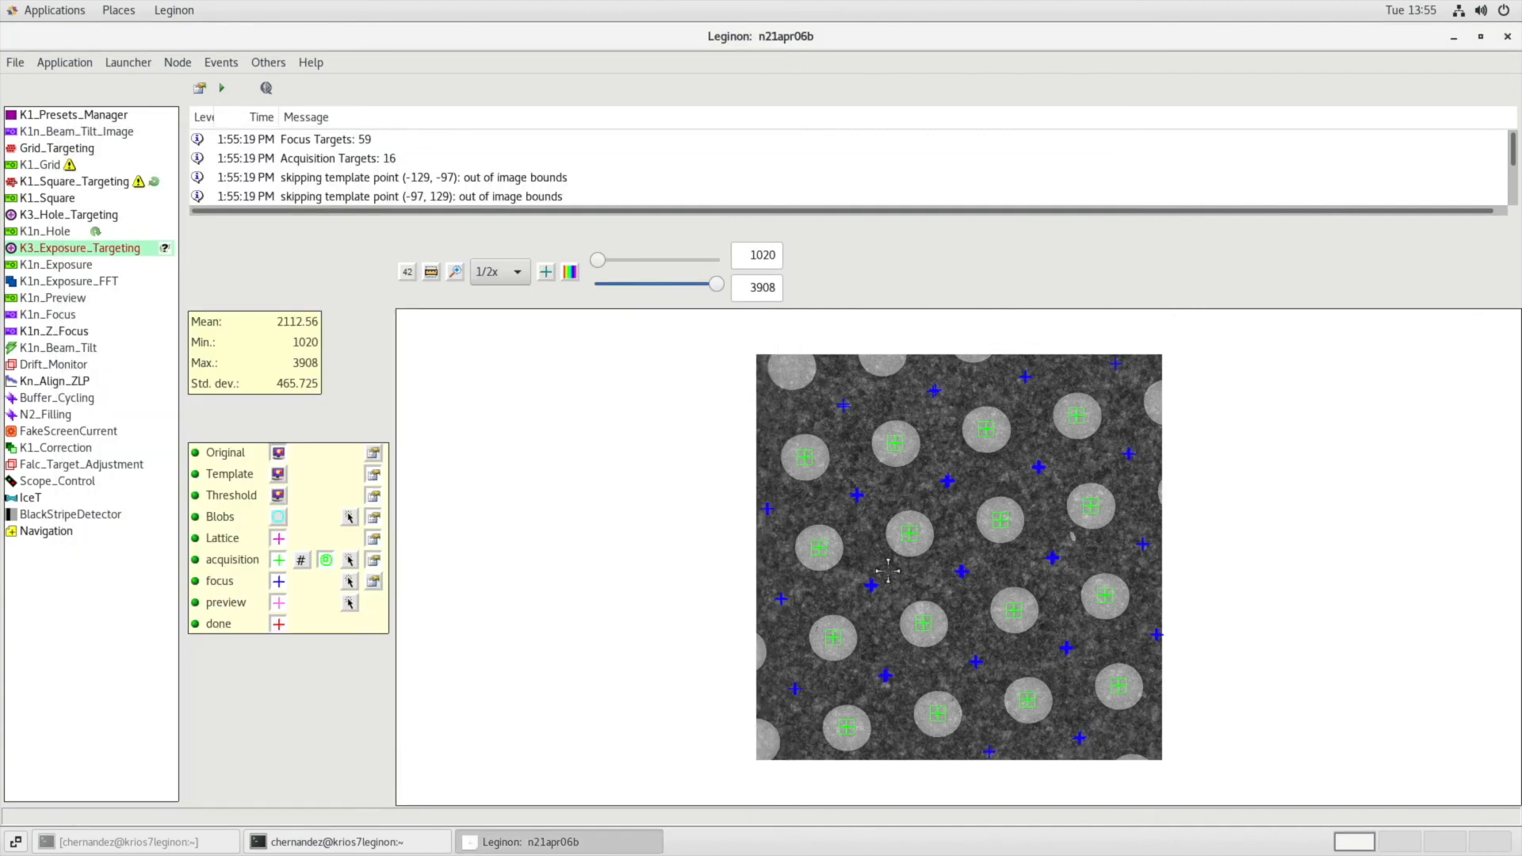
Replace the automatic targets with acquisition targets at the centres of four holes and display the image crosshair.
{"action": "left_click", "coordinate": [350, 559]}
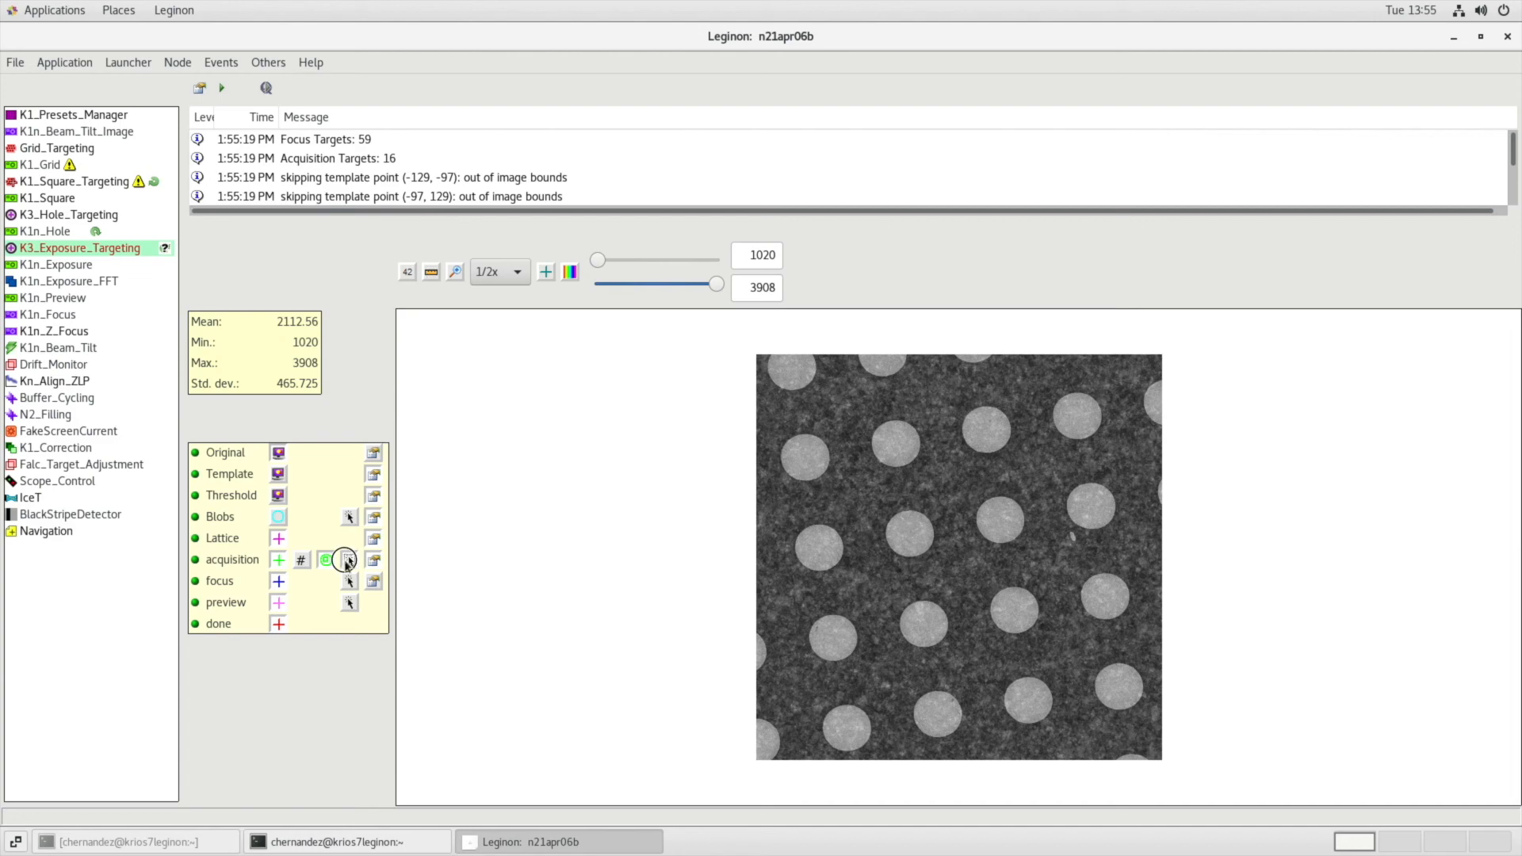
{"action": "left_click", "coordinate": [986, 431]}
{"action": "left_click", "coordinate": [909, 533]}
{"action": "left_click", "coordinate": [1014, 609]}
{"action": "left_click", "coordinate": [938, 716]}
{"action": "left_click", "coordinate": [546, 271]}
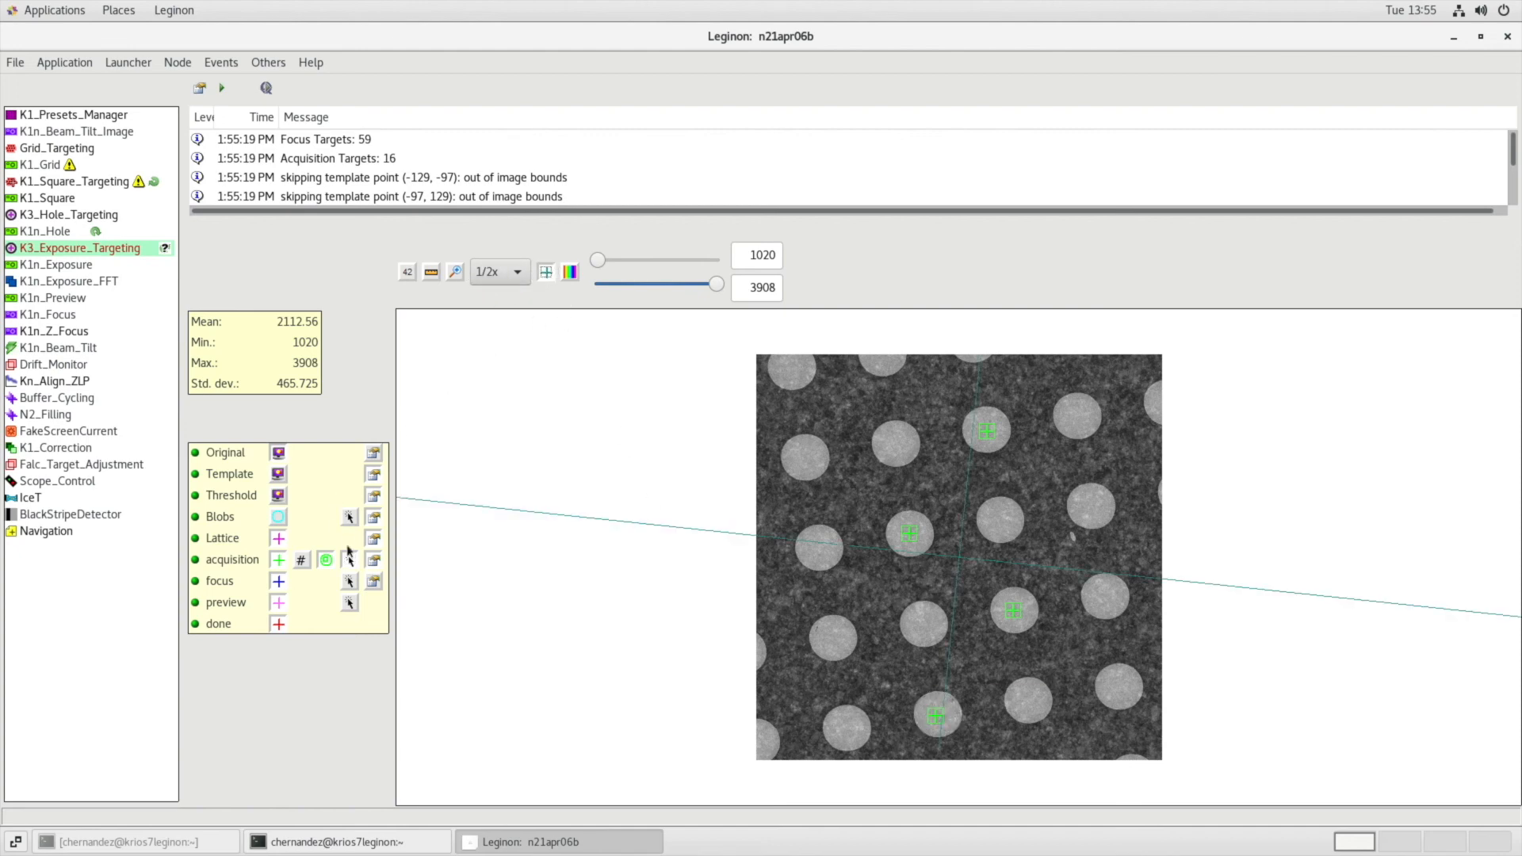
Place one focus target on the carbon near the image centre and submit the targets.
{"action": "left_click", "coordinate": [350, 583]}
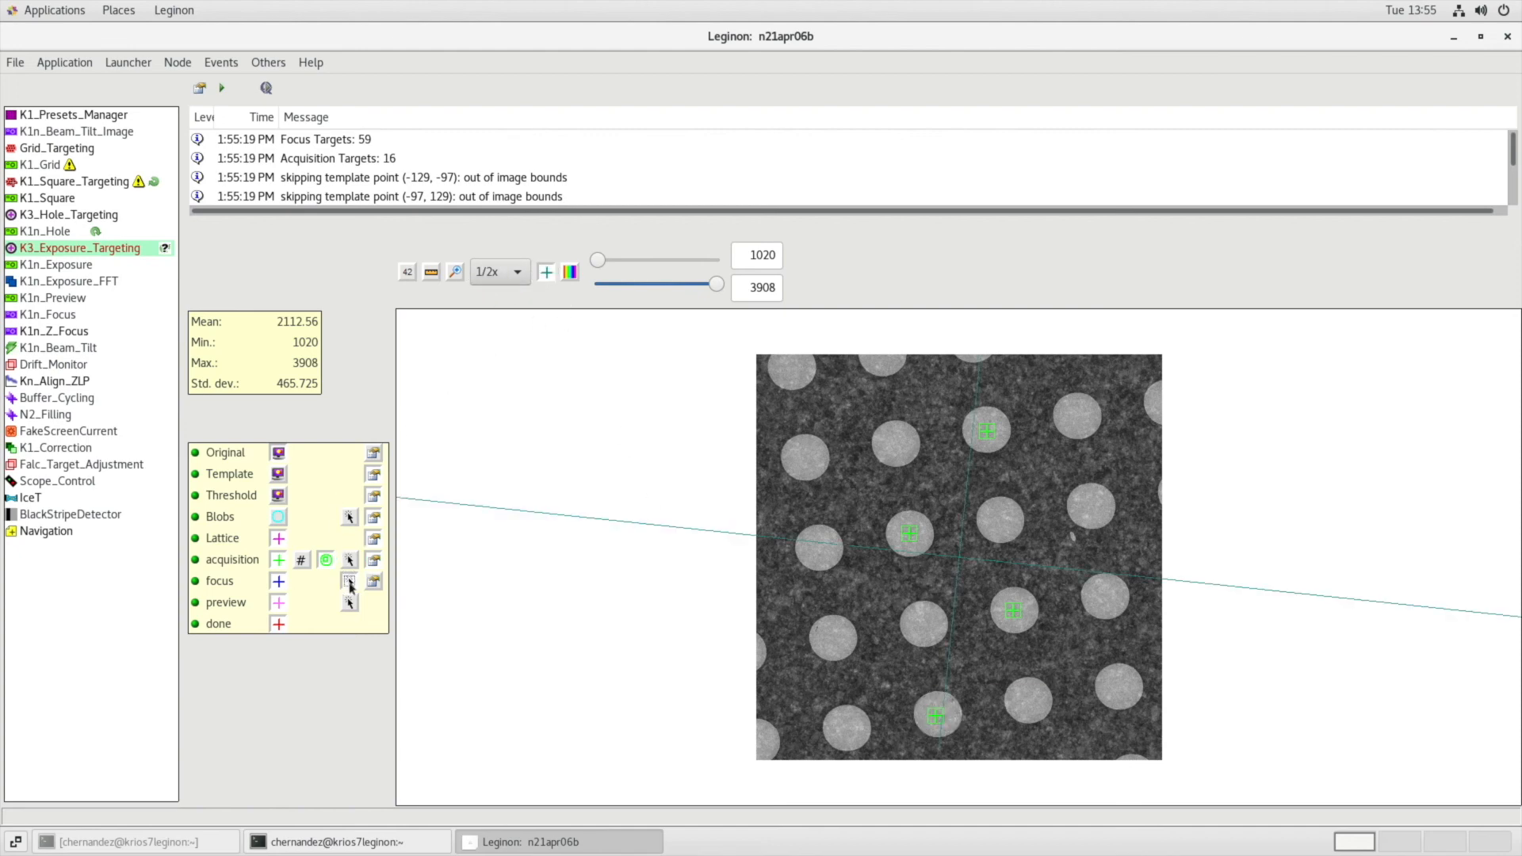
{"action": "left_click", "coordinate": [960, 571]}
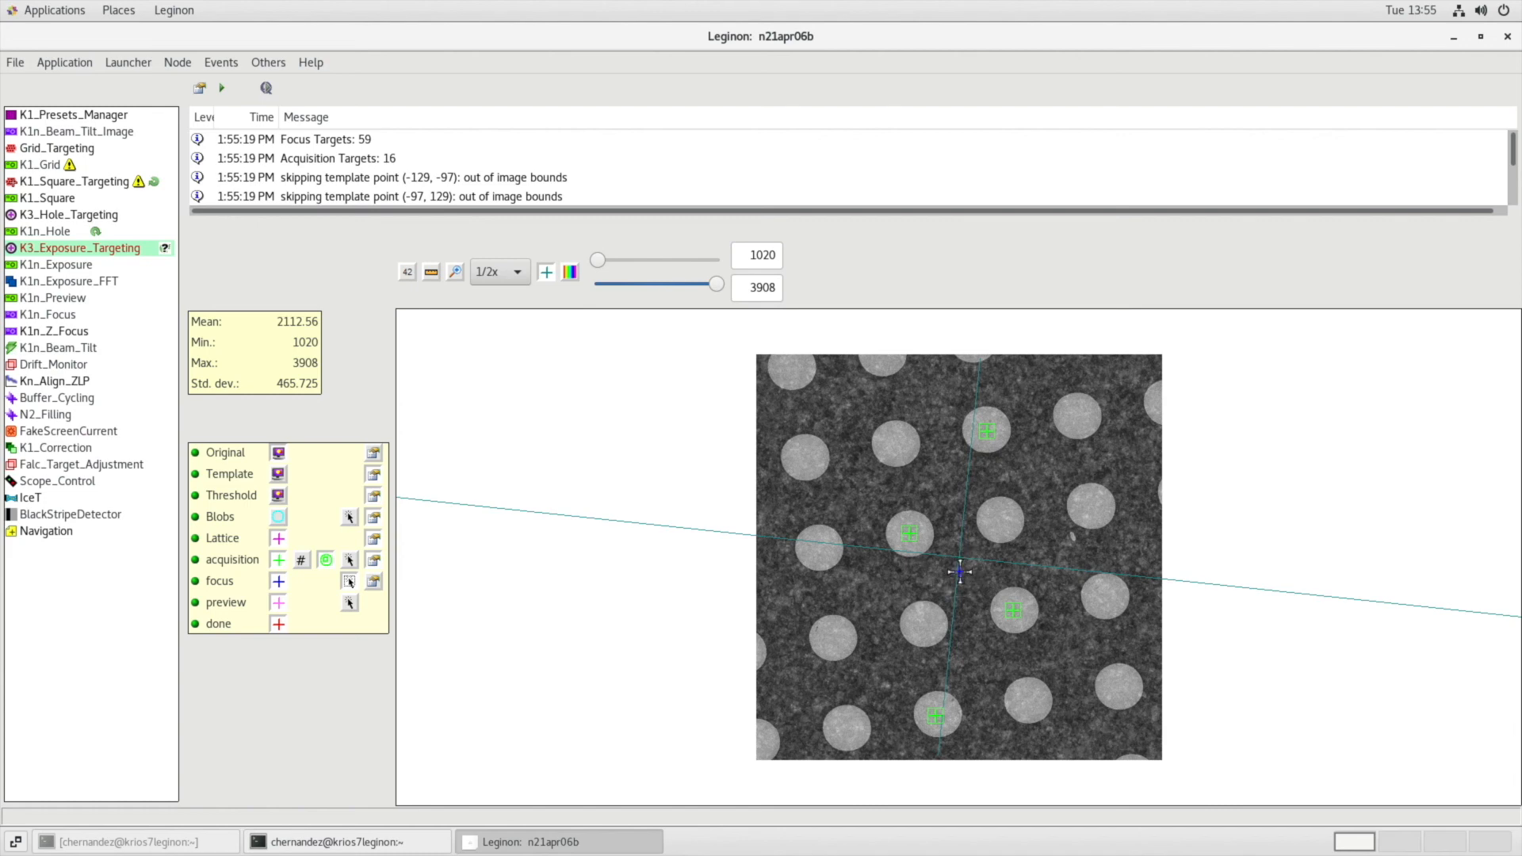
{"action": "left_click", "coordinate": [222, 87]}
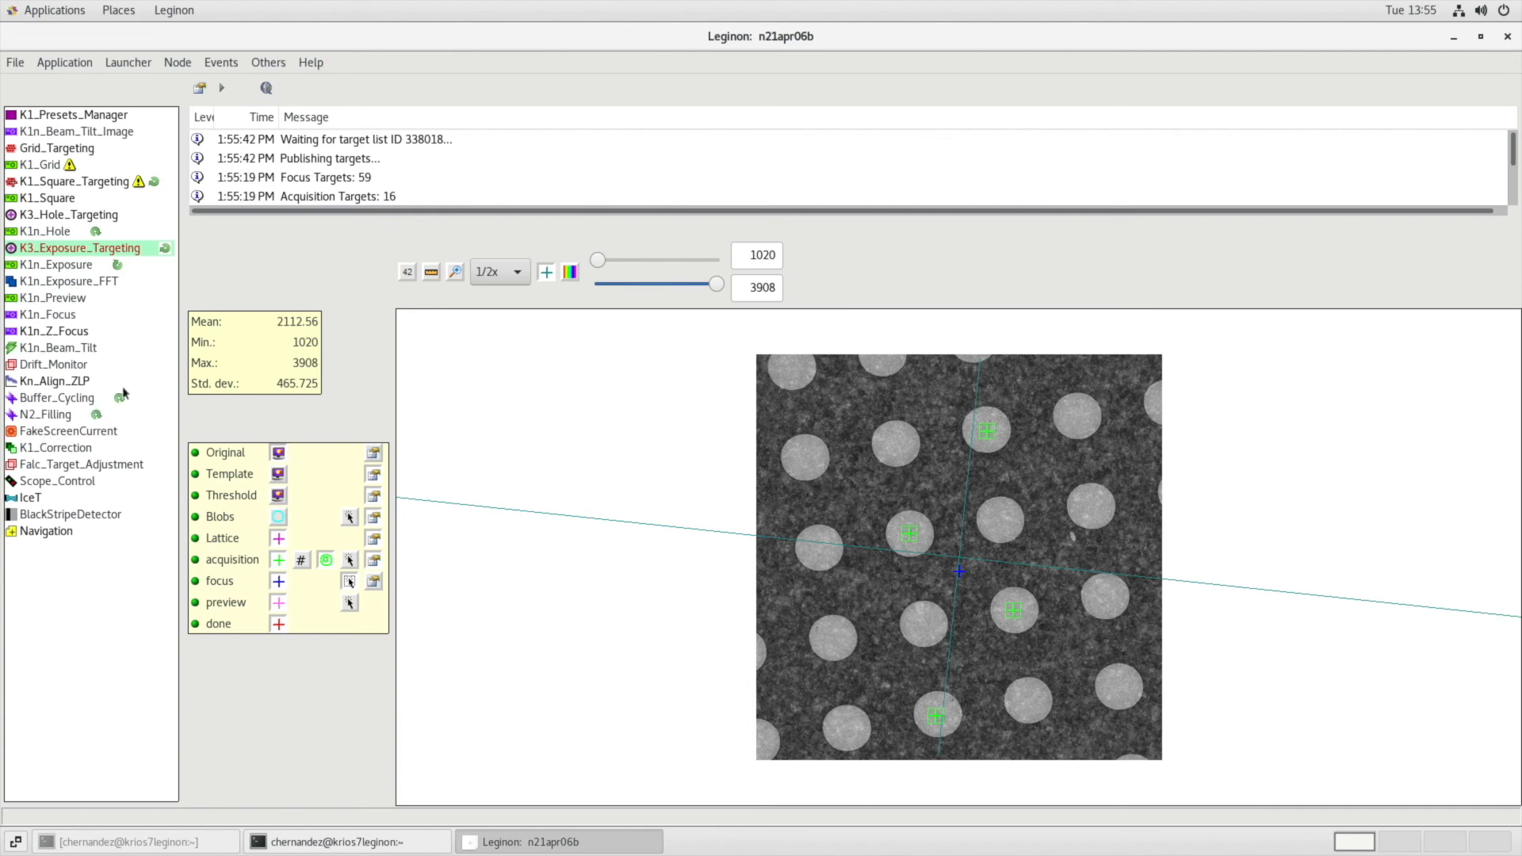
Inspect the K1n_Focus and K1n_Exposure images, adjusting the display scale of the exposure image.
{"action": "left_click", "coordinate": [65, 317]}
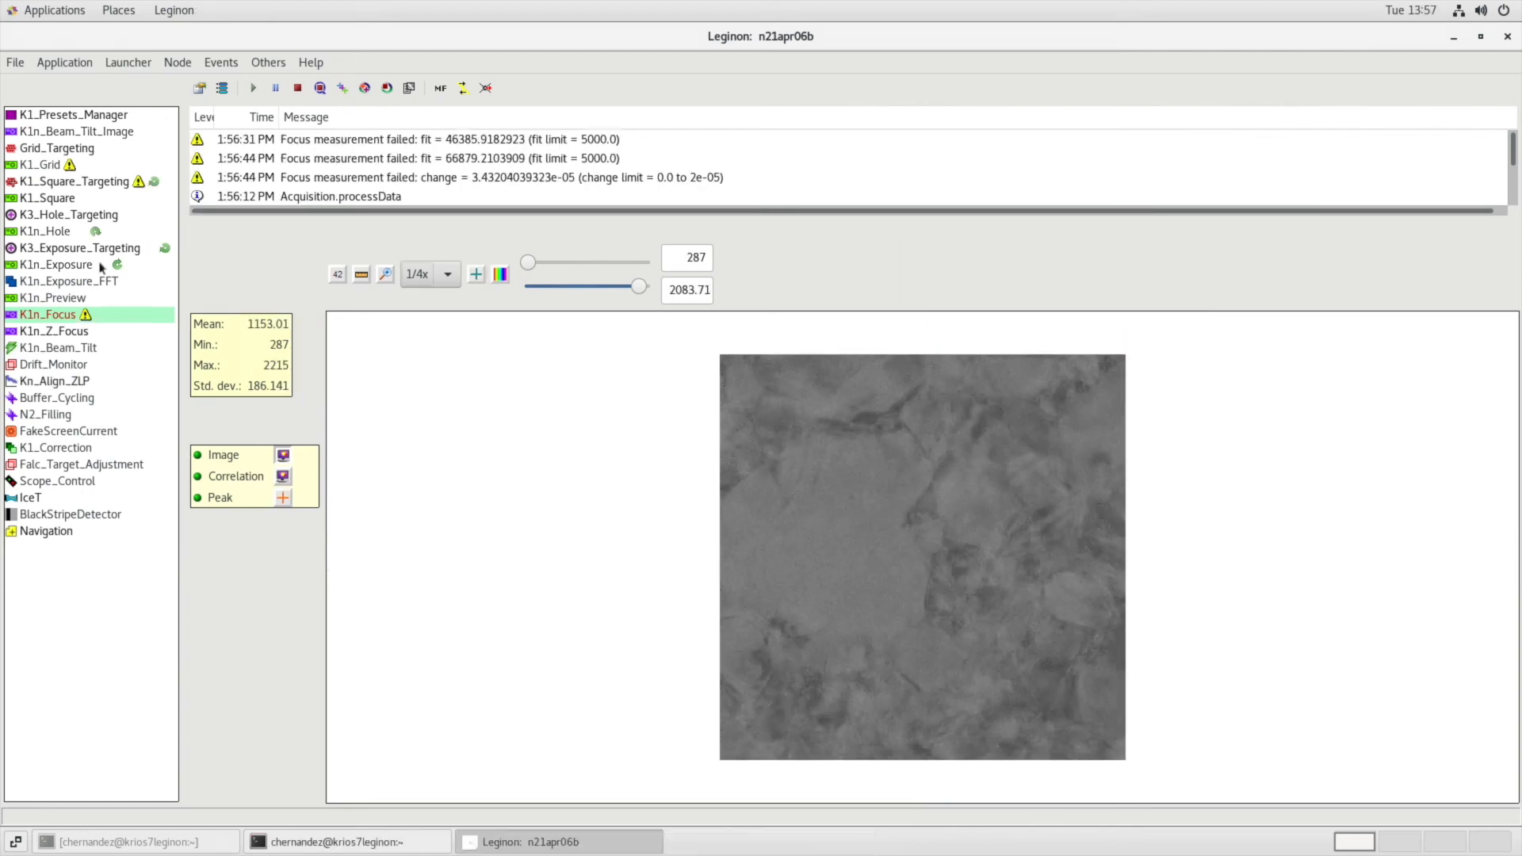
{"action": "left_click", "coordinate": [101, 266]}
{"action": "left_click", "coordinate": [406, 274]}
{"action": "left_click", "coordinate": [407, 355]}
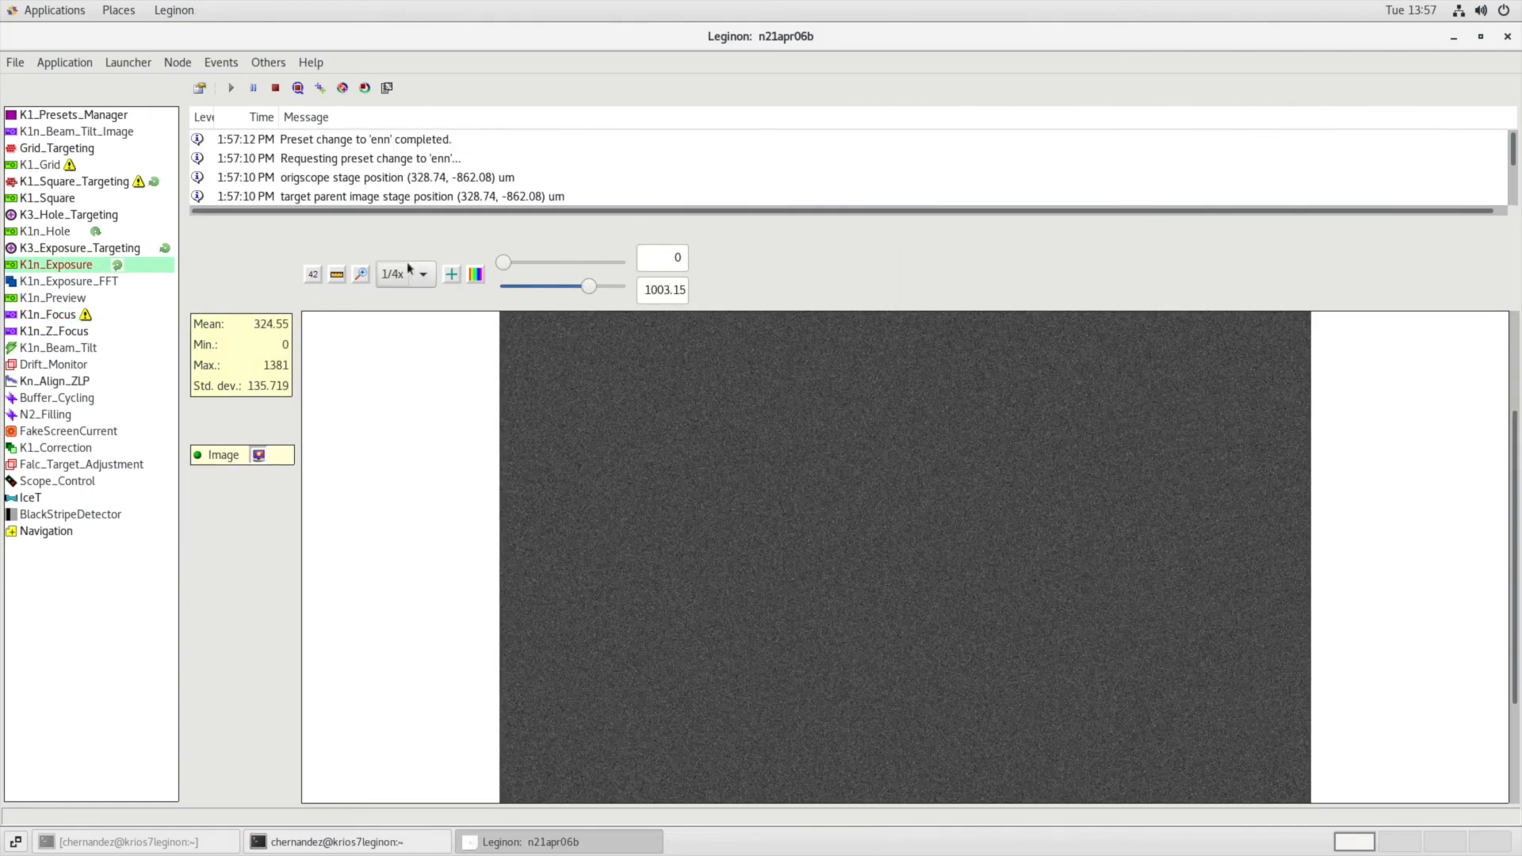
{"action": "left_click", "coordinate": [408, 271]}
{"action": "left_click", "coordinate": [421, 319]}
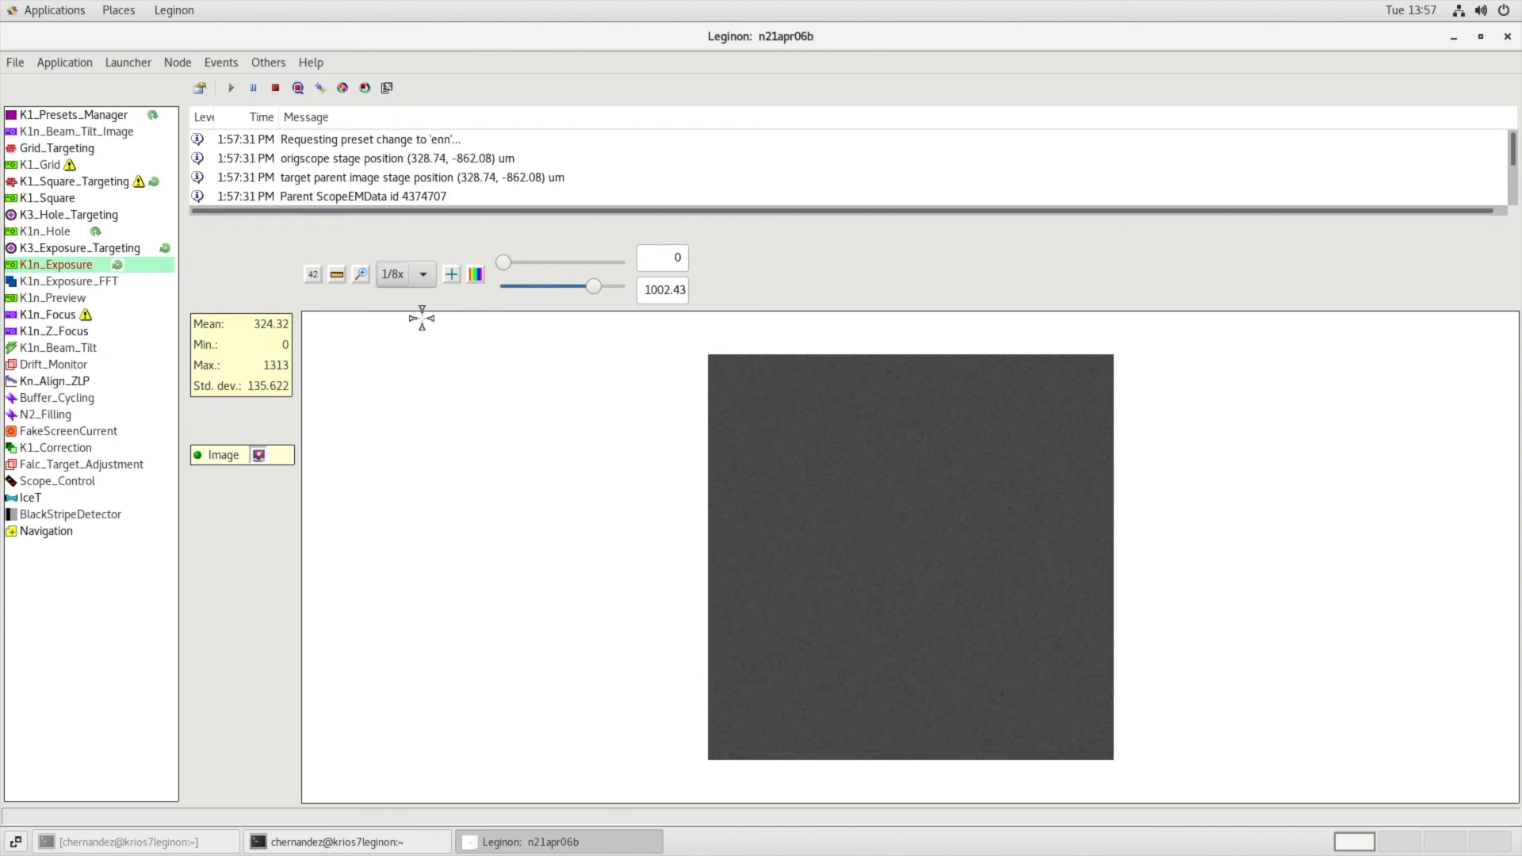
Turn off user verification of selected targets for K3_Exposure_Targeting and submit the automatically found targets.
{"action": "left_click", "coordinate": [139, 250]}
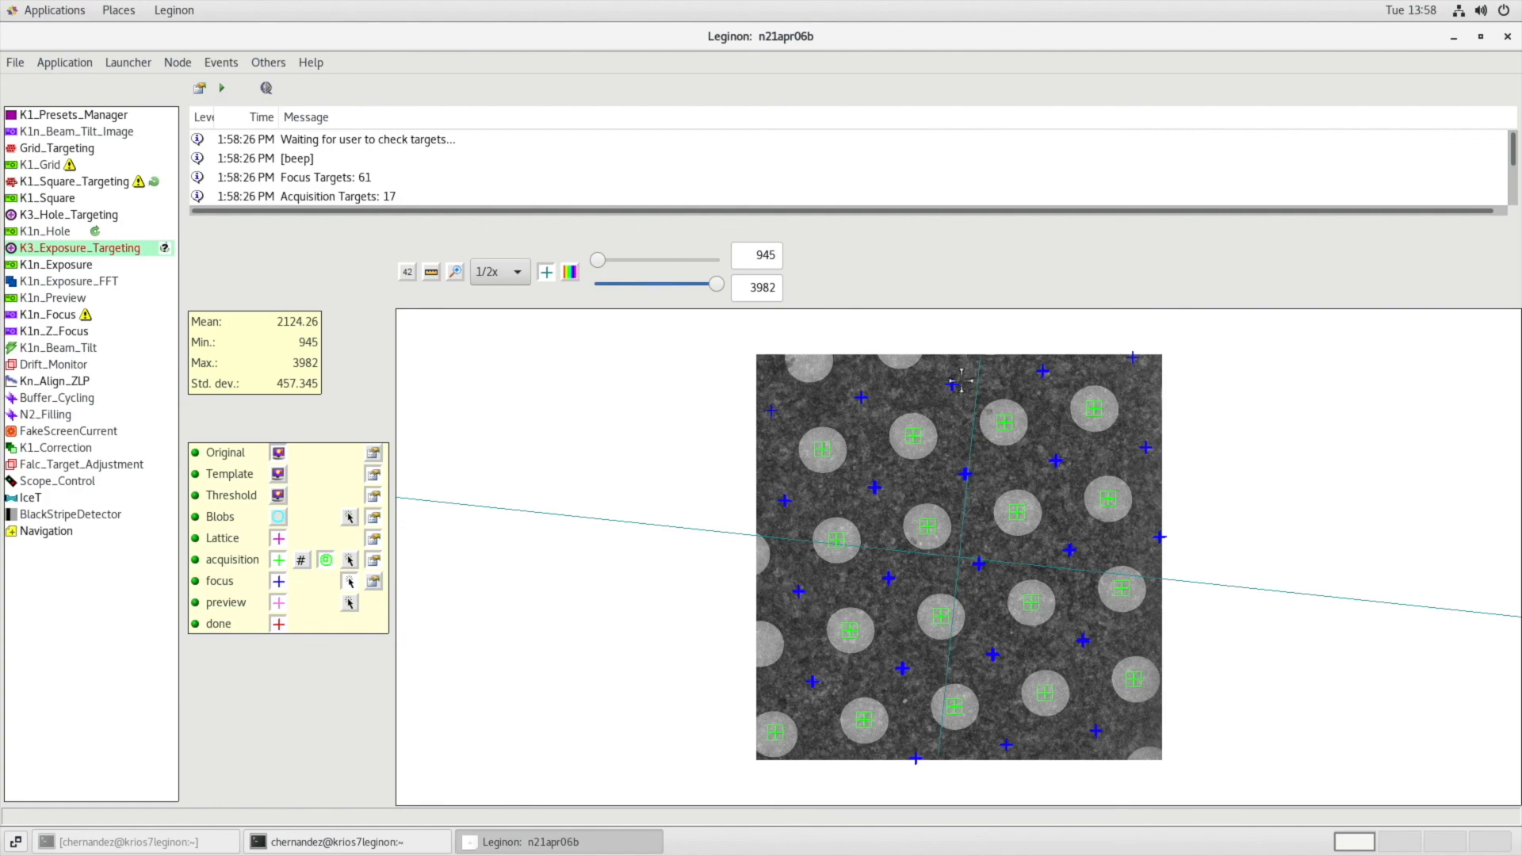
{"action": "left_click", "coordinate": [200, 88]}
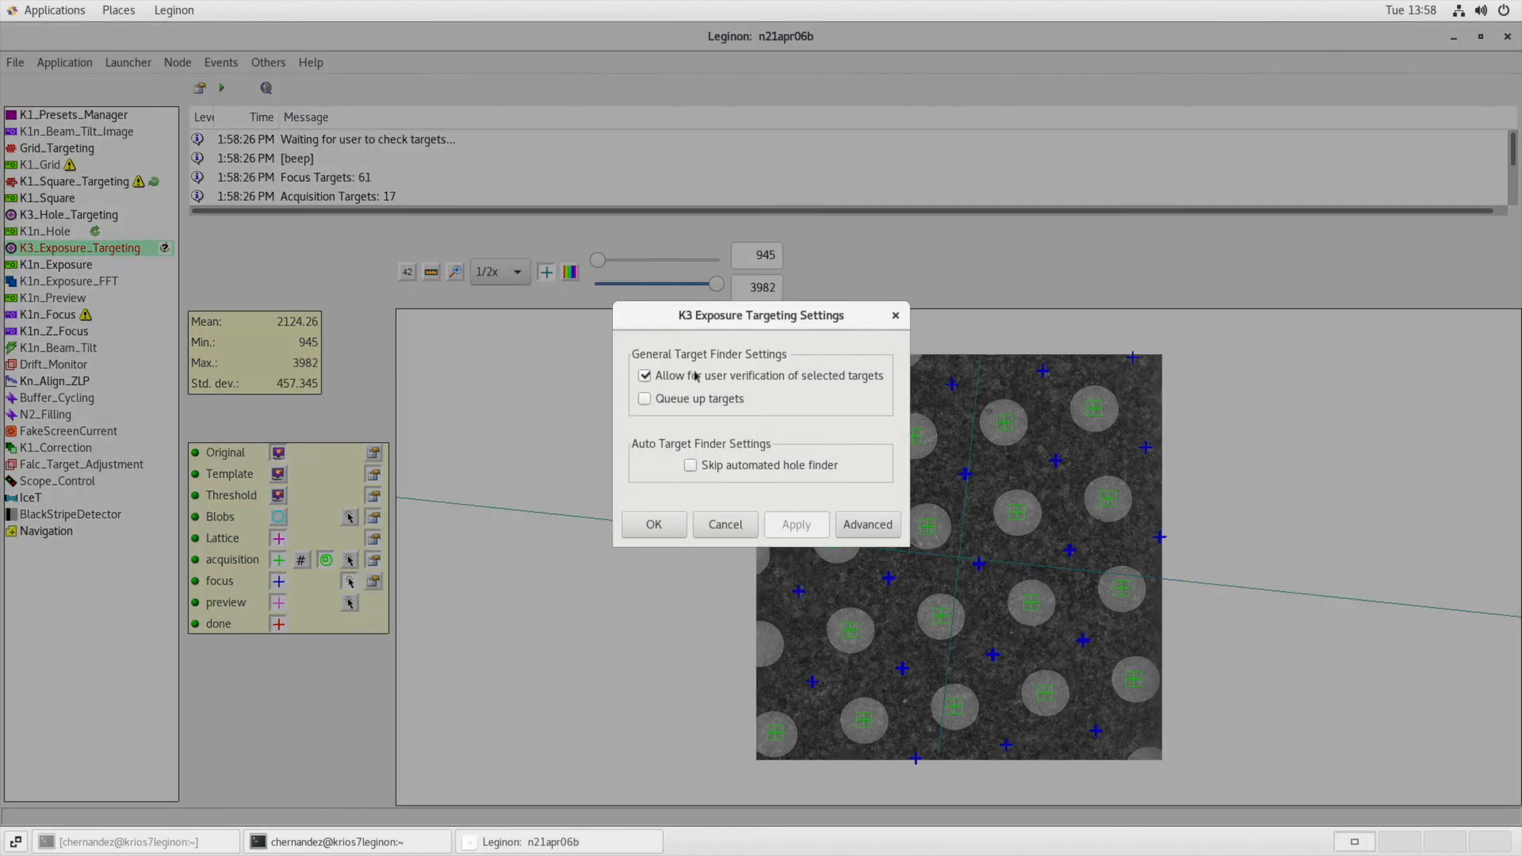
{"action": "left_click", "coordinate": [645, 377]}
{"action": "left_click", "coordinate": [653, 525]}
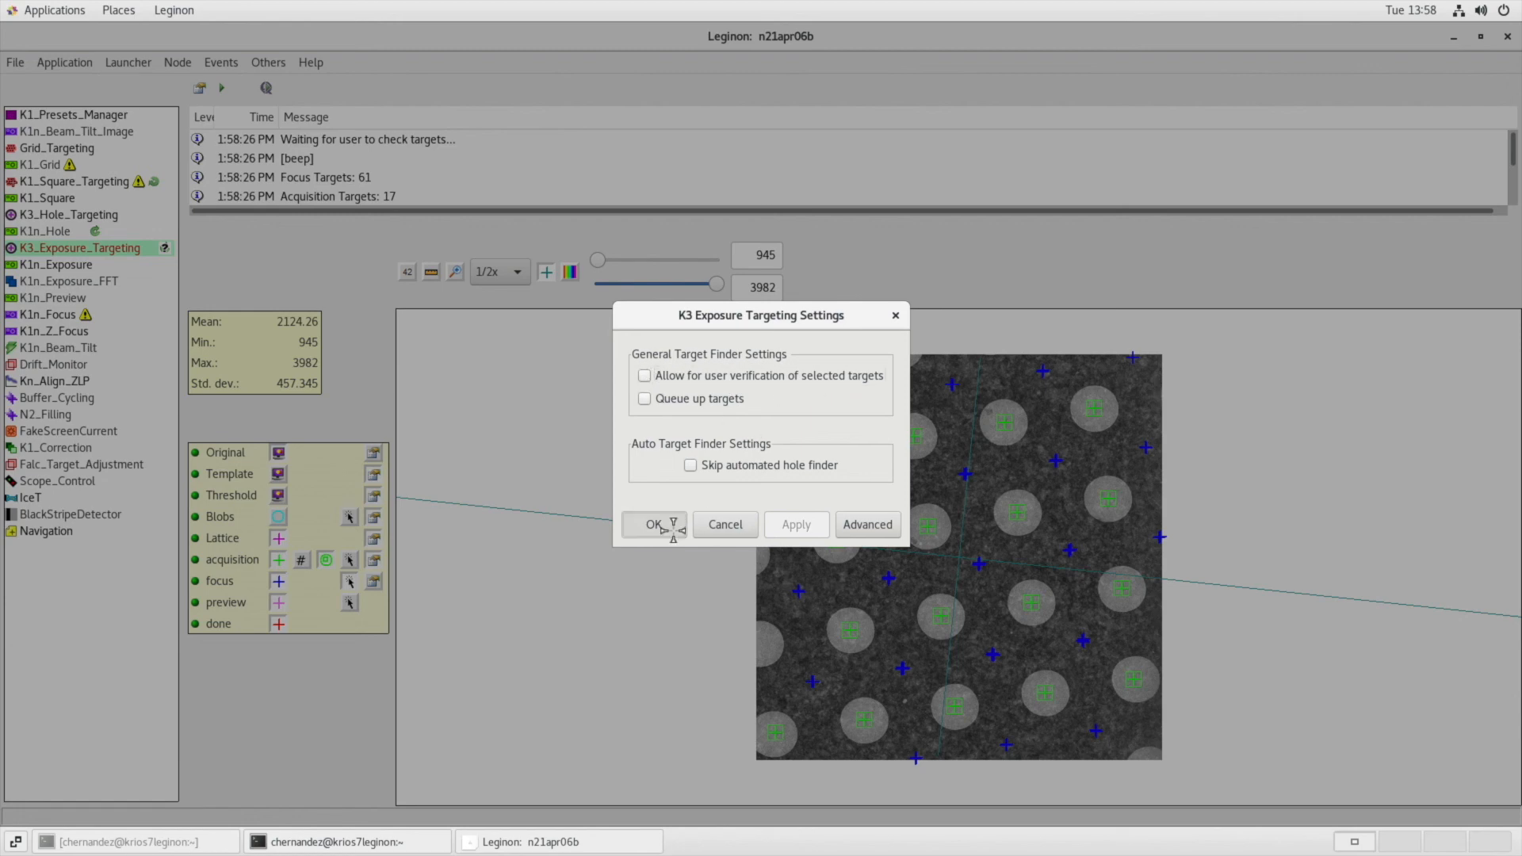
{"action": "left_click", "coordinate": [222, 88]}
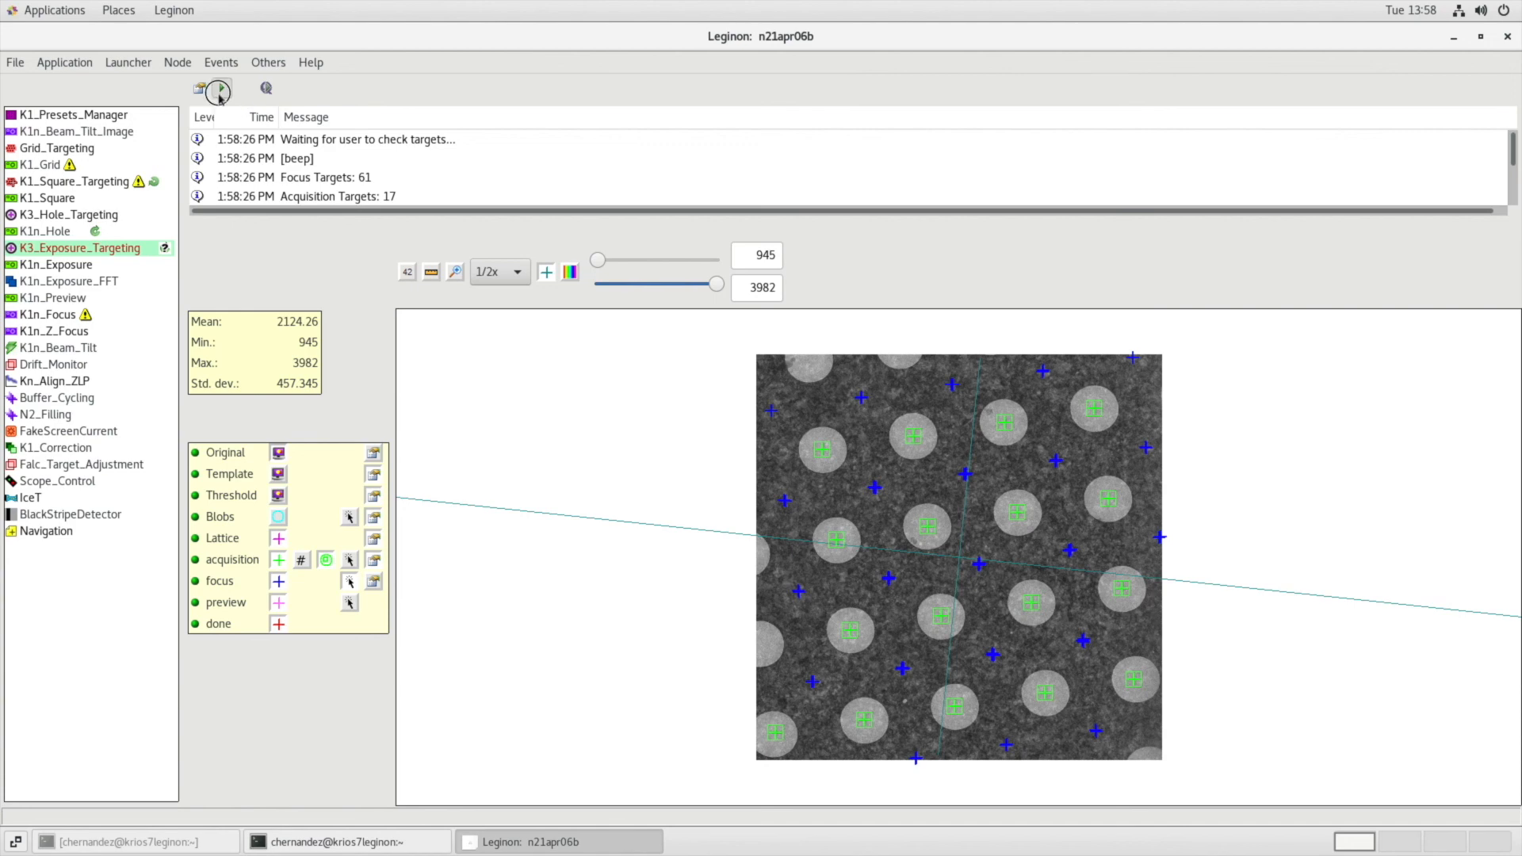
Check the K1n_Exposure acquisition and re-enable user verification of selected targets for K3_Exposure_Targeting.
{"action": "left_click", "coordinate": [98, 267]}
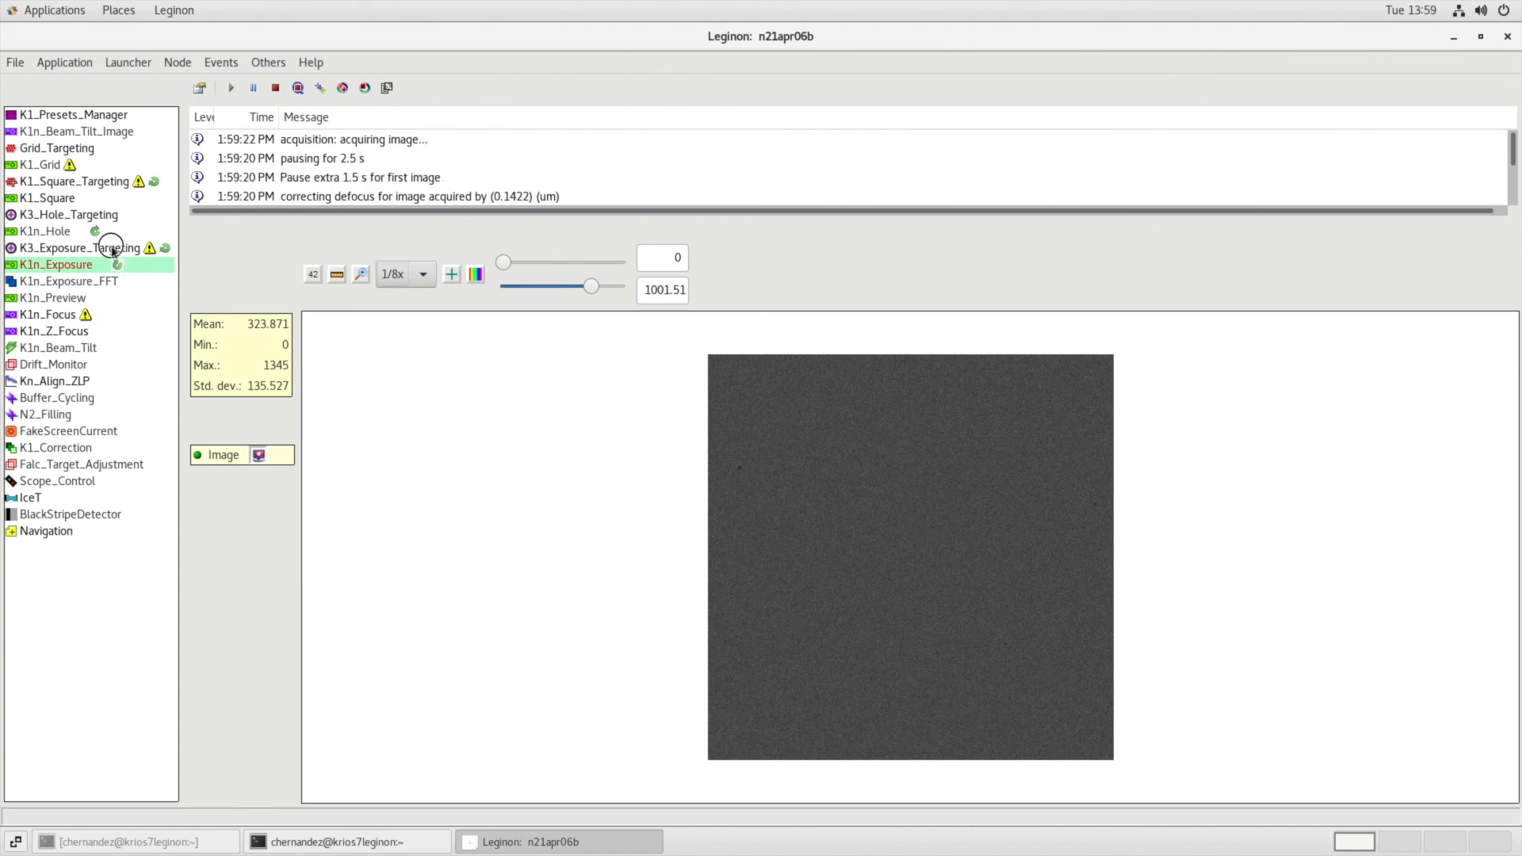
{"action": "left_click", "coordinate": [116, 249]}
{"action": "left_click", "coordinate": [199, 88]}
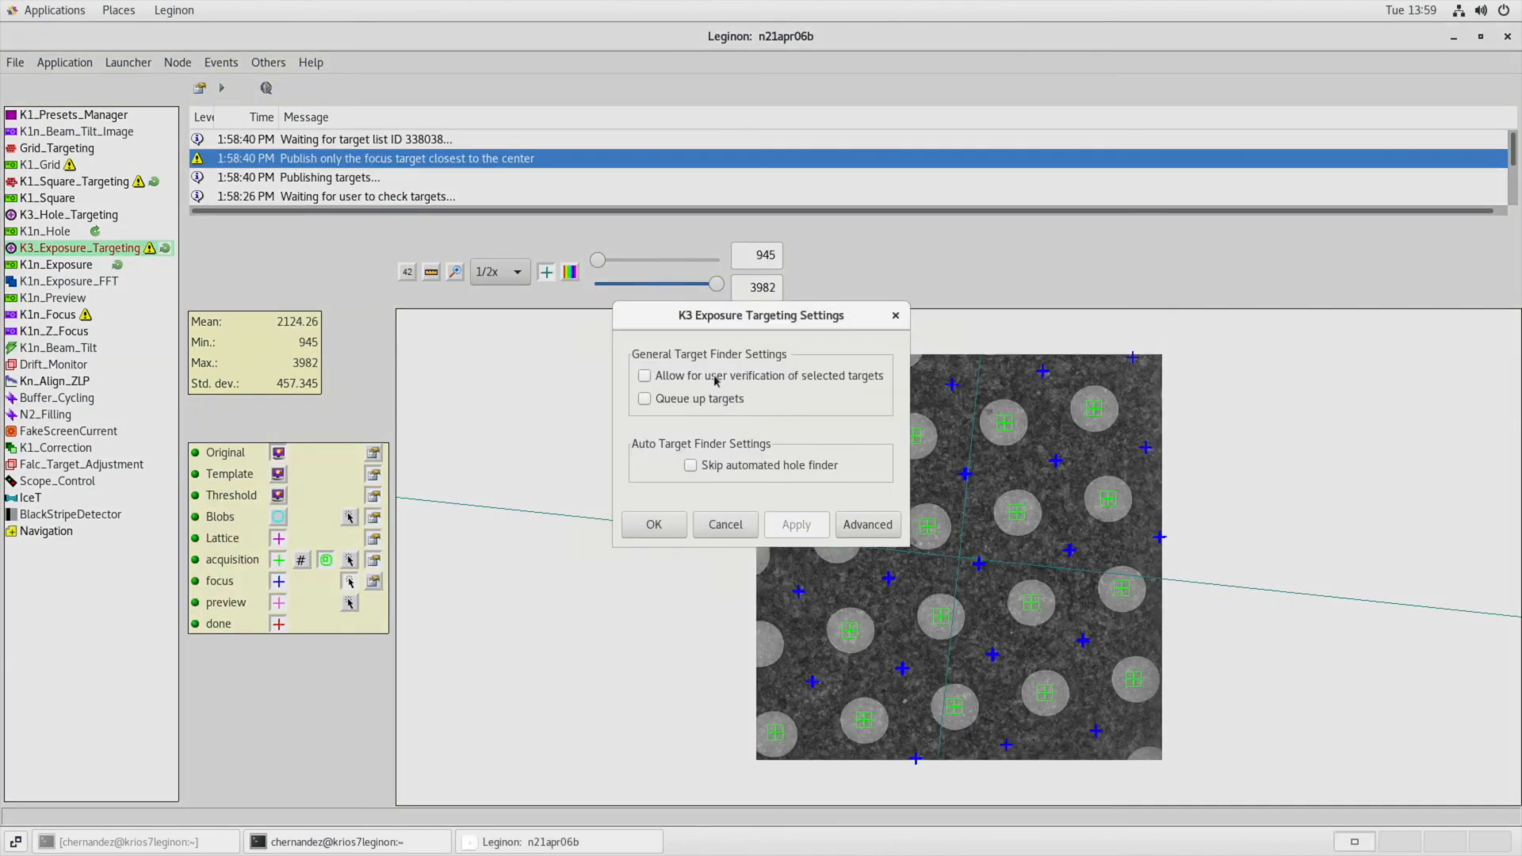
{"action": "left_click", "coordinate": [704, 376]}
{"action": "left_click", "coordinate": [654, 526]}
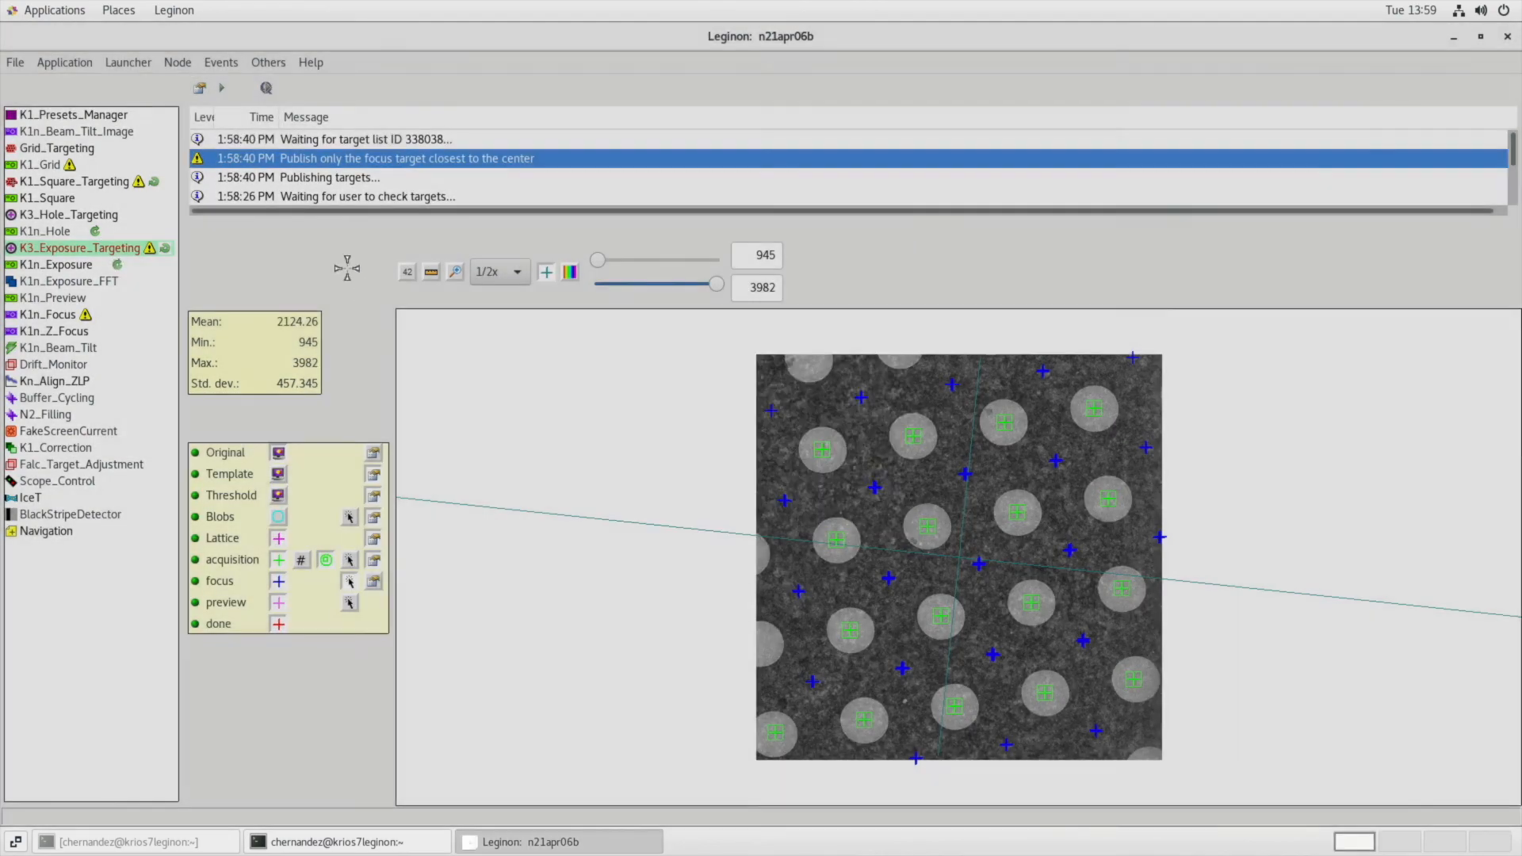
Abort all queued targets in K1n_Hole and abort the current target list in K1n_Exposure.
{"action": "left_click", "coordinate": [109, 233]}
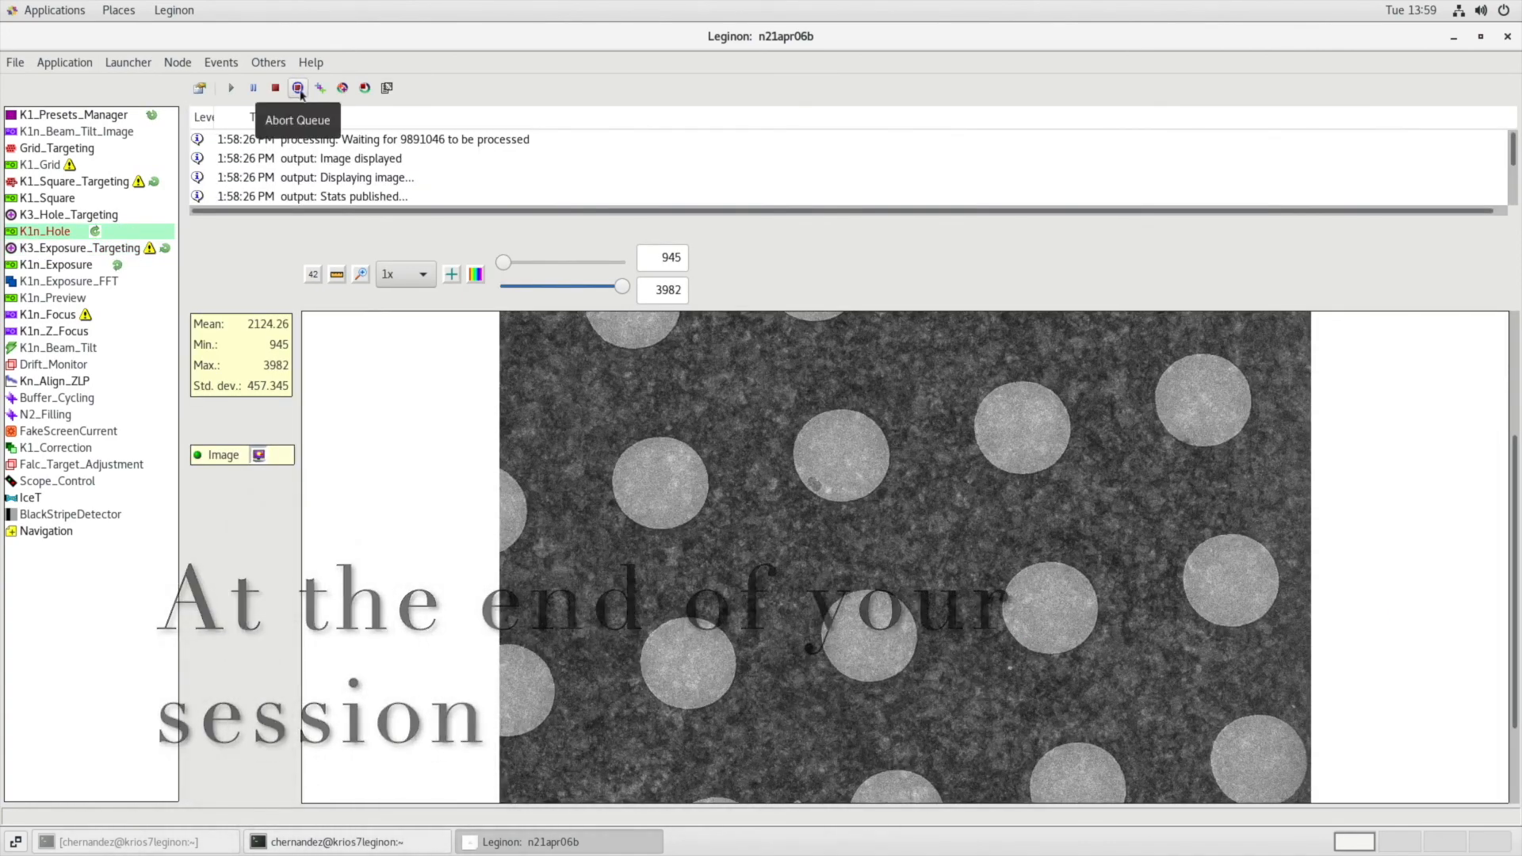
{"action": "left_click", "coordinate": [298, 88]}
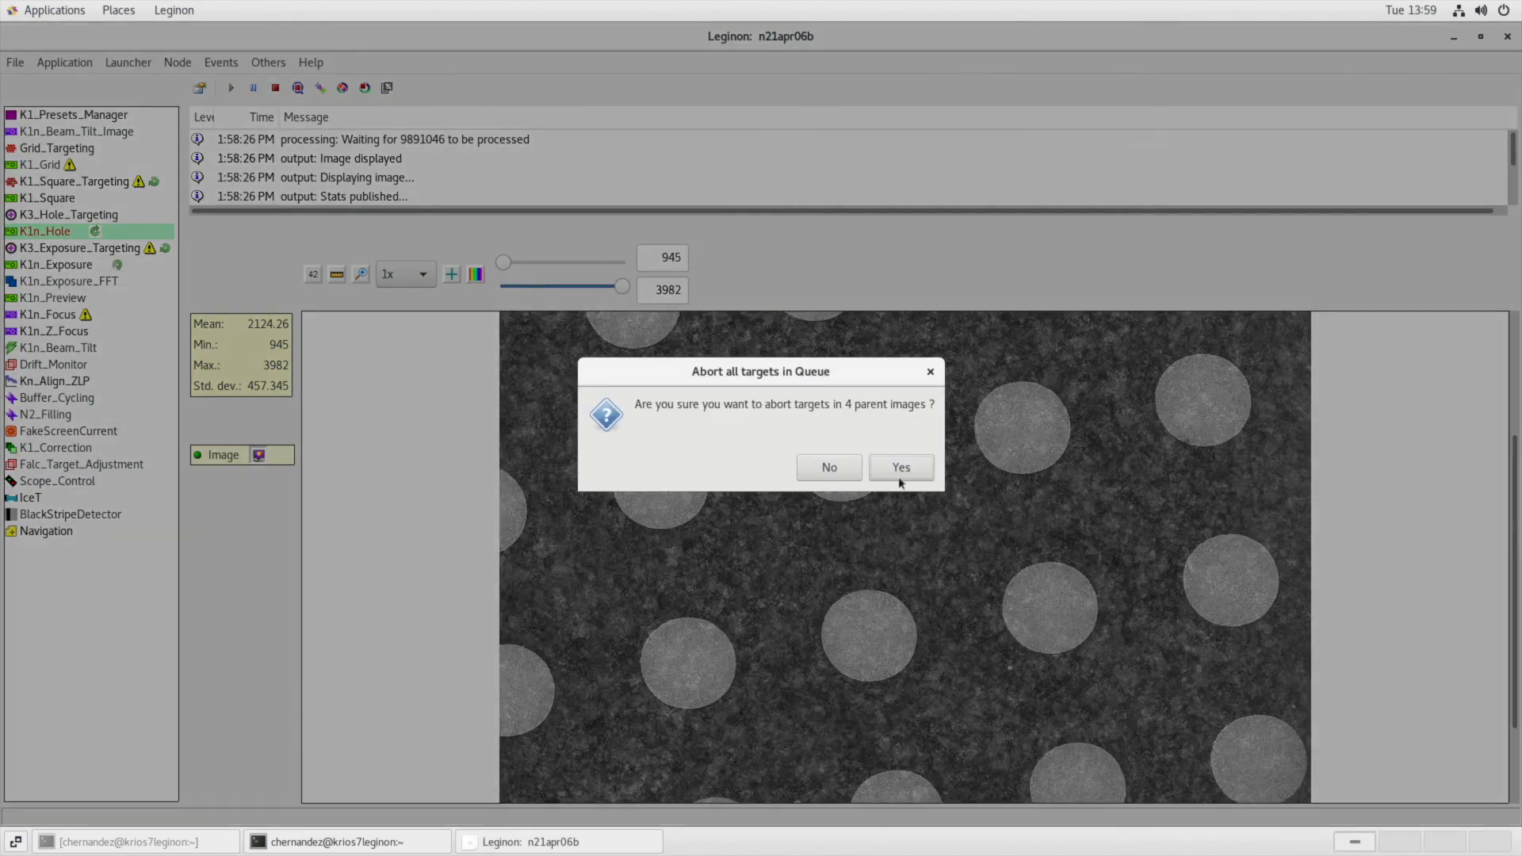
{"action": "left_click", "coordinate": [899, 469]}
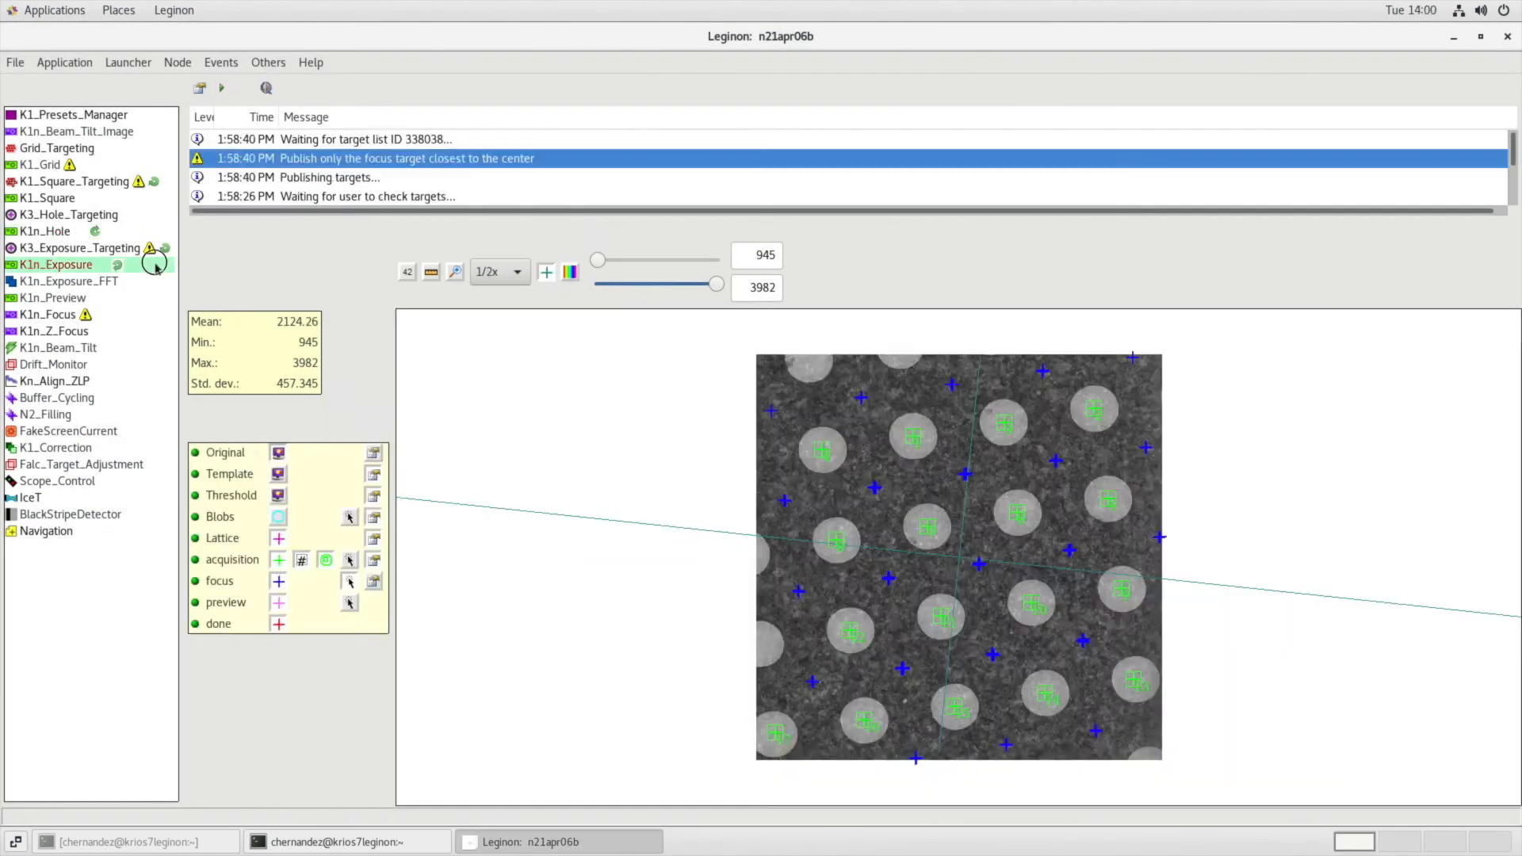
{"action": "left_click", "coordinate": [156, 268]}
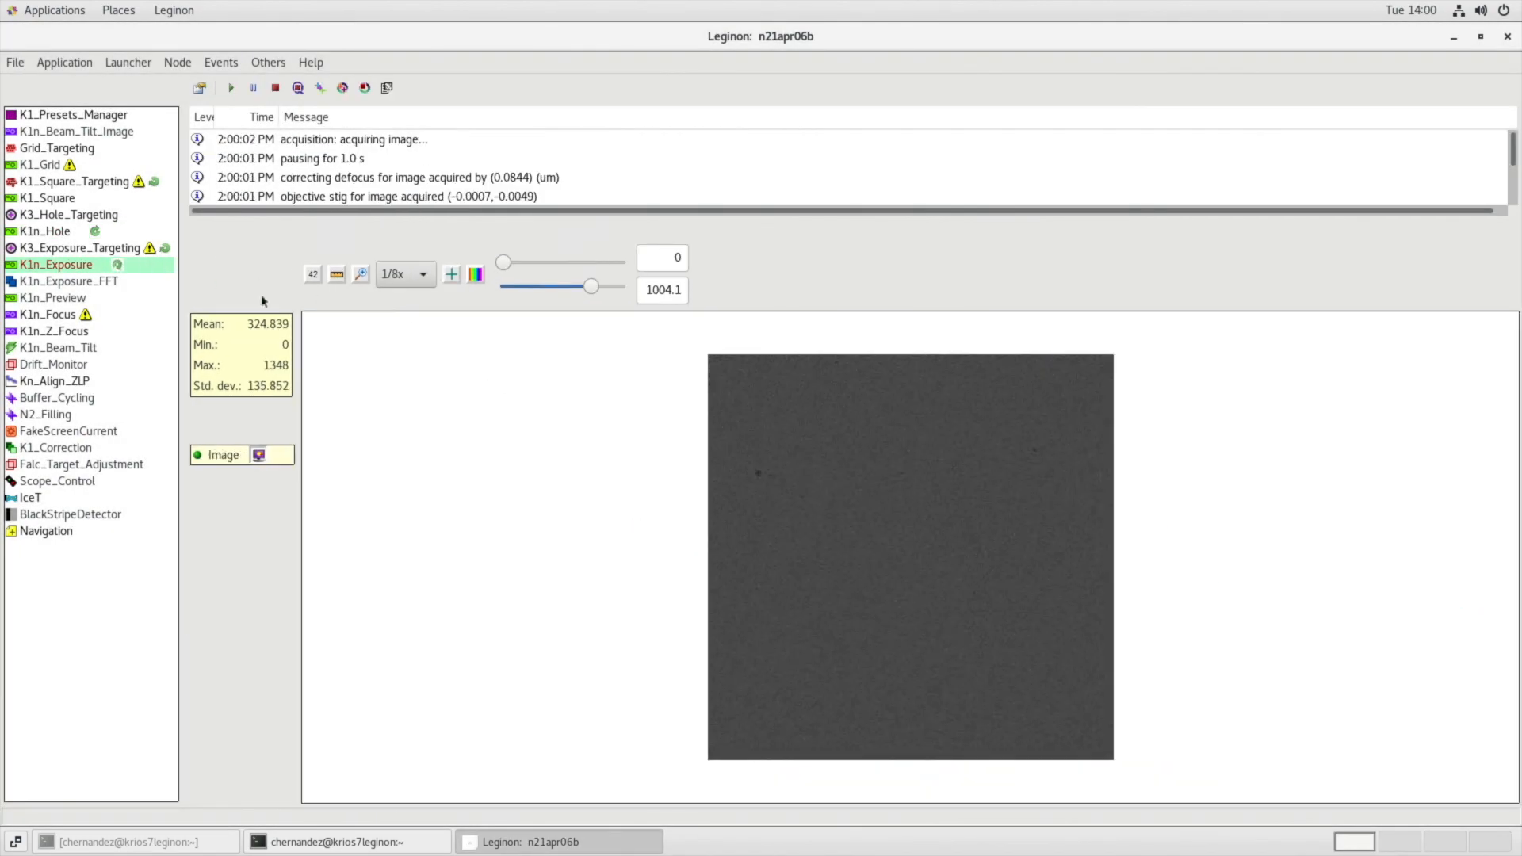
{"action": "left_click", "coordinate": [275, 88]}
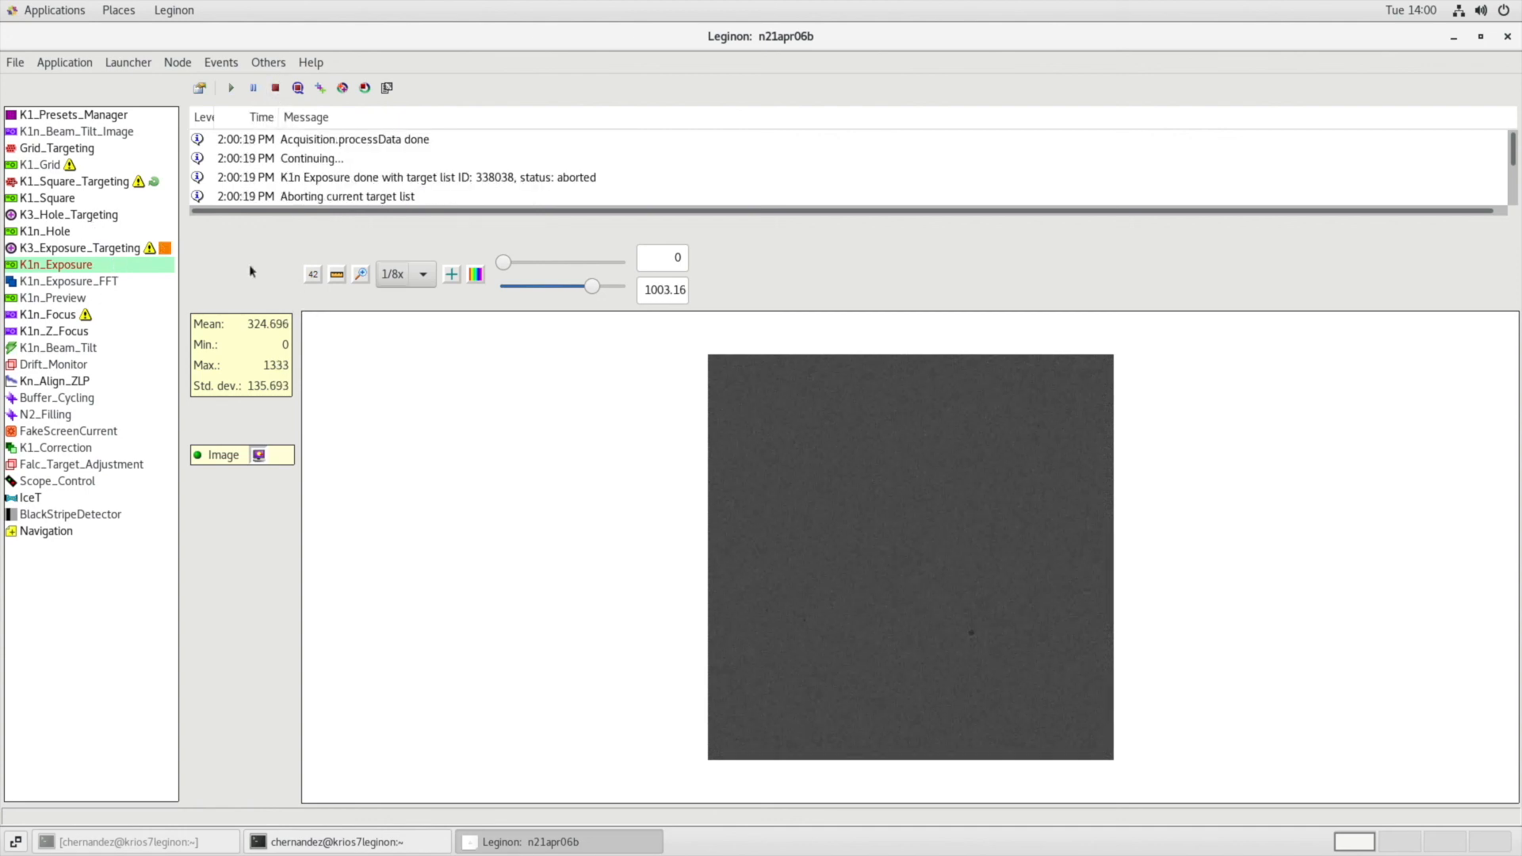
Kill the running Leginon application and exit the program.
{"action": "left_click", "coordinate": [77, 64]}
{"action": "left_click", "coordinate": [81, 105]}
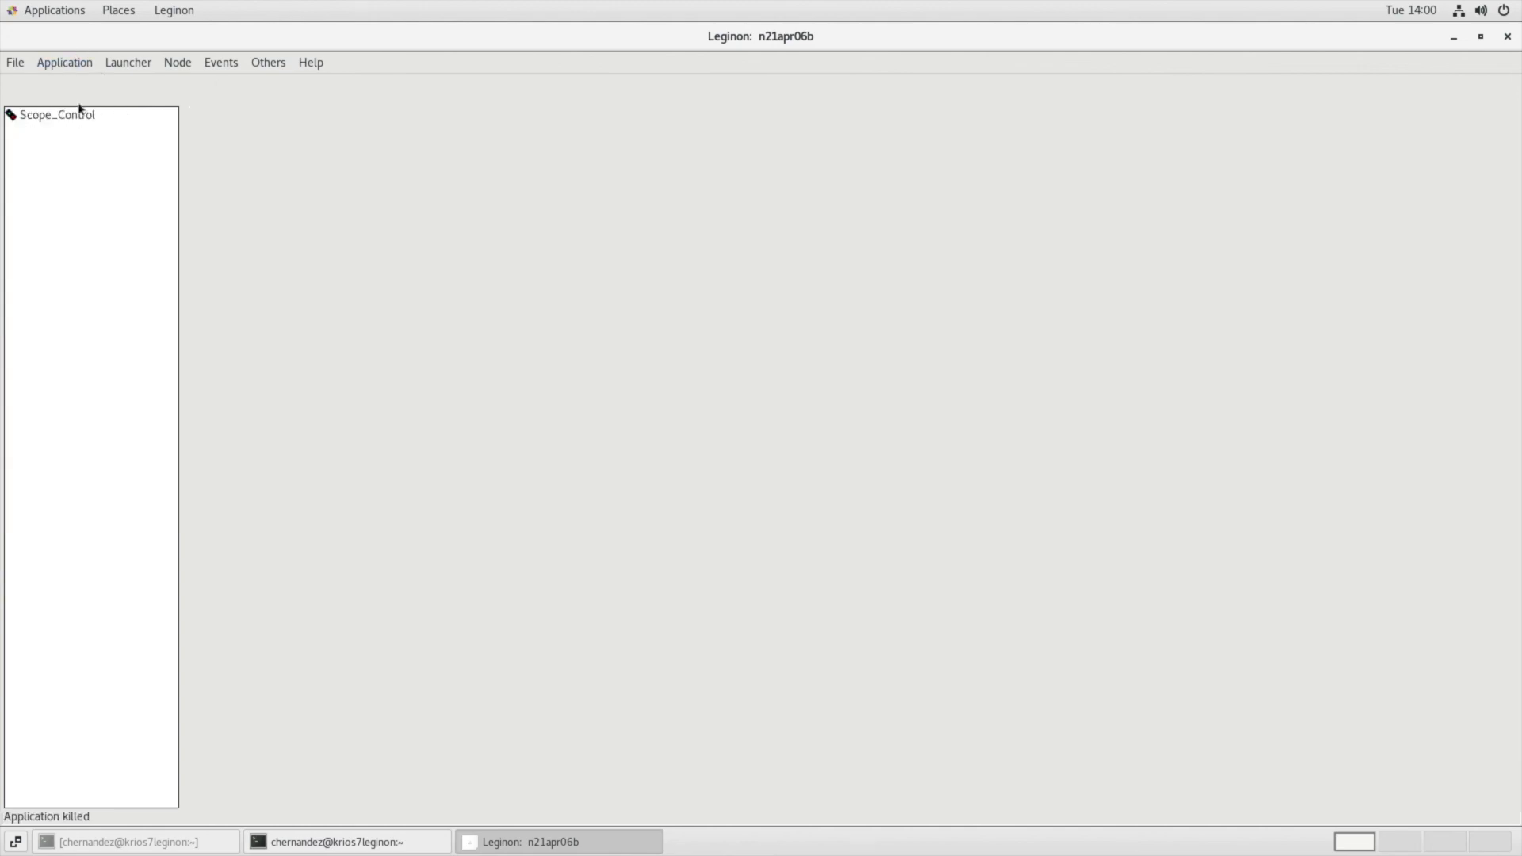
{"action": "left_click", "coordinate": [25, 64]}
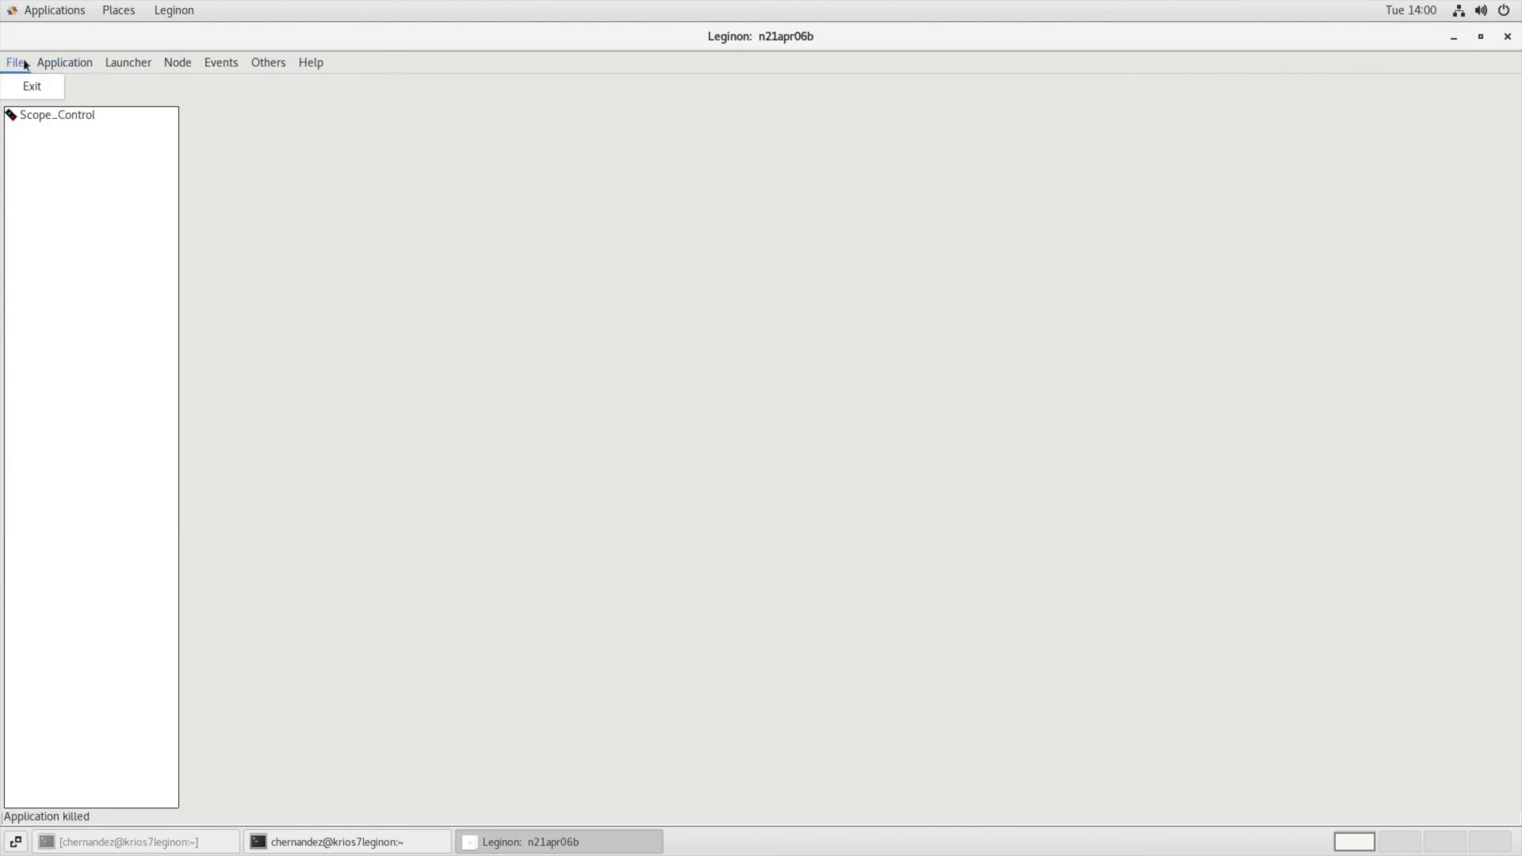
{"action": "left_click", "coordinate": [33, 86]}
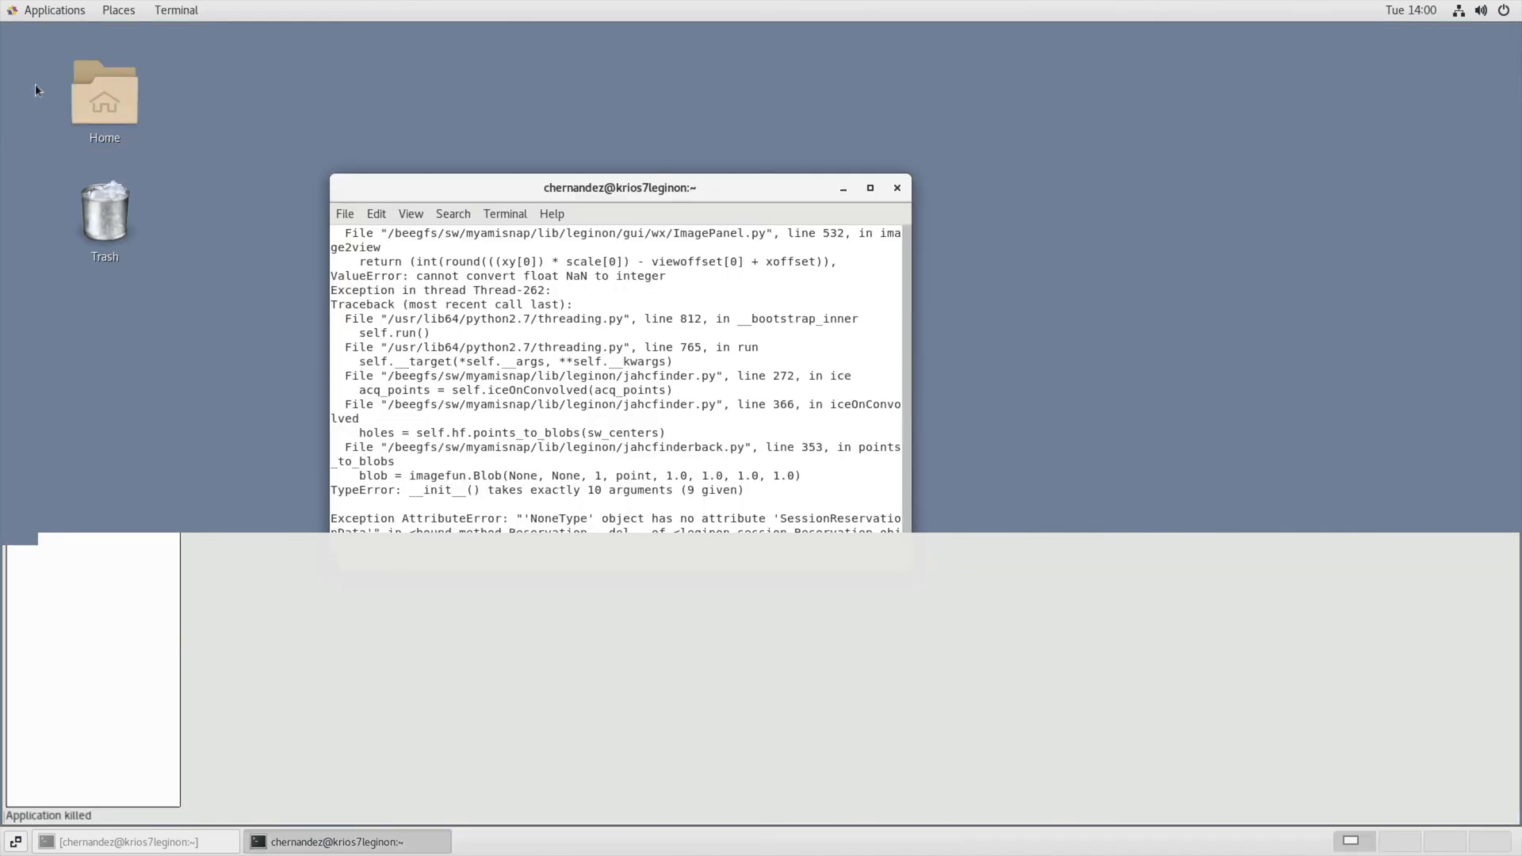
Close the terminal window and reveal the desktop account's Log Out option.
{"action": "left_click", "coordinate": [897, 188]}
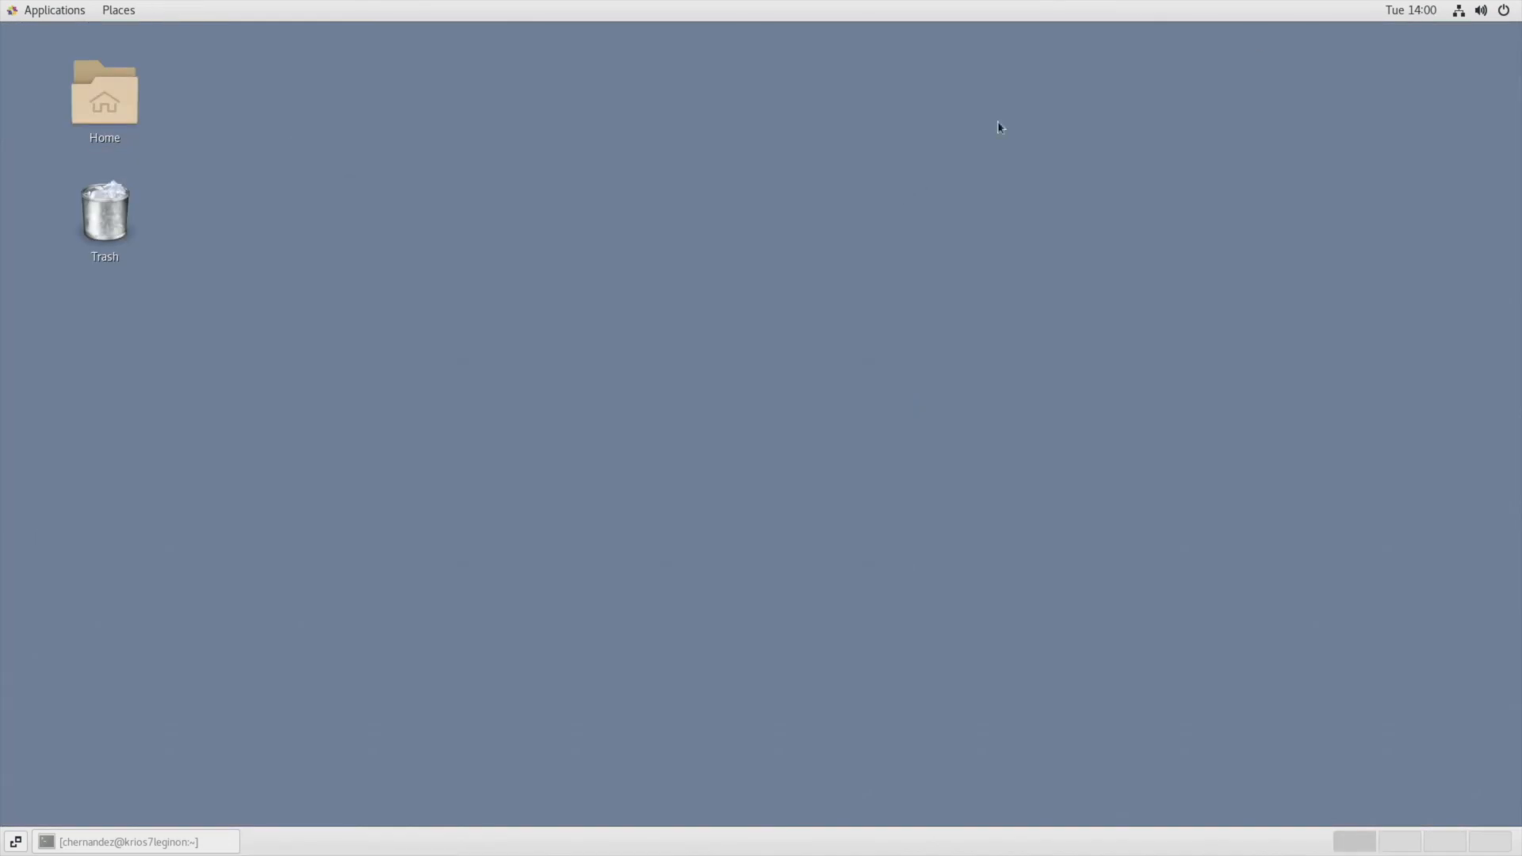
{"action": "left_click", "coordinate": [1503, 12]}
{"action": "left_click", "coordinate": [1477, 139]}
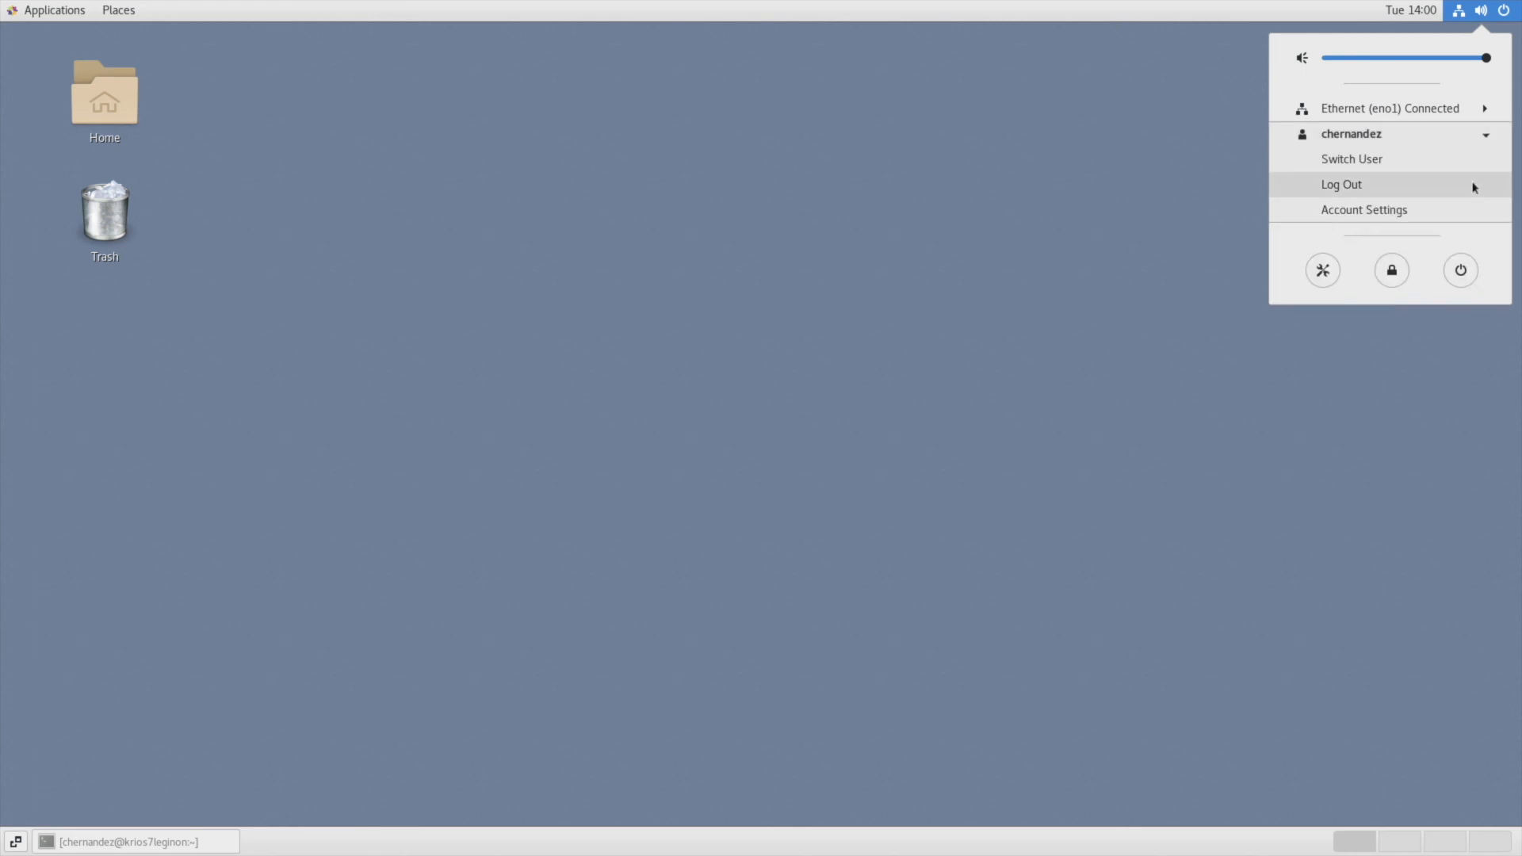
{"action": "left_click", "coordinate": [1090, 199]}
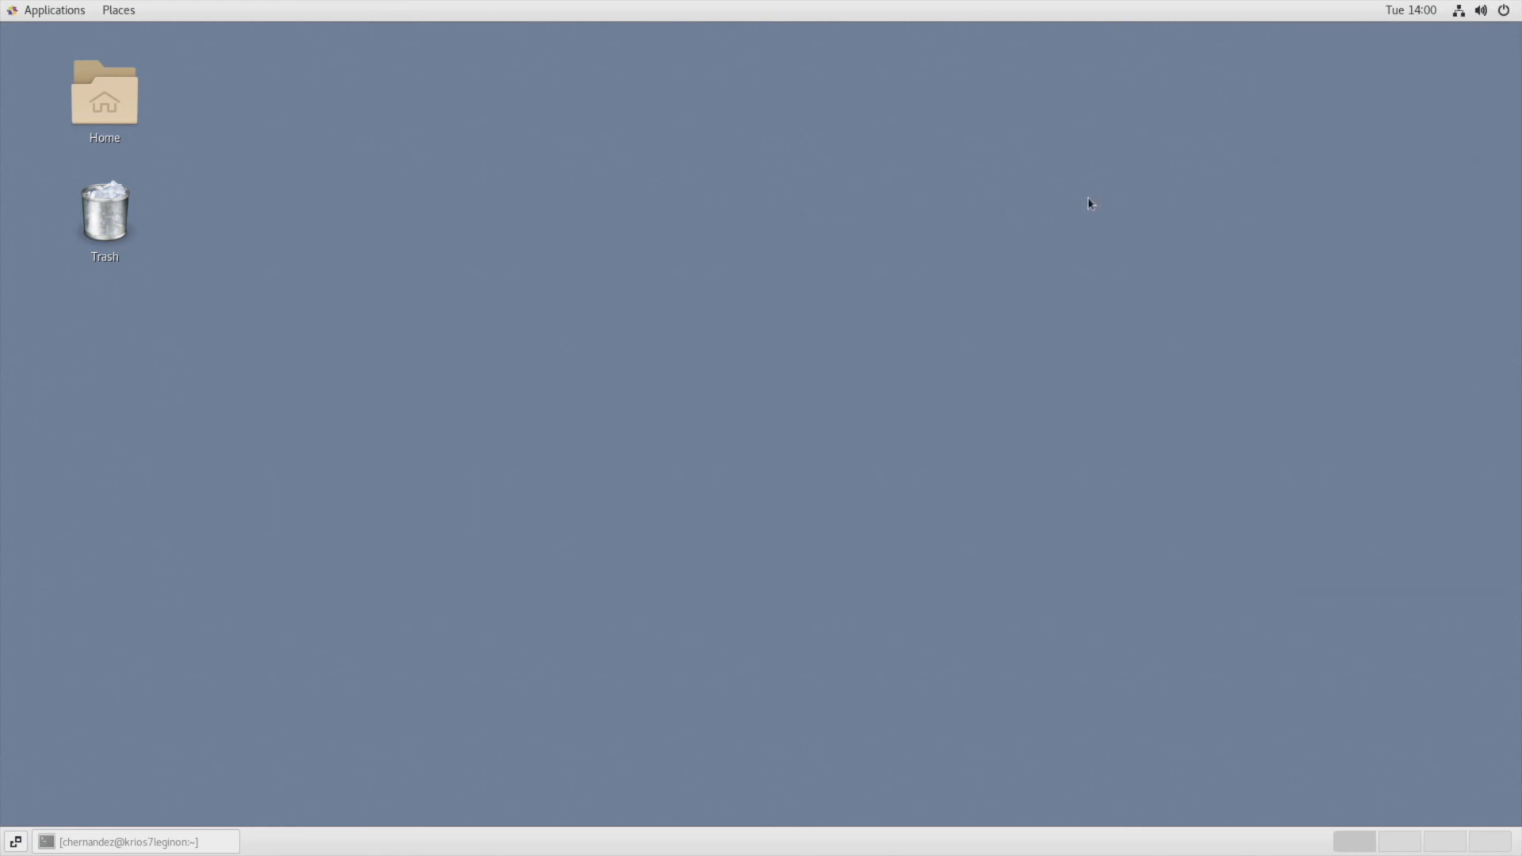